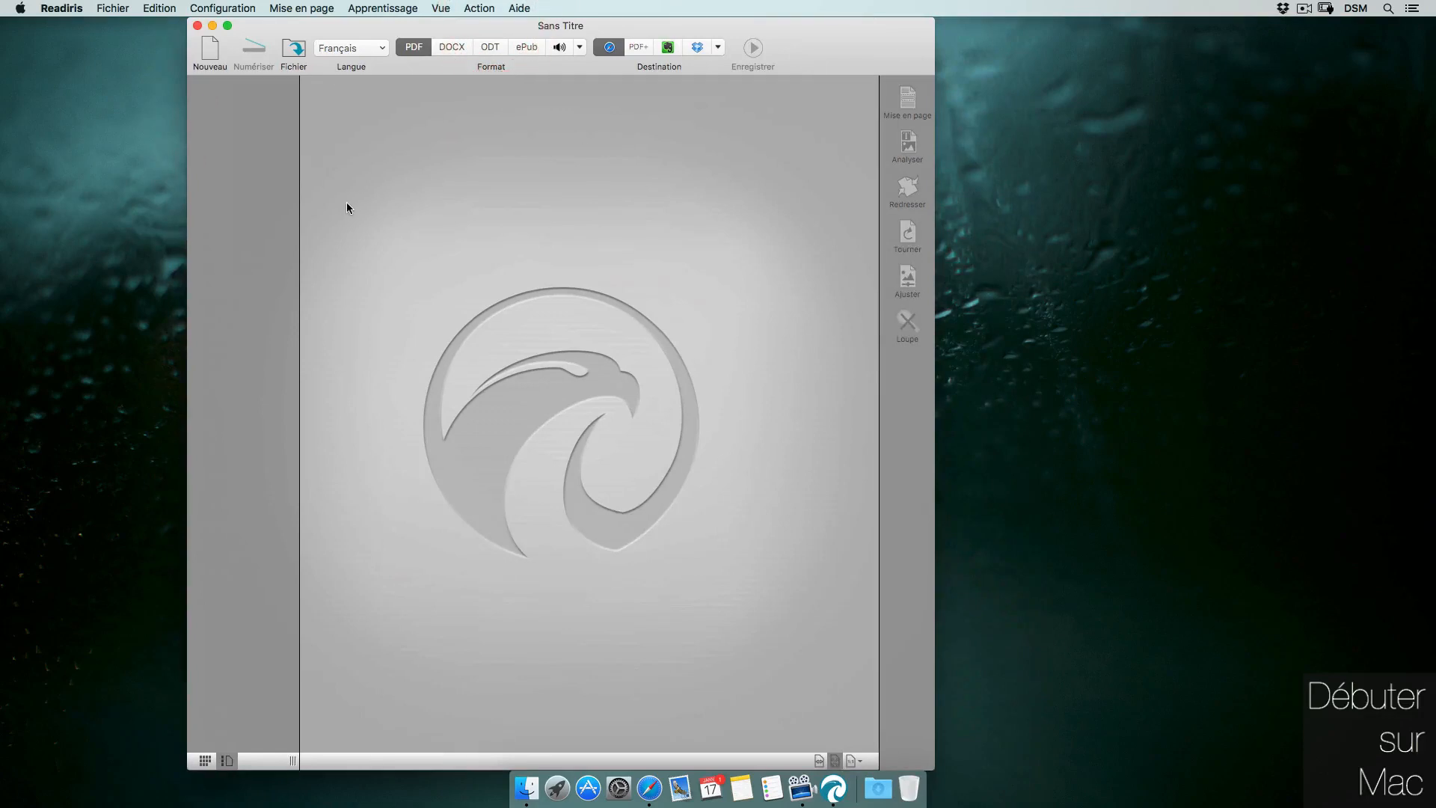
- Browse the full list of available recognition languages, keeping Français as the document language
drag(446, 24, 421, 15)
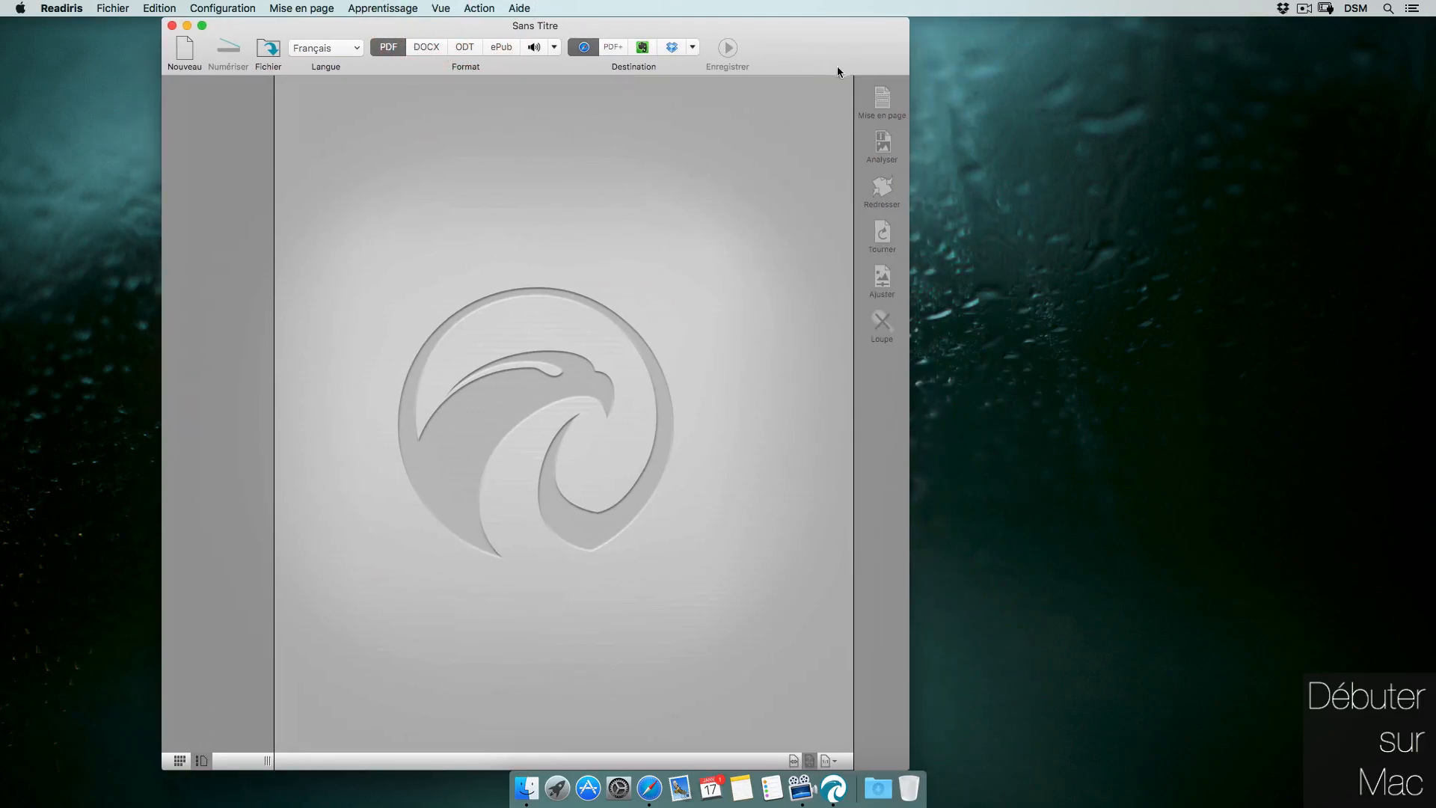
click(346, 50)
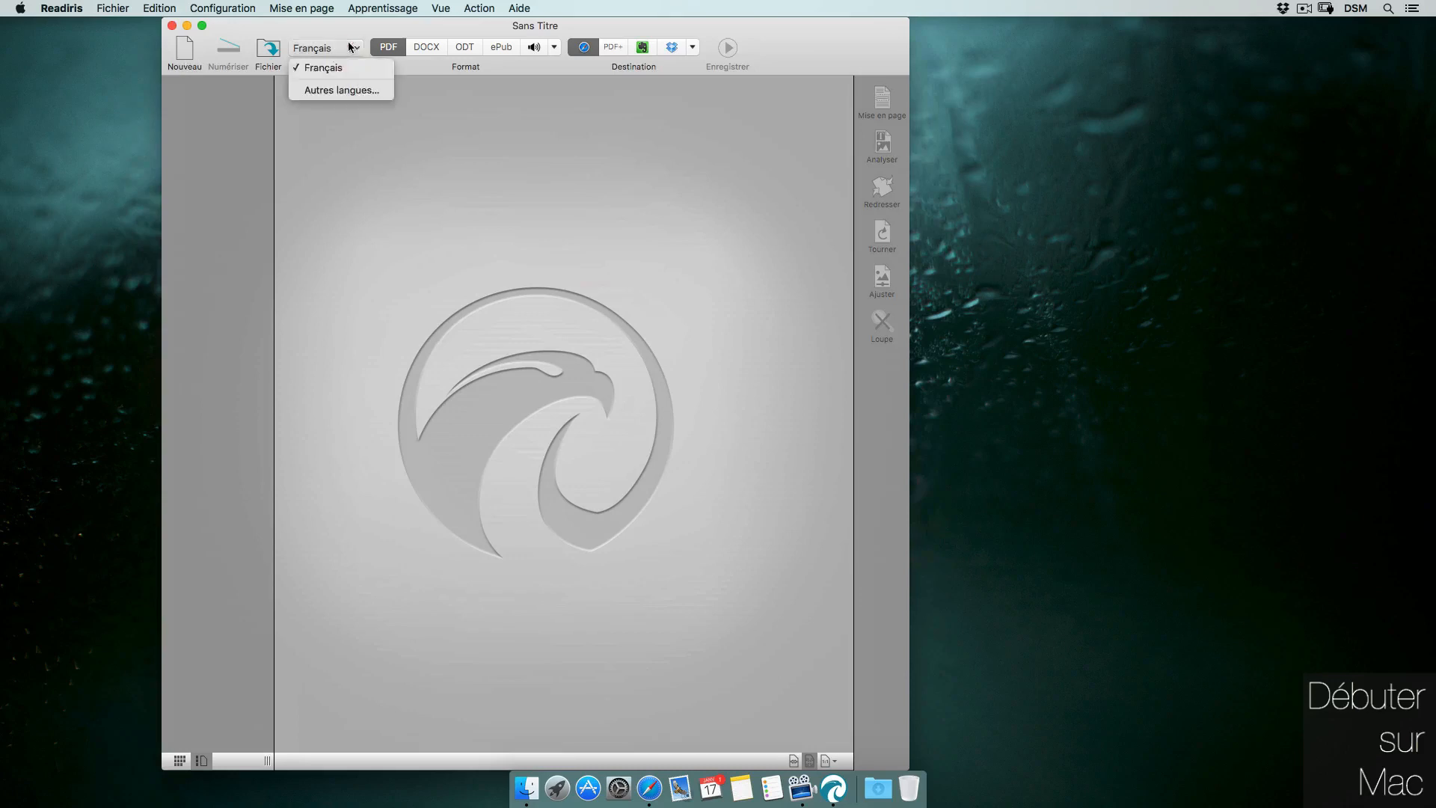
click(340, 92)
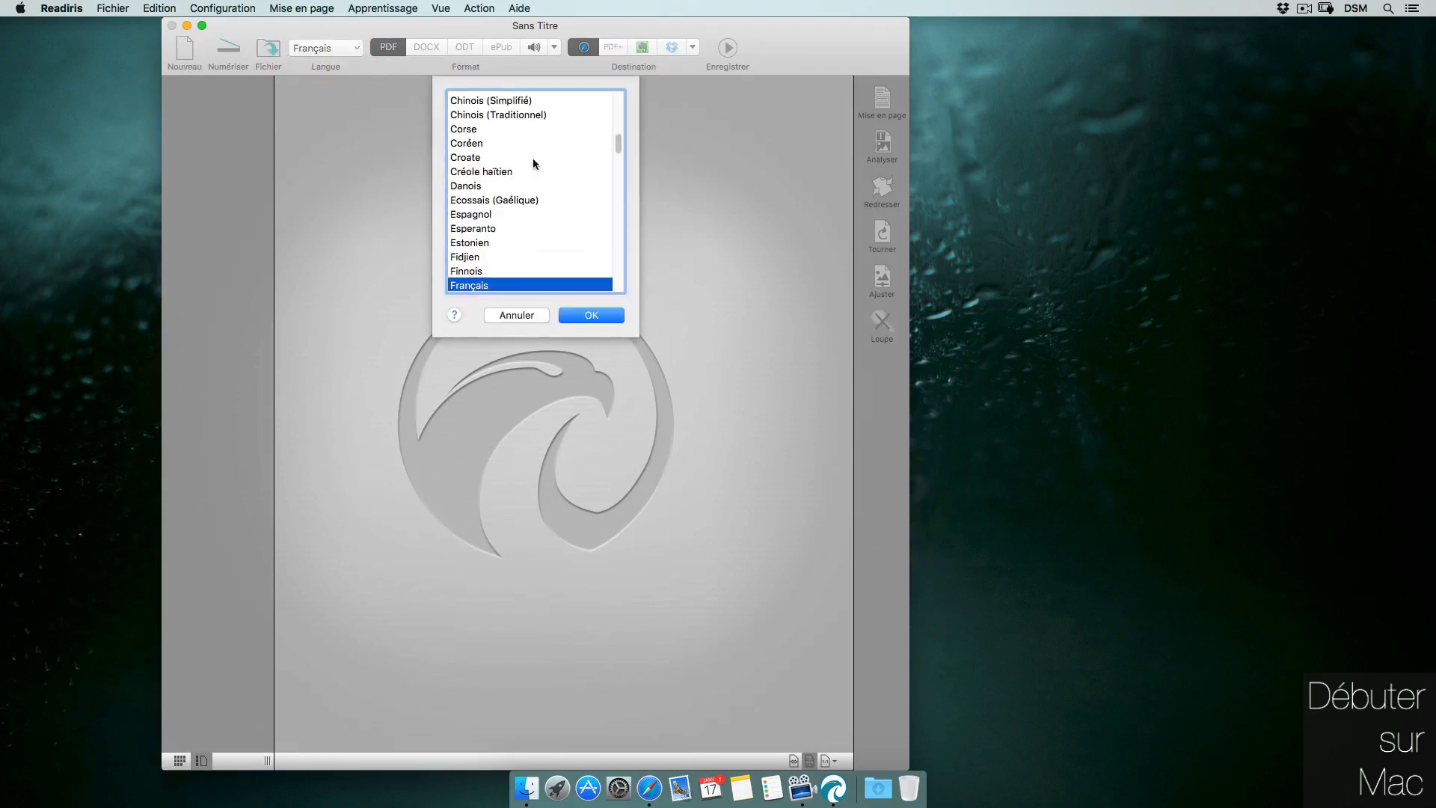
scroll(593, 240, down, 15)
drag(601, 284, 598, 105)
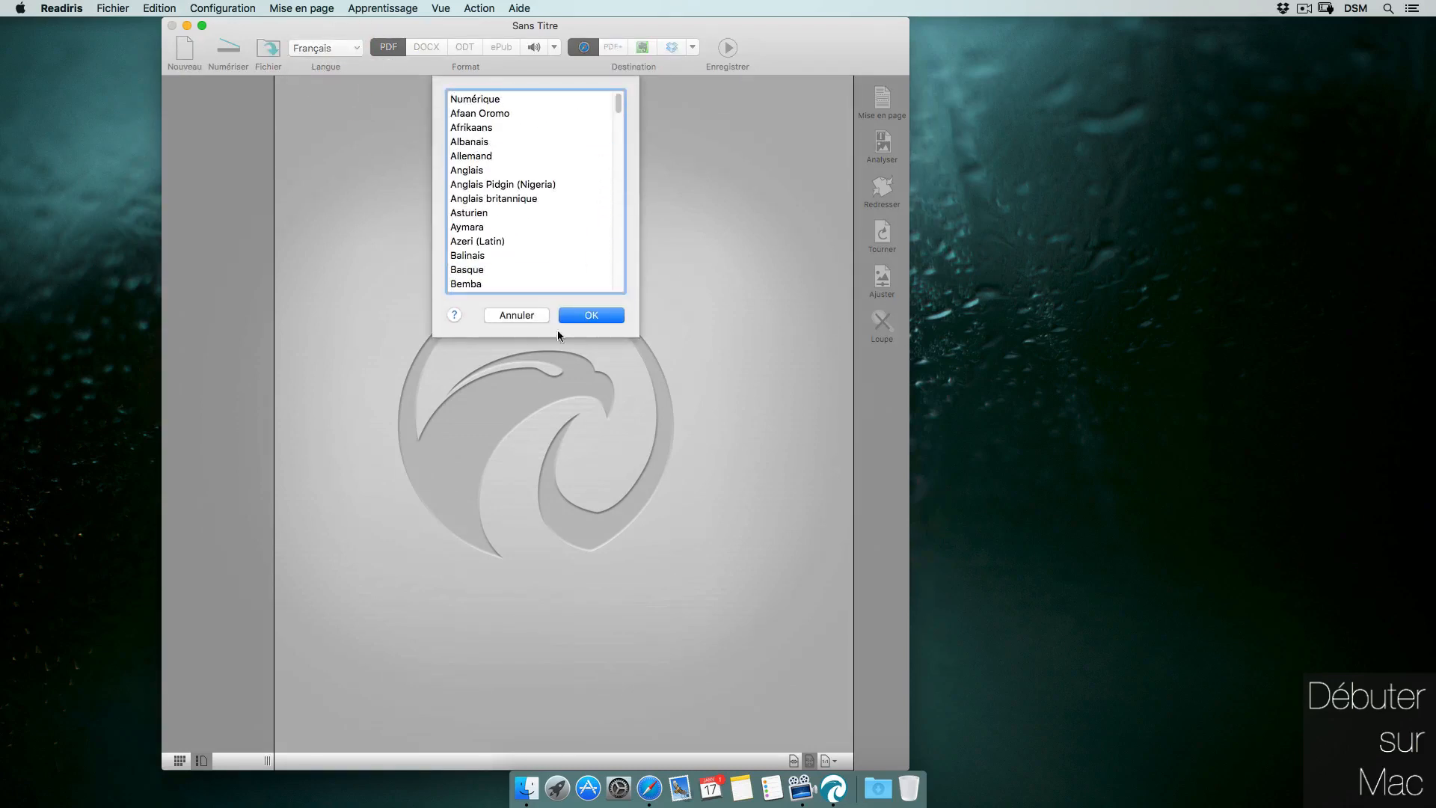
click(523, 315)
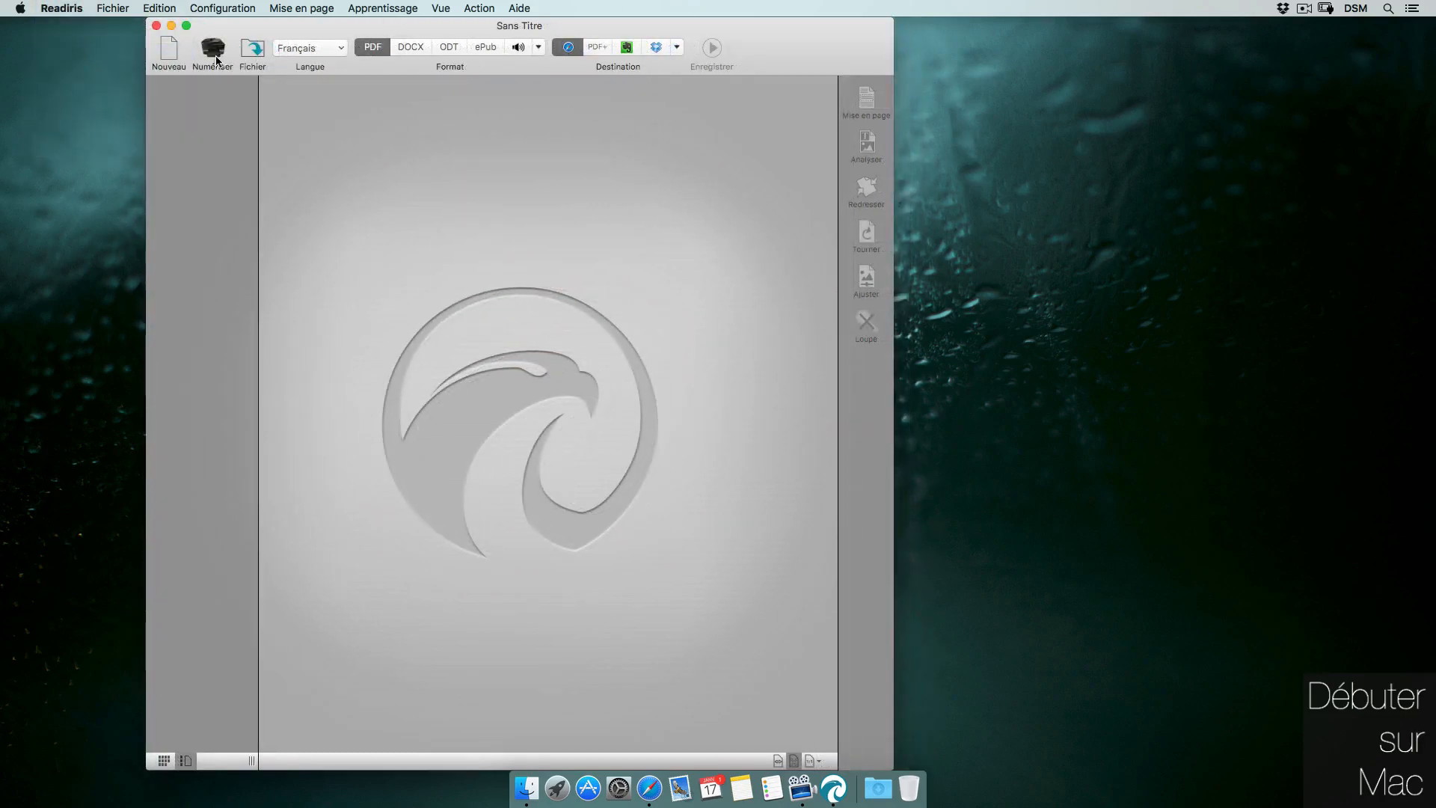
- View the scan settings for the Officejet Pro 8600, and close them without scanning
click(212, 49)
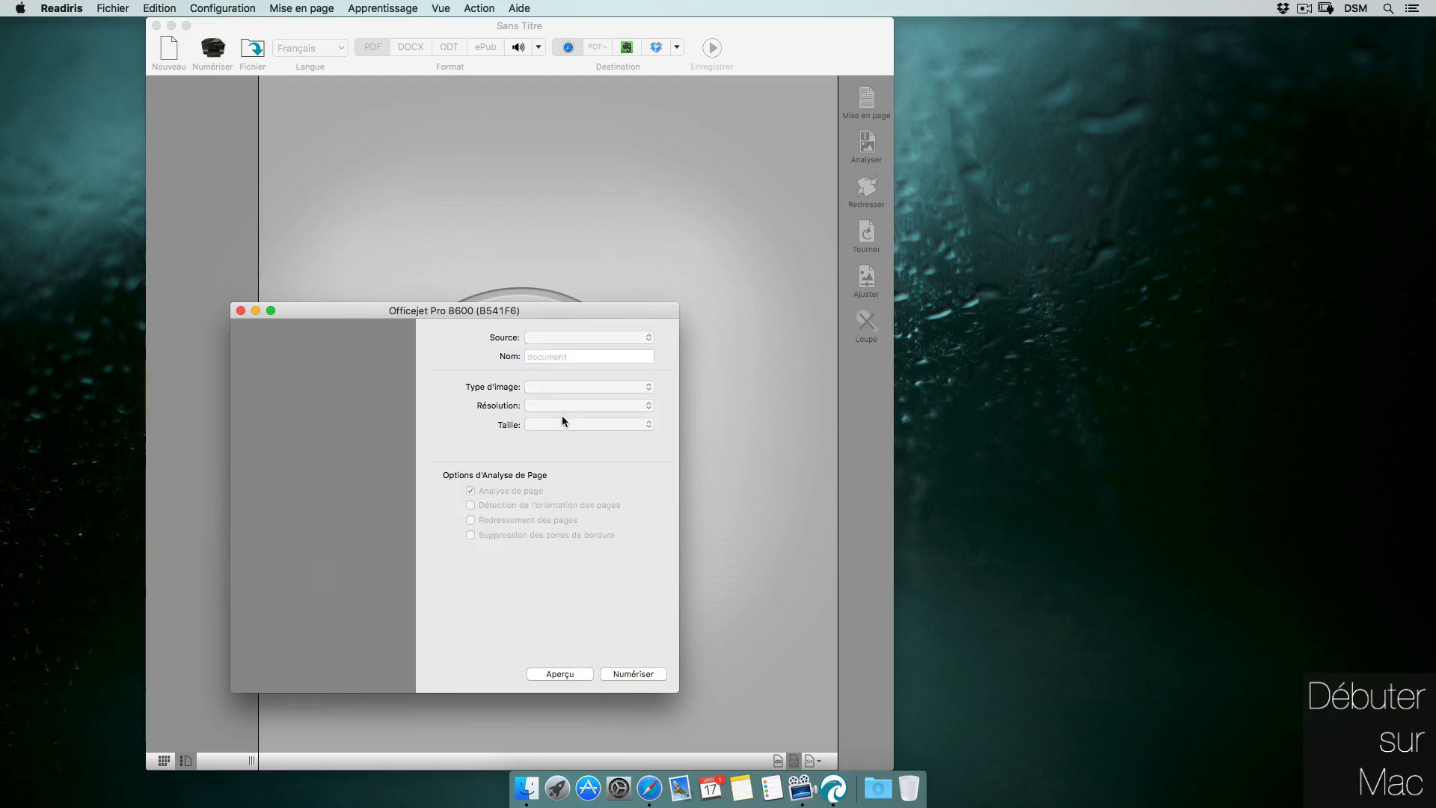
drag(591, 311, 635, 299)
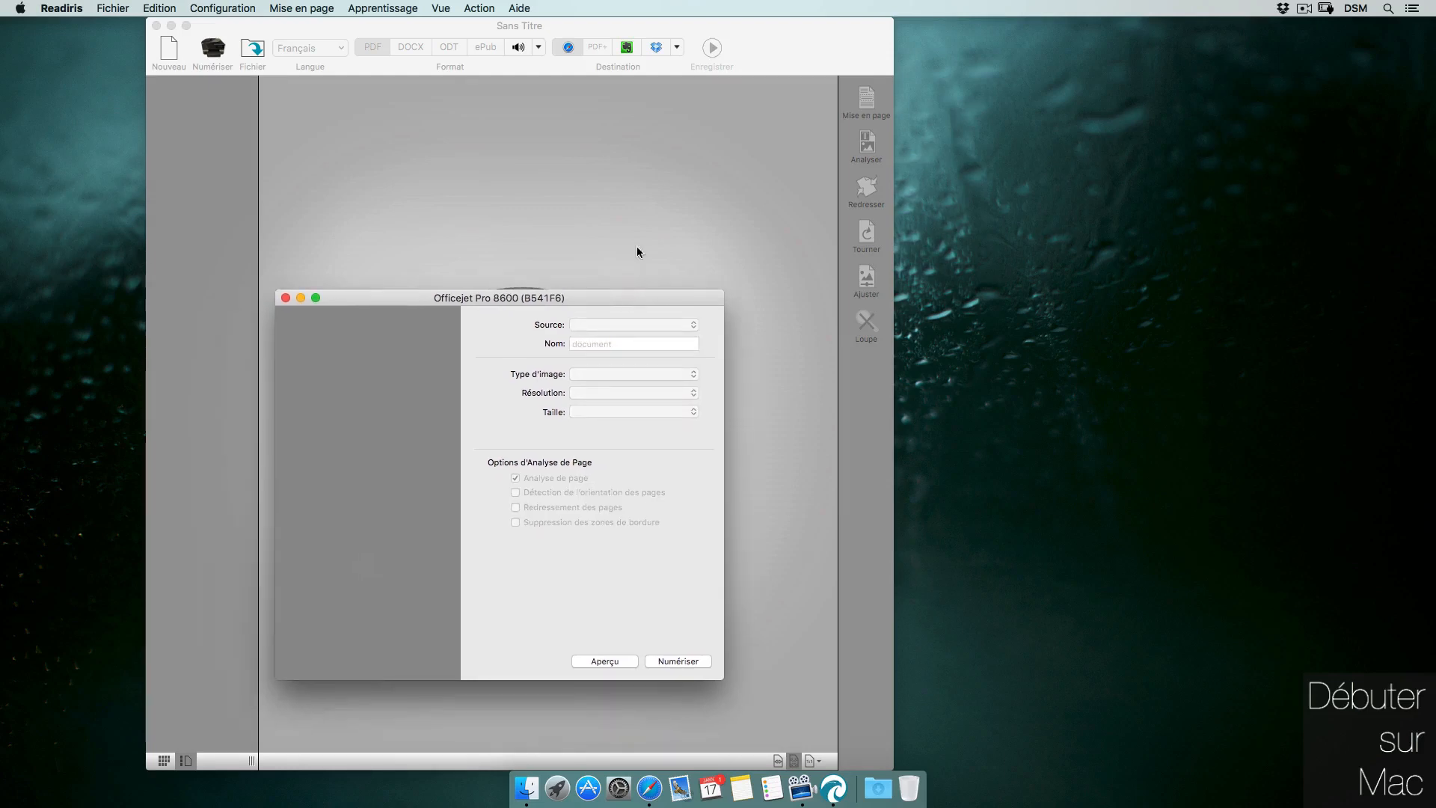
click(285, 298)
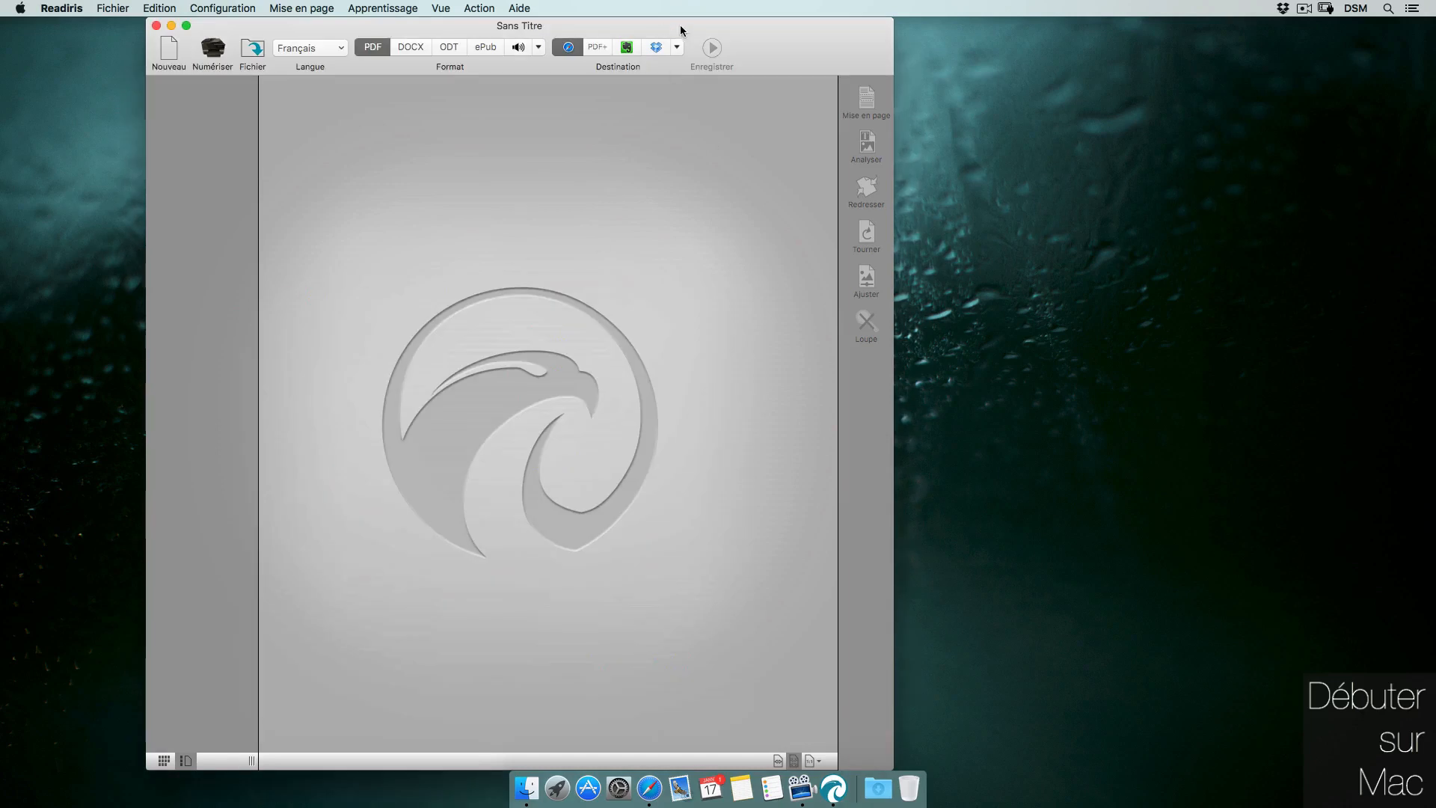
drag(681, 30, 659, 30)
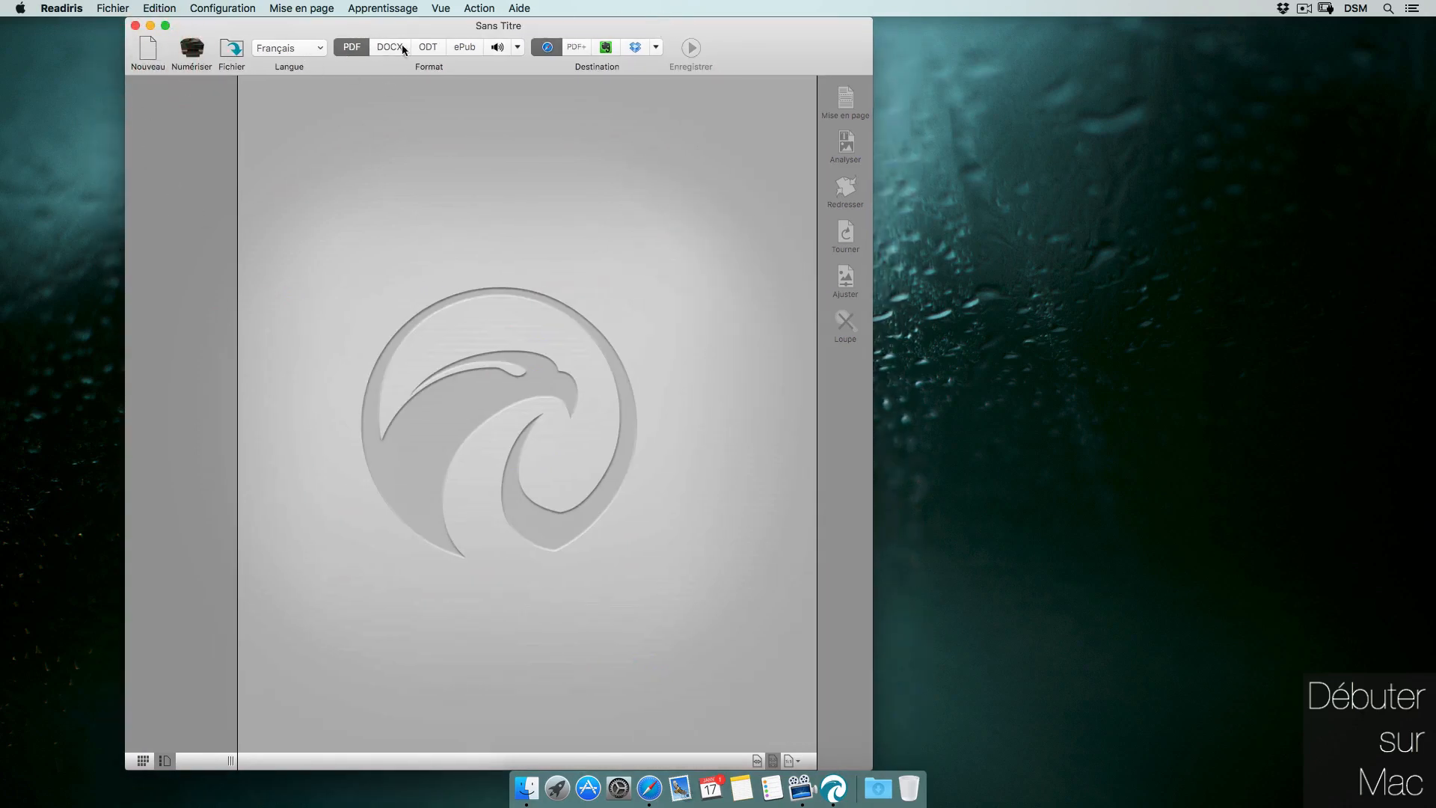
- Review the PDF output format options and dismiss them without making changes
click(518, 47)
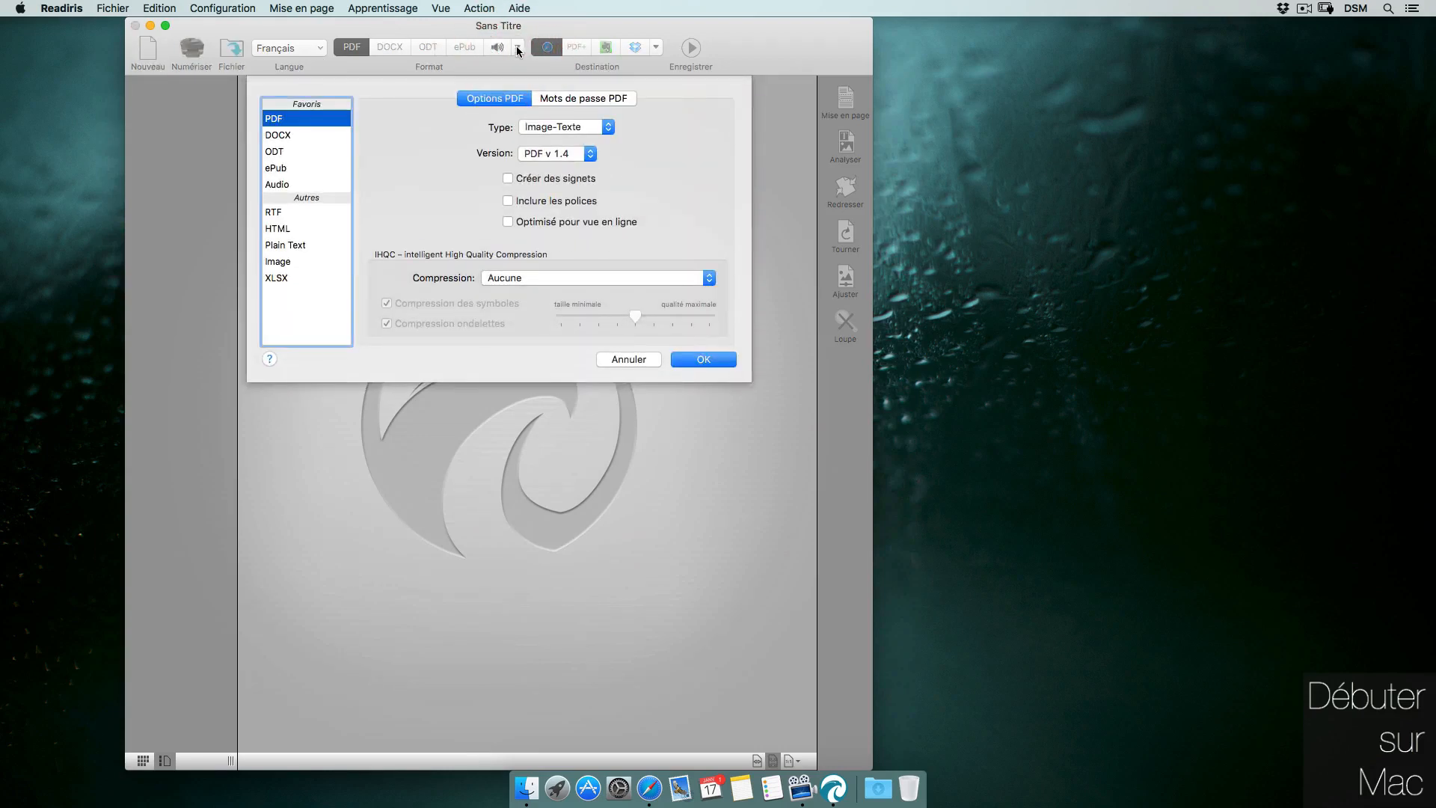
click(632, 361)
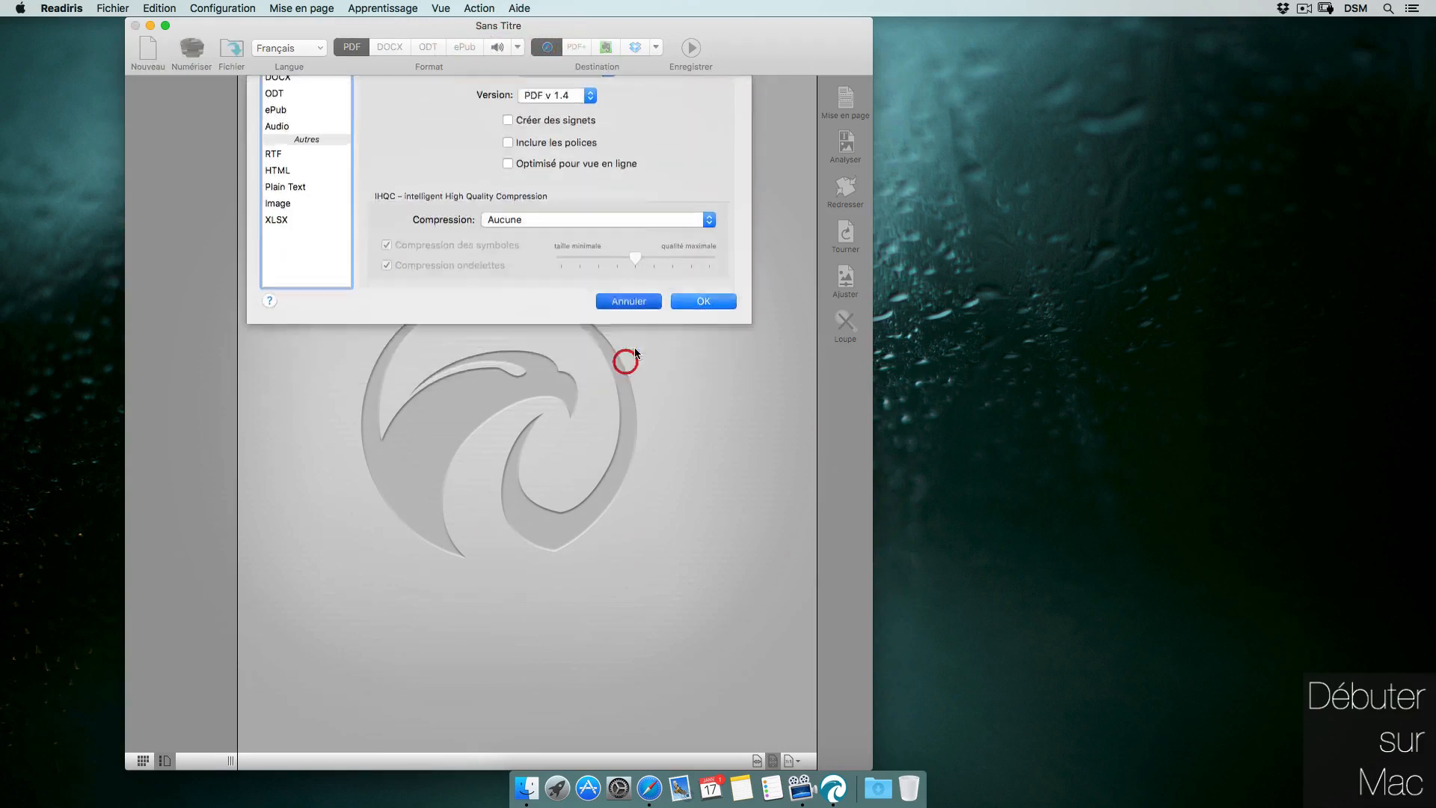
drag(760, 45, 671, 24)
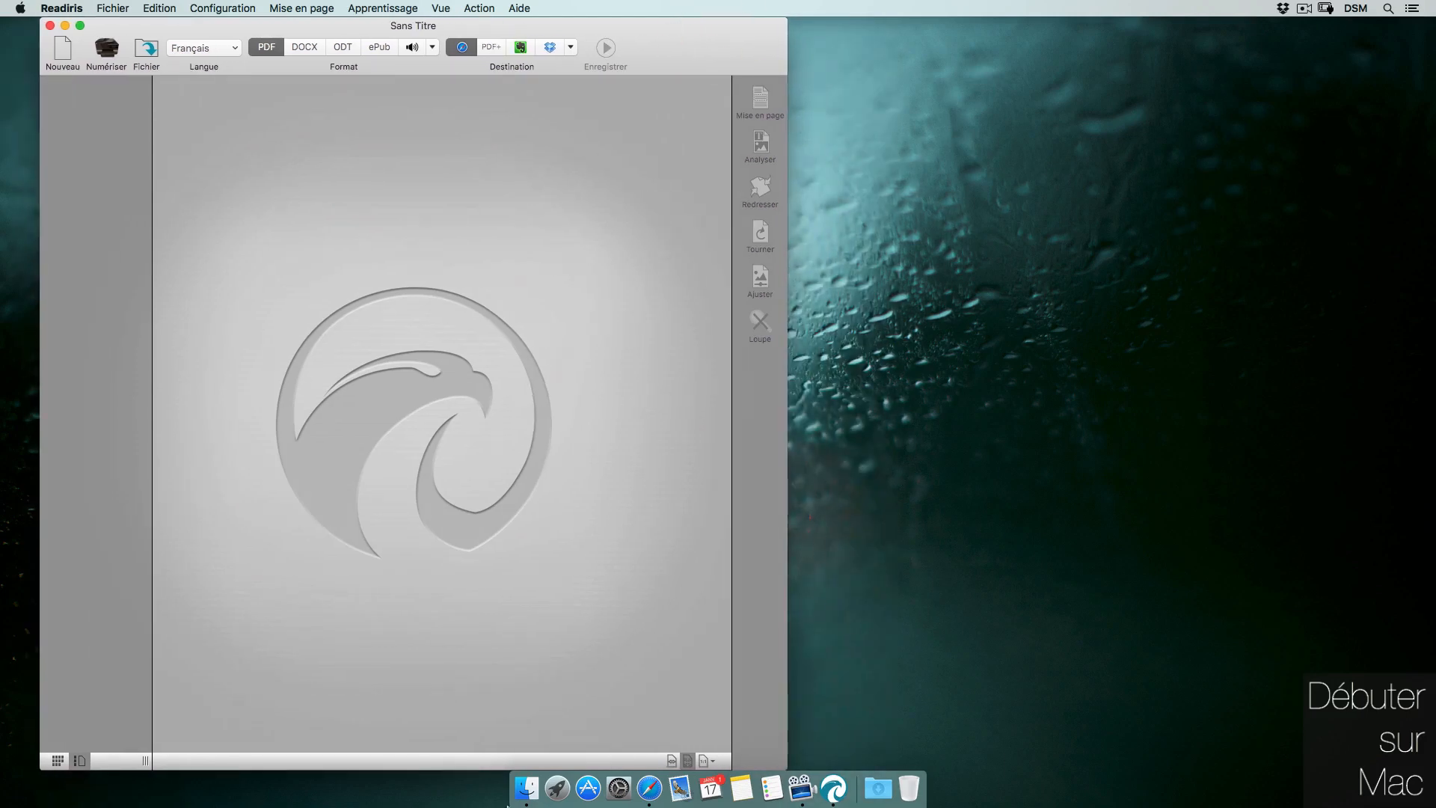
- Switch to Finder and copy the two 2016_01_17 PDF scans from the SanDisk1To drive to the desktop
click(527, 787)
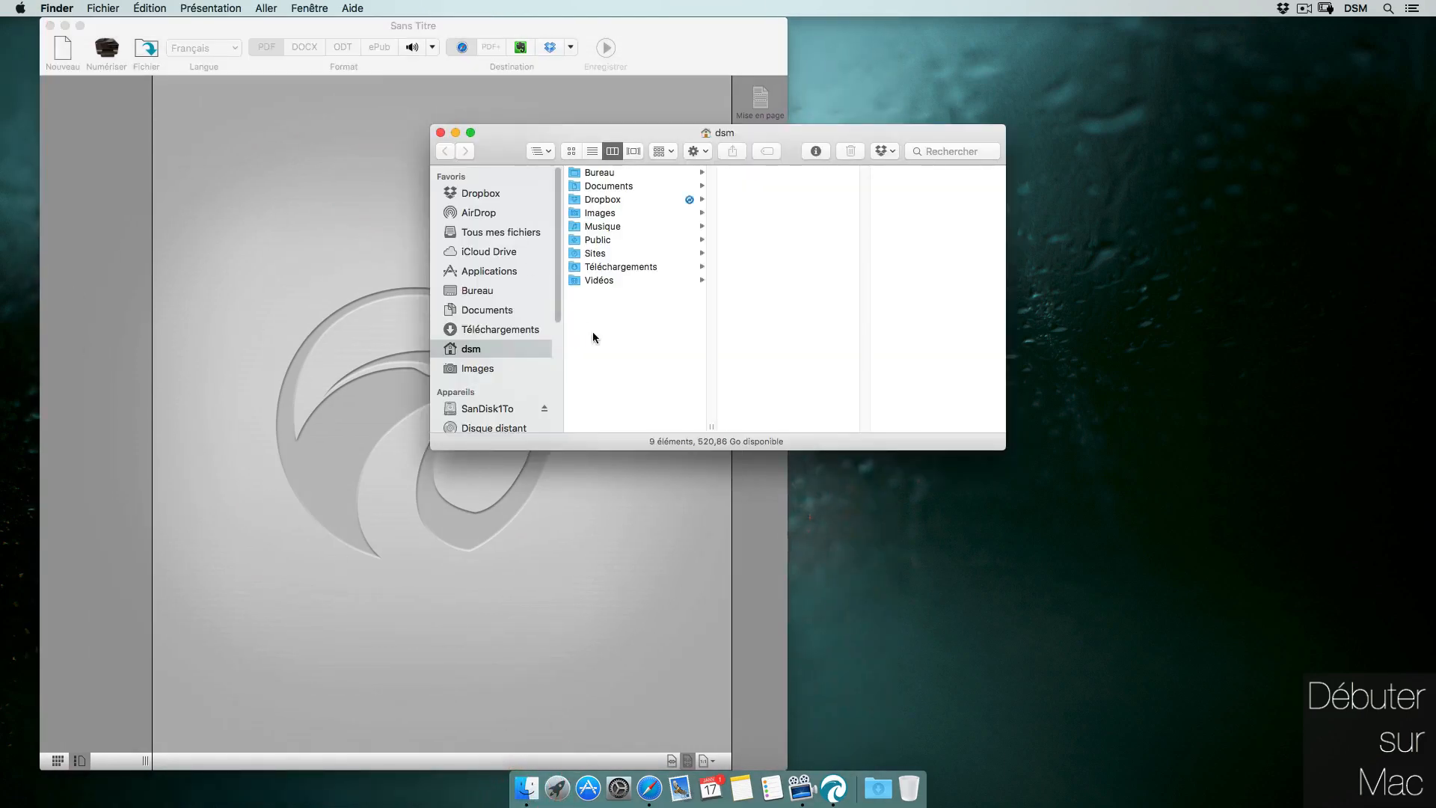
click(486, 408)
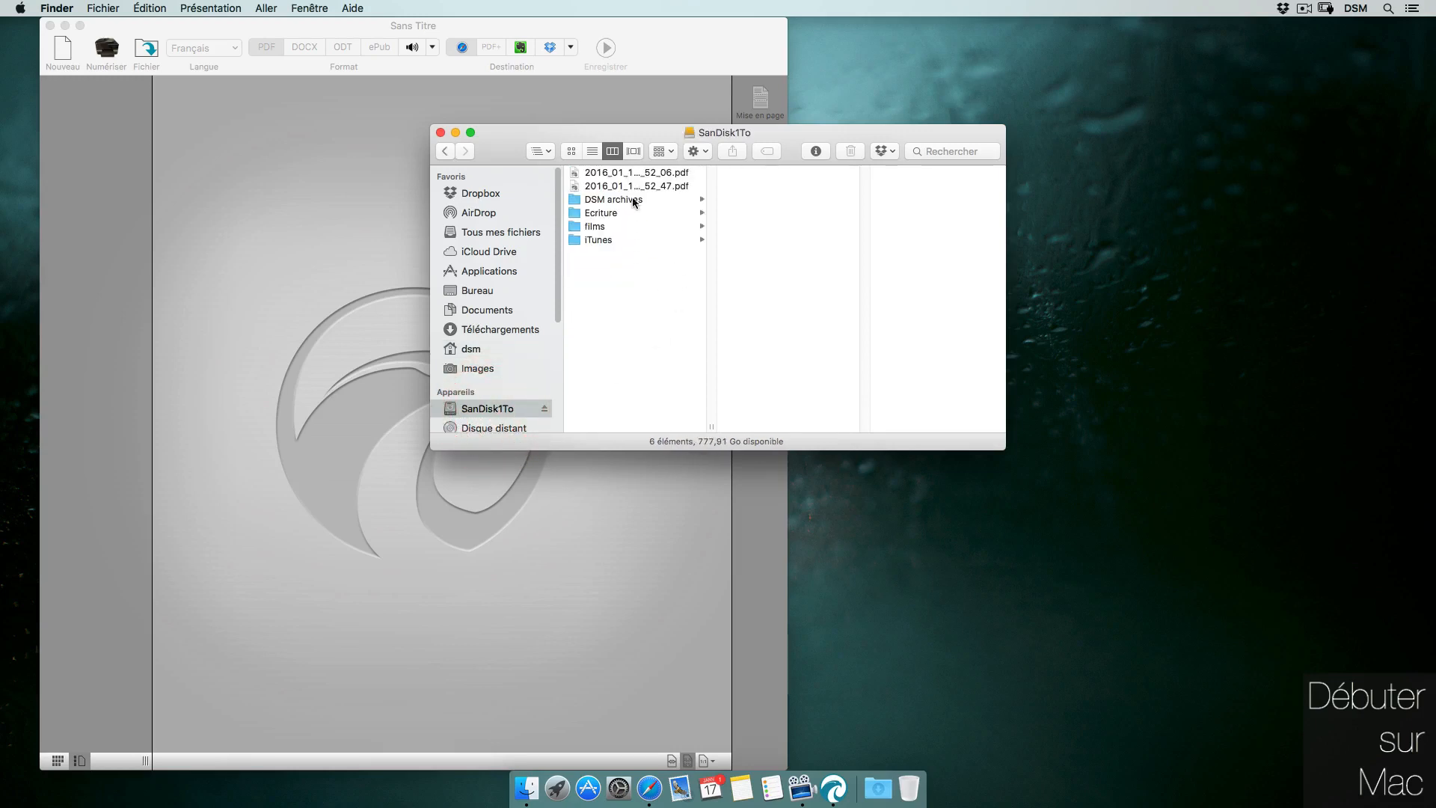
drag(671, 186, 1272, 209)
click(440, 133)
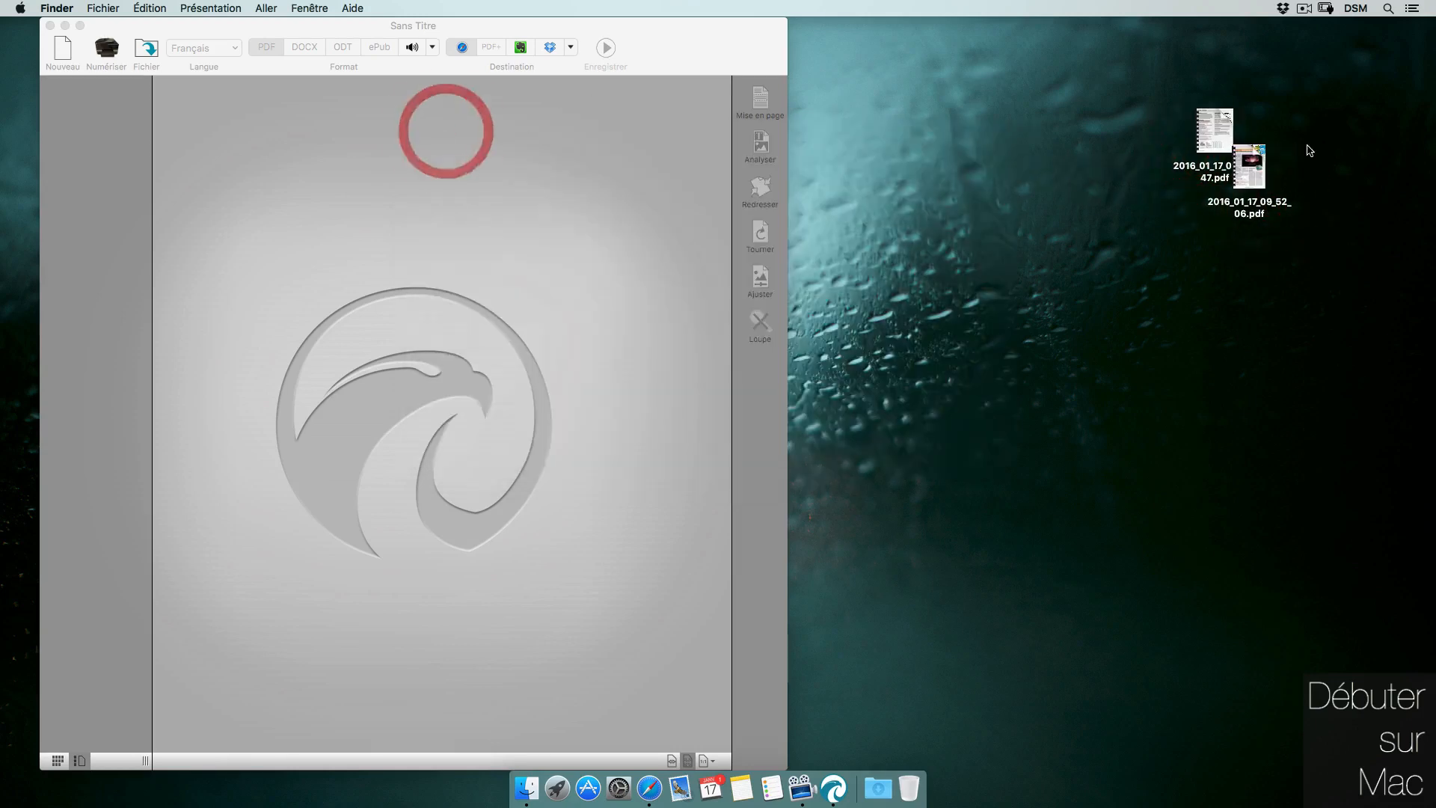
- Open 2016_01_17_09_52_47.pdf in Preview, look through its first scanned pages and close it
double_click(1215, 131)
click(673, 188)
click(797, 555)
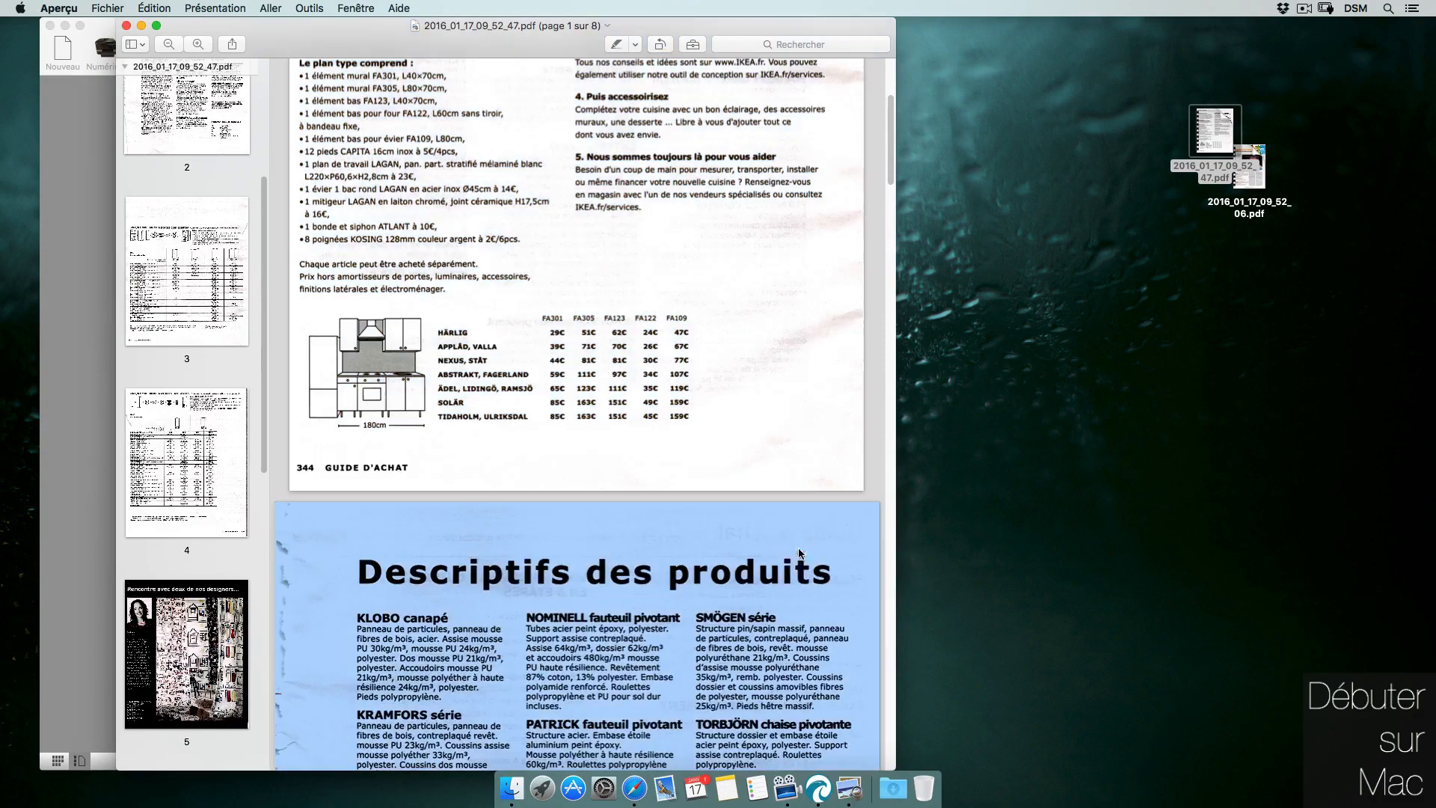
drag(890, 116, 955, 453)
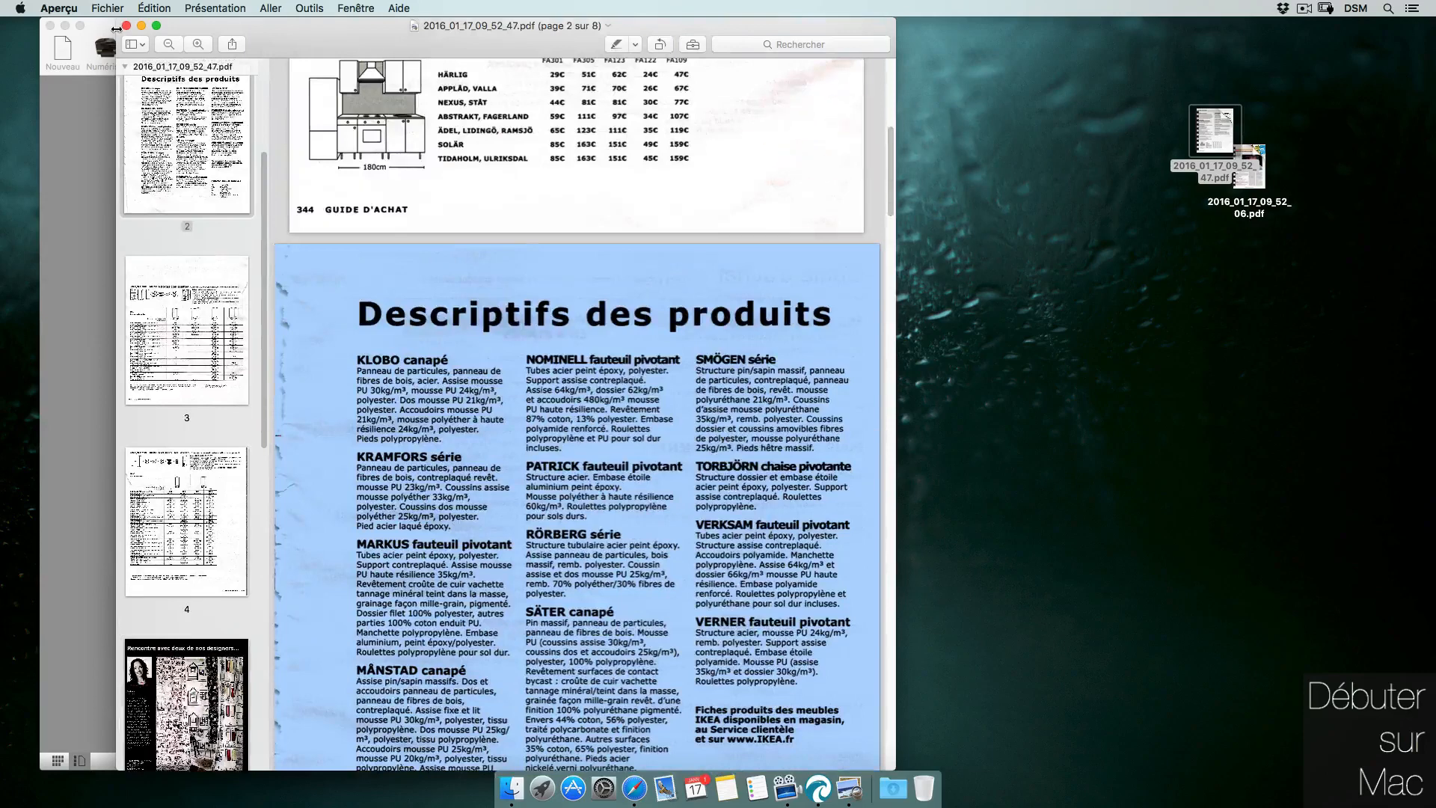
key(super+w)
- Separate 2016_01_17_09_52_06.pdf from the other desktop file and examine its scanned pages in Preview
click(1274, 154)
drag(1273, 154, 1310, 159)
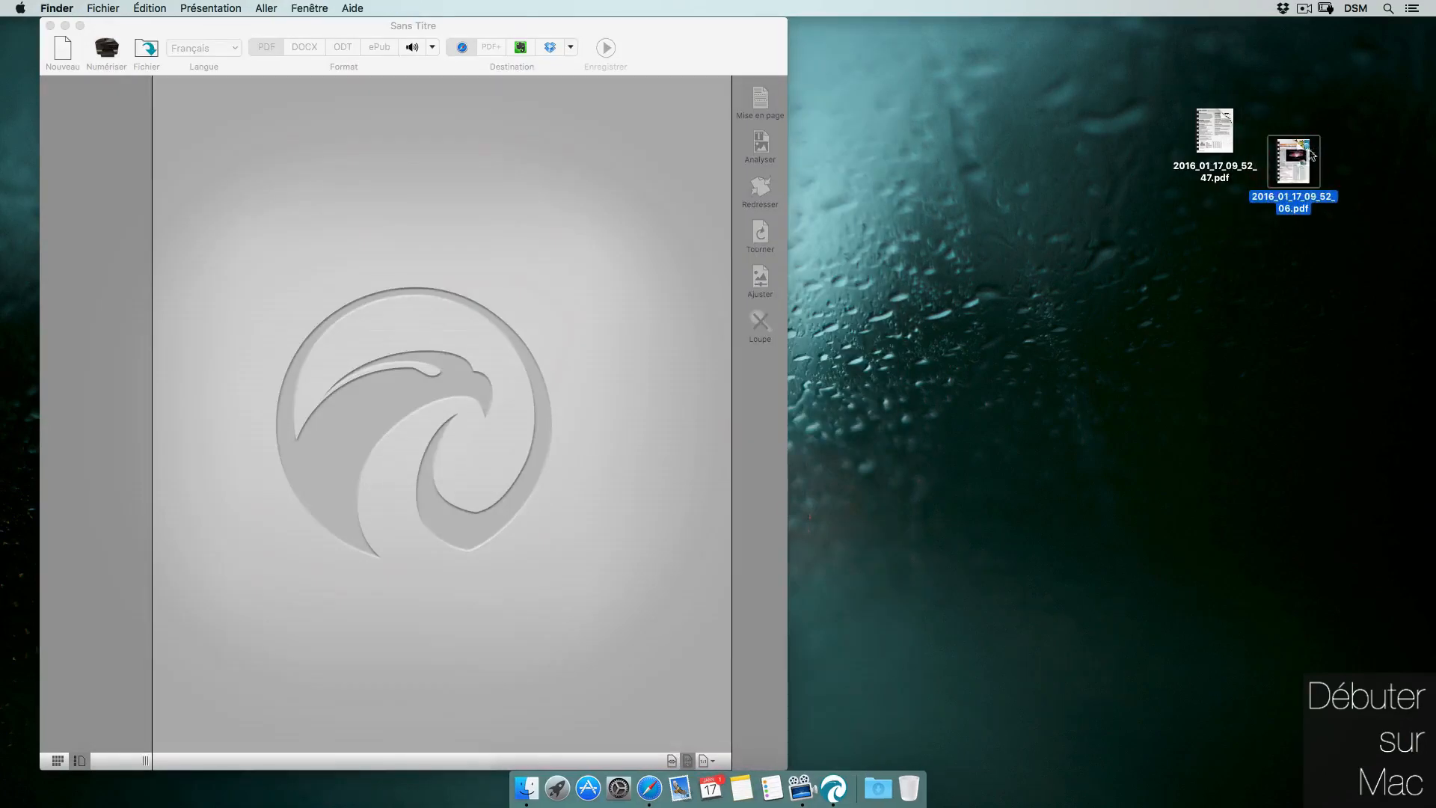
double_click(1293, 159)
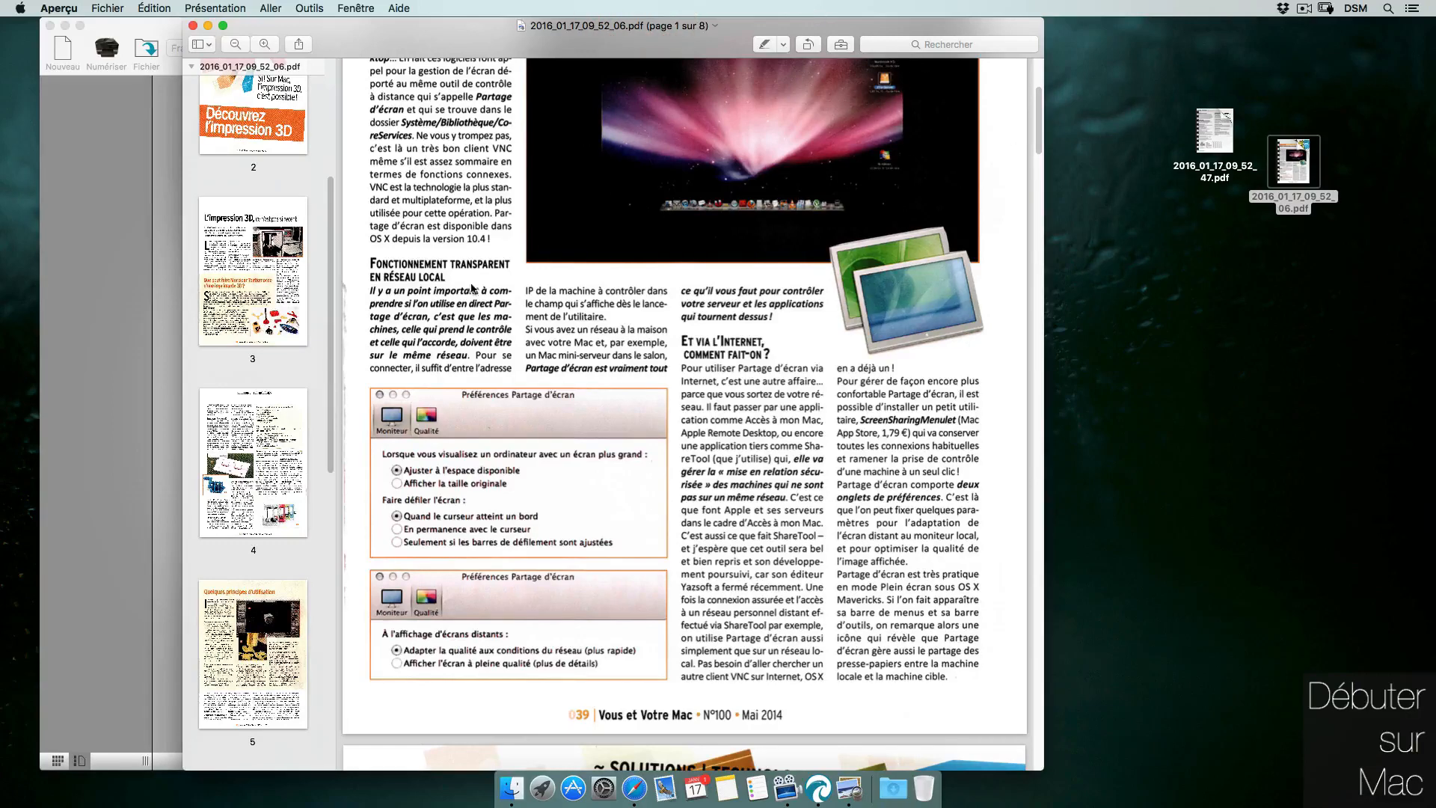
key(super+a)
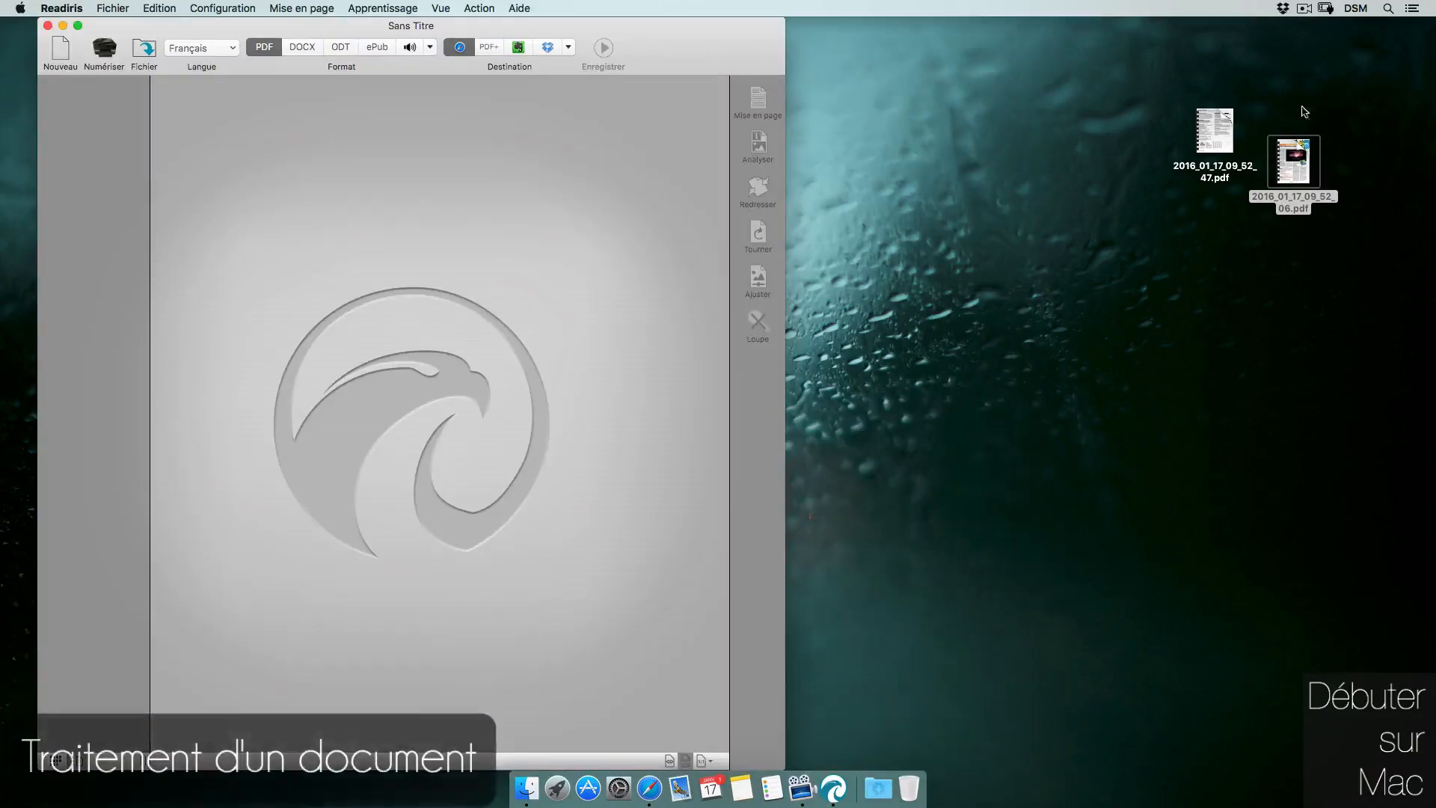
- Import all pages of 2016_01_17_09_52_06.pdf from the desktop into Readiris
click(1316, 84)
drag(1300, 171, 554, 154)
drag(1294, 169, 833, 785)
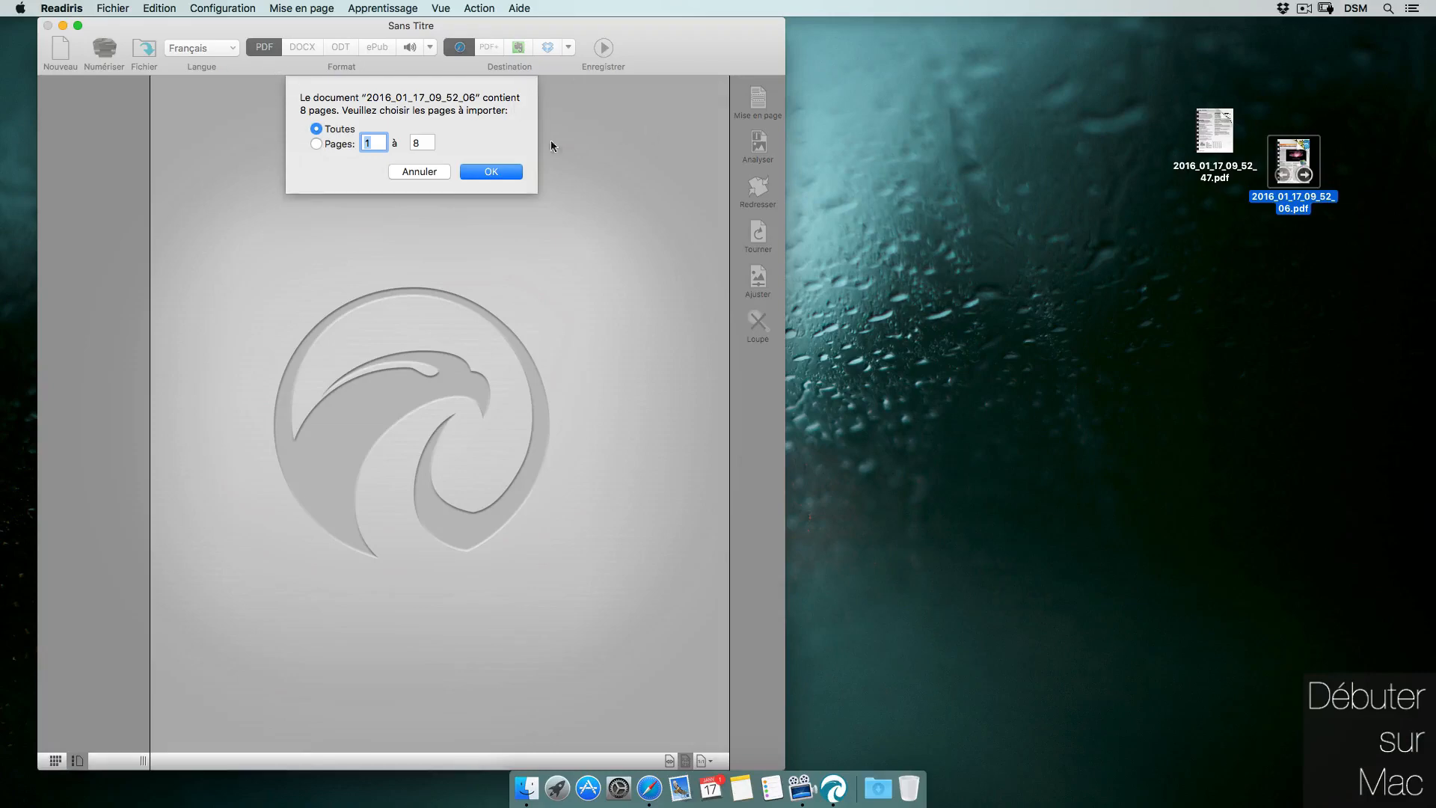
click(519, 170)
drag(728, 27, 798, 19)
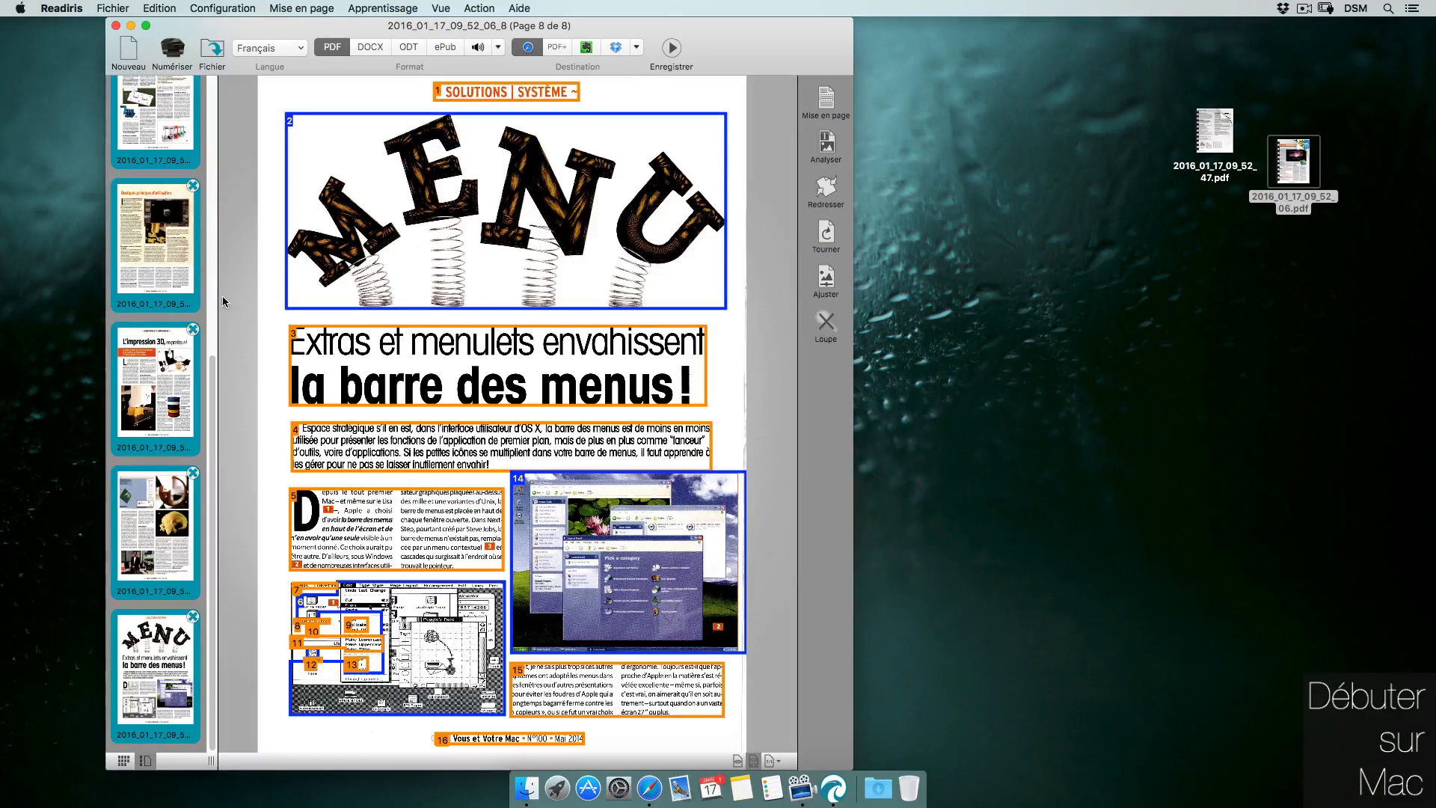
- Delete the first page, the "Partage d'écran" article, from the imported document
scroll(157, 374, up, 10)
click(154, 138)
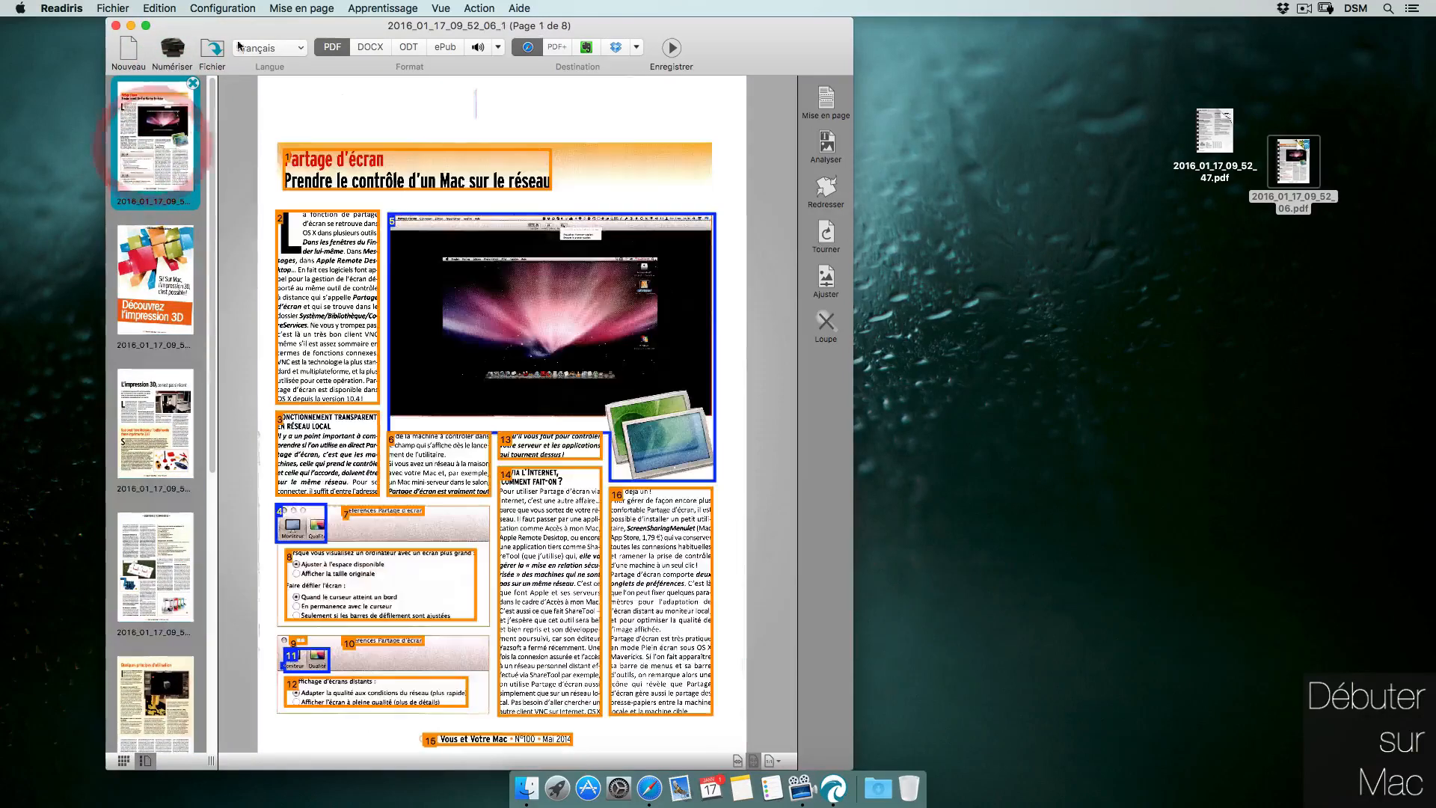
click(193, 83)
key(Return)
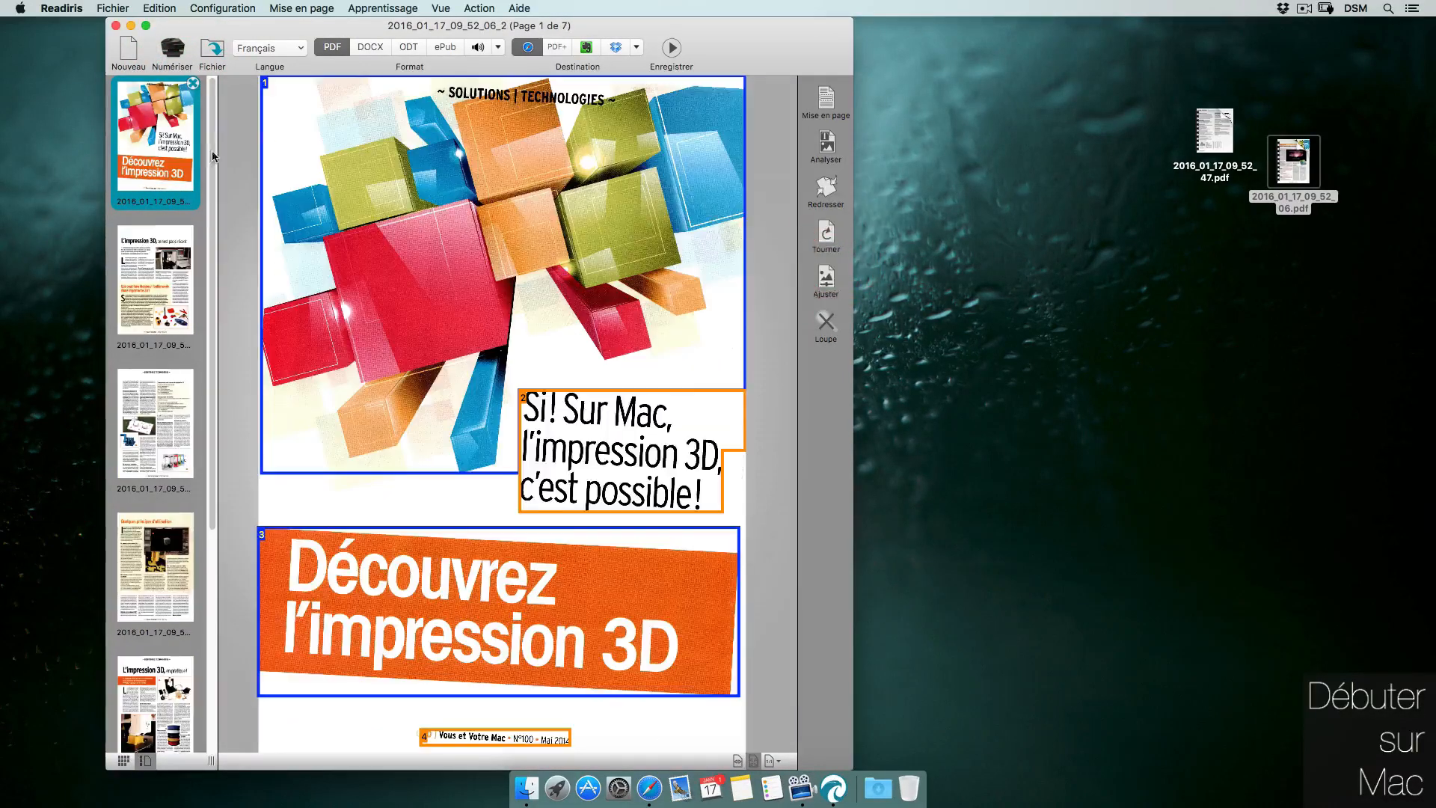
- Delete the last page, the "MENU" article, from the document
drag(213, 155, 213, 378)
click(191, 659)
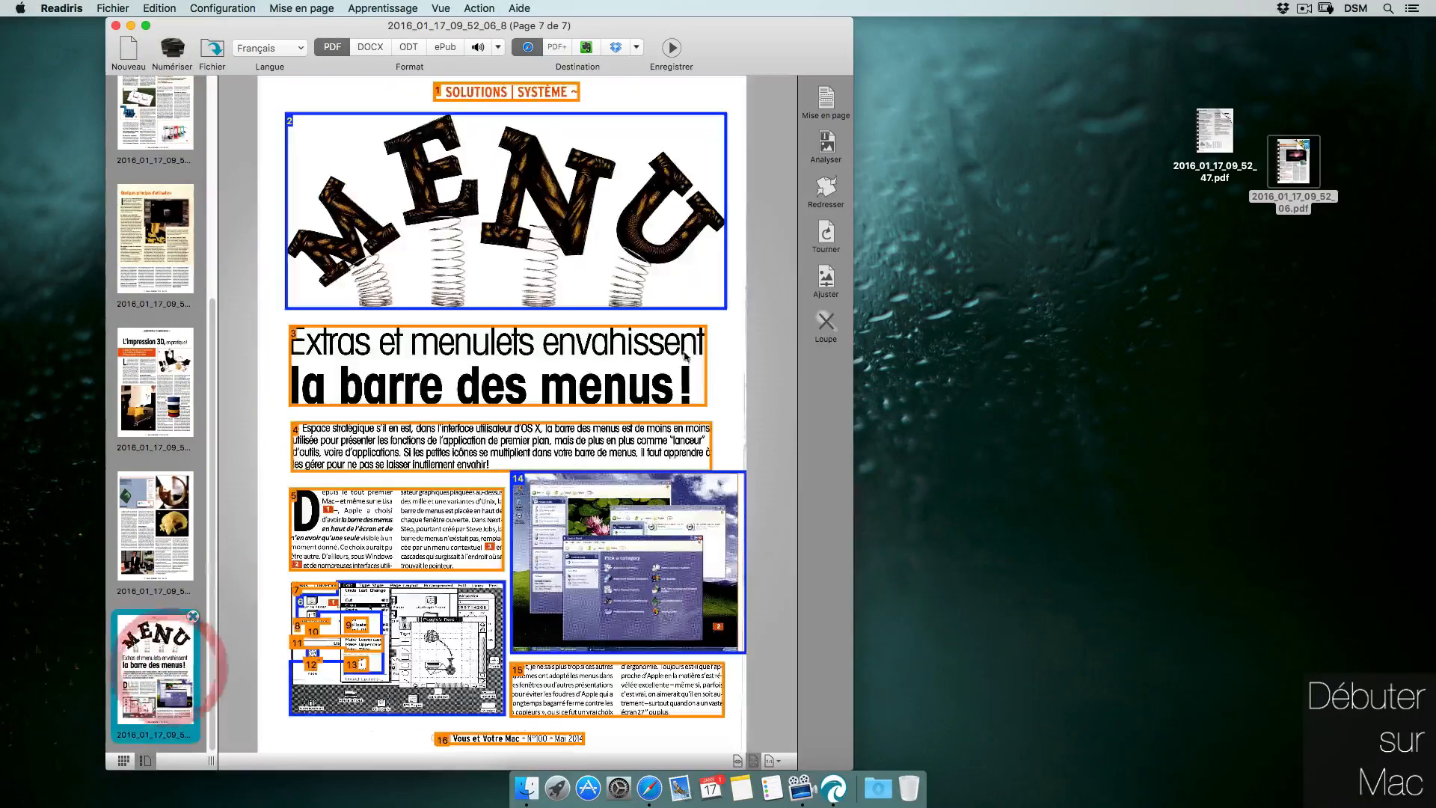
click(193, 617)
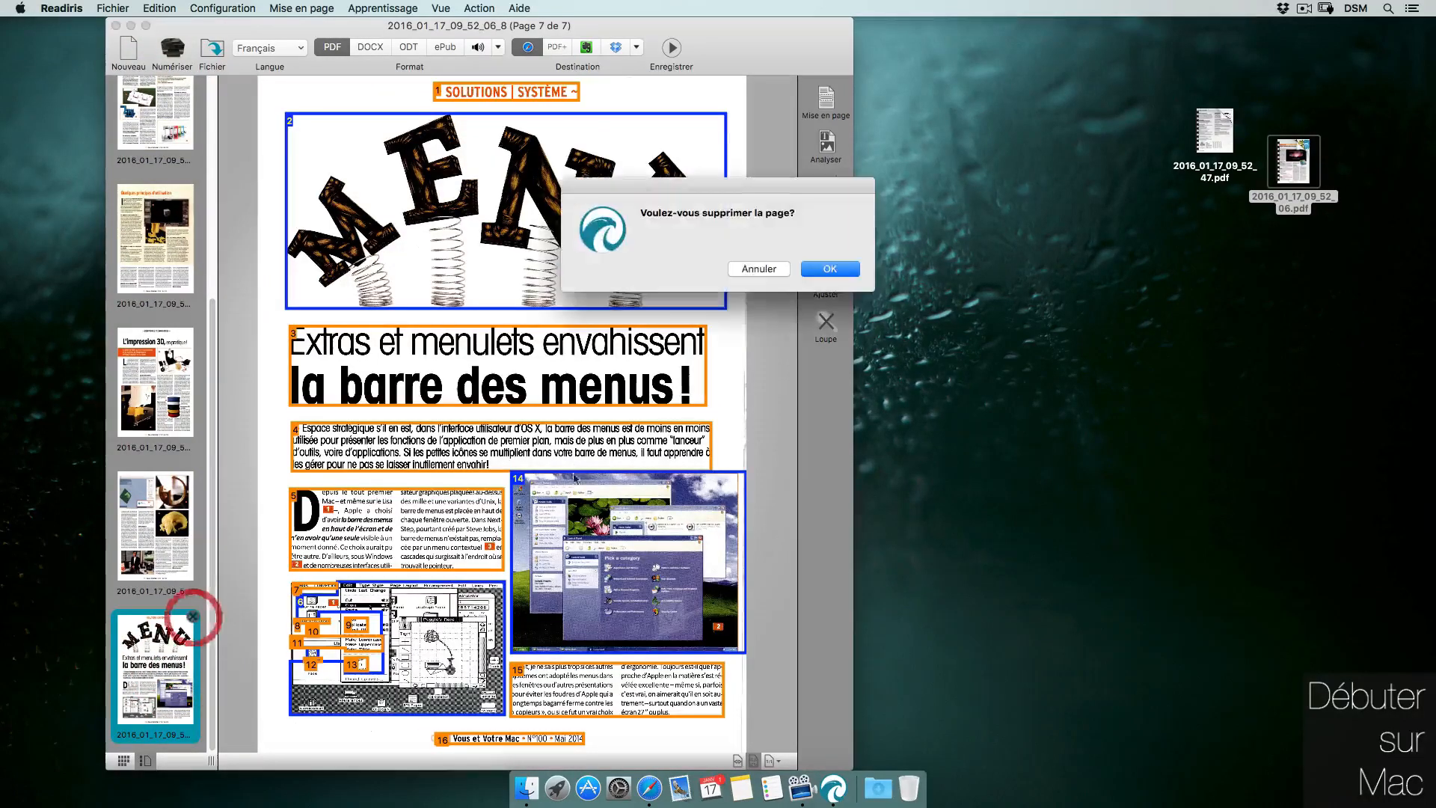
click(836, 267)
- Look through the remaining pages of the document and examine their detected text and image zones
drag(213, 291, 173, 67)
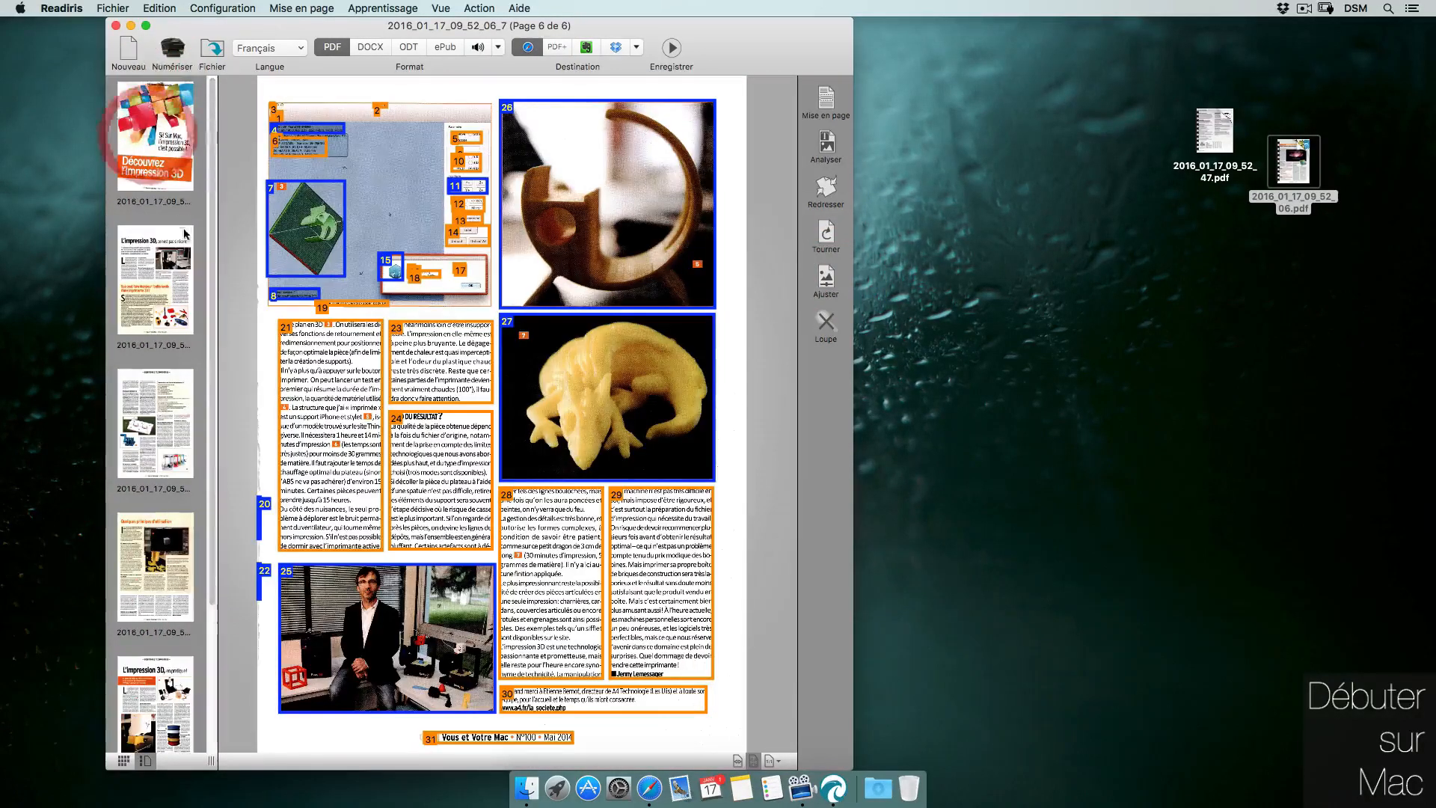
click(175, 200)
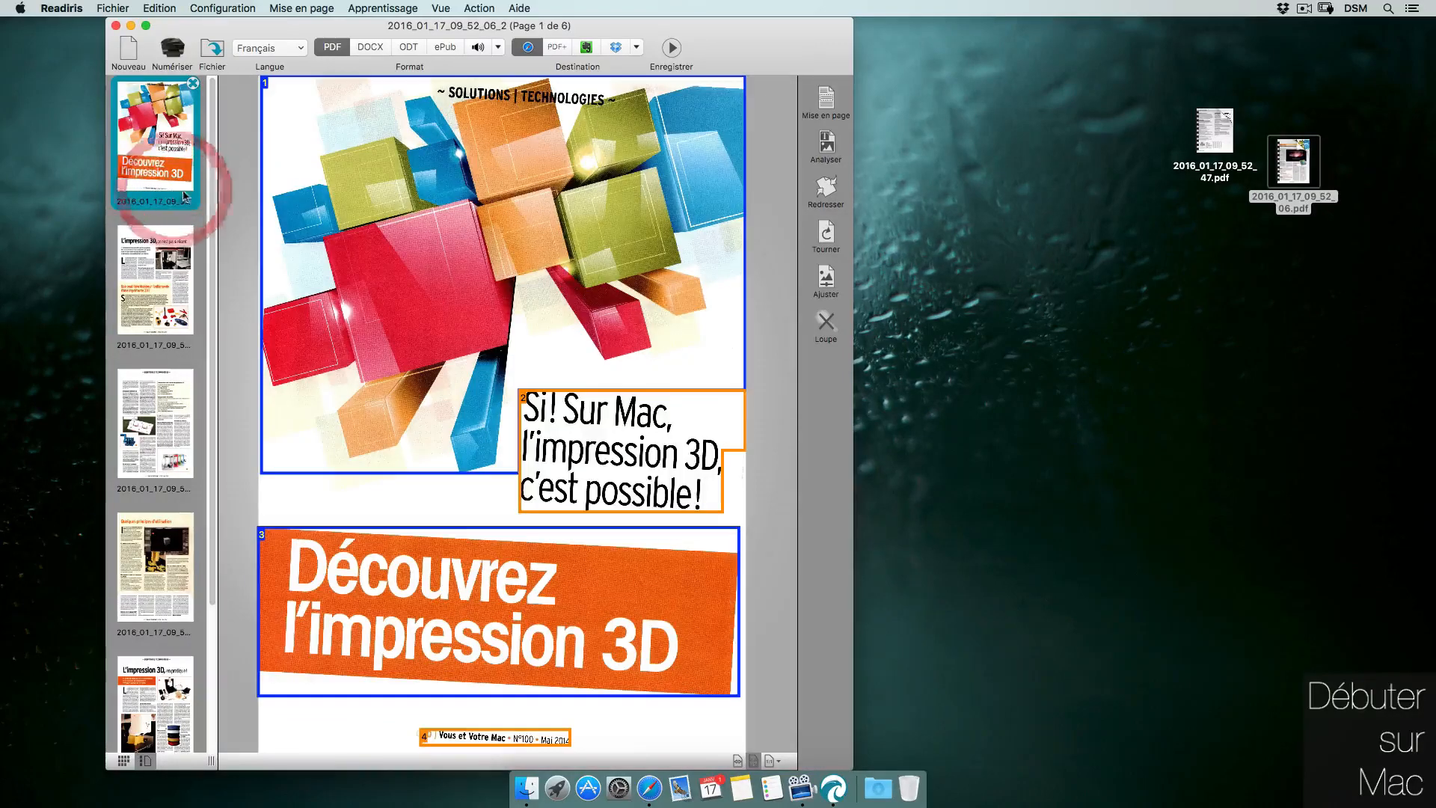
click(154, 329)
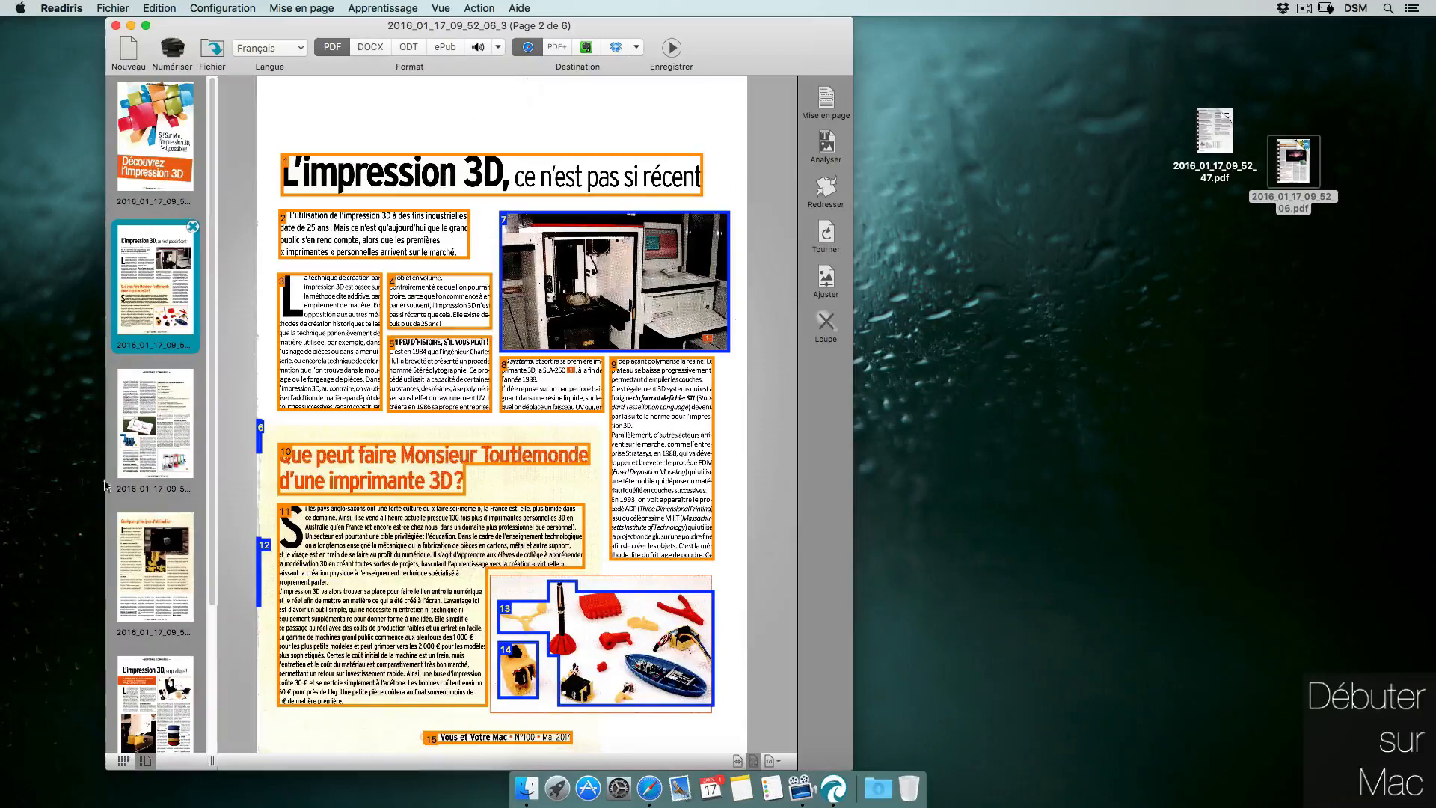
click(187, 570)
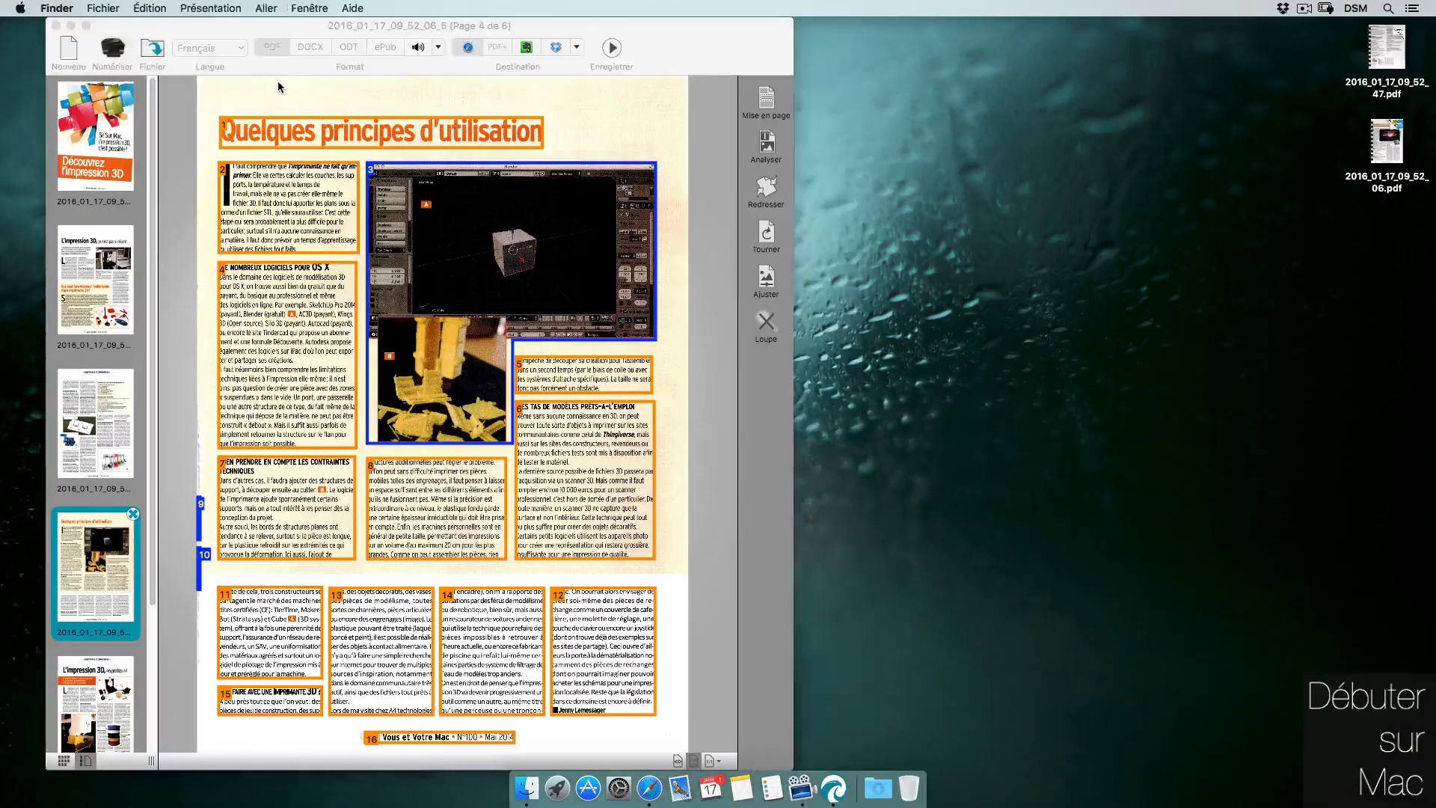
click(278, 87)
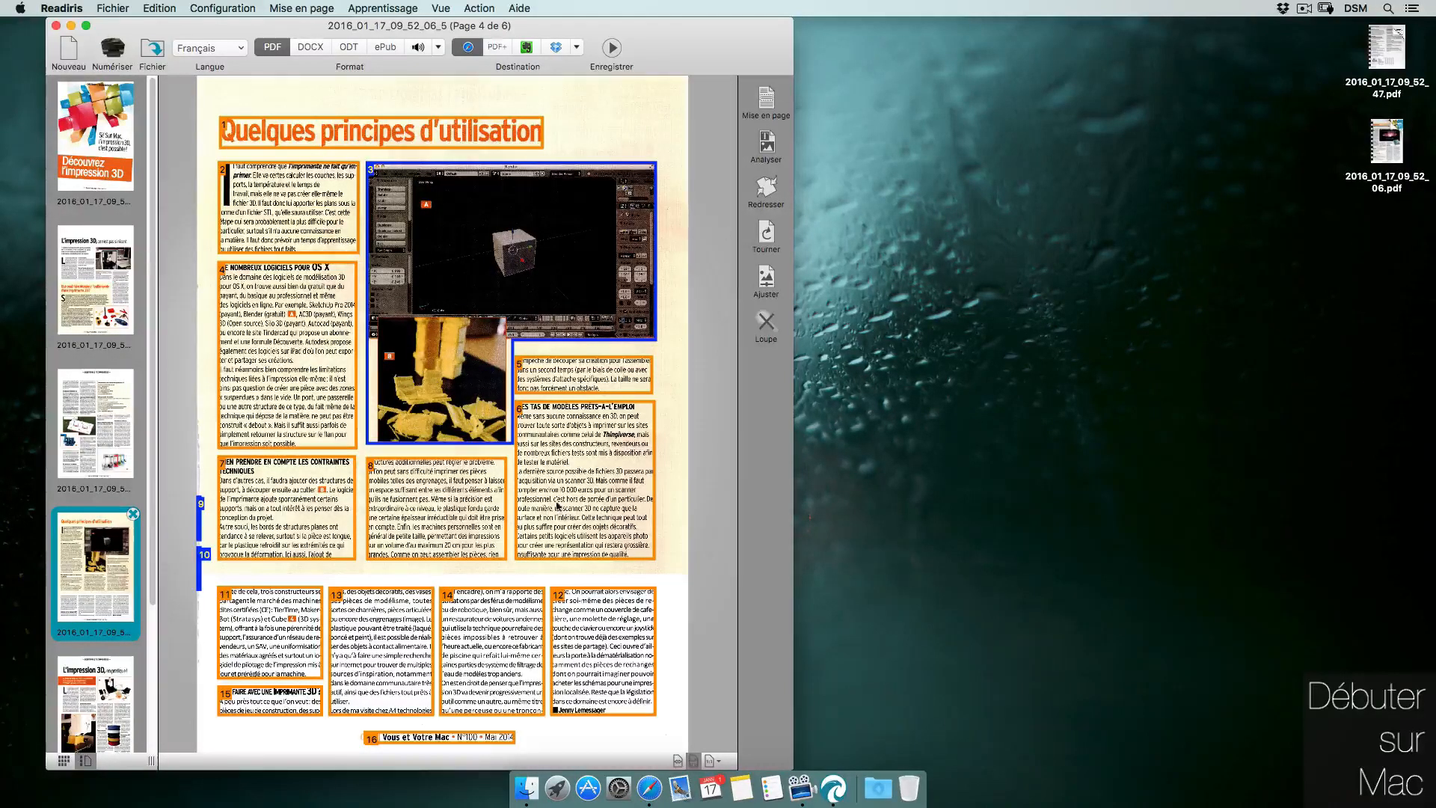
click(81, 447)
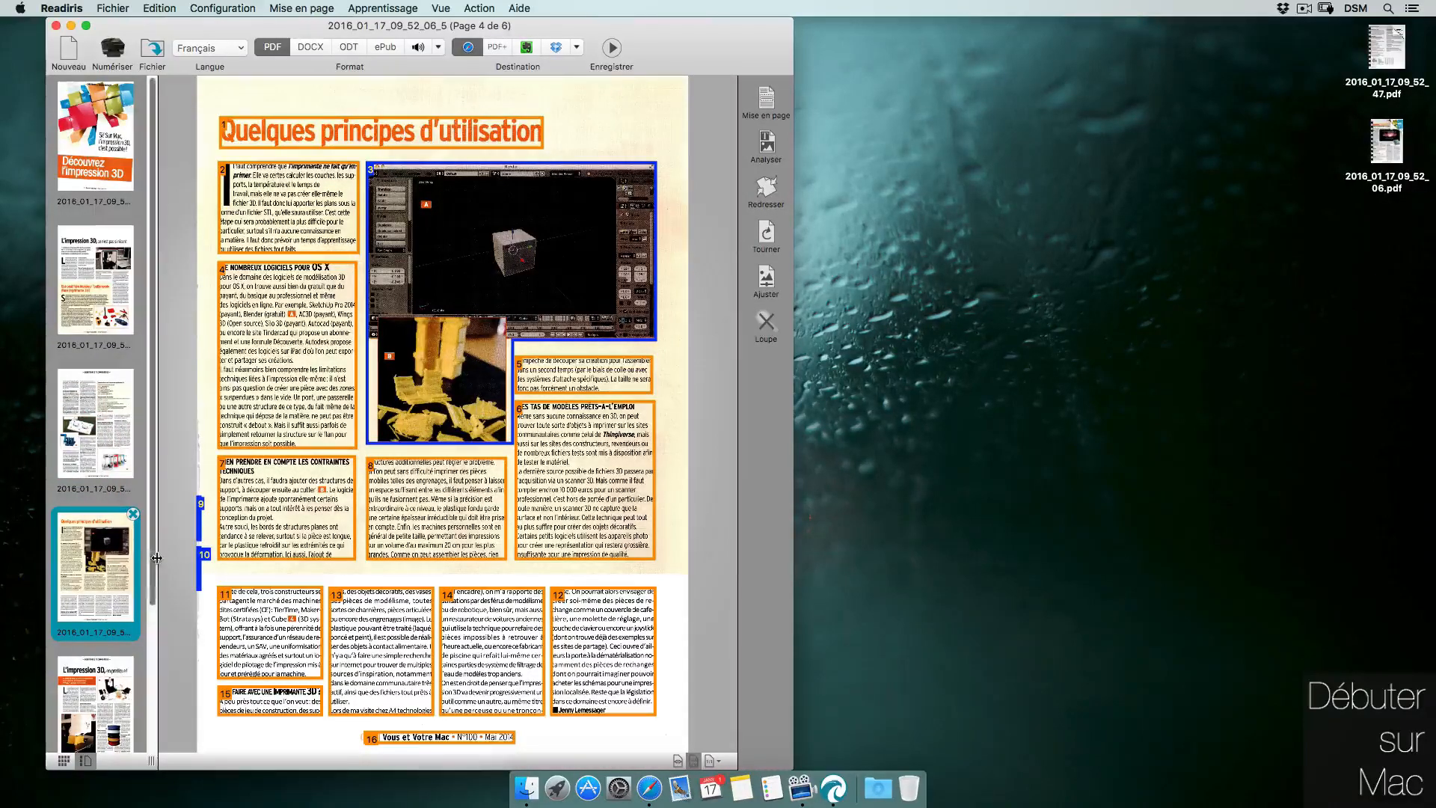
drag(153, 563, 177, 718)
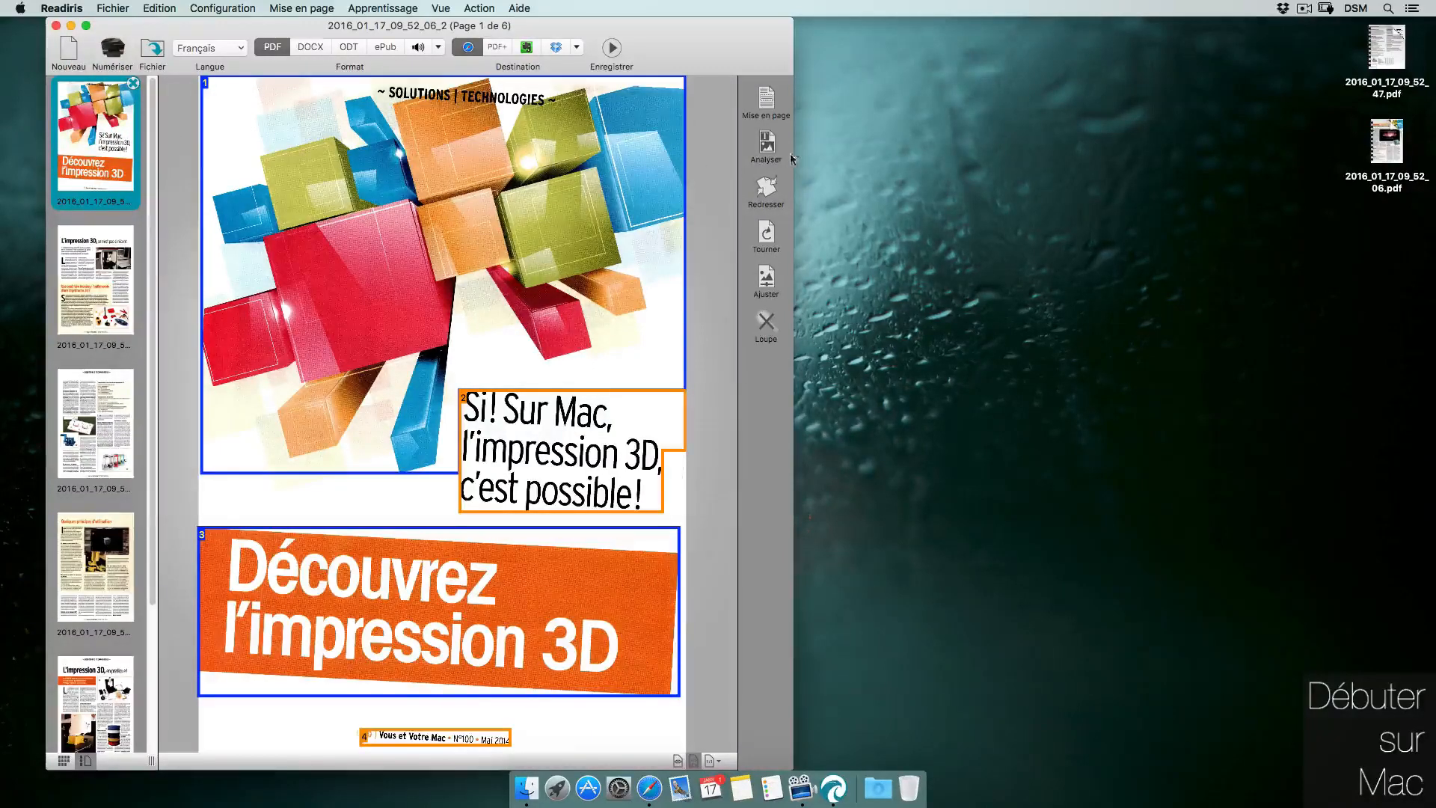
- Straighten the skewed scan on the first page of the document
click(768, 196)
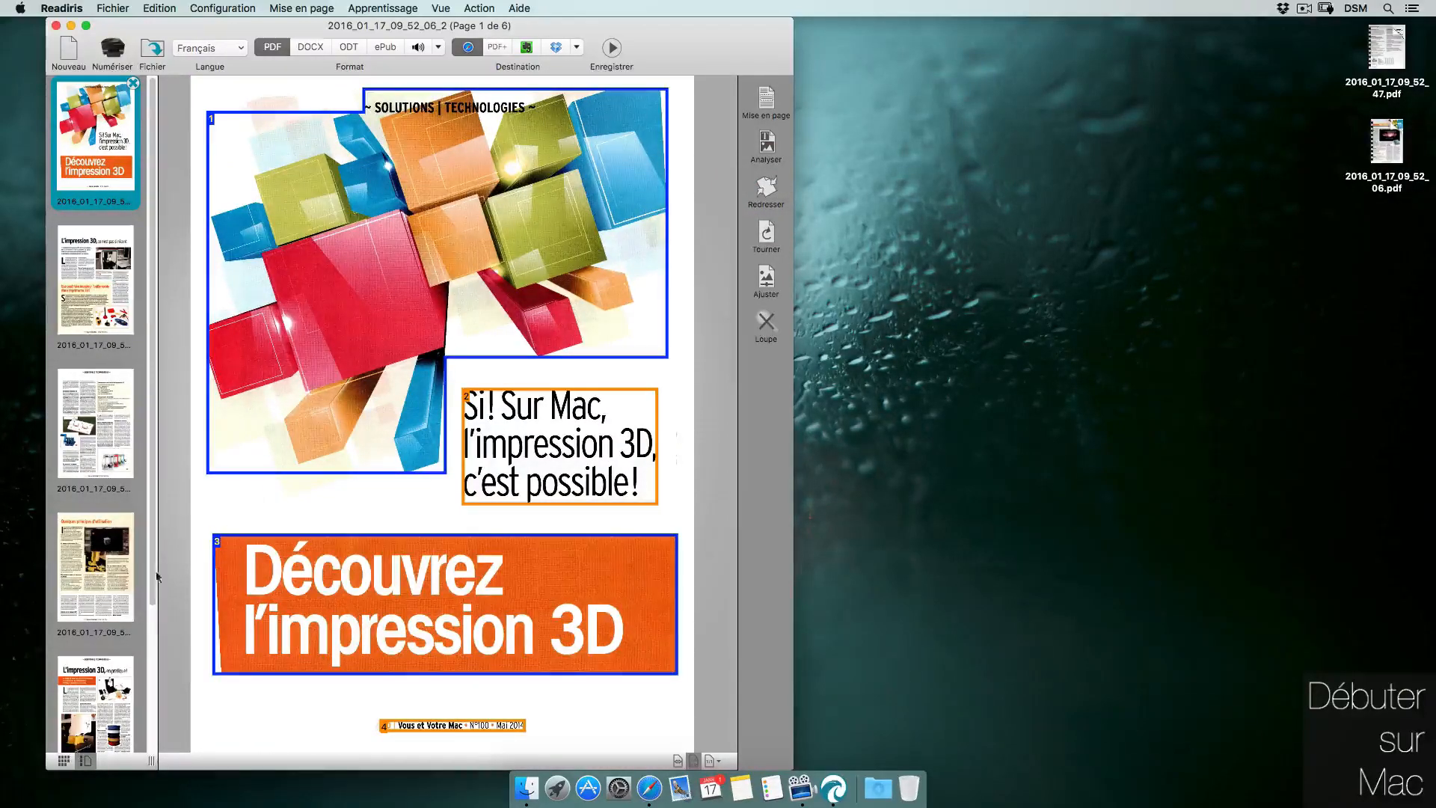
click(769, 250)
click(765, 326)
- Try image adjustments on the first page with brightness 131, contrast 167 and 5-pixel spot removal, and discard them
click(767, 280)
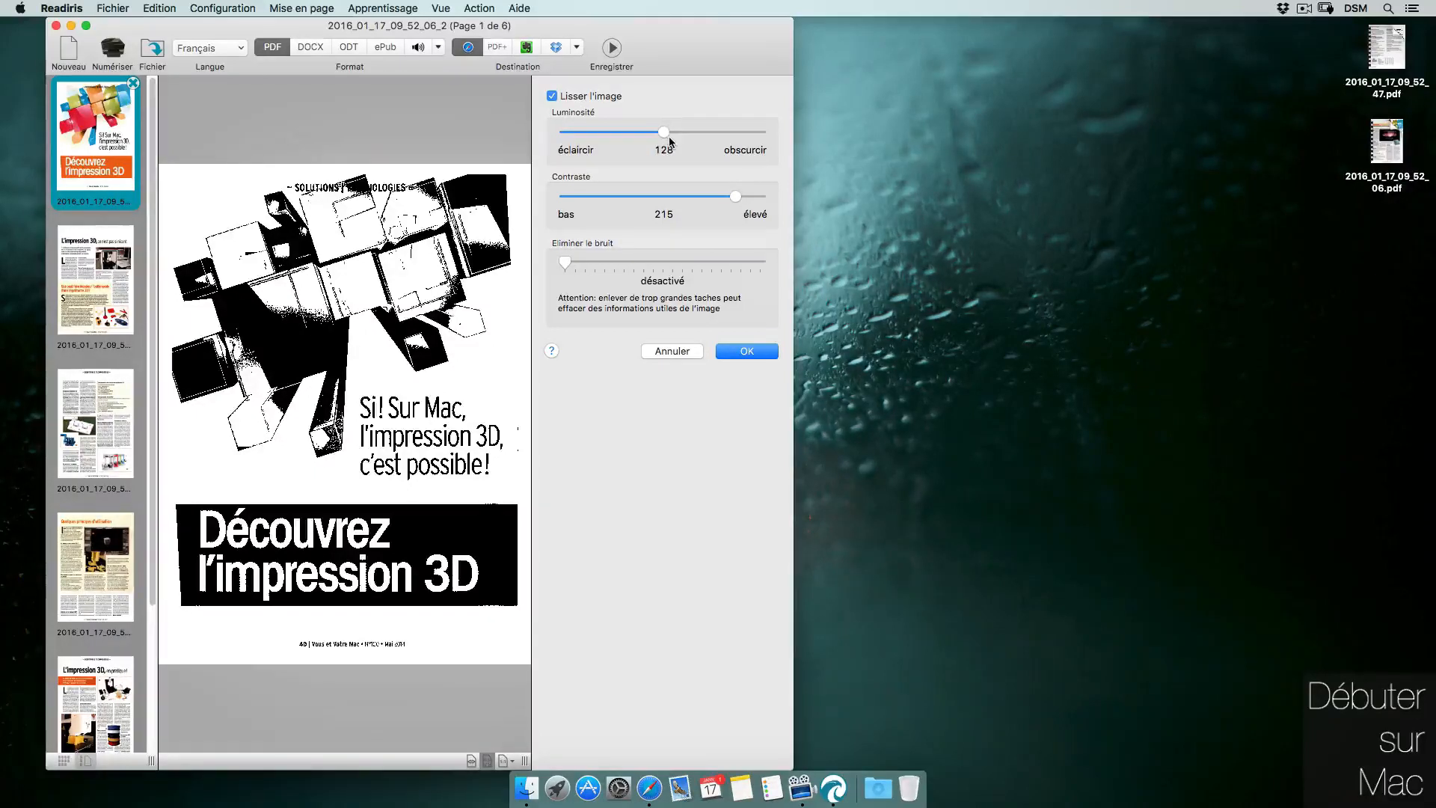
drag(665, 135, 666, 135)
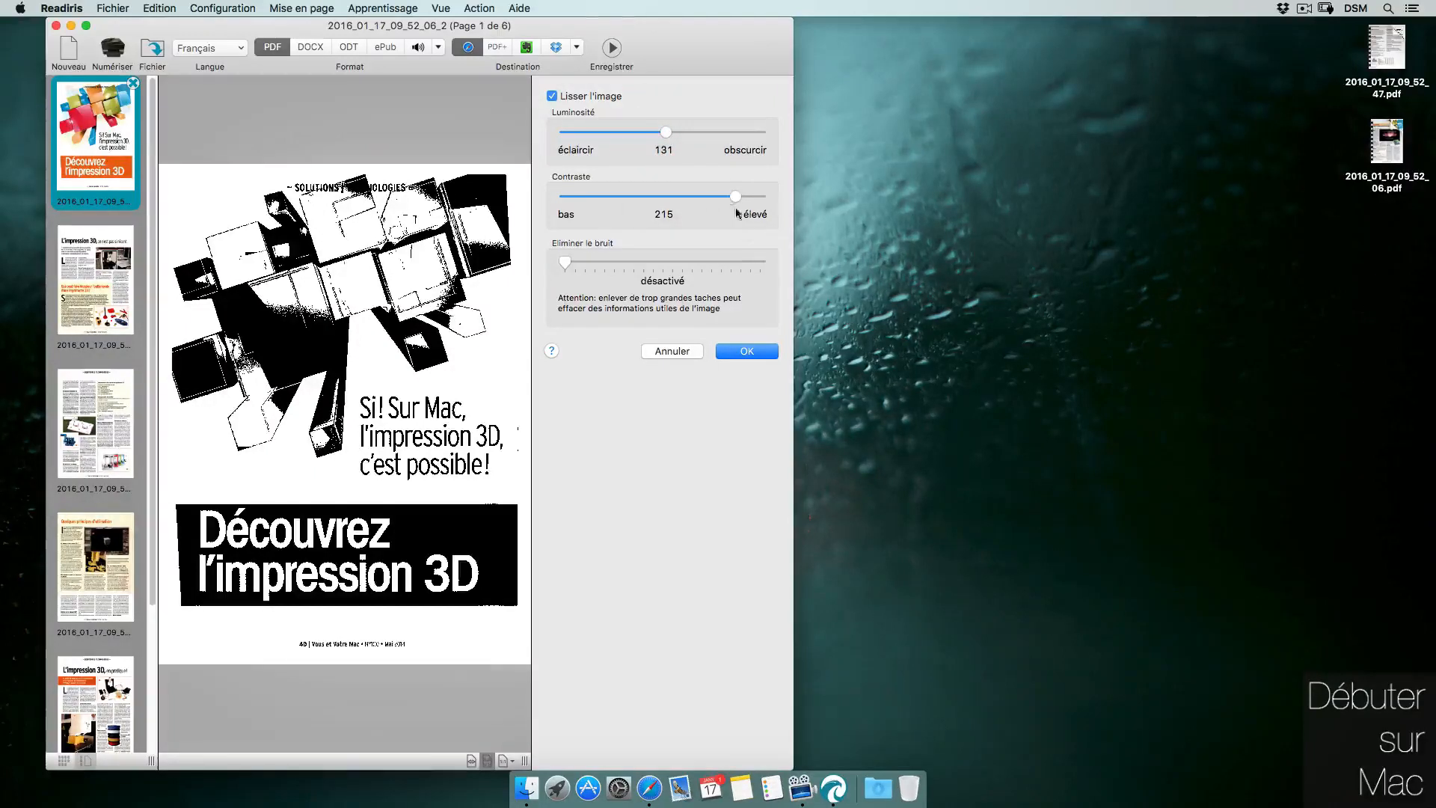
drag(733, 198, 694, 200)
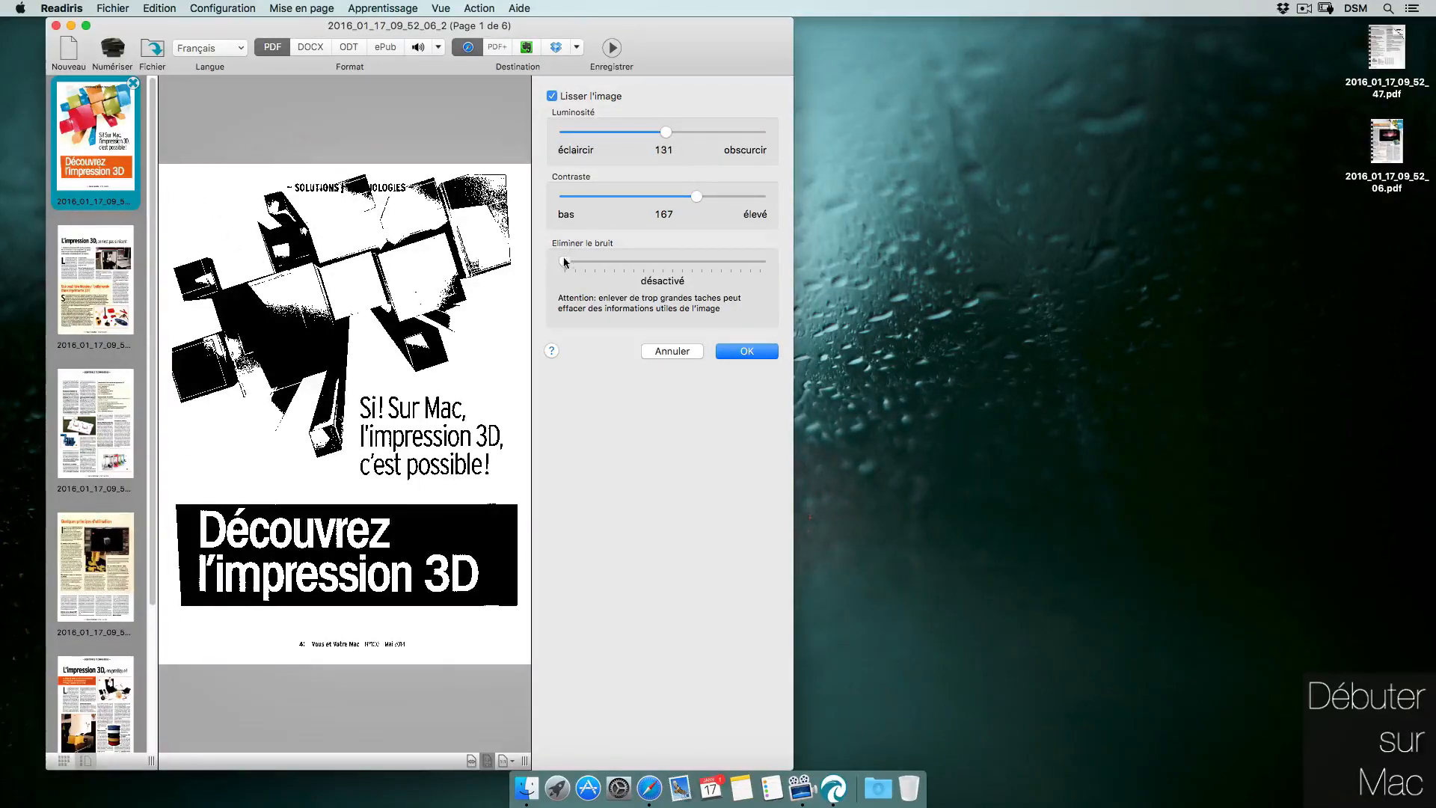
drag(565, 261, 614, 261)
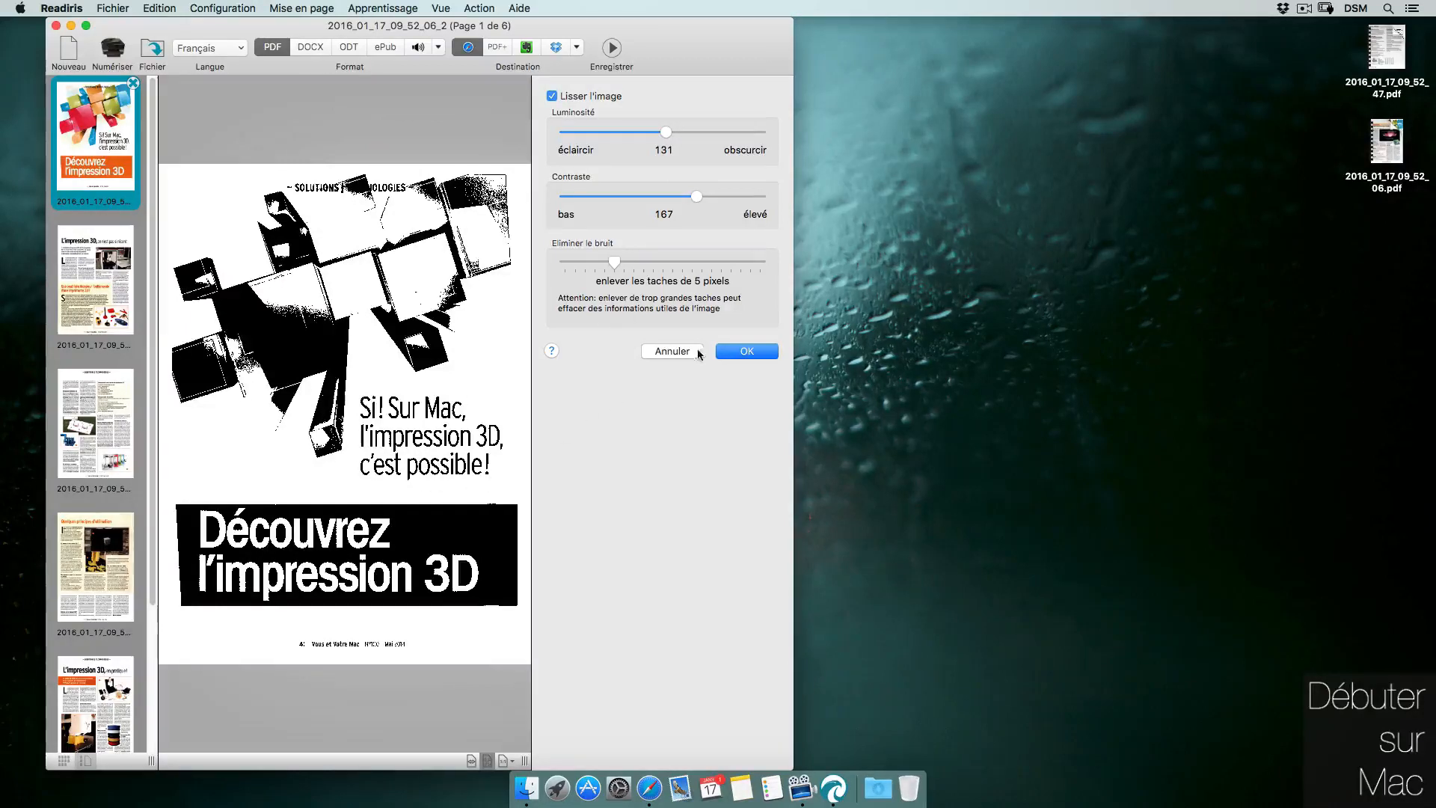
drag(614, 262, 511, 271)
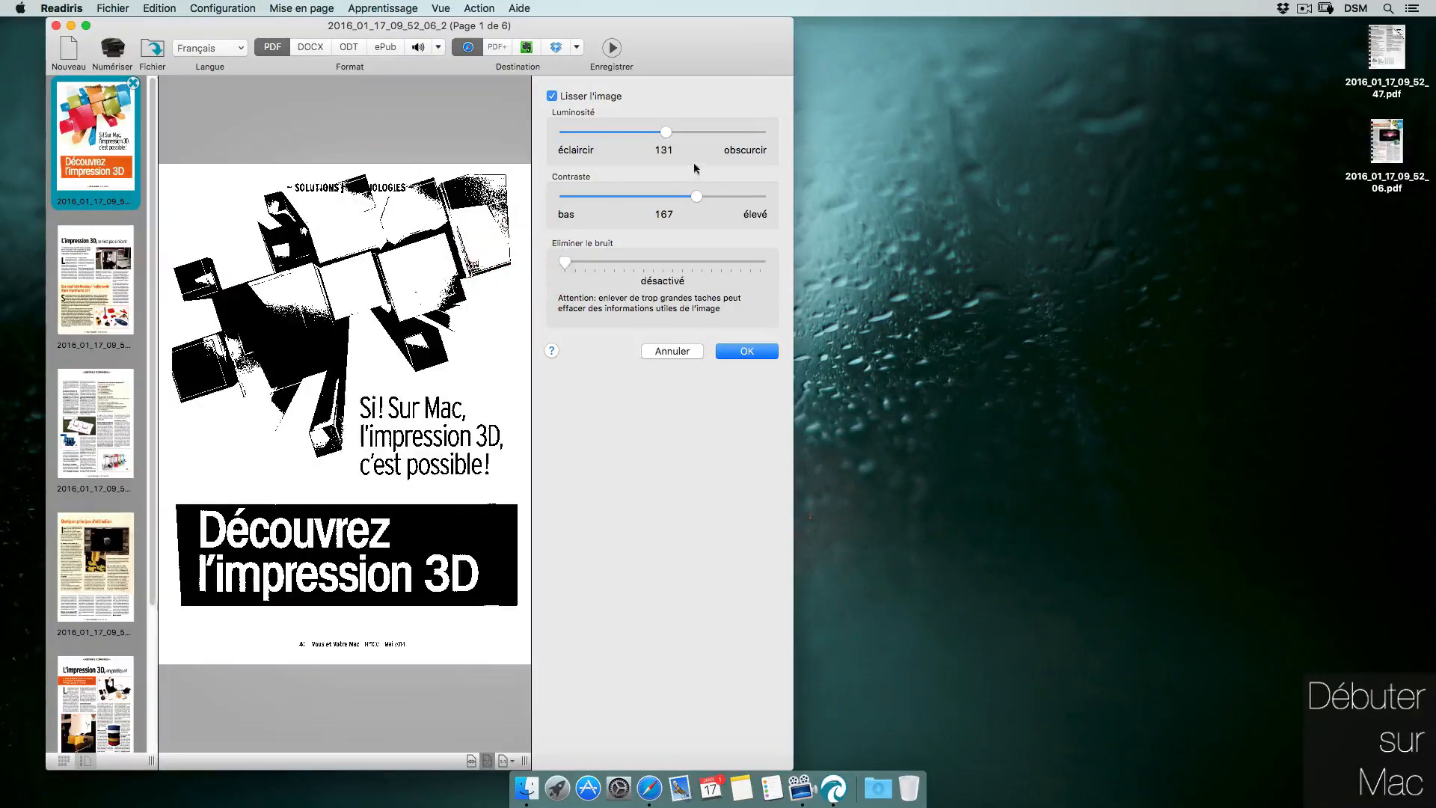
click(671, 351)
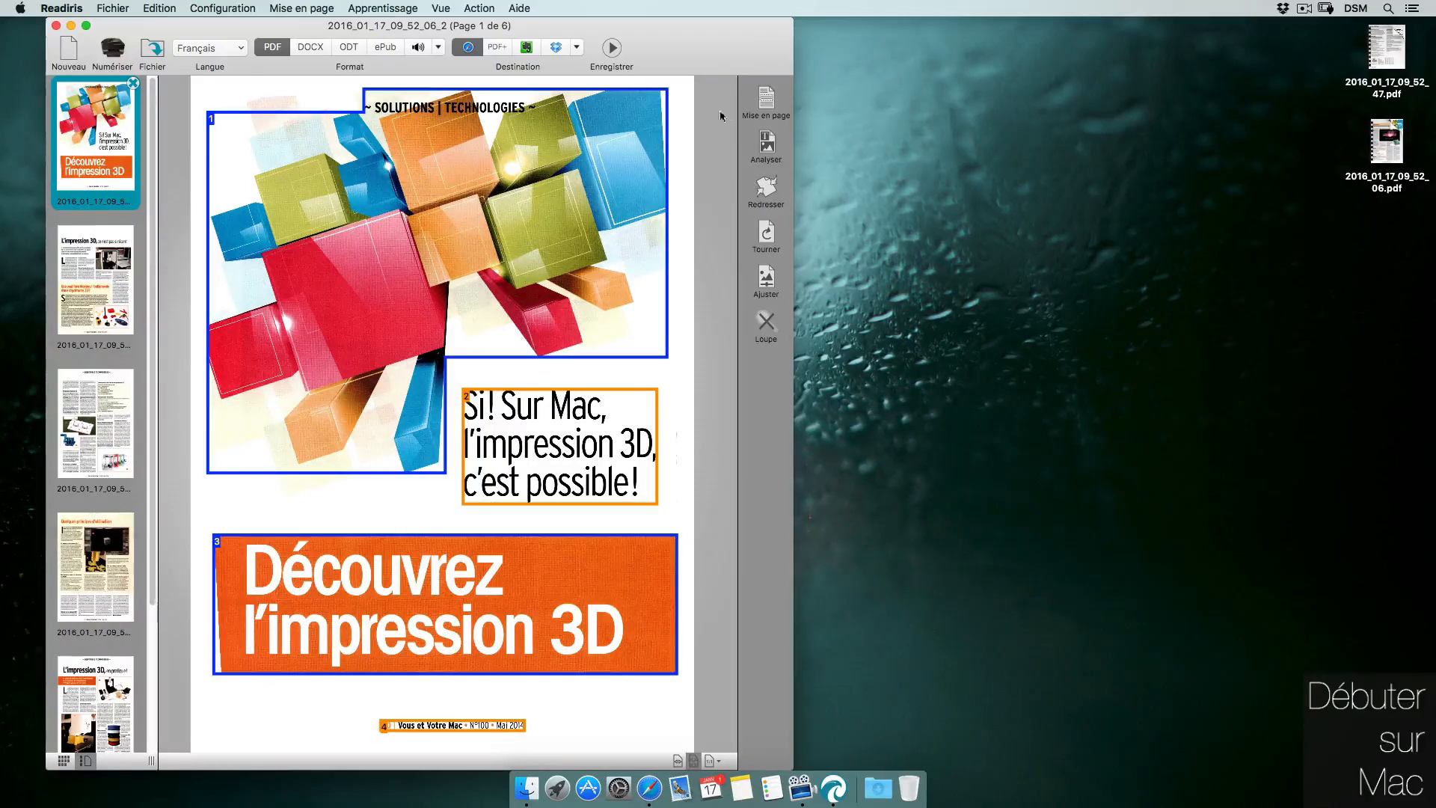
- View the first page fitted to the width, as a whole page, at 200% and at 50%
click(110, 278)
click(399, 566)
click(678, 762)
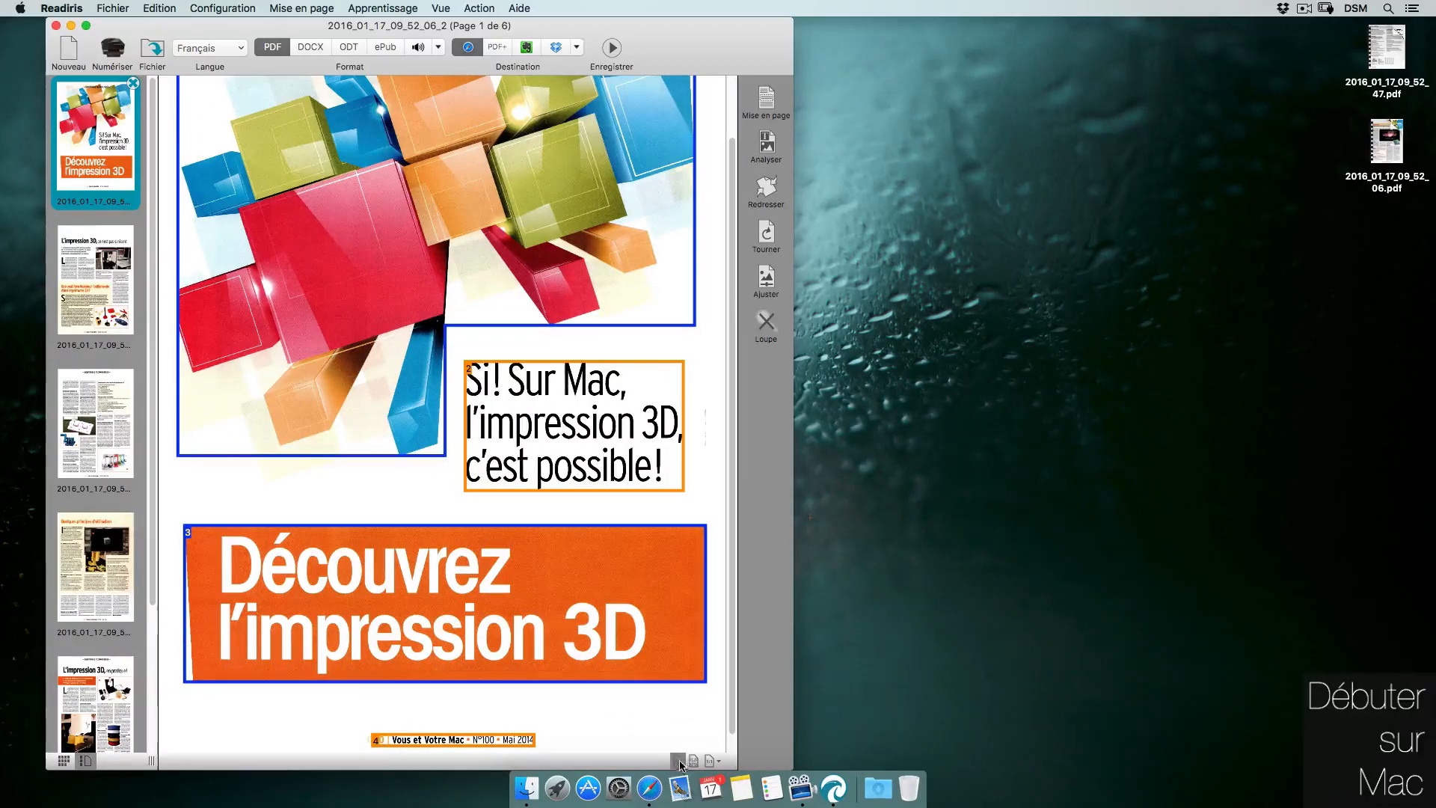
click(693, 762)
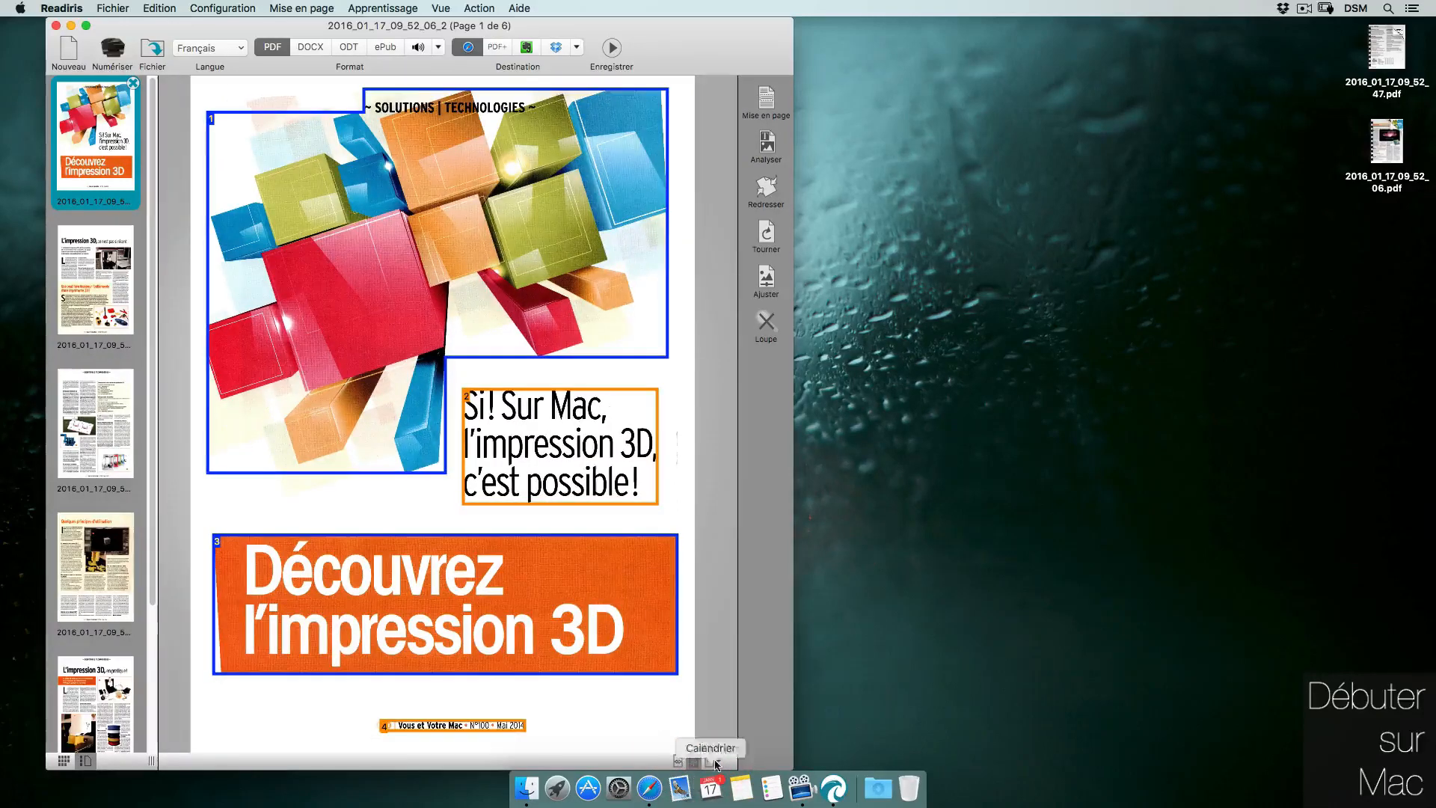
click(715, 763)
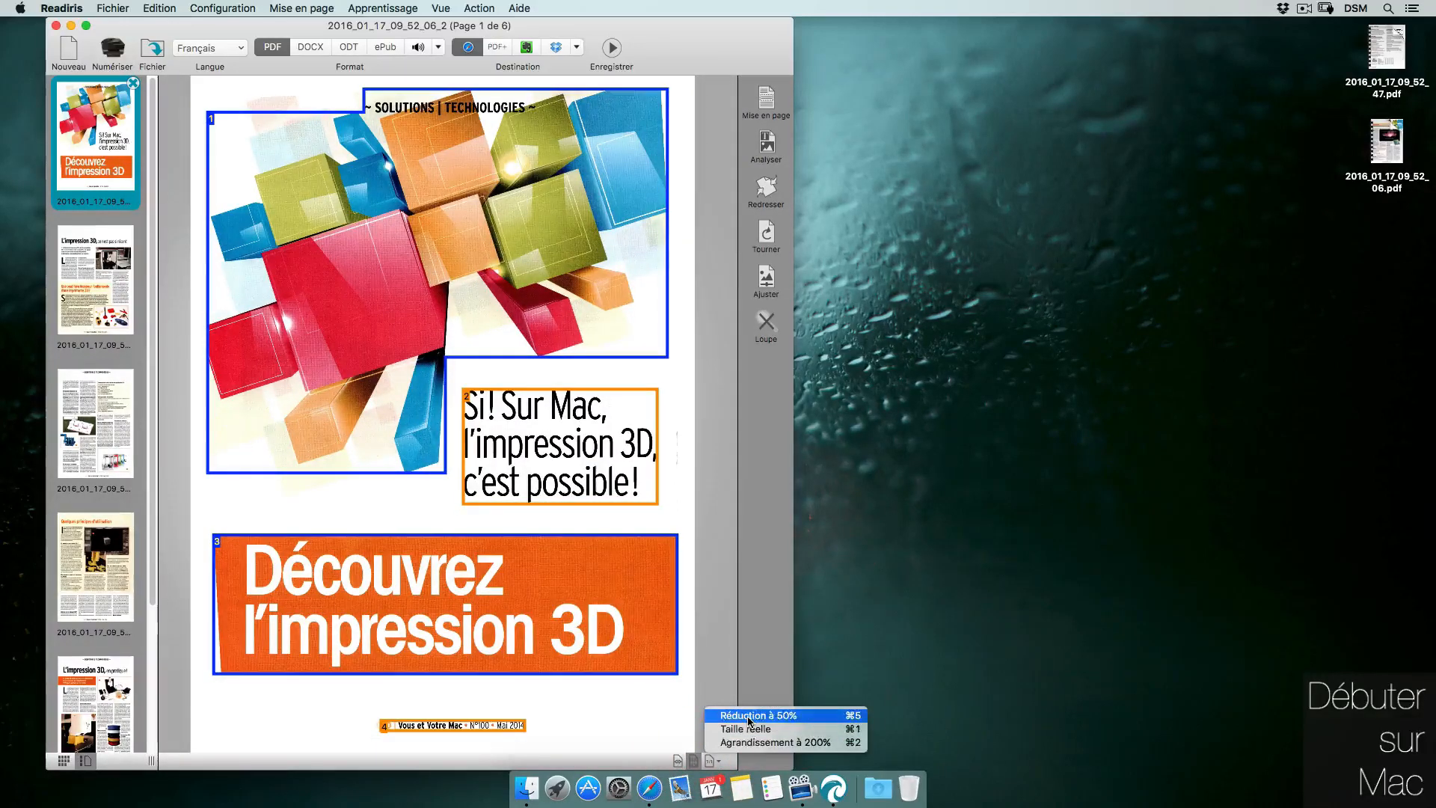
click(754, 743)
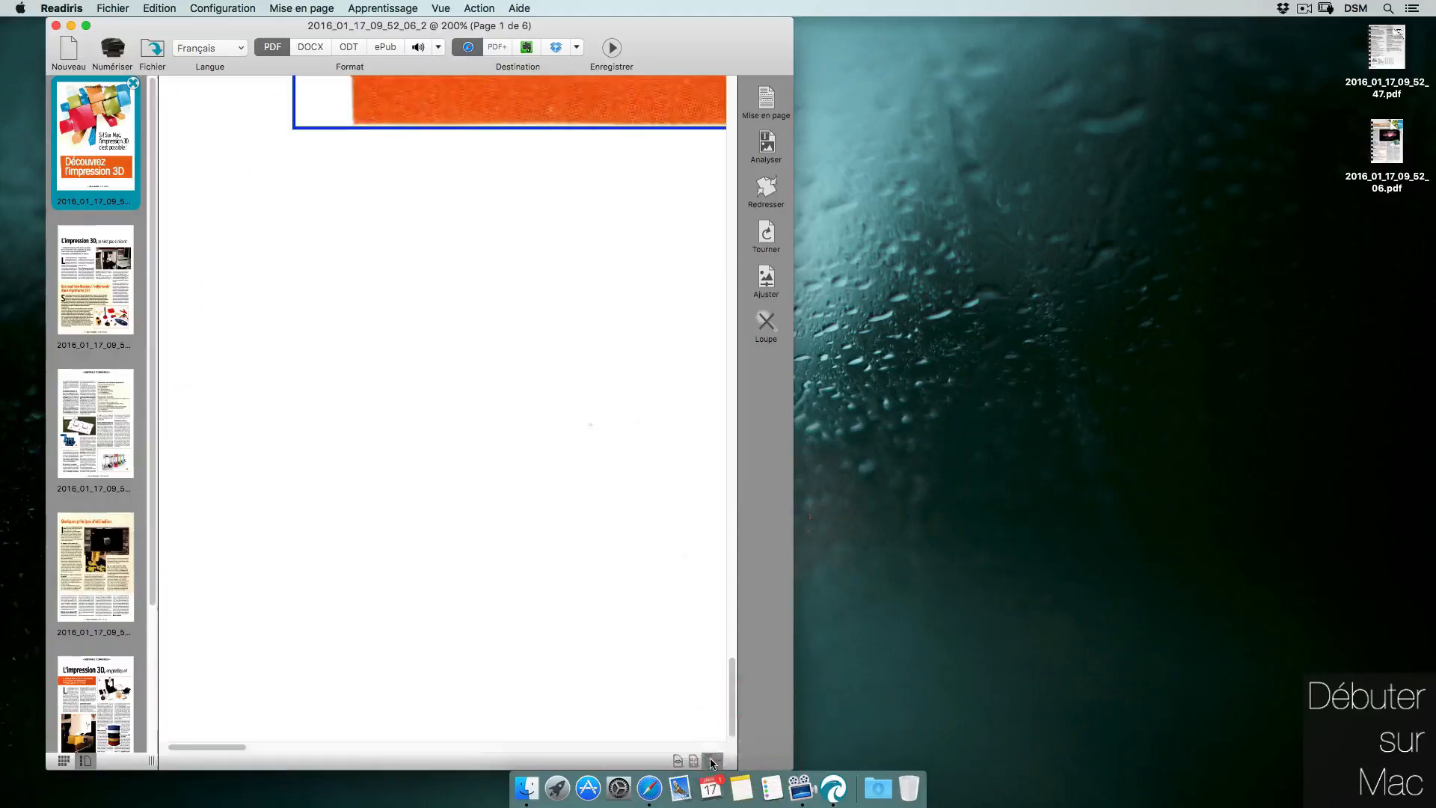
click(712, 761)
click(758, 715)
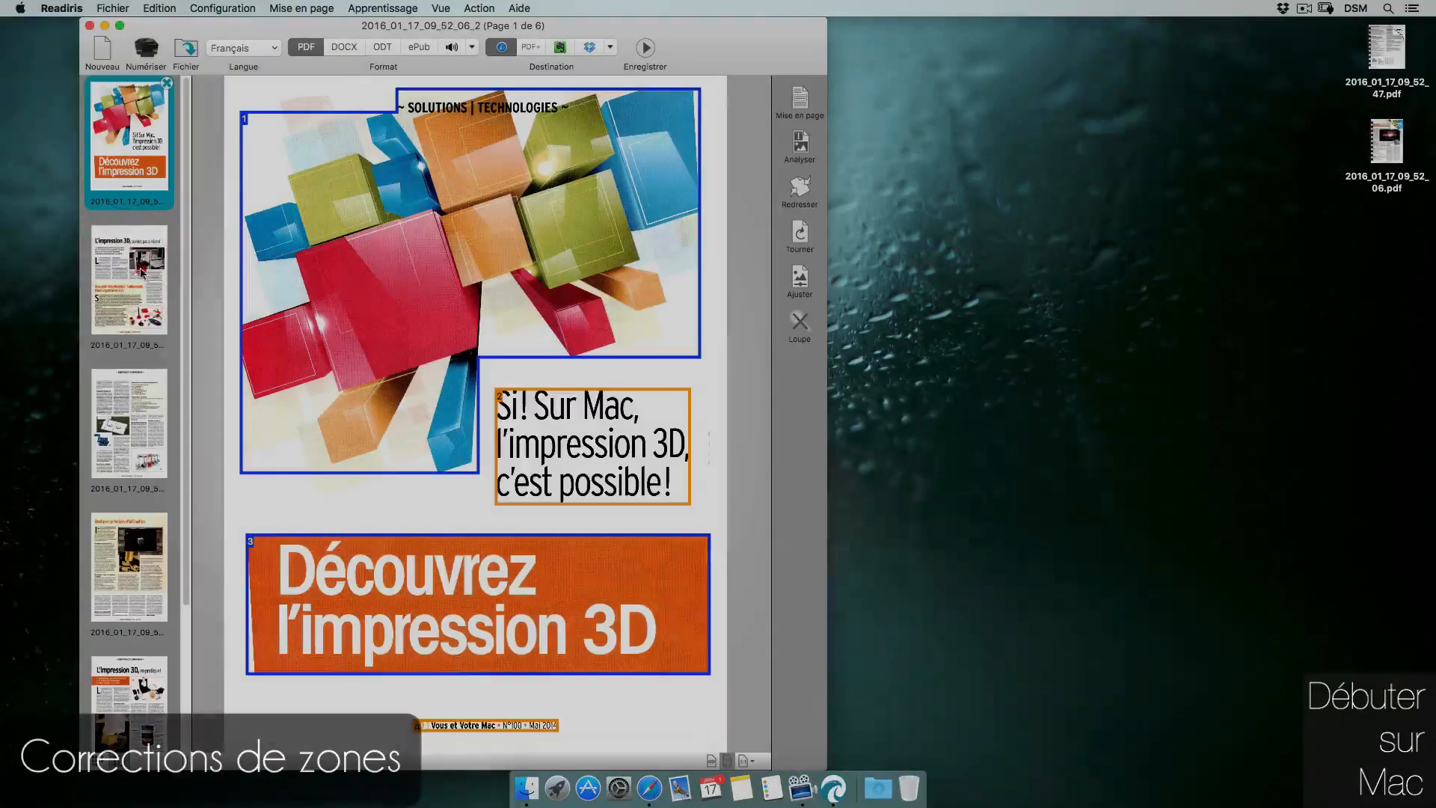
- Draw one graphics zone around the whole photo of coloured 3D-printed objects on page 2
click(153, 269)
click(171, 263)
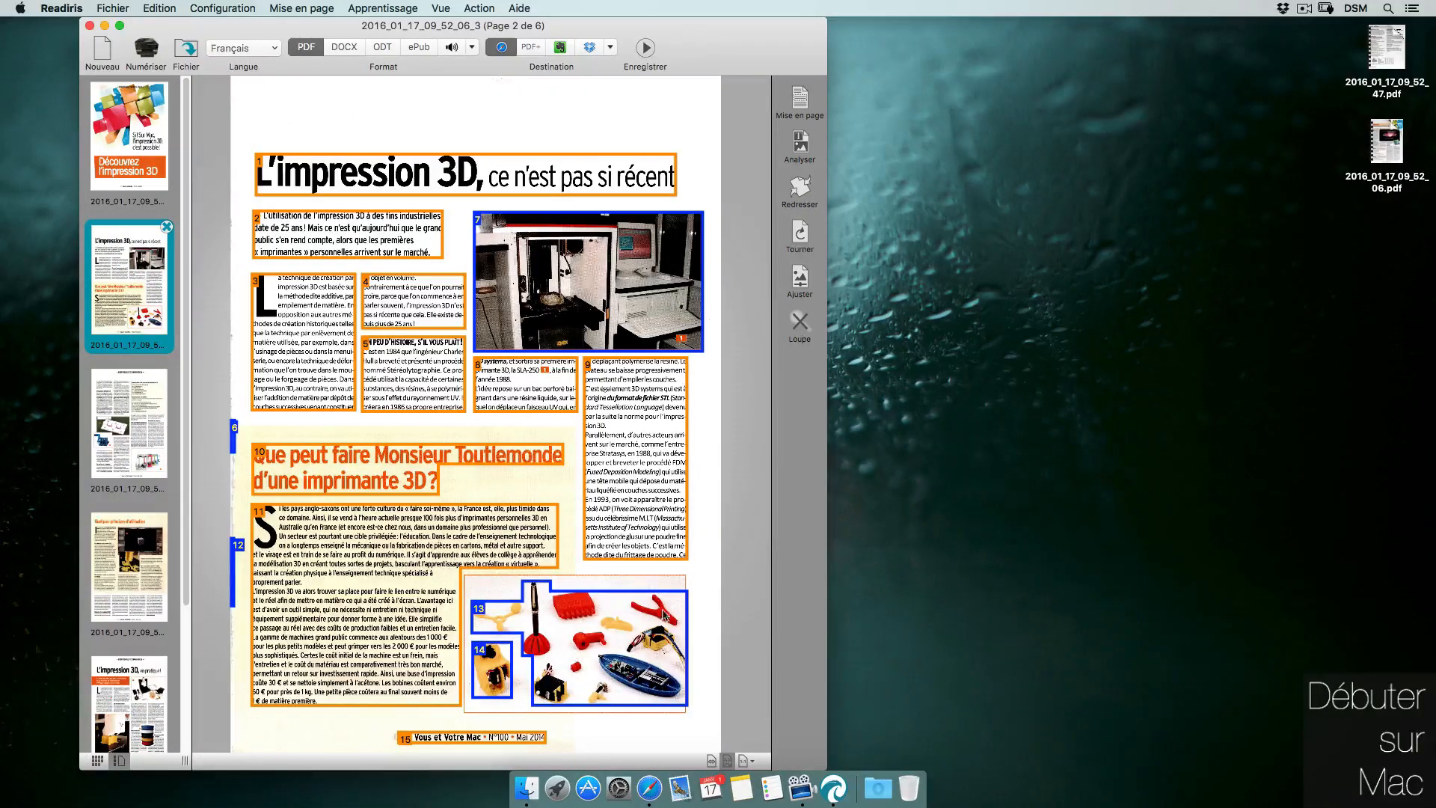
click(802, 111)
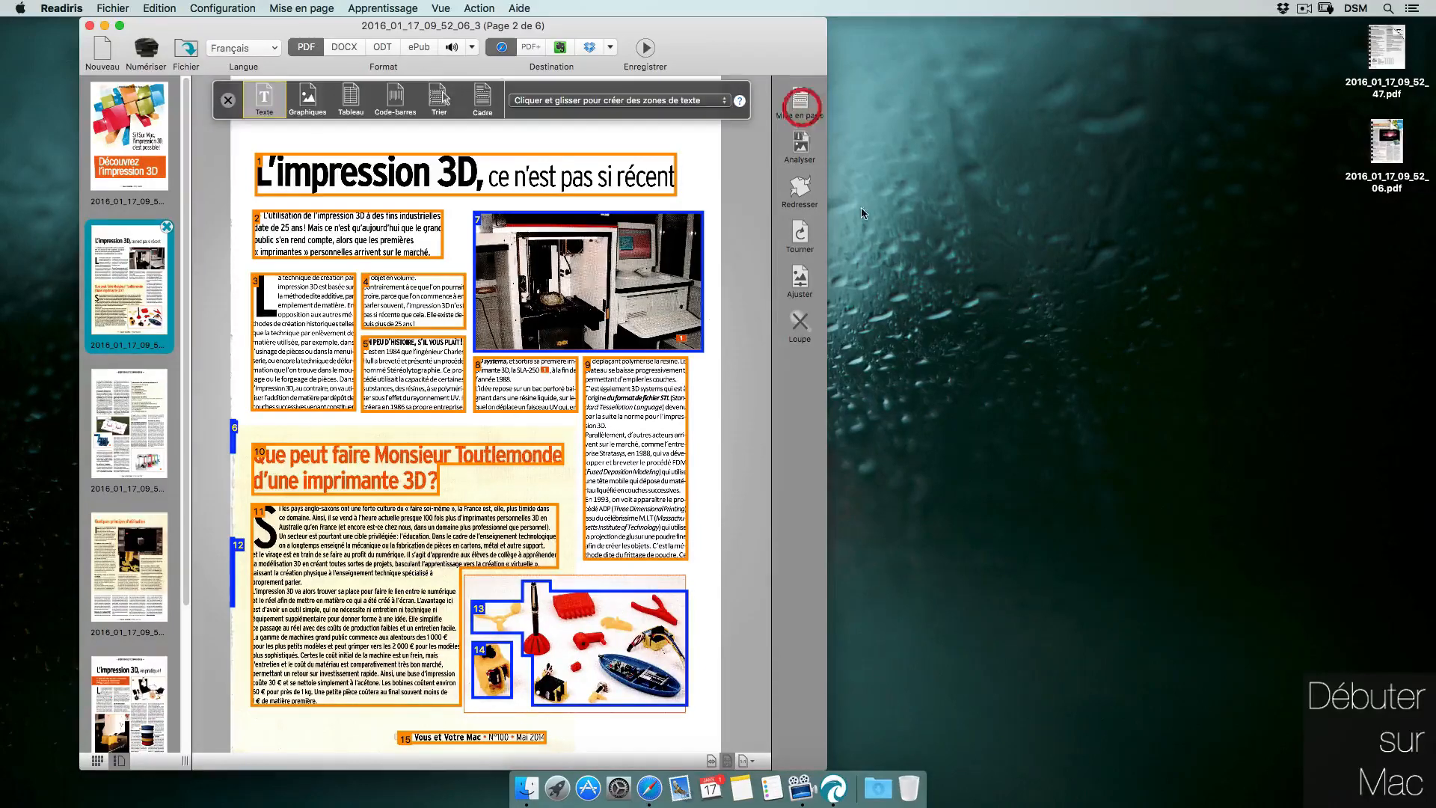
drag(587, 87, 615, 87)
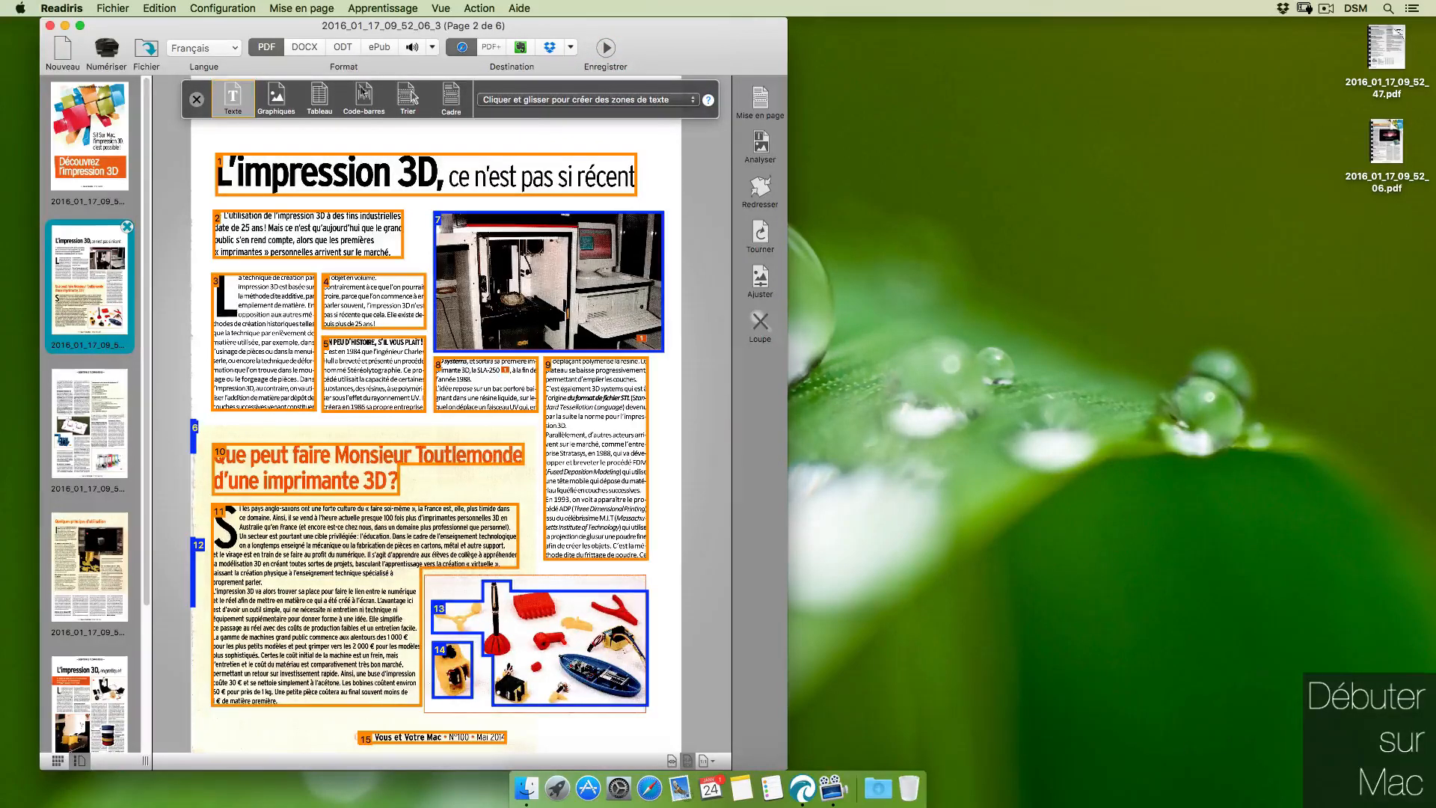
click(276, 97)
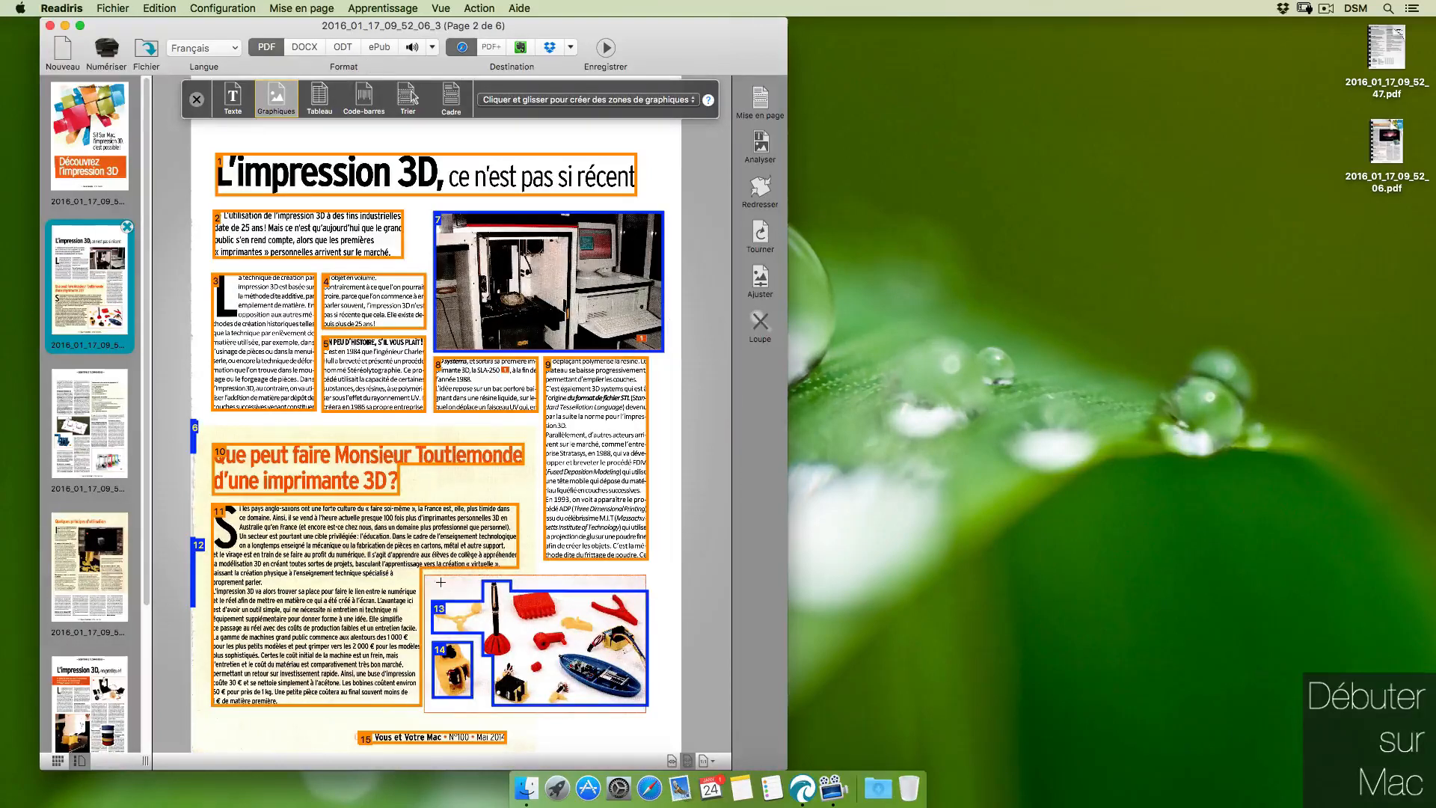
drag(436, 609, 645, 712)
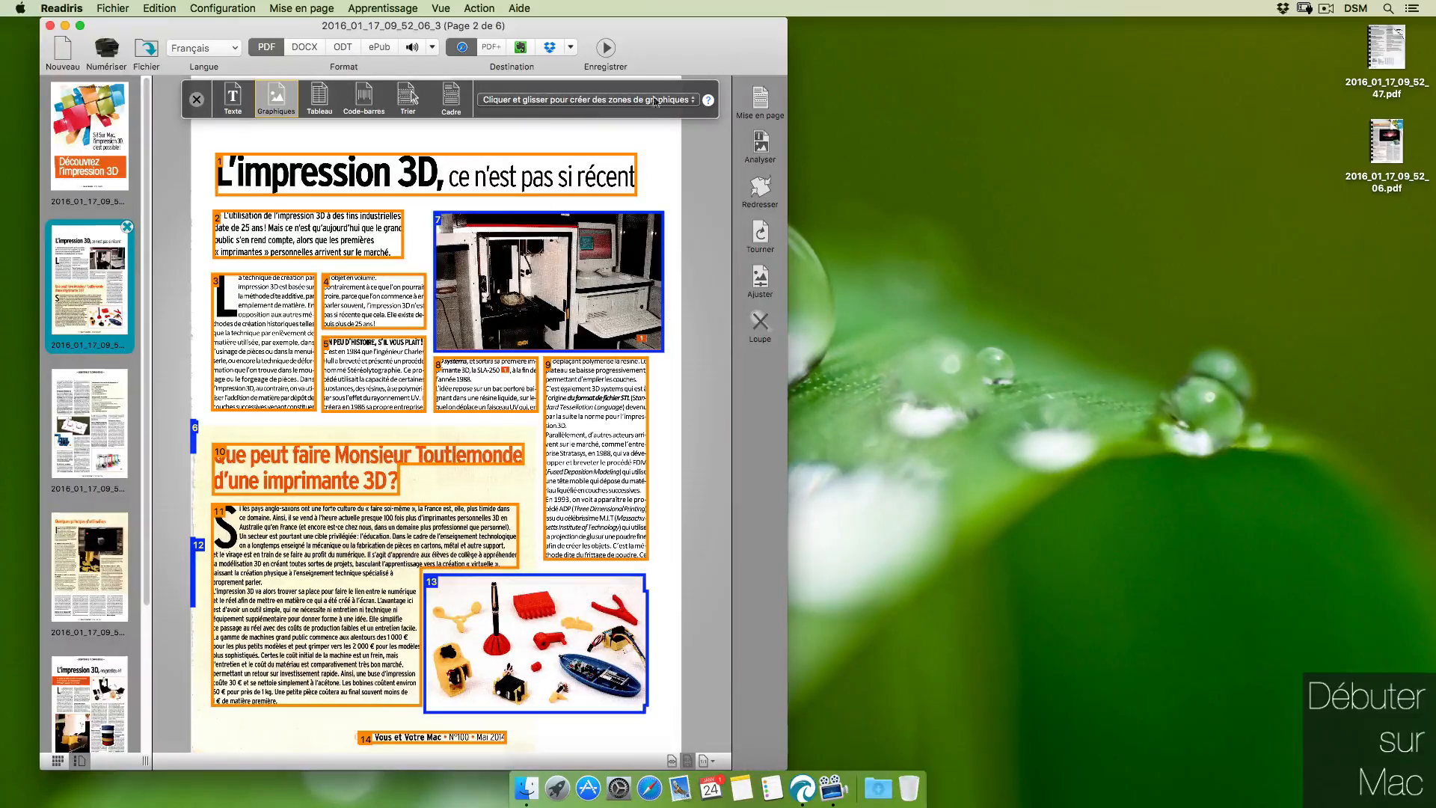
- Try to delete graphics zone 12, the narrow strip beside the body text at the left margin of page 2
click(192, 545)
click(196, 102)
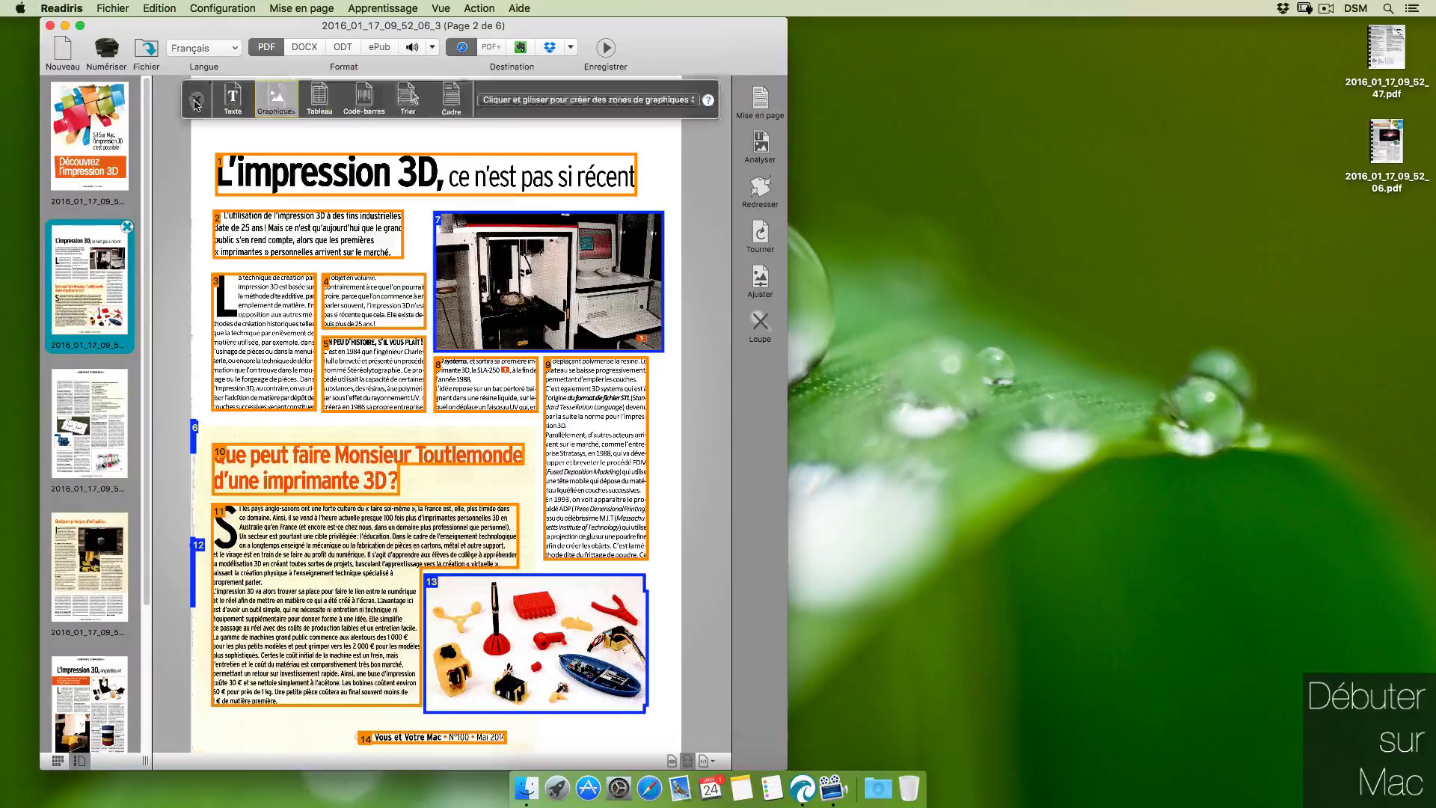
click(199, 545)
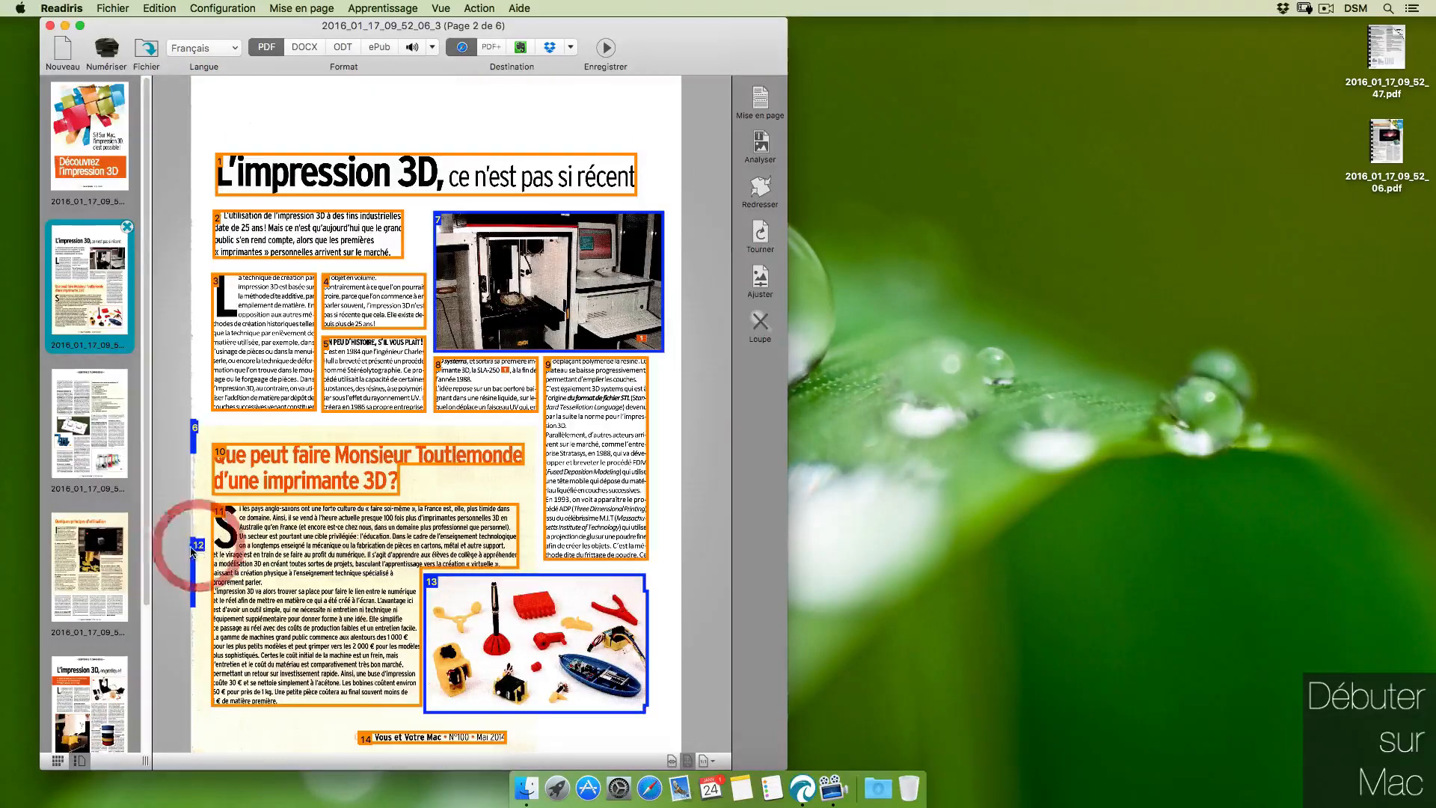
click(190, 550)
key(BackSpace)
- Draw small text zones above the "Que peut faire Monsieur Toutlemonde d'une imprimante 3D ?" heading
click(202, 436)
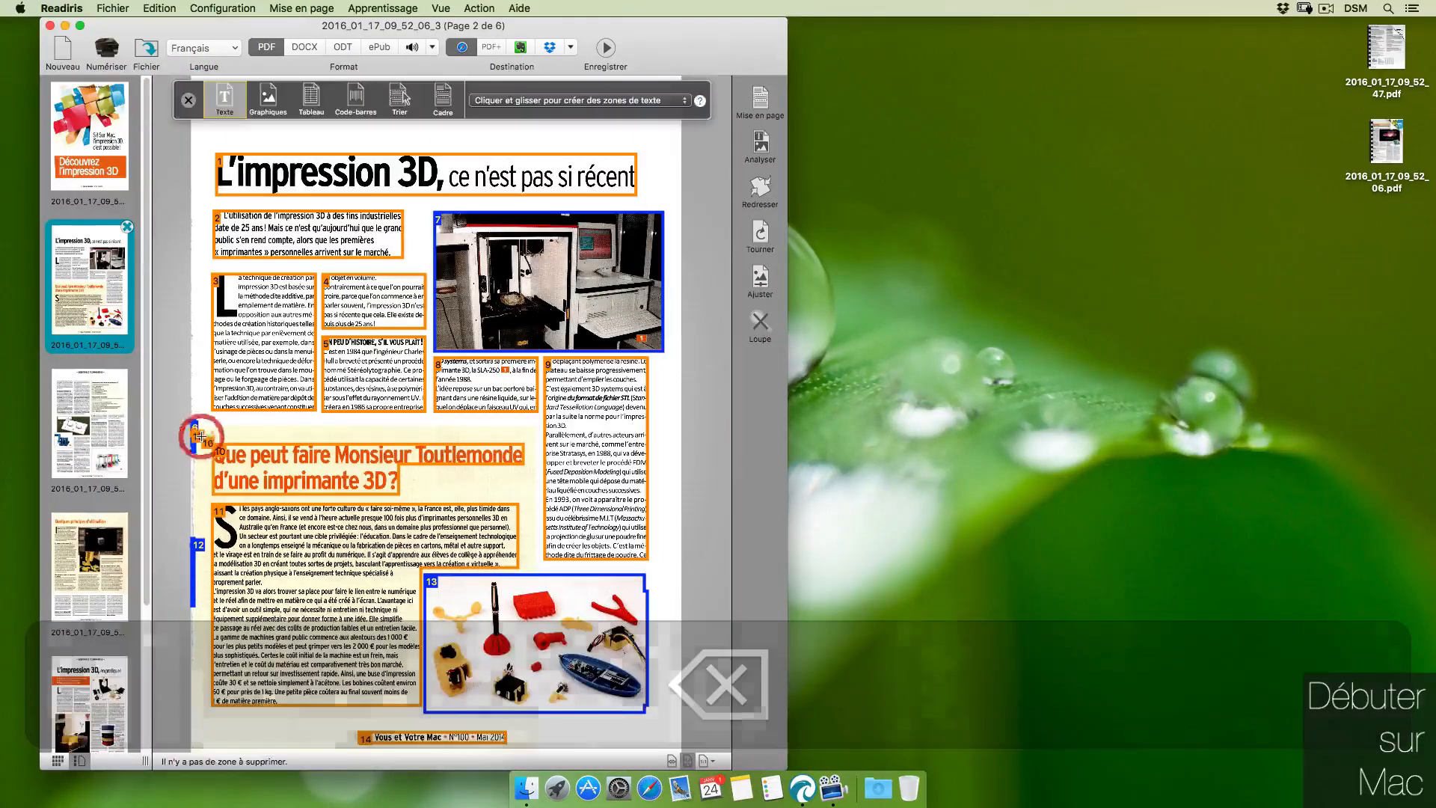
click(239, 430)
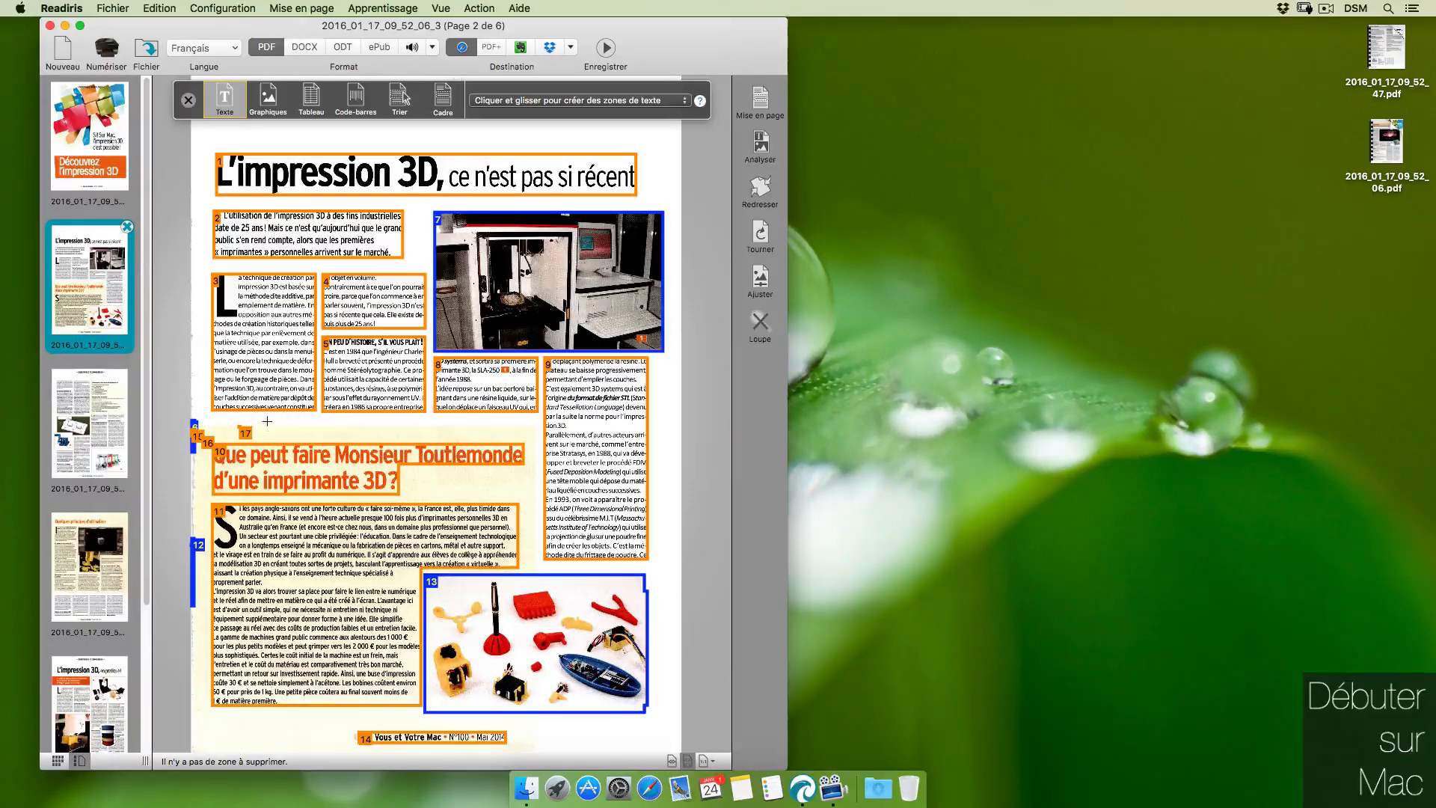
drag(267, 421, 337, 431)
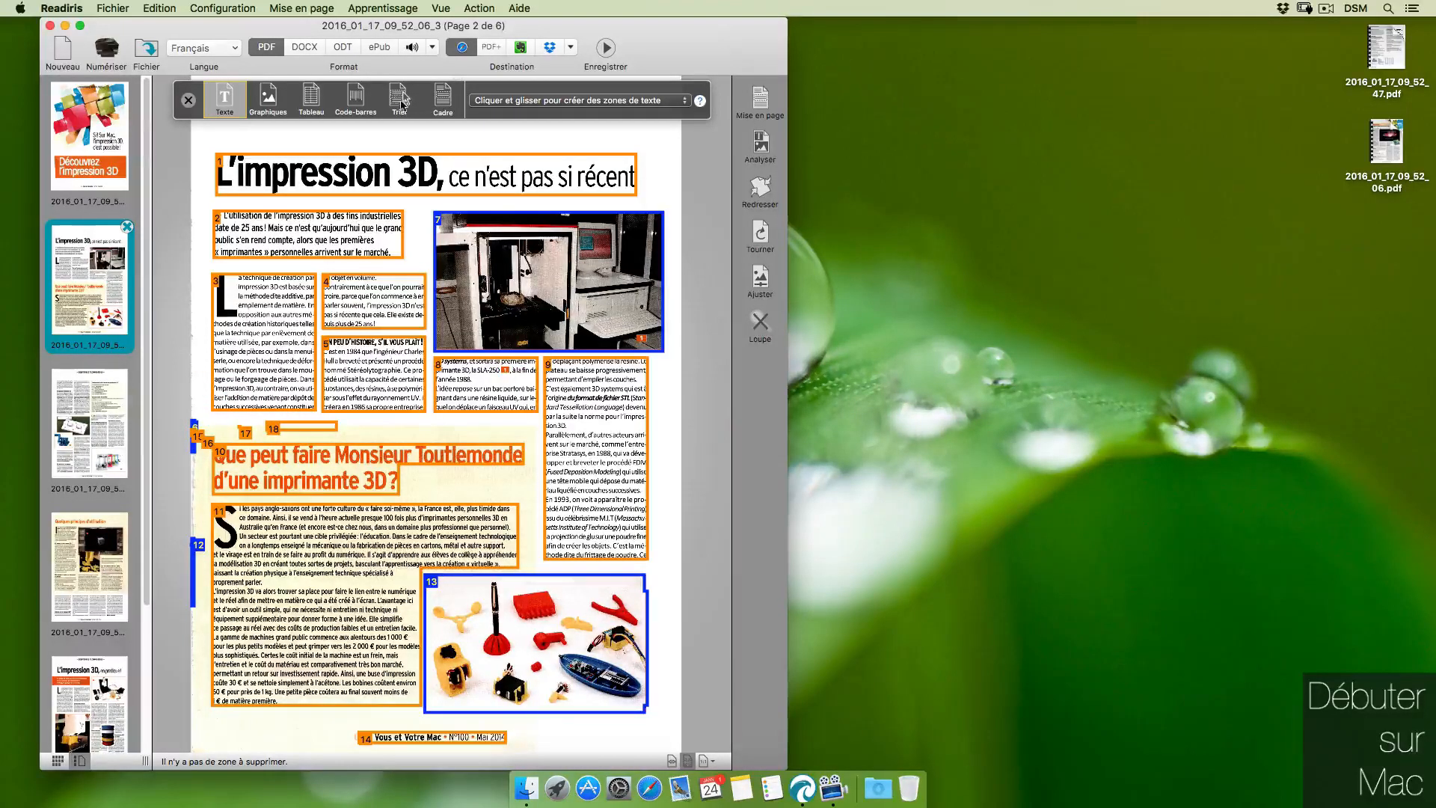
click(190, 100)
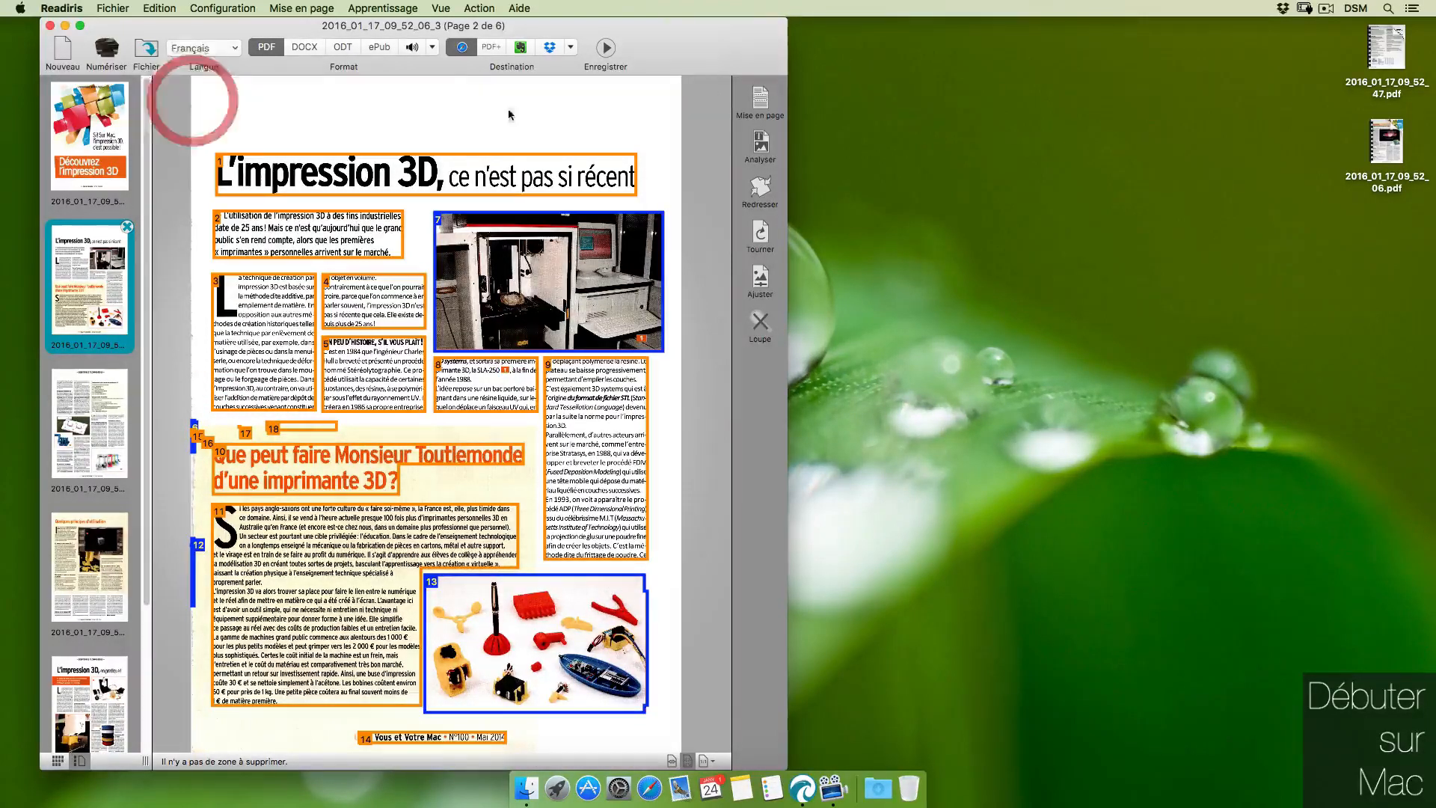
- Delete the stray text zones above the orange heading and the narrow graphics zones along the left margin of page 2
key(BackSpace)
click(201, 449)
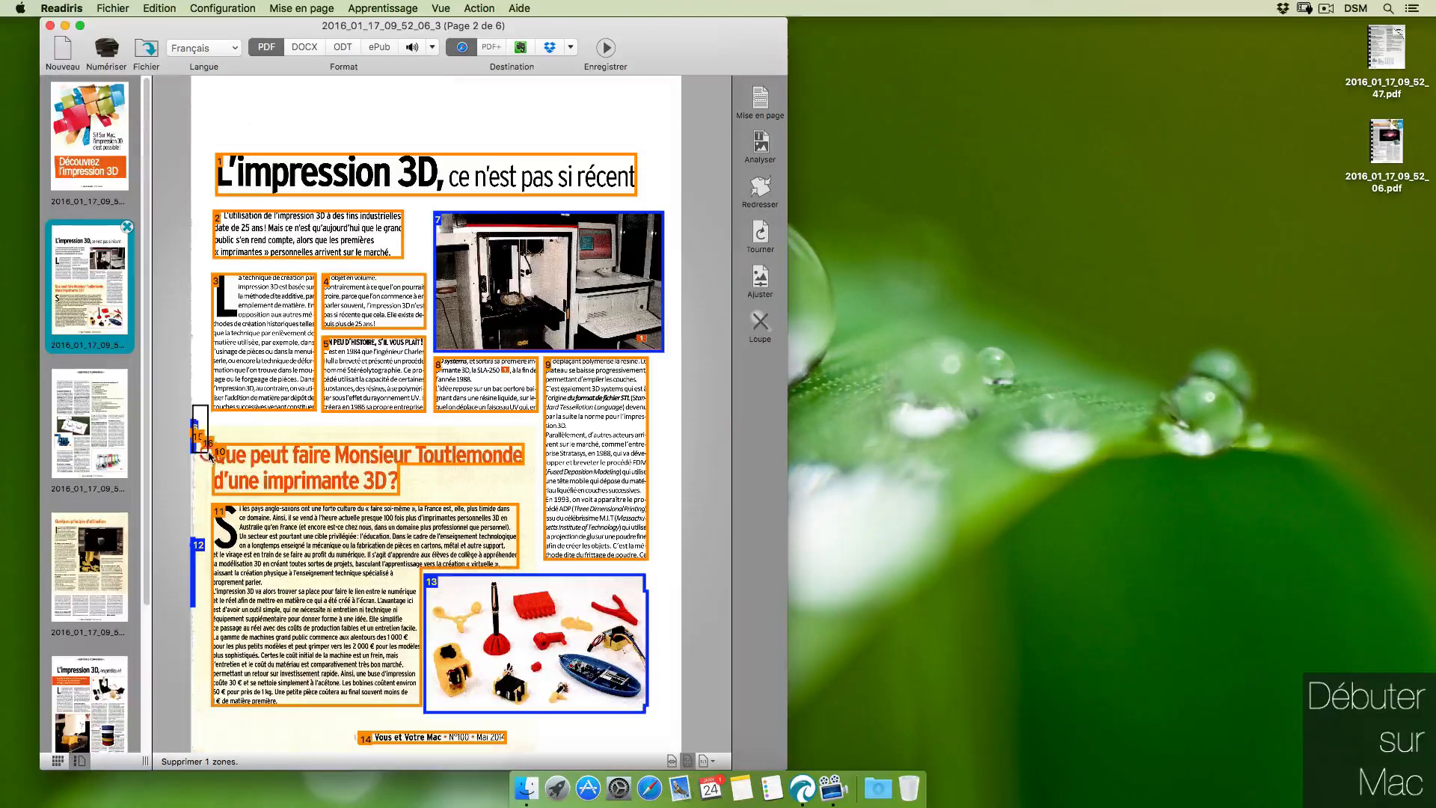
key(BackSpace)
click(179, 612)
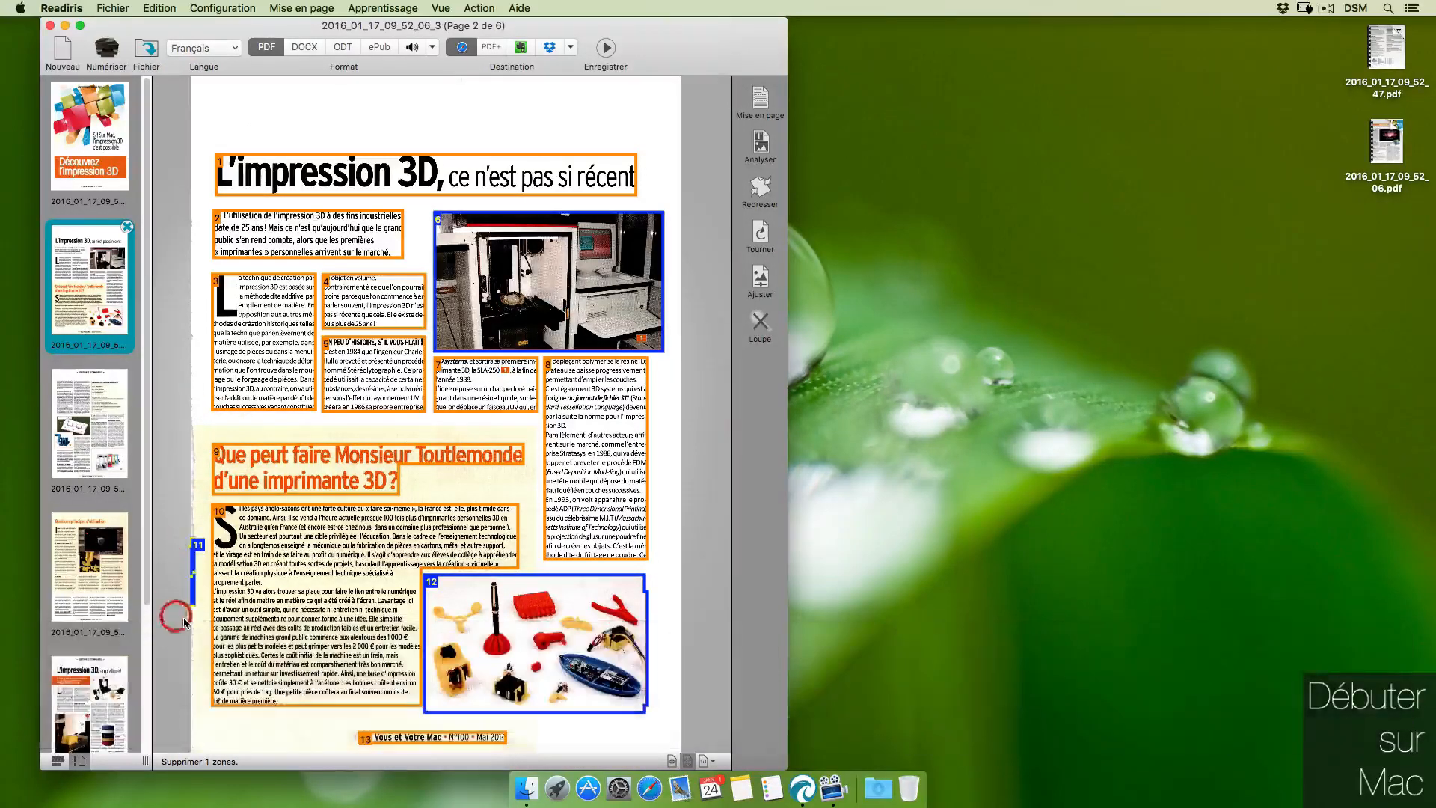
key(BackSpace)
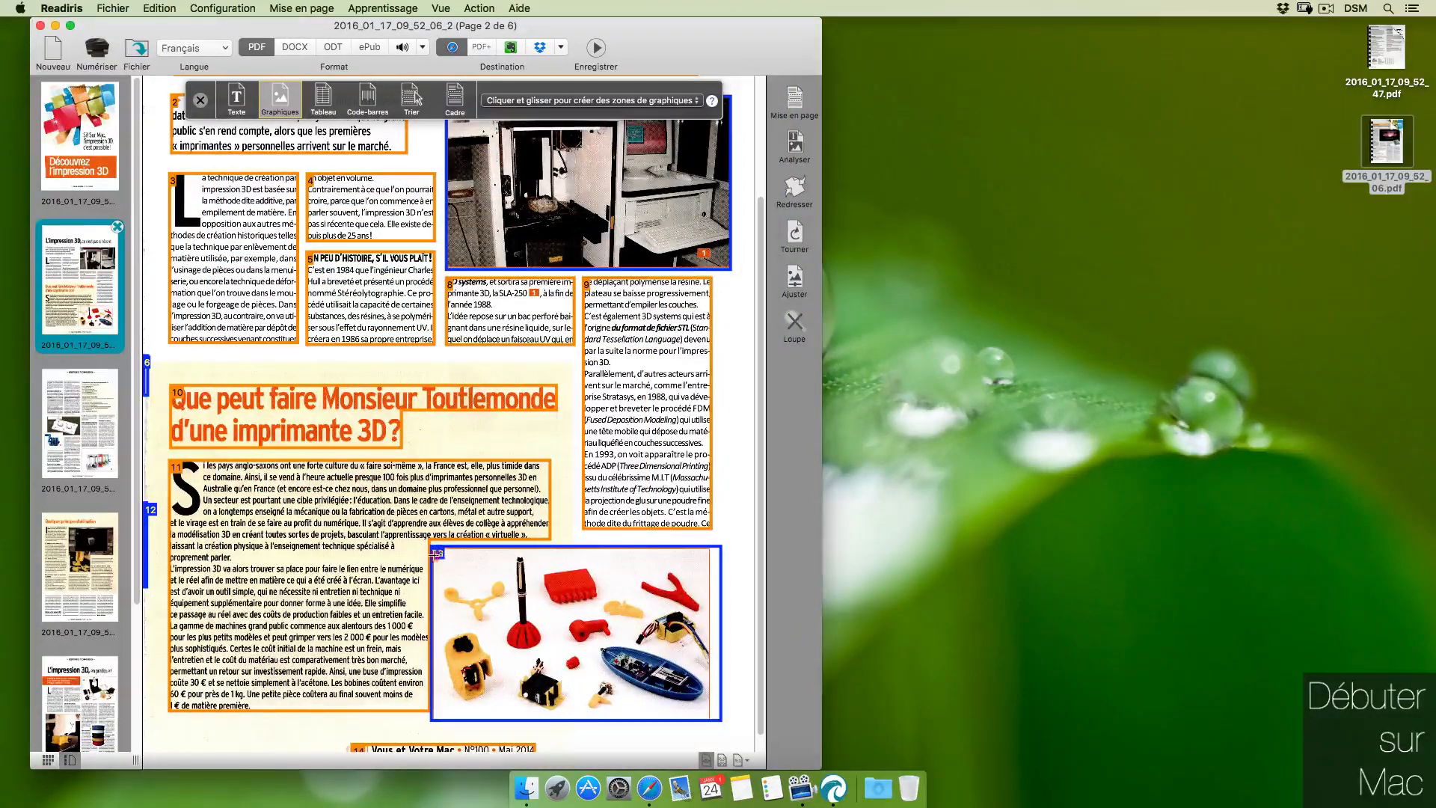
- Close the zone editing tools and delete narrow graphics zones 12 and 6 at the left margin of page 2
click(200, 100)
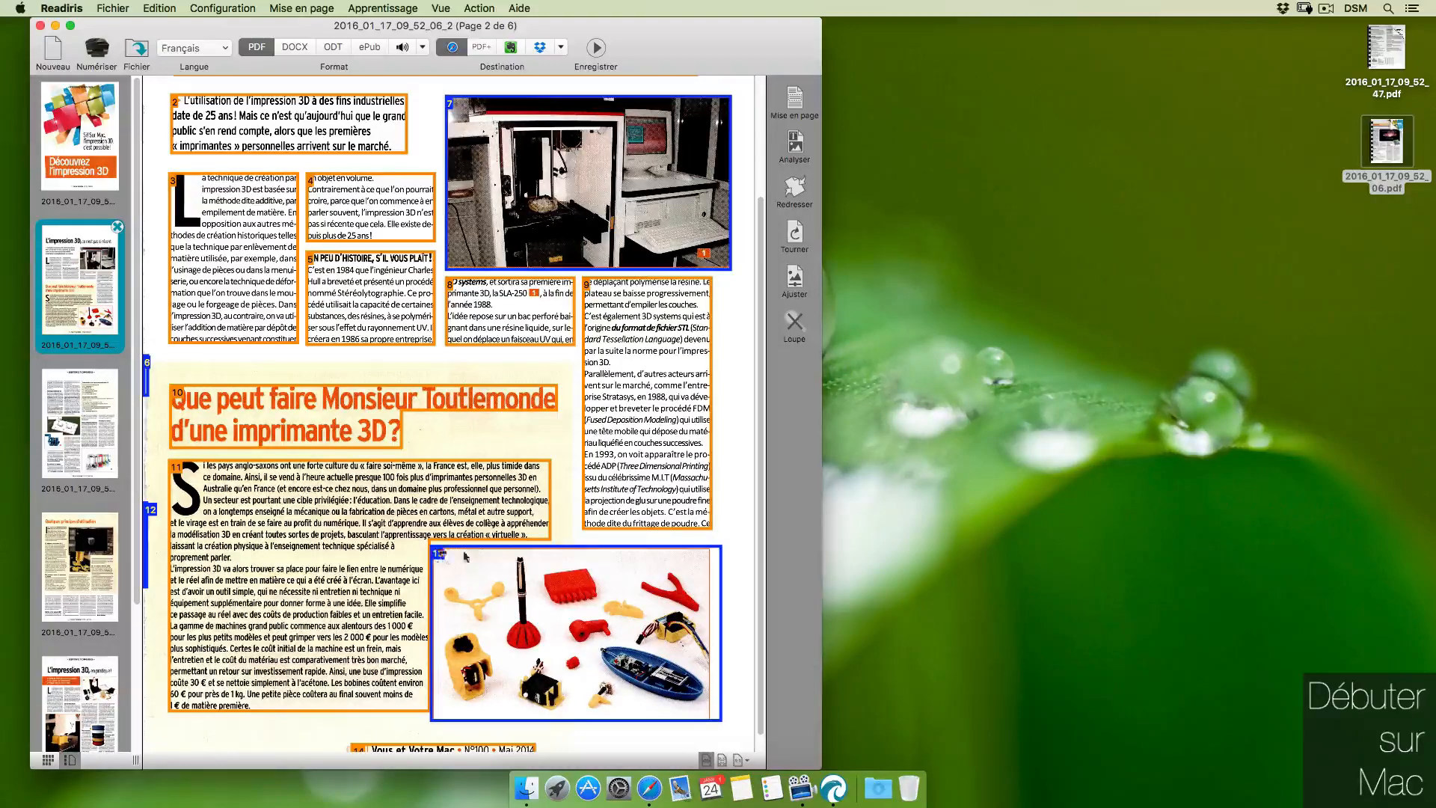
click(174, 466)
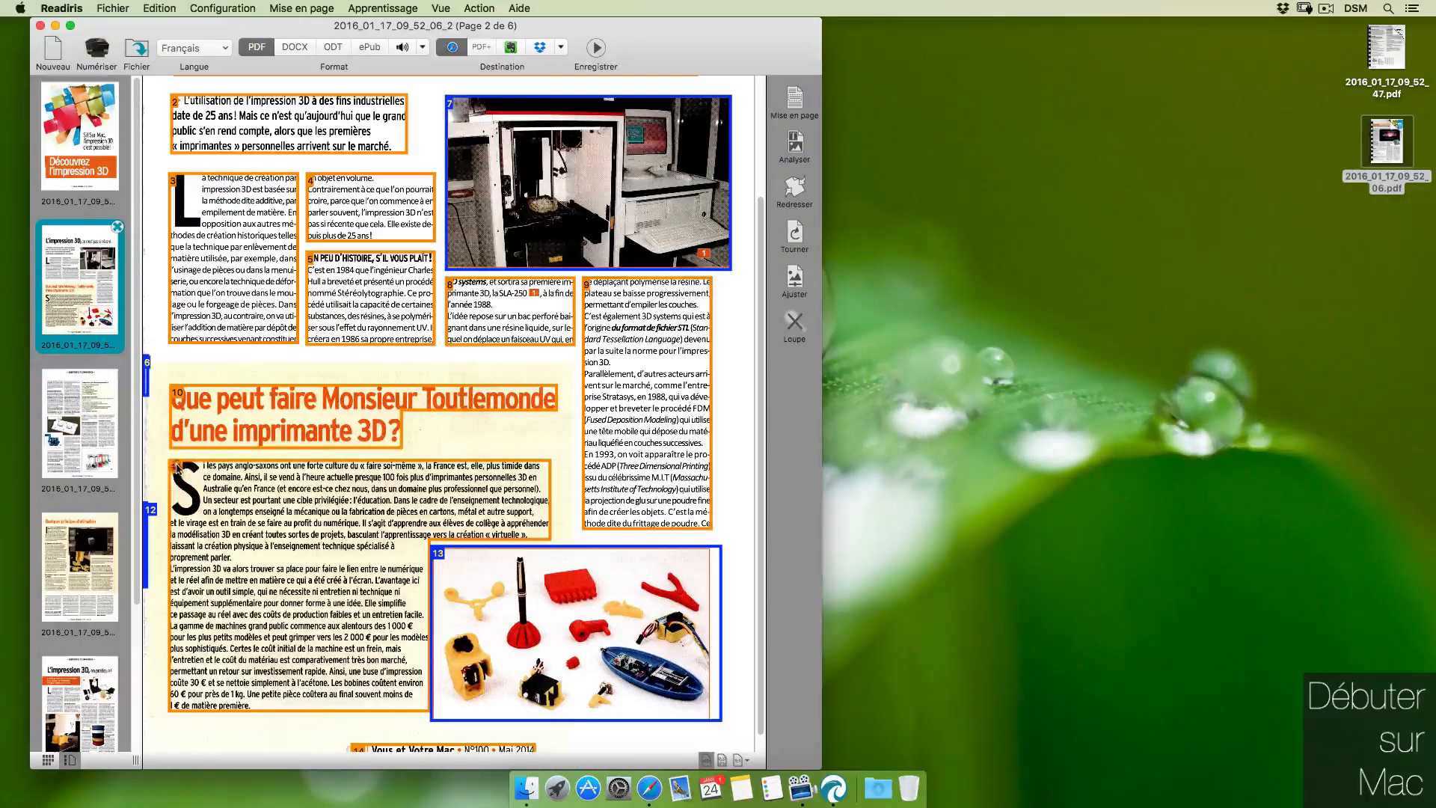
click(177, 463)
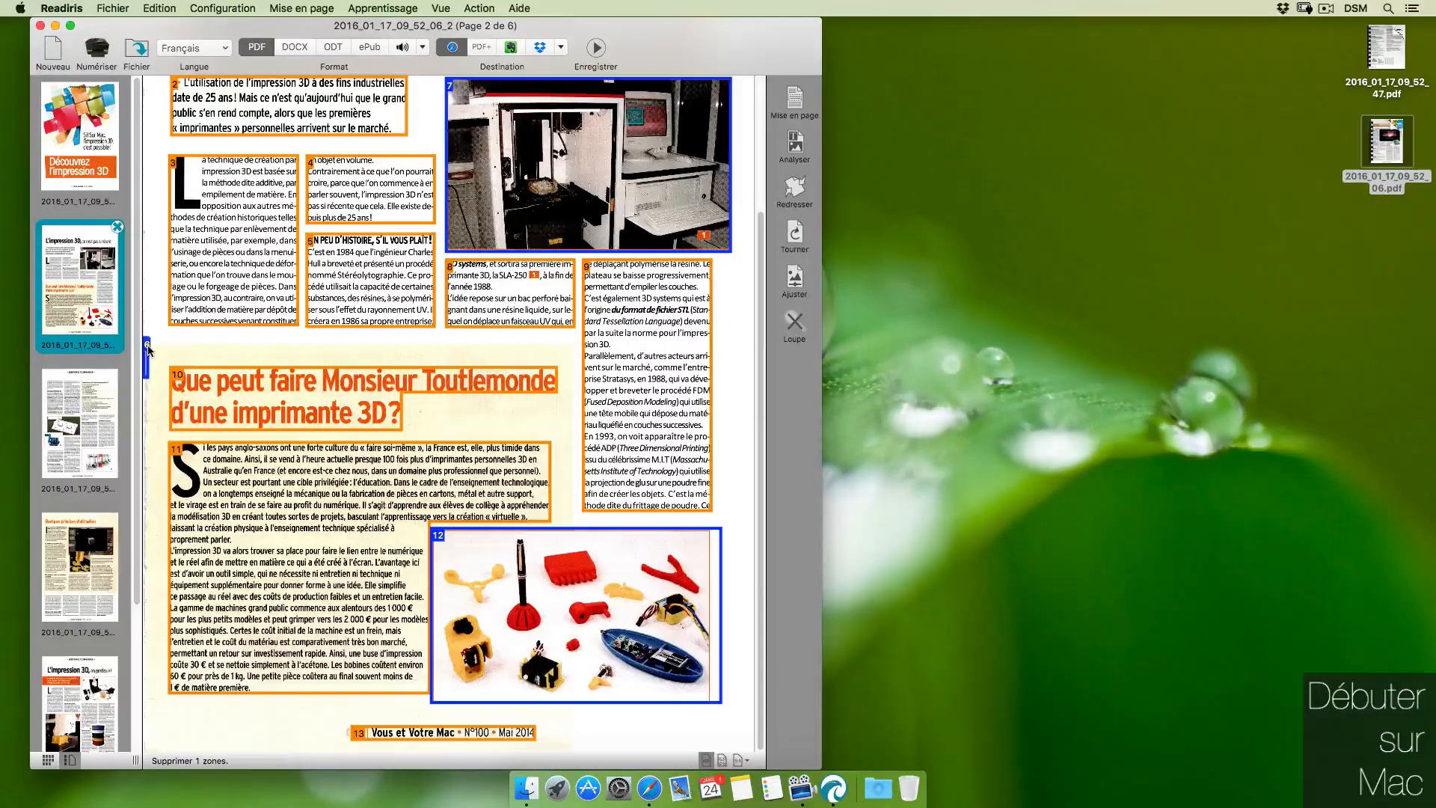
click(147, 346)
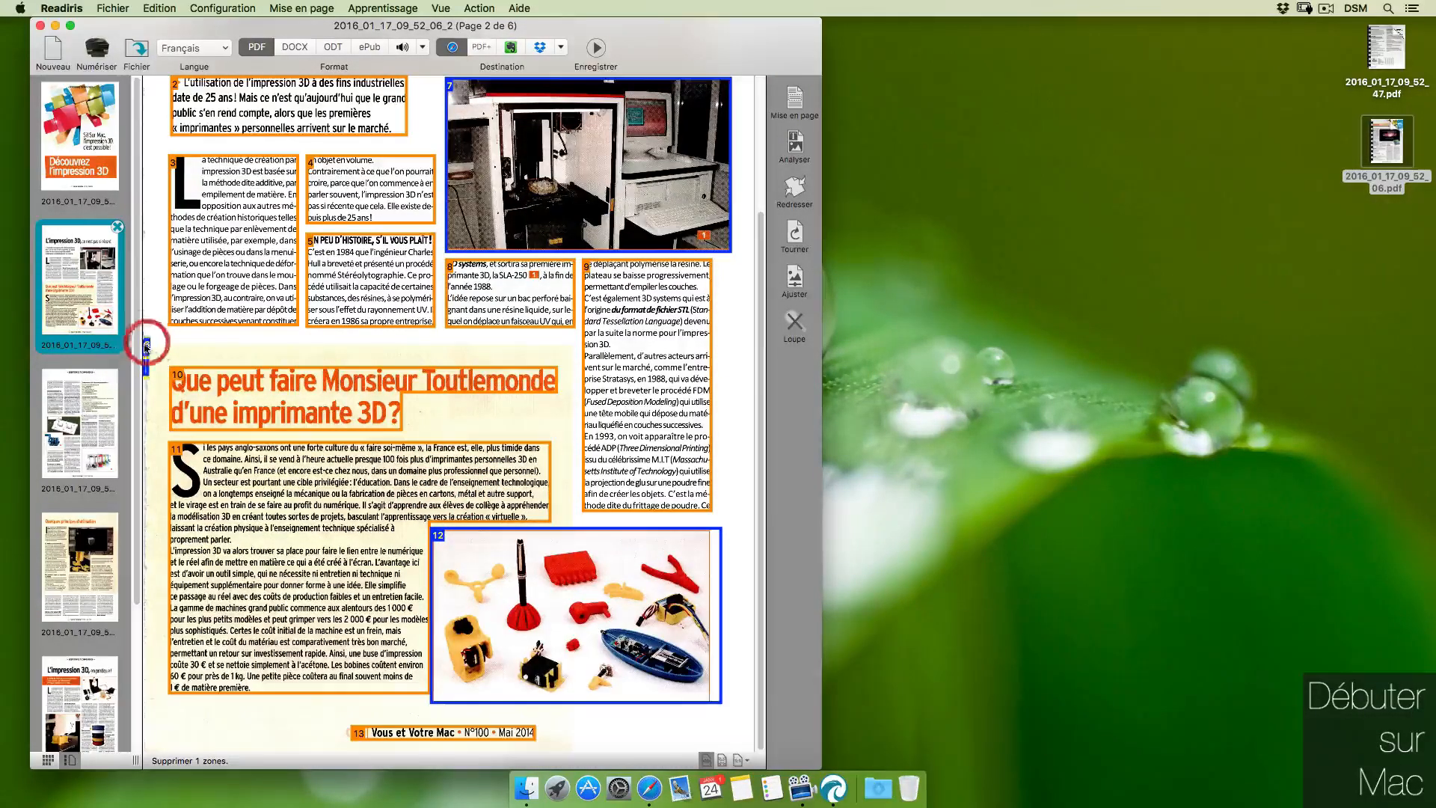
click(147, 346)
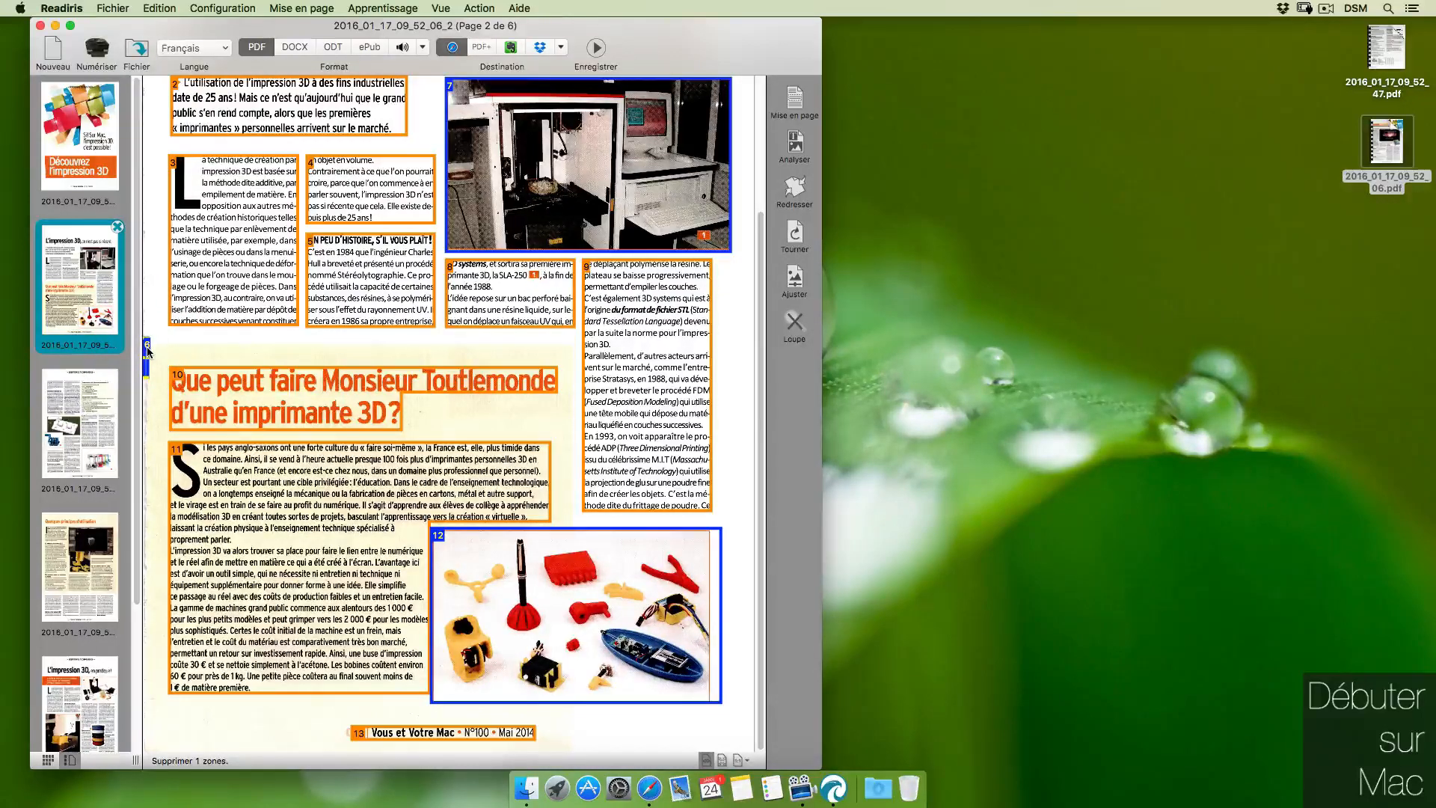
key(BackSpace)
- Narrow the graphics zone around the coloured objects photo by moving its right edge in to the photo's border
click(439, 536)
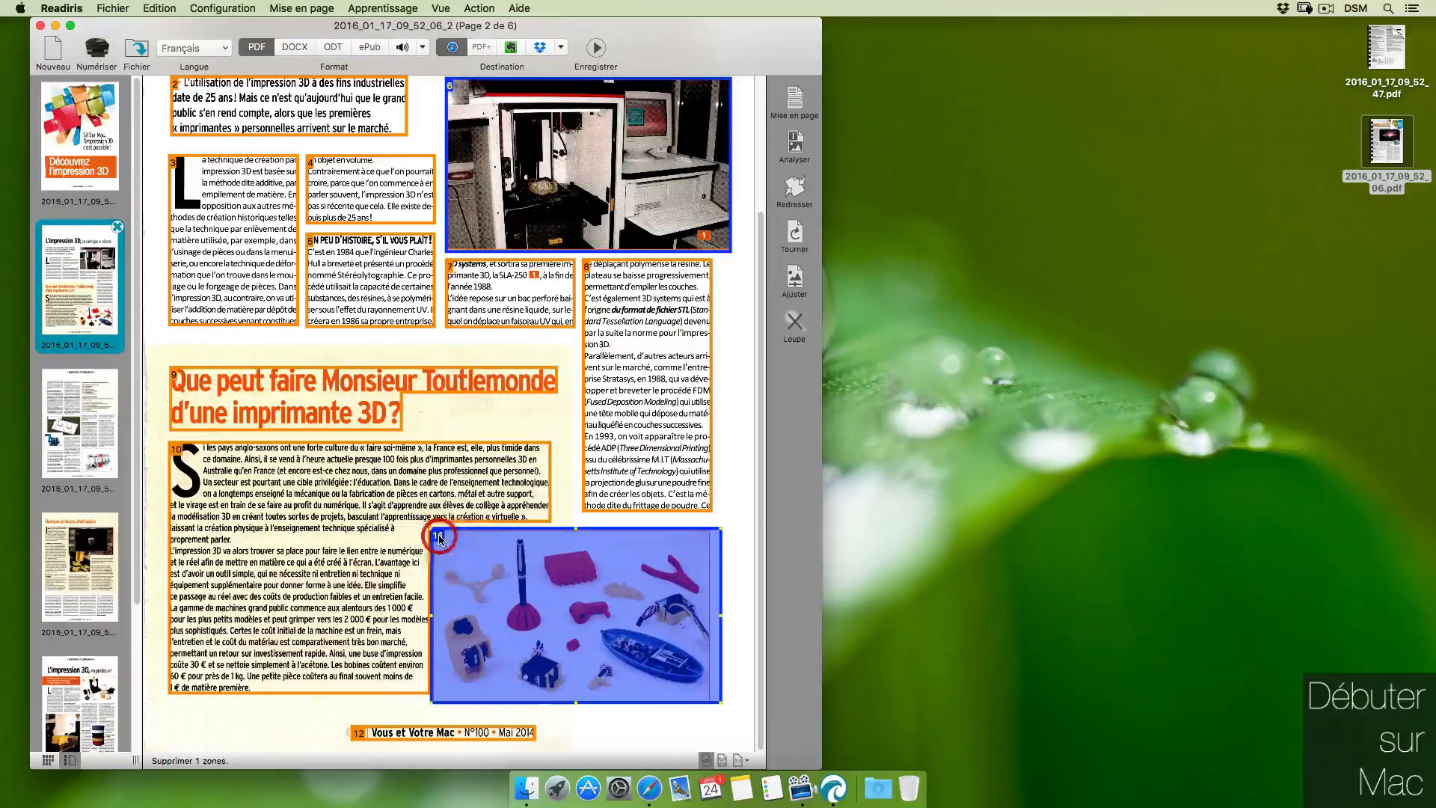
drag(721, 615, 710, 616)
click(738, 627)
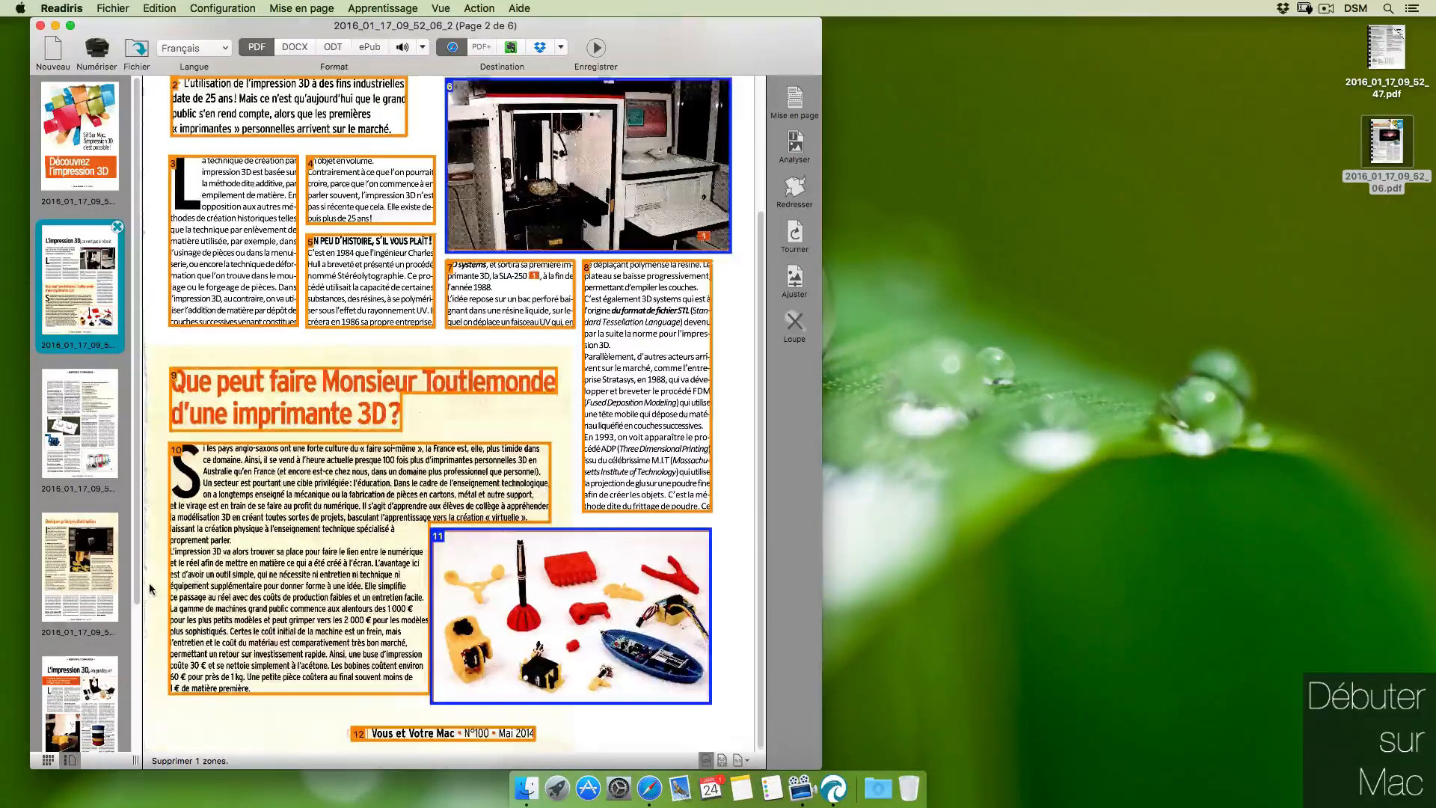
- Widen text zone 7 below the 3D printer photo slightly by moving its left edge outward on page 2
scroll(359, 442, up, 3)
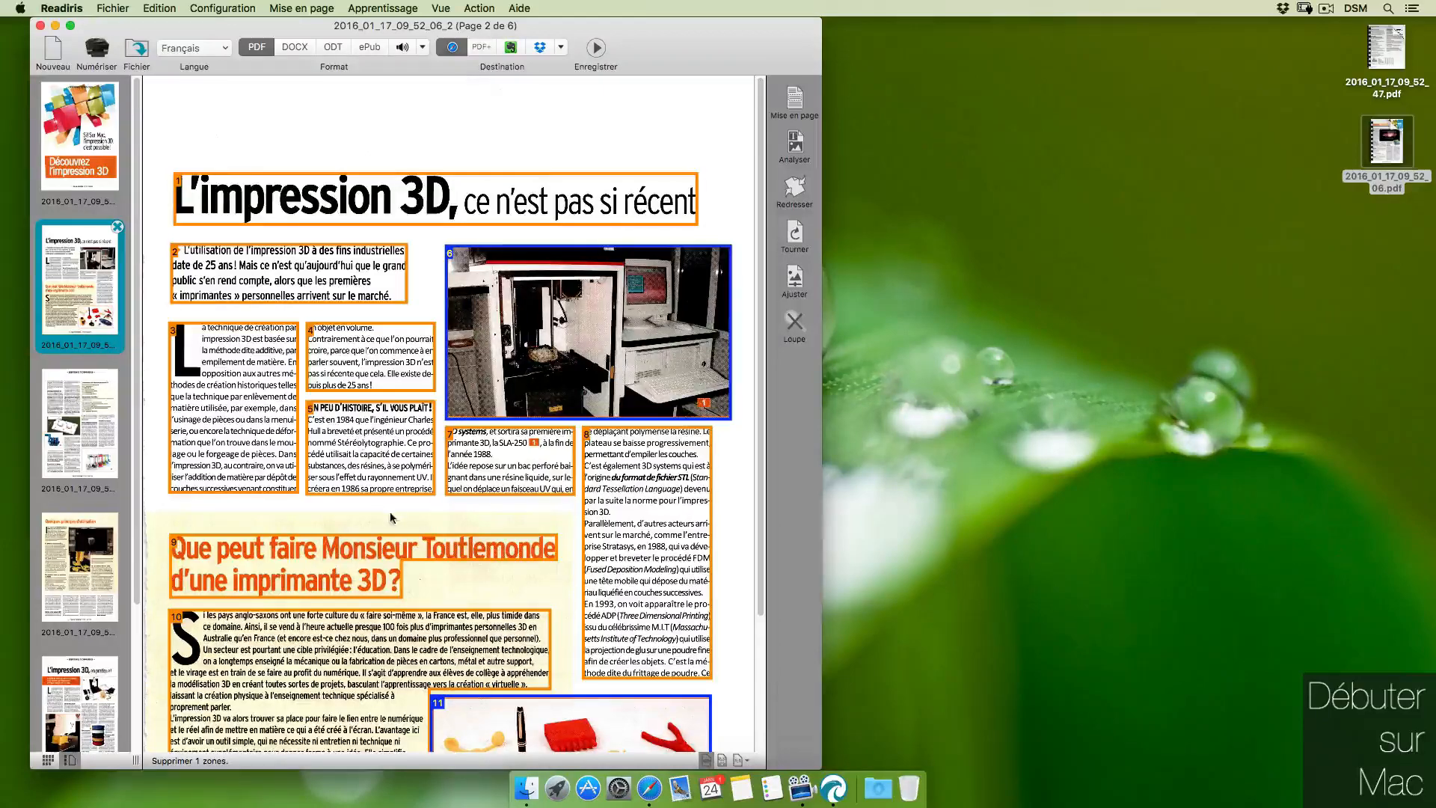
click(459, 470)
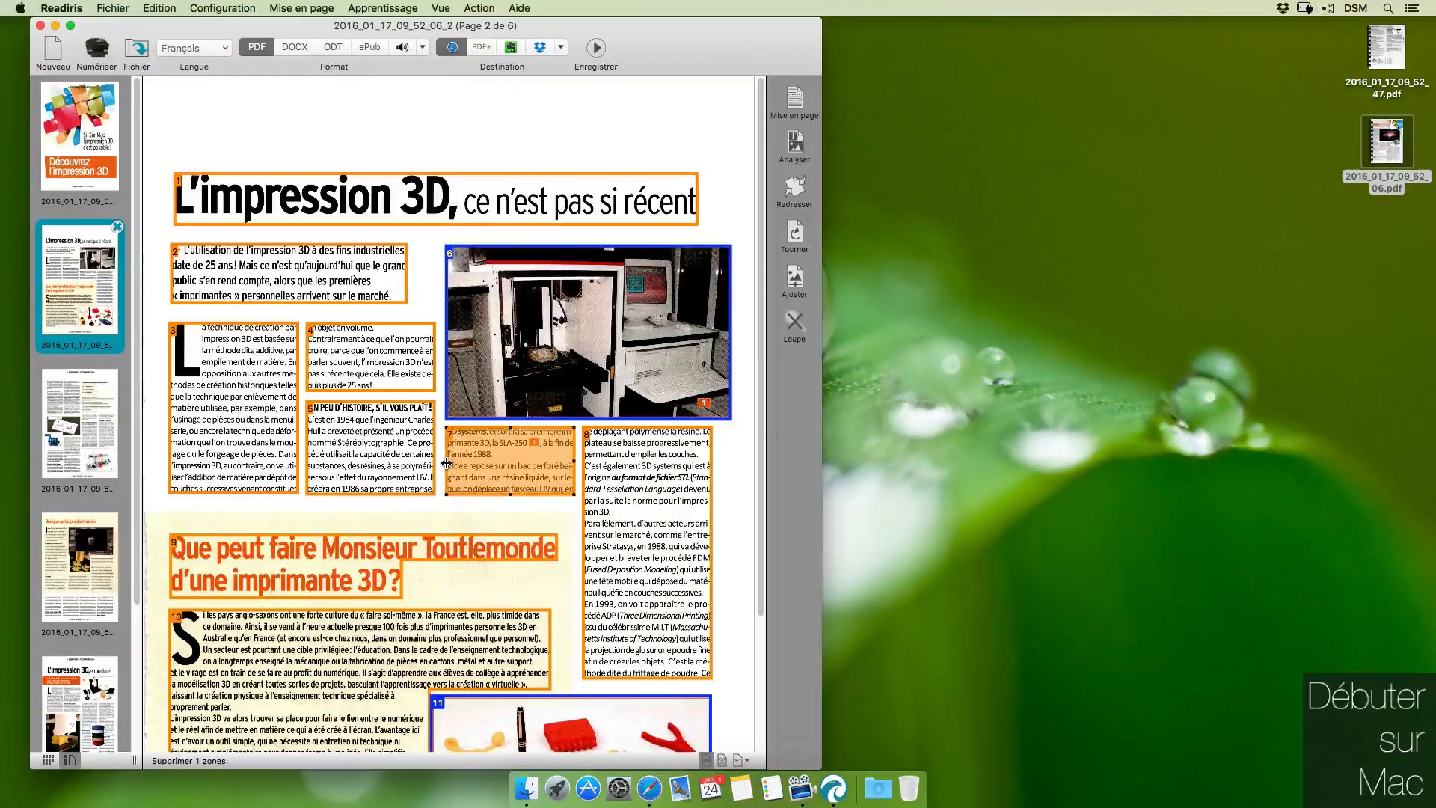
drag(447, 460, 442, 461)
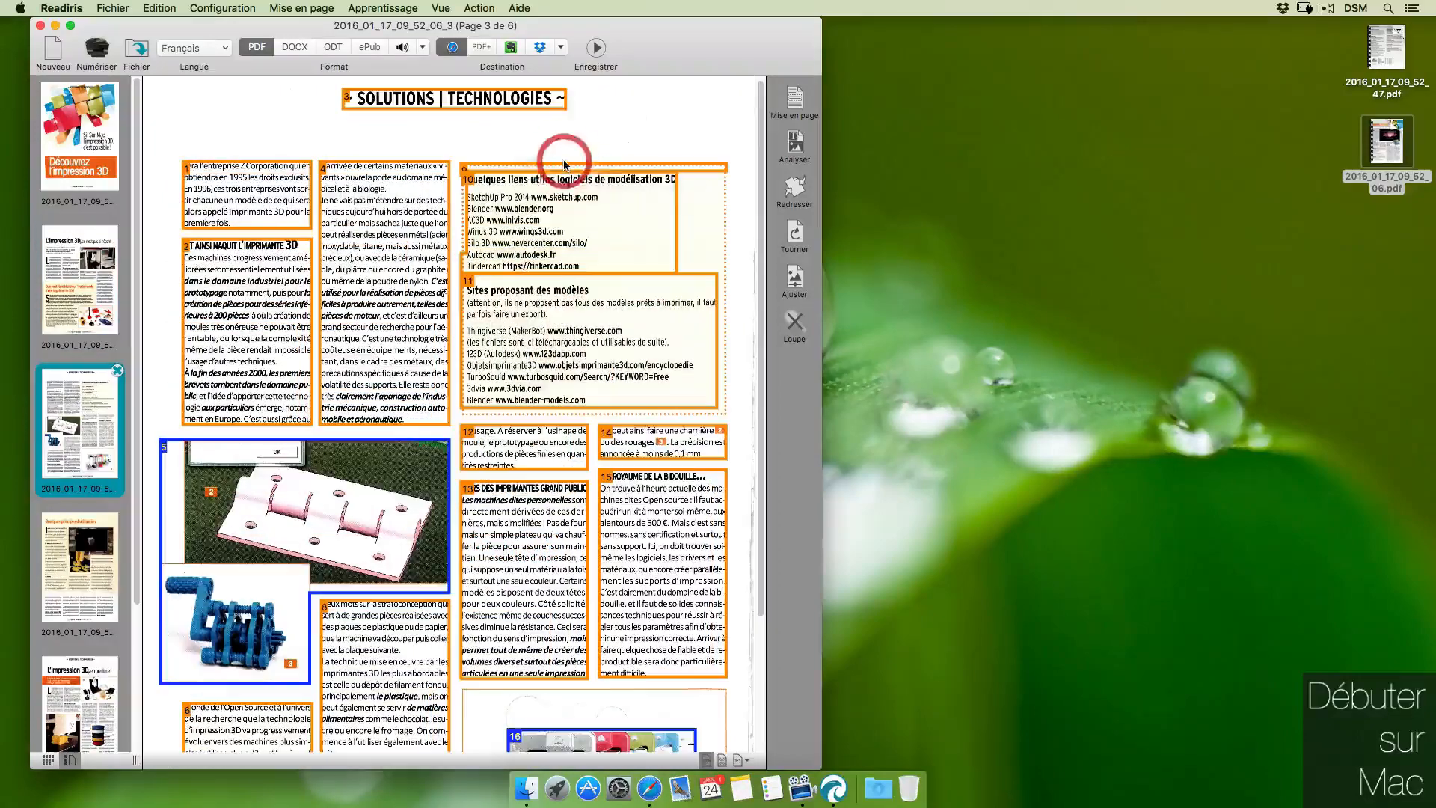
- On page 3, delete the thin text zone above the modelling software links and extend the links' text zone to the dotted frame
click(563, 165)
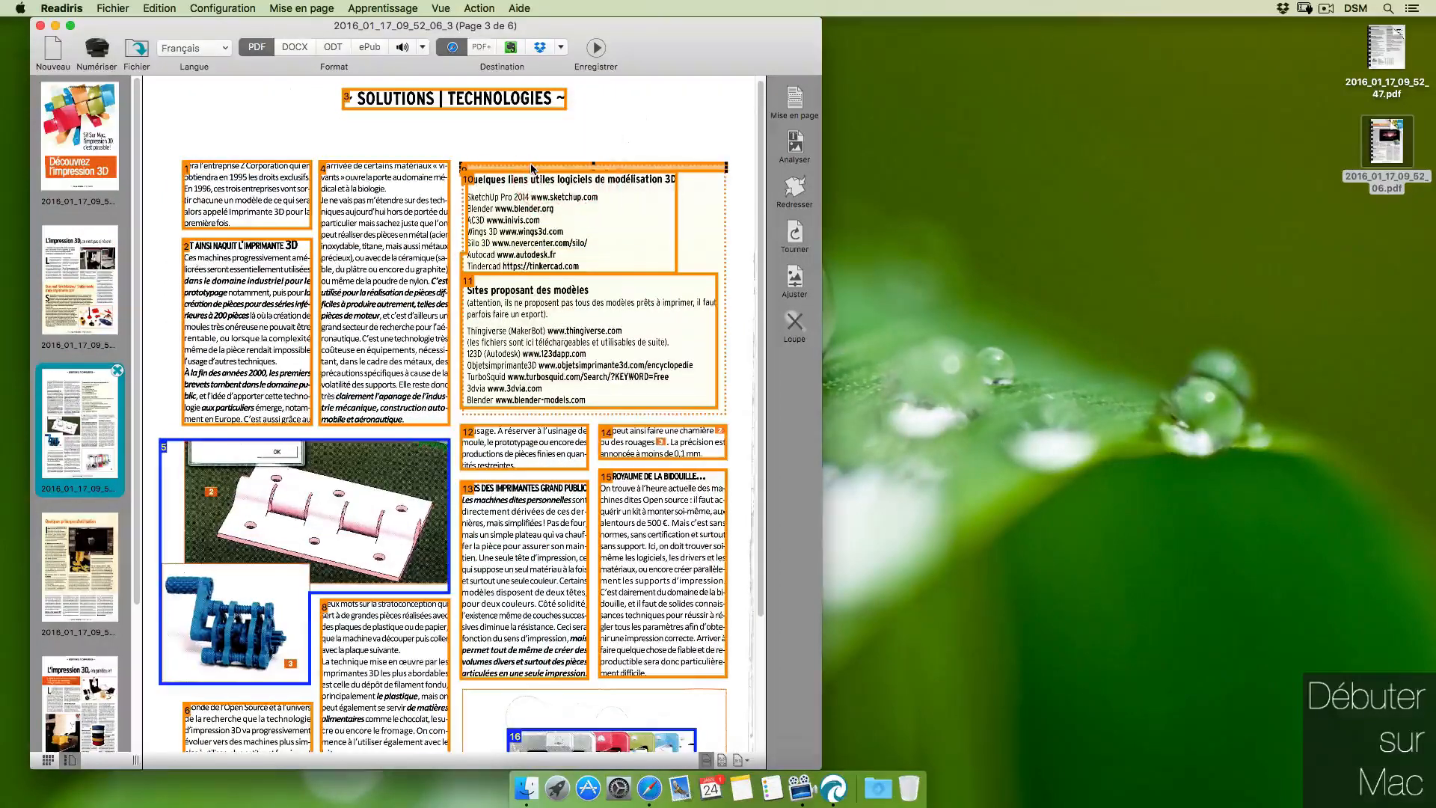
key(BackSpace)
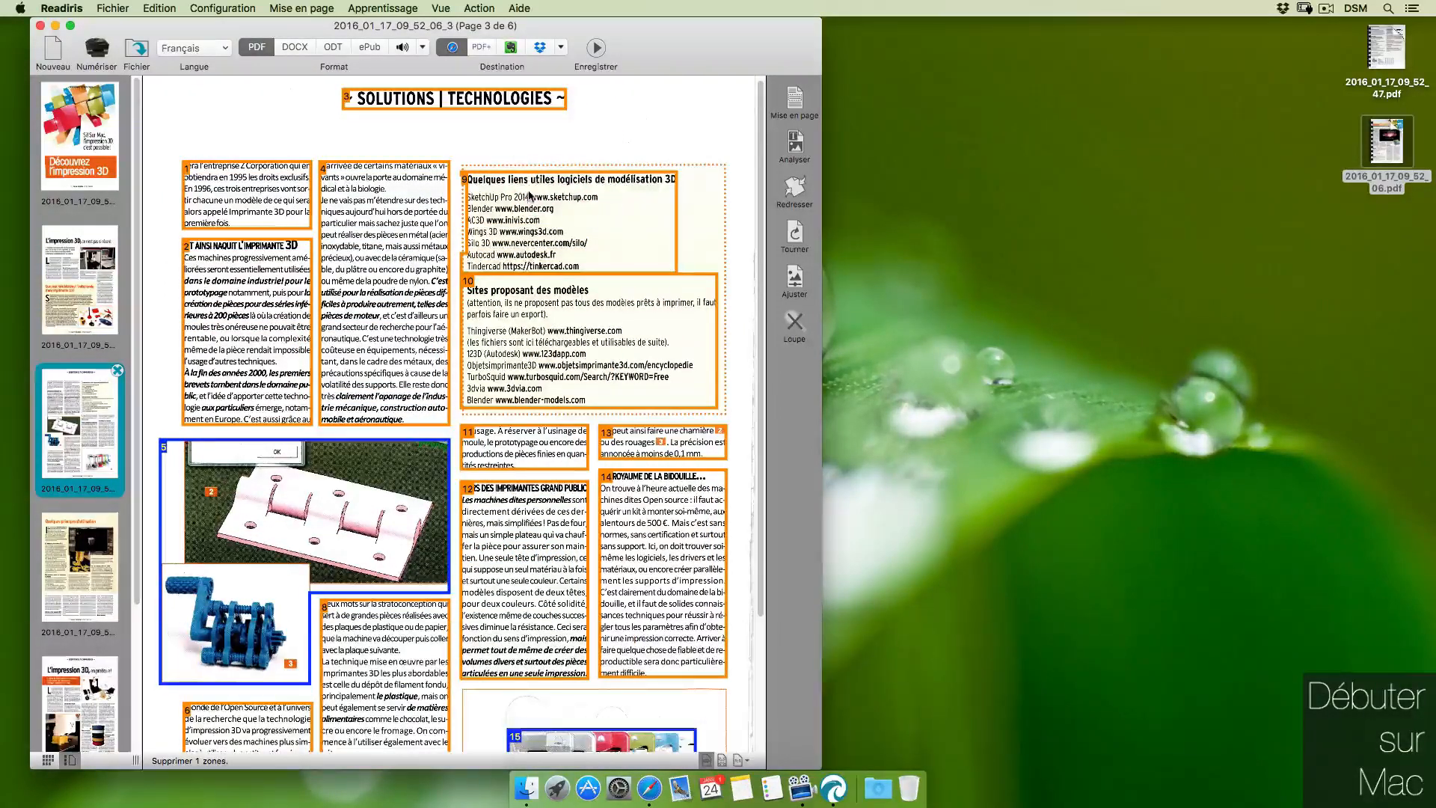
click(525, 176)
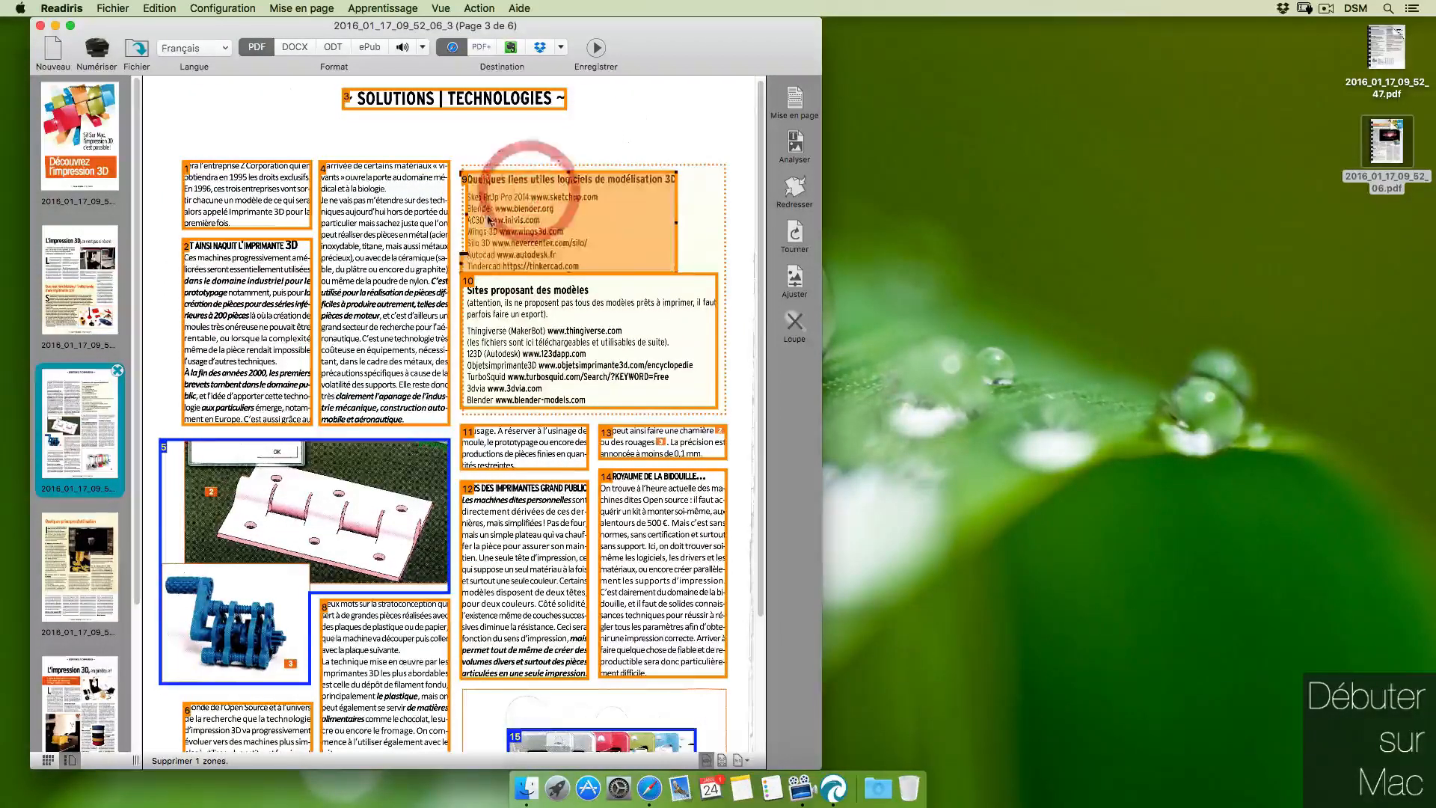
click(463, 217)
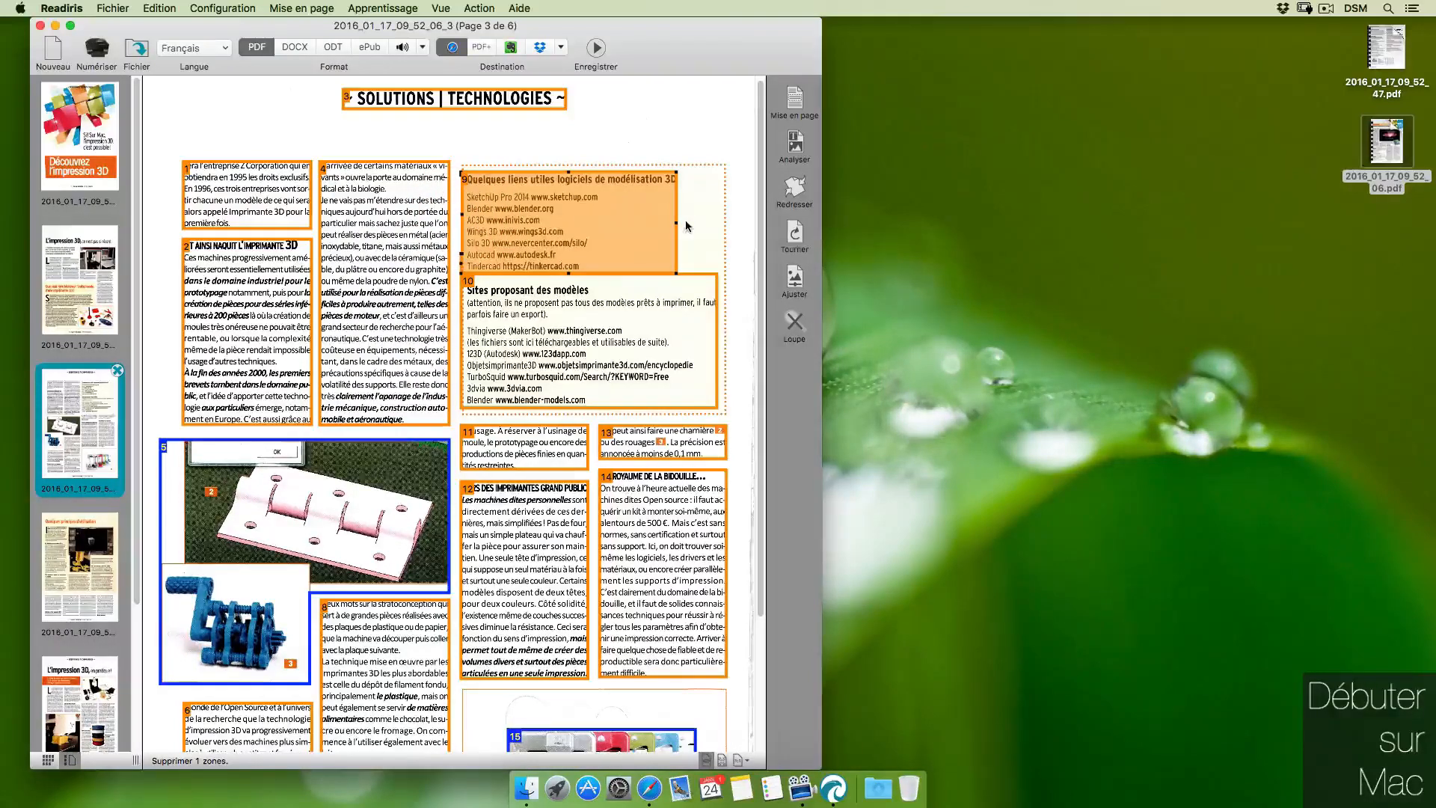
drag(676, 222, 724, 222)
drag(592, 169, 592, 165)
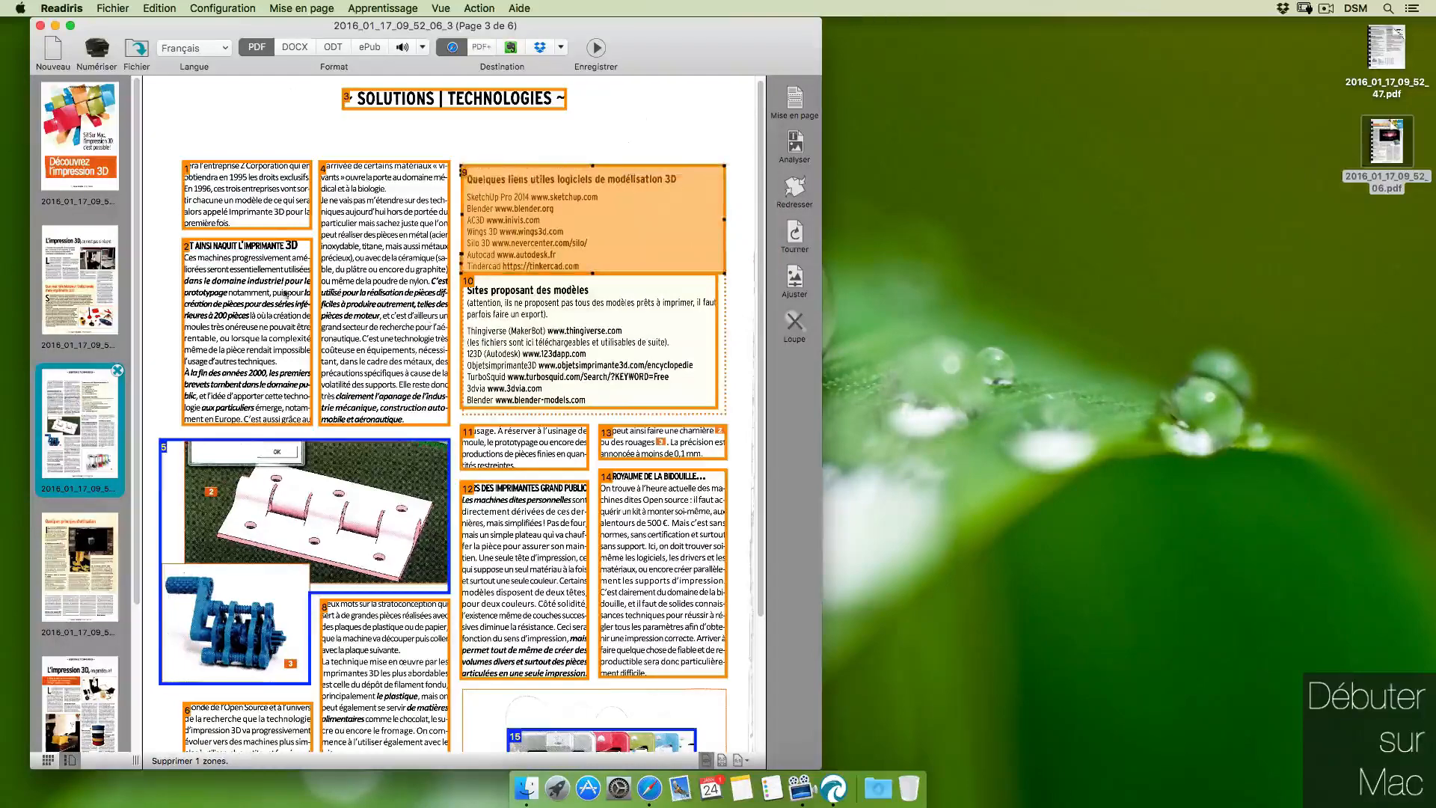
- On page 6, draw one graphics zone over the whole 3D software screenshot so it replaces the small zones there
click(75, 671)
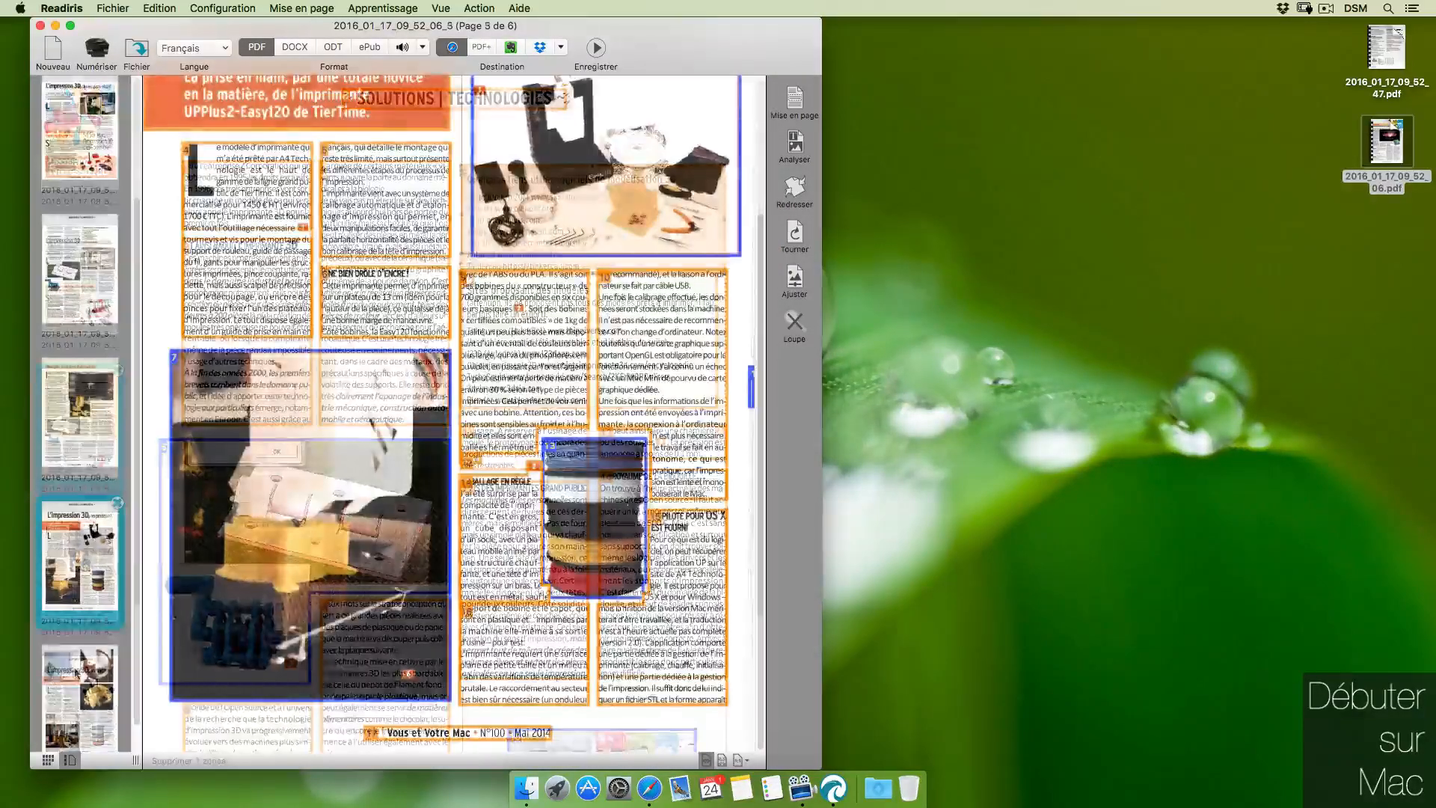
click(75, 671)
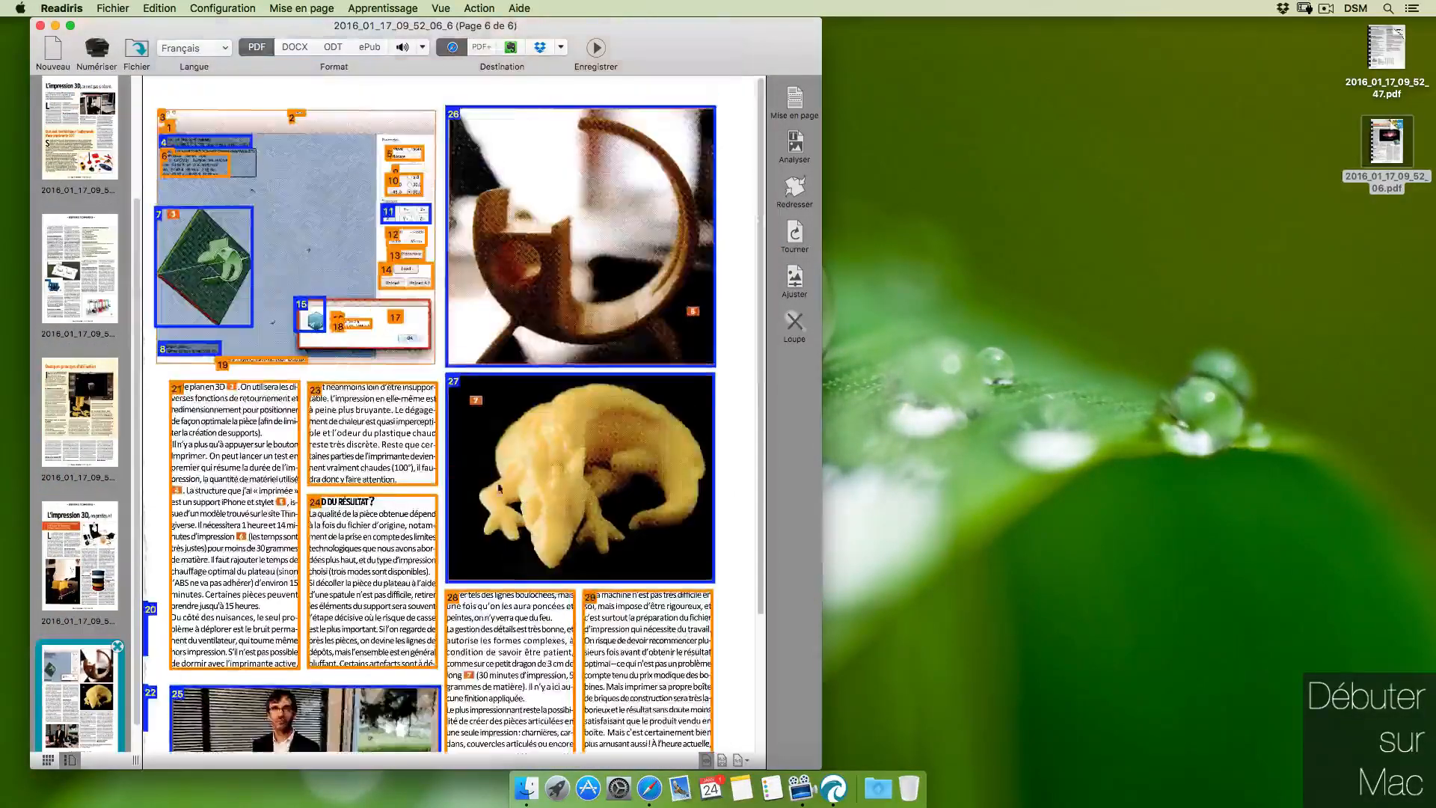
click(794, 101)
click(280, 98)
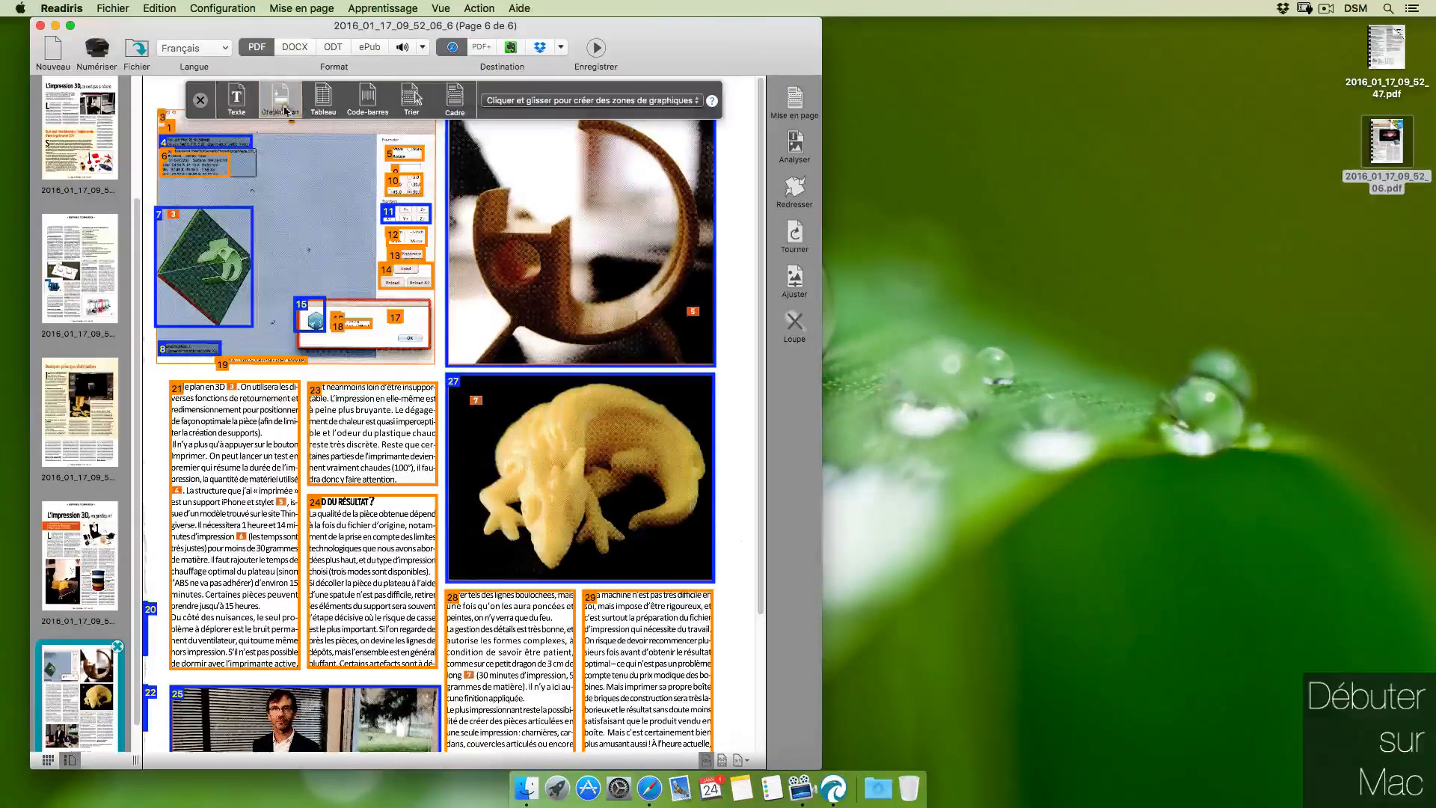
drag(153, 109, 438, 371)
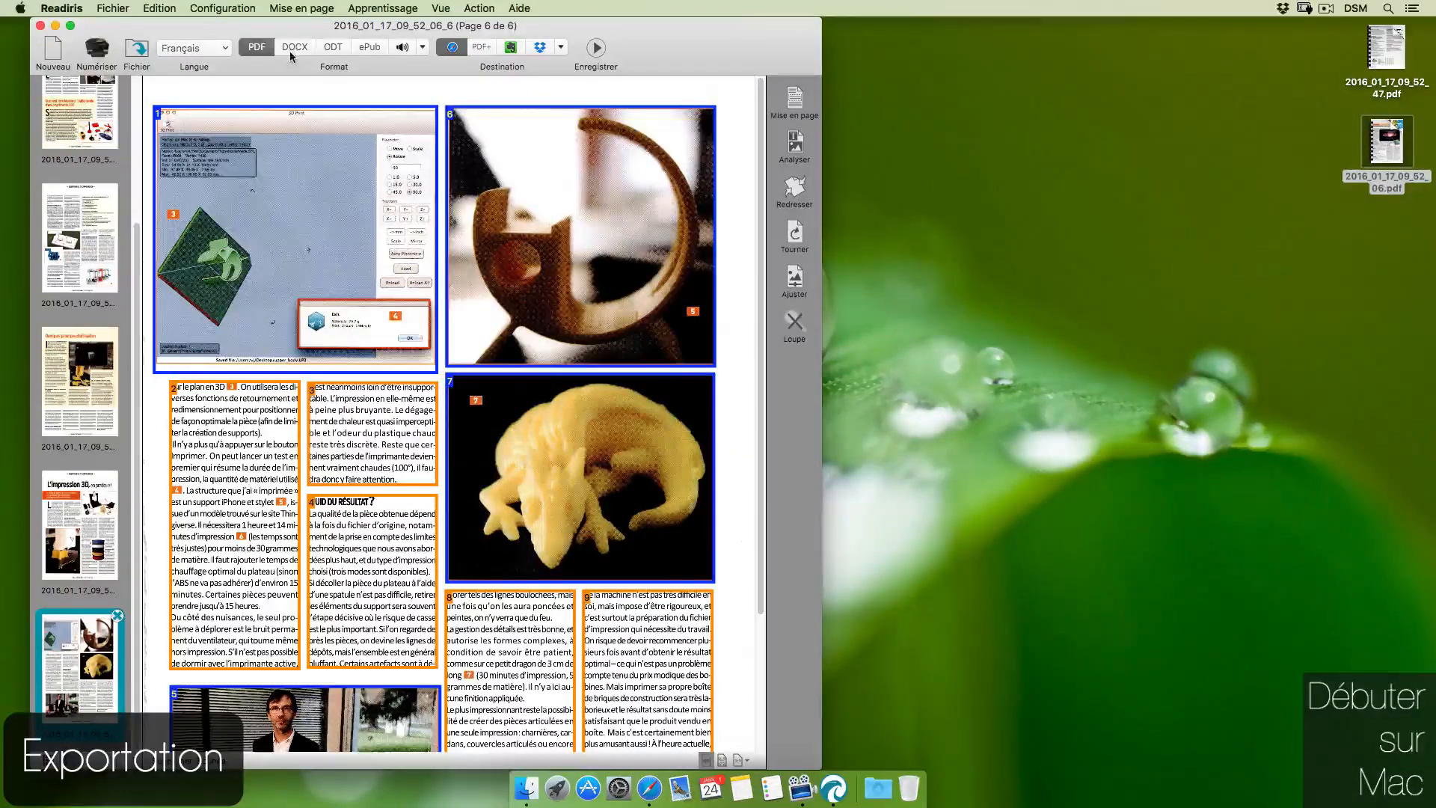
- Look through the recognition language choices and leave the language at Français
drag(253, 31, 265, 30)
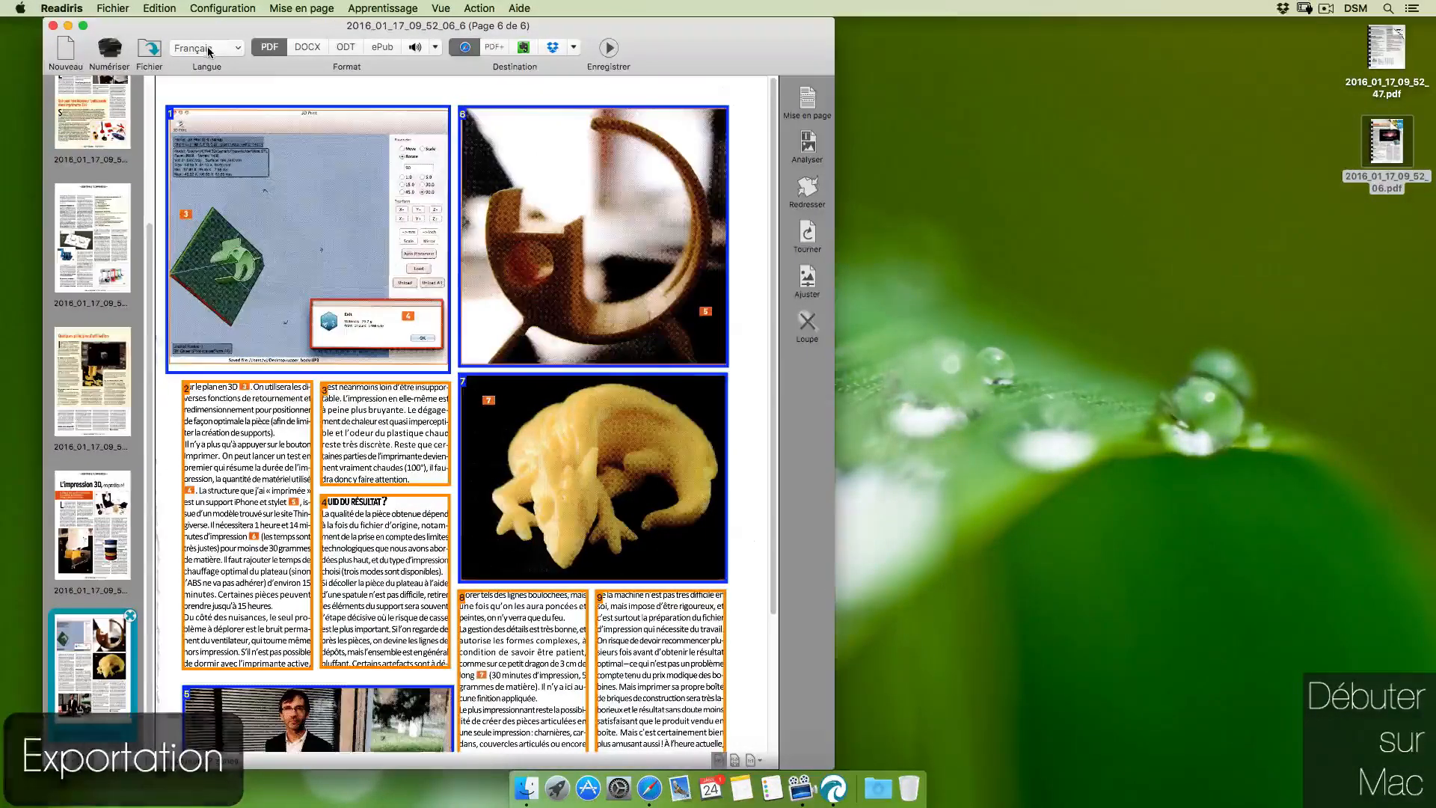
click(209, 49)
click(209, 49)
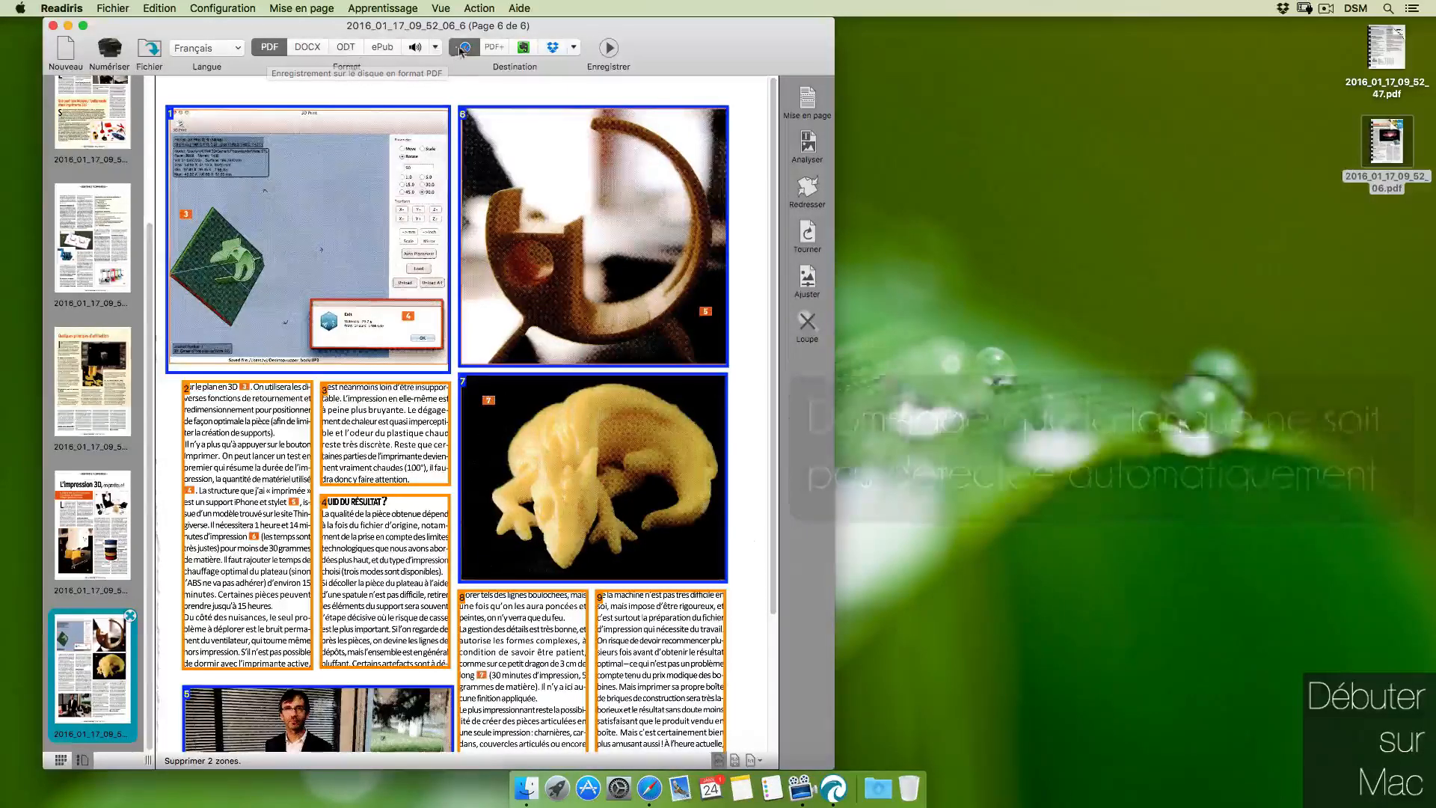
- Switch the output format through DOCX and ODT to ePub
click(308, 47)
click(346, 47)
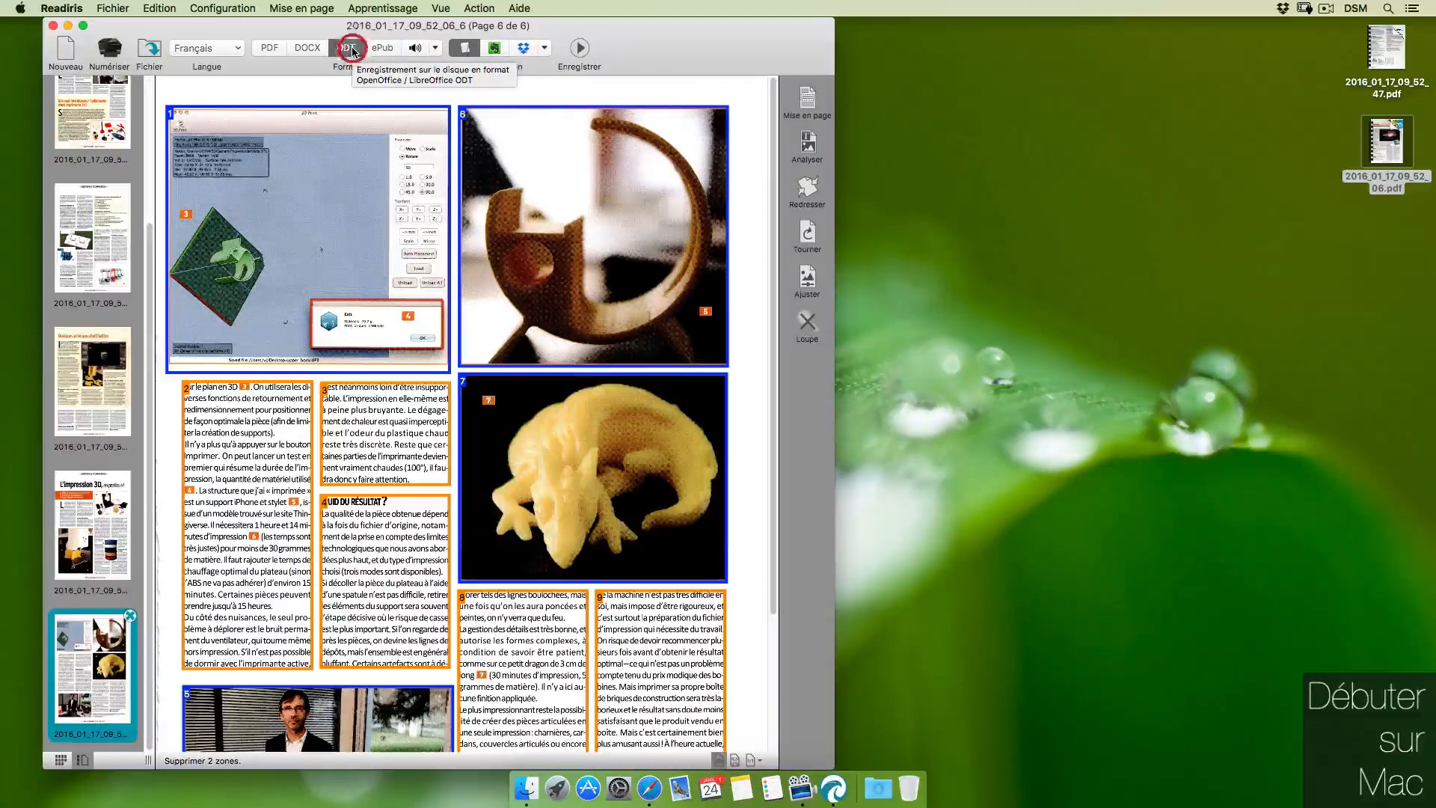
click(385, 50)
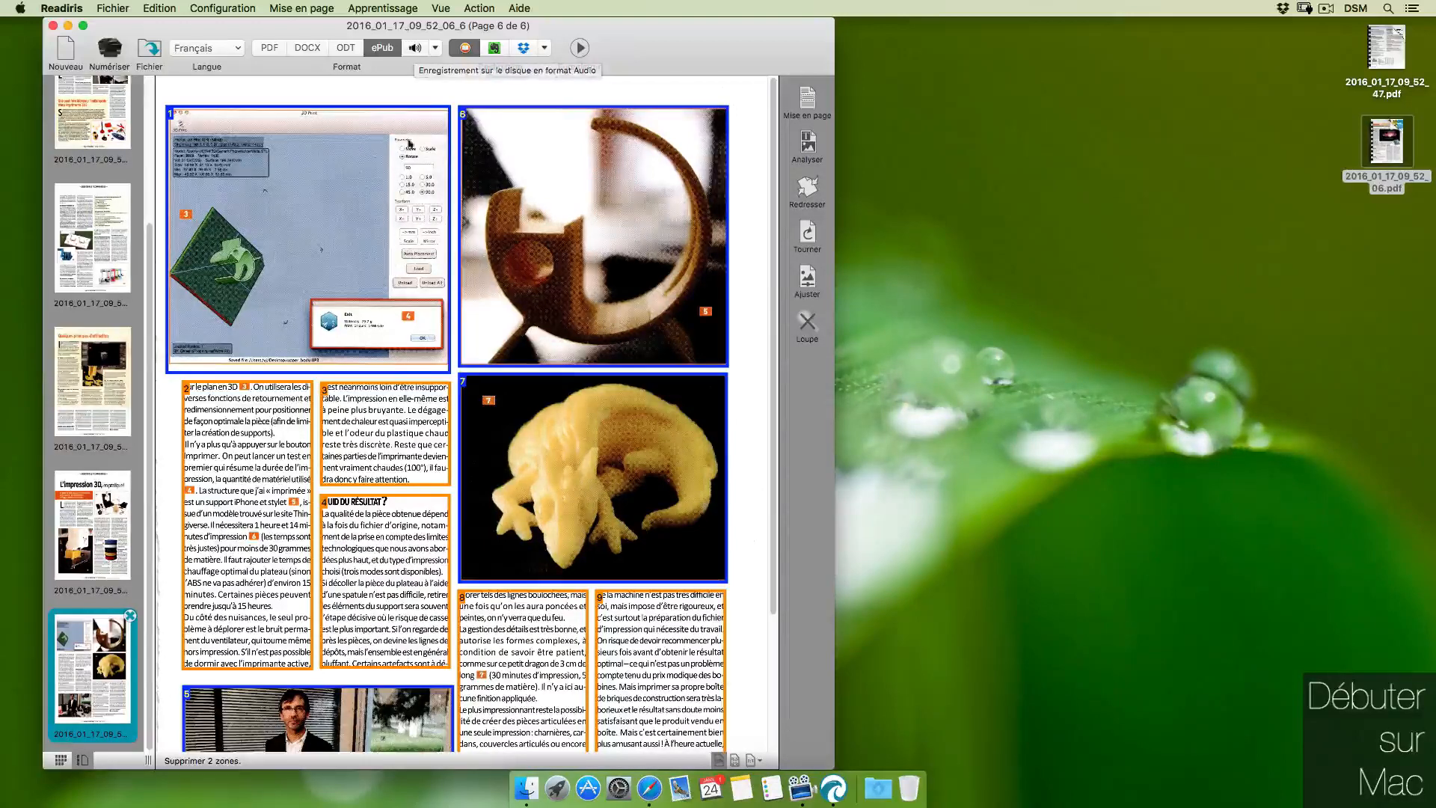
- Open the settings for all output formats and examine the layout options for RTF
click(436, 48)
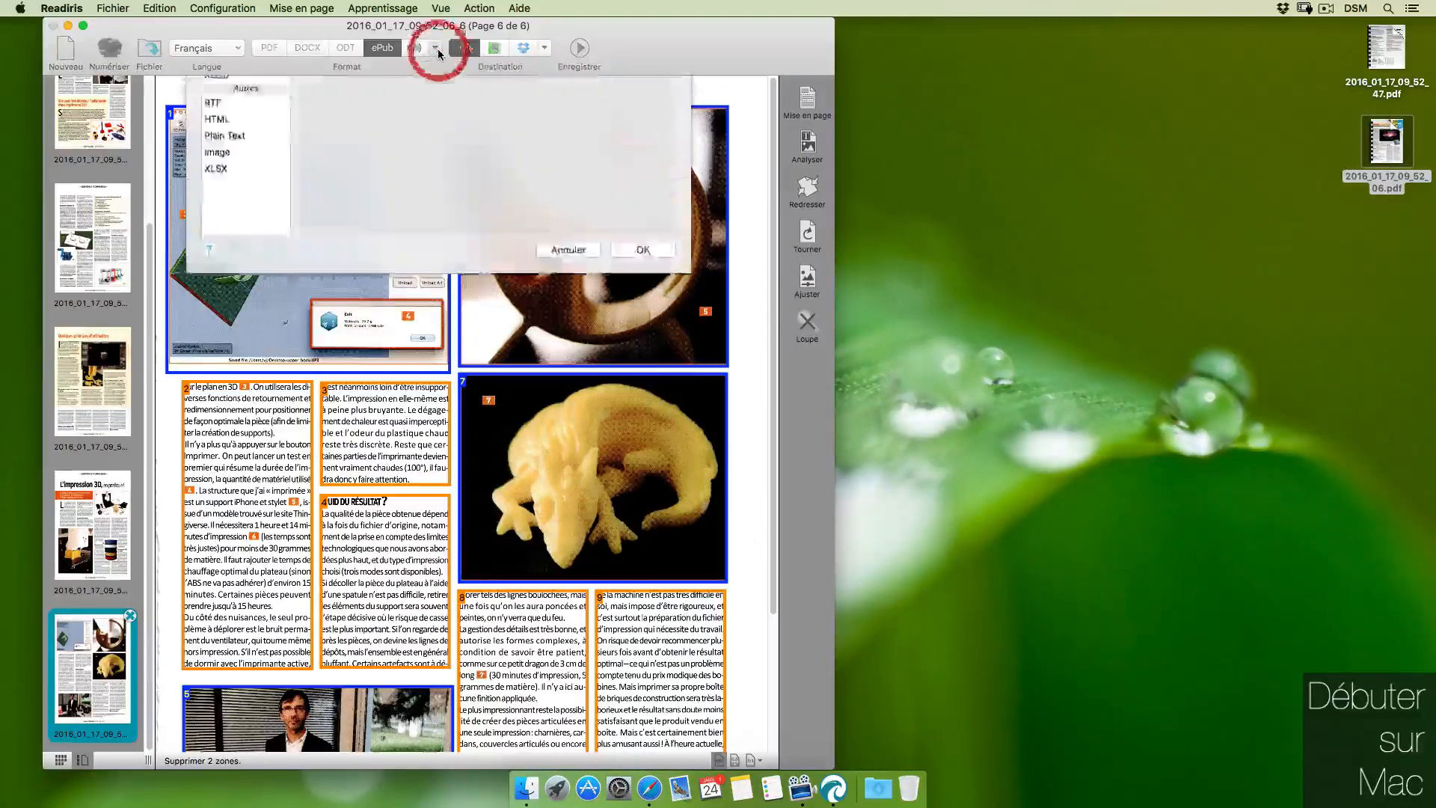
click(360, 129)
click(224, 184)
click(224, 212)
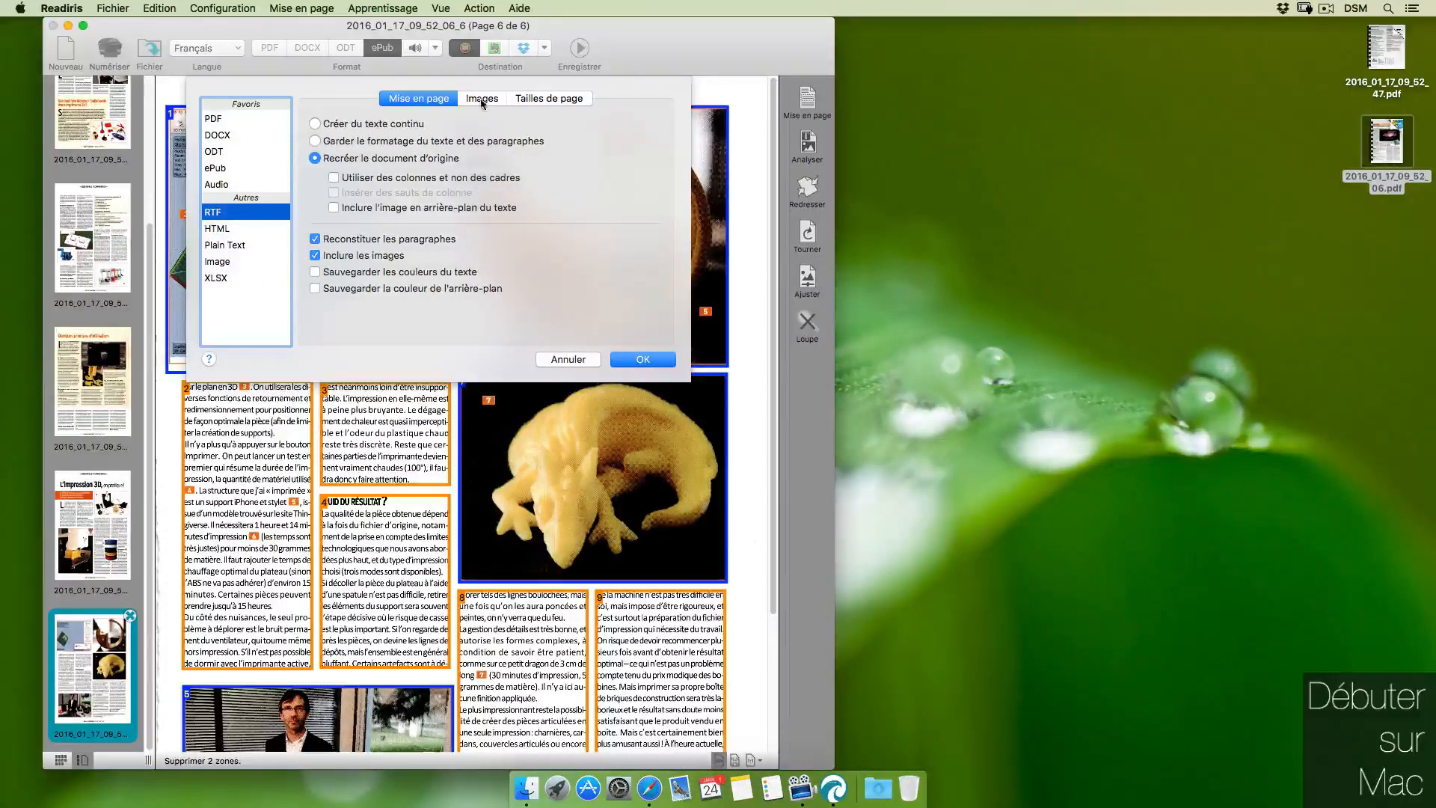
- Enable Inclure les polices for PDF output, keeping the Image-Texte type and no compression, and check the password options
click(241, 118)
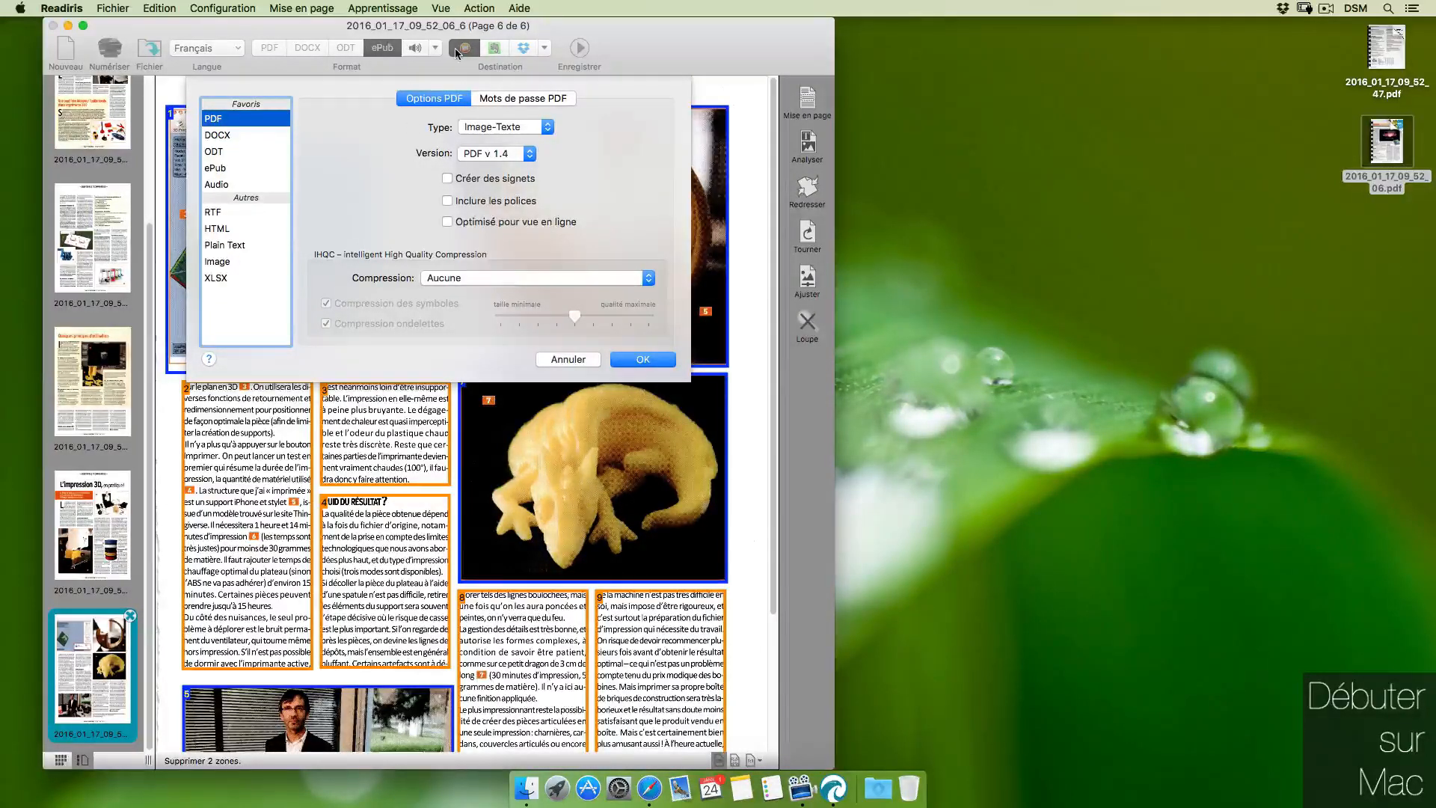
click(482, 126)
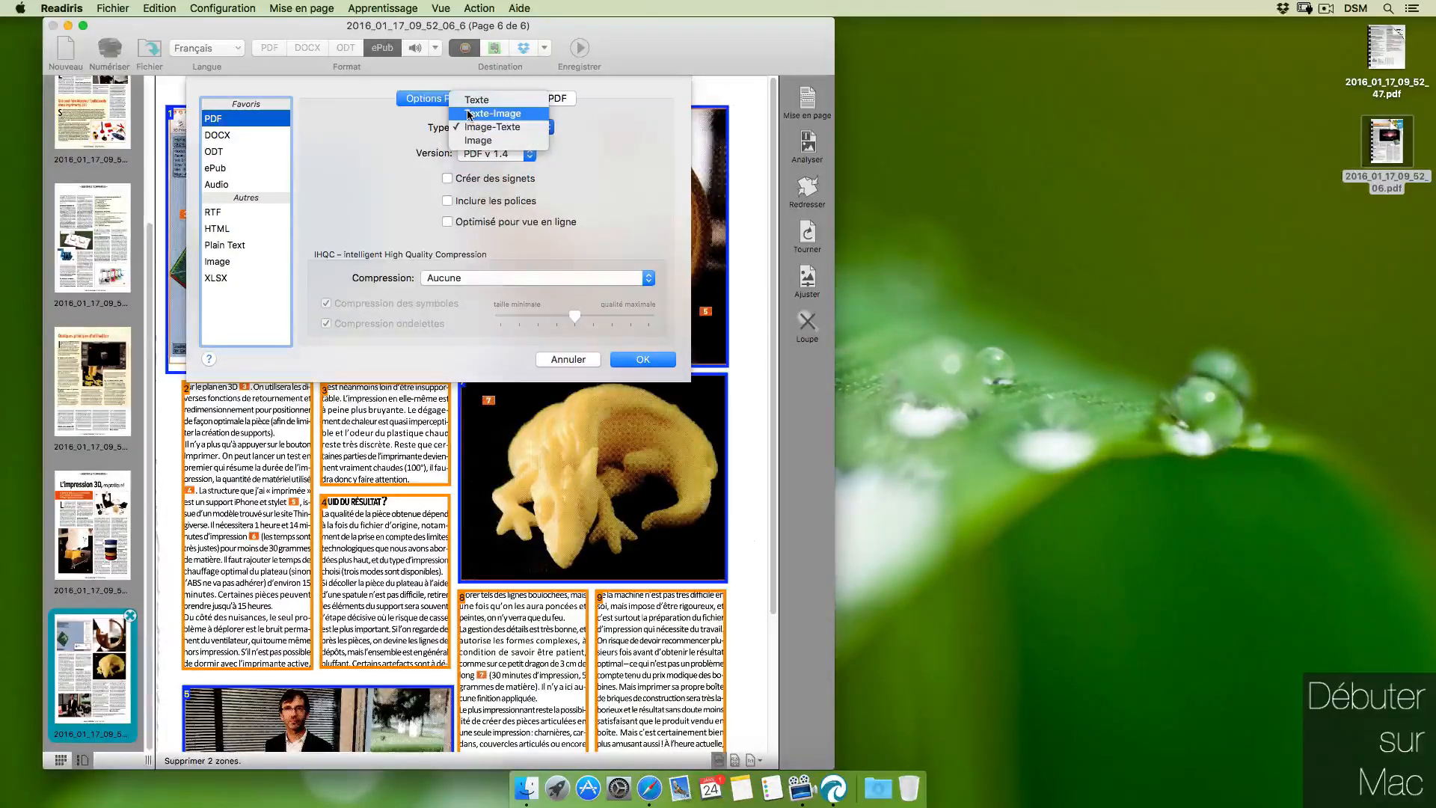
click(355, 130)
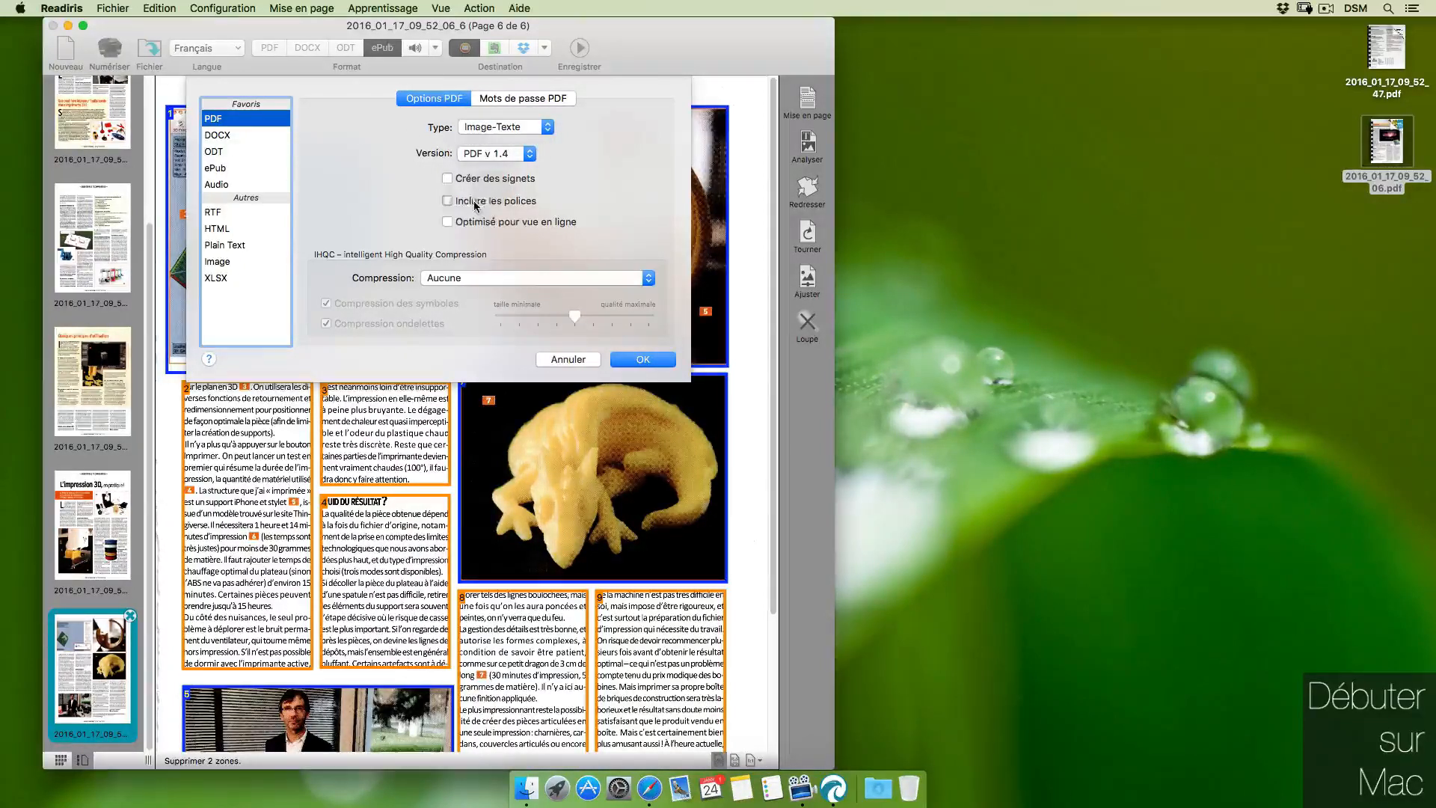
click(475, 202)
click(445, 281)
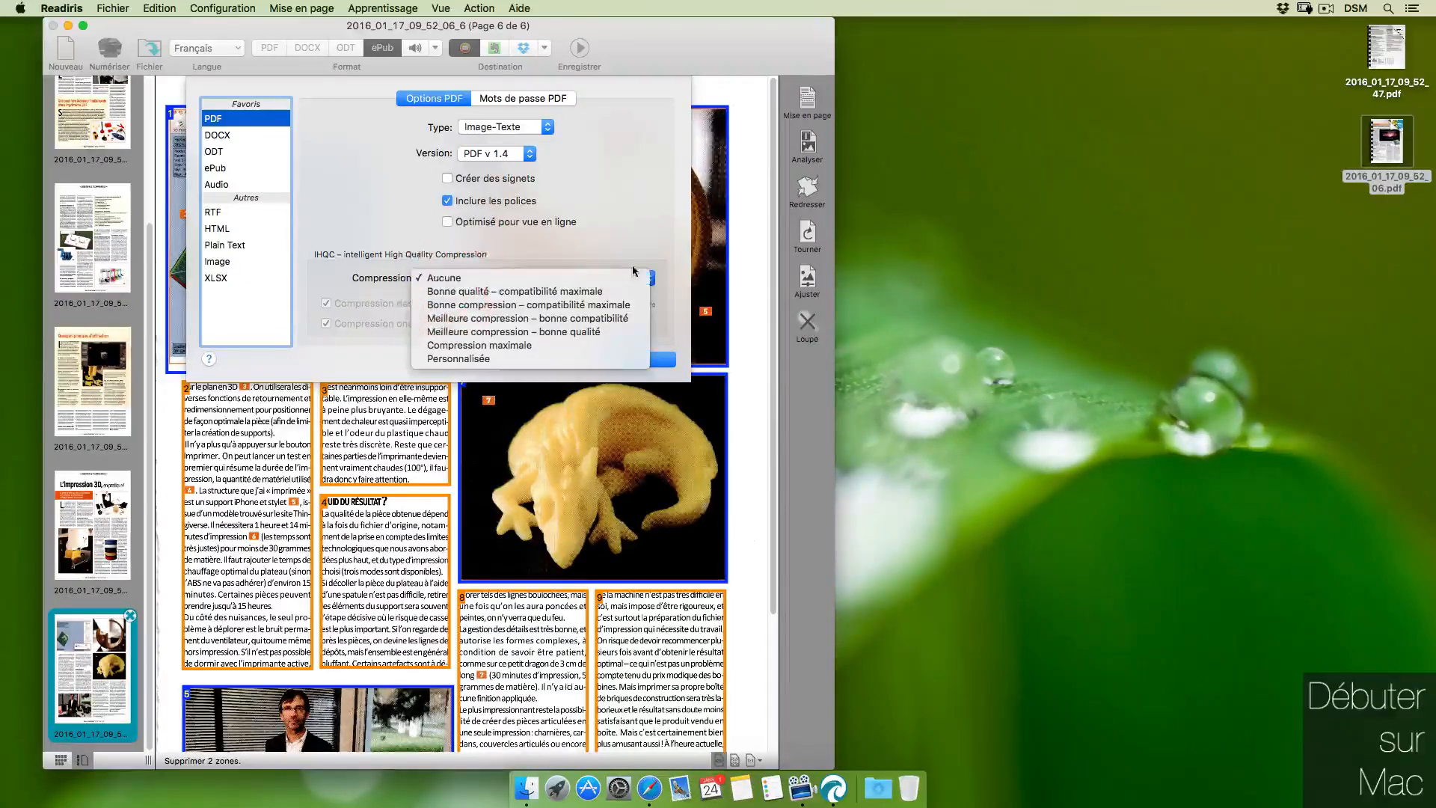
click(633, 210)
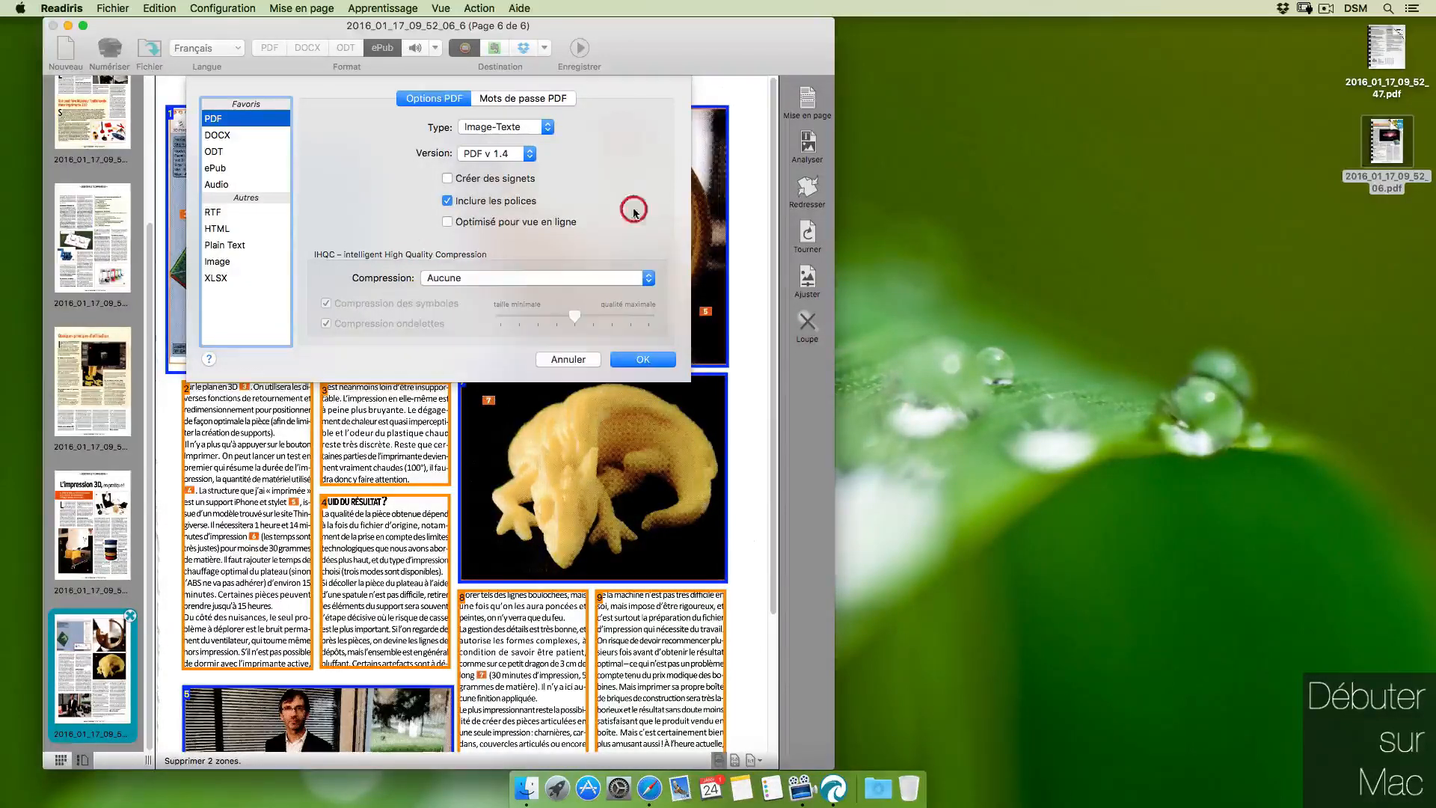
click(492, 100)
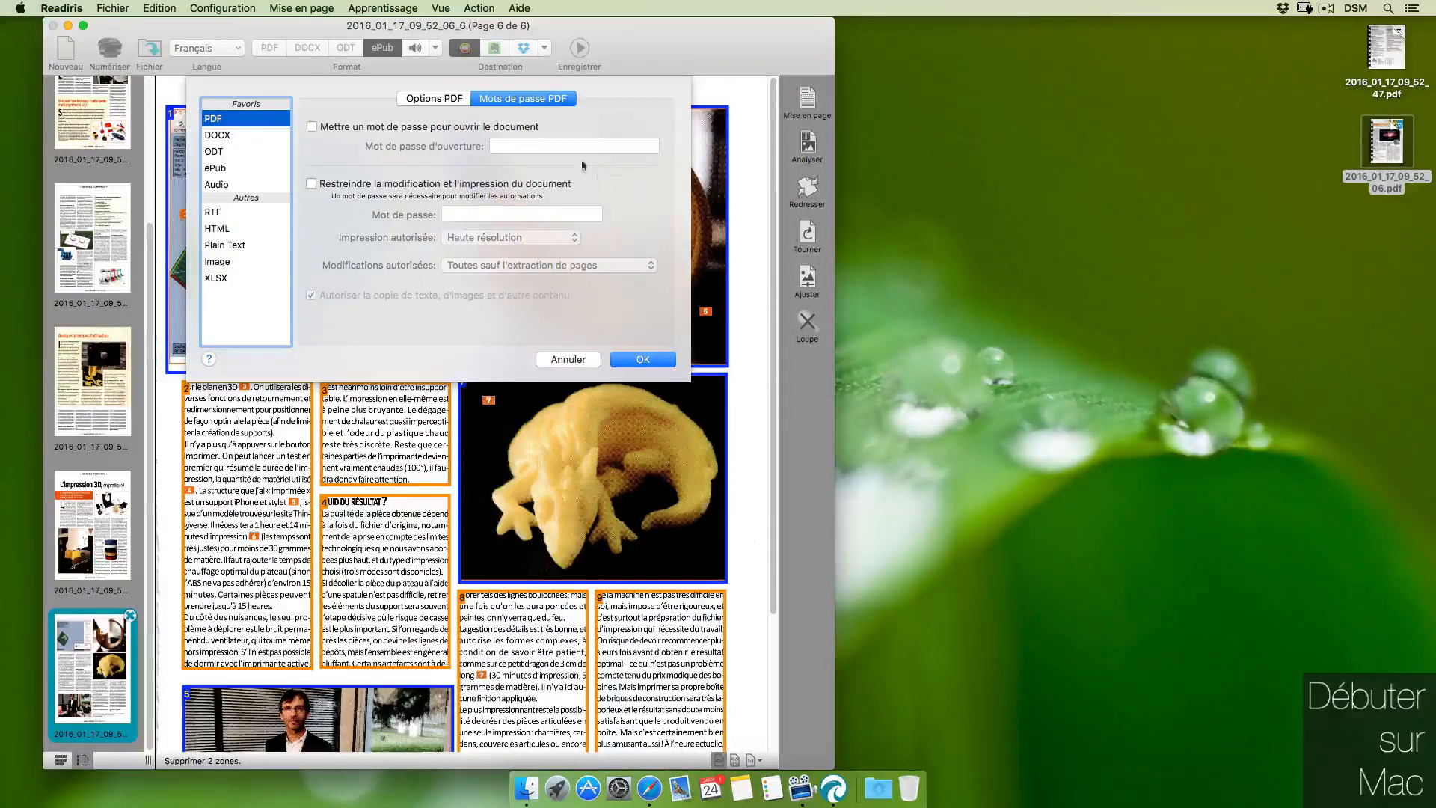
- Set DOCX output to Recréer le document d'origine and enable Inclure l'image en arrière-plan du texte
click(271, 133)
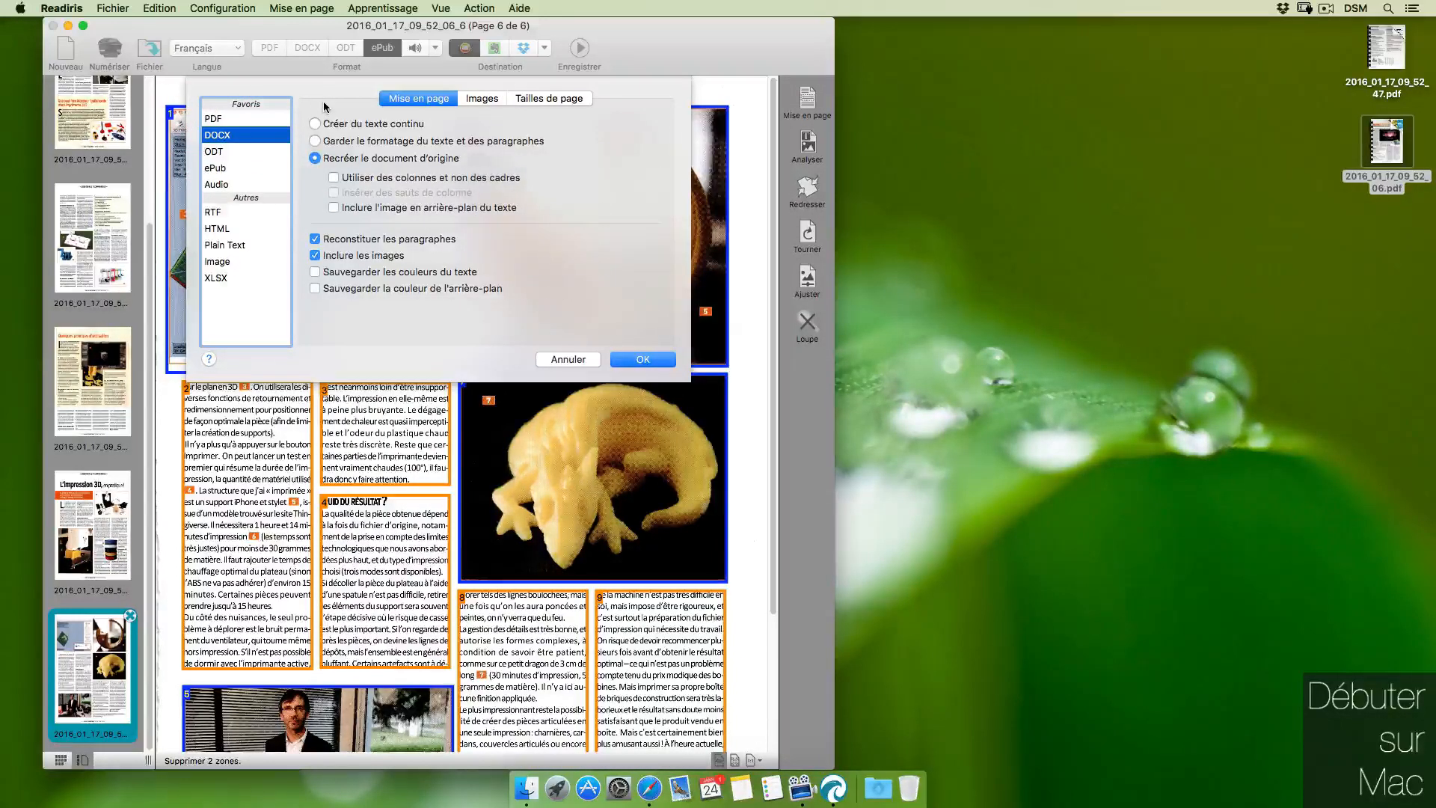
click(449, 146)
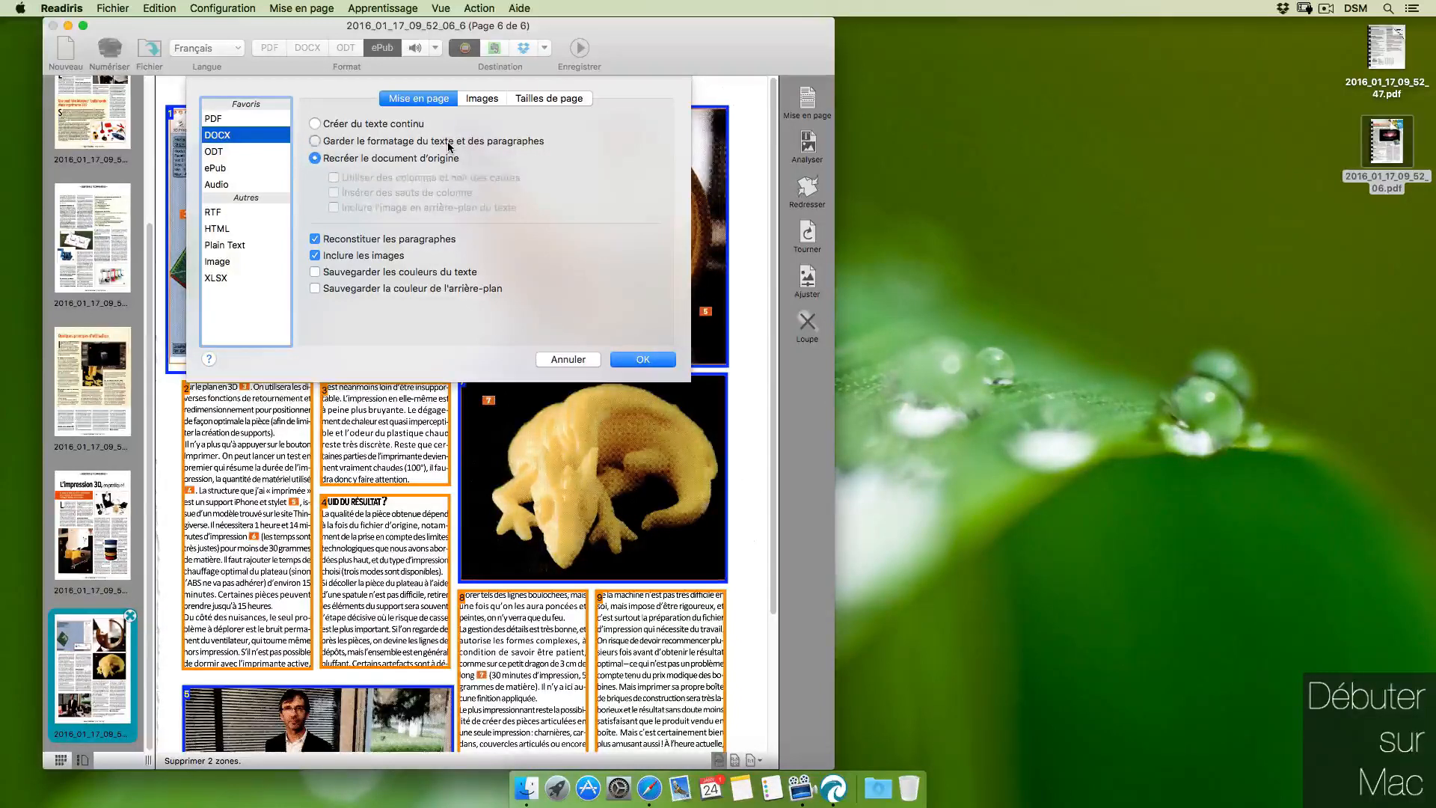
click(351, 157)
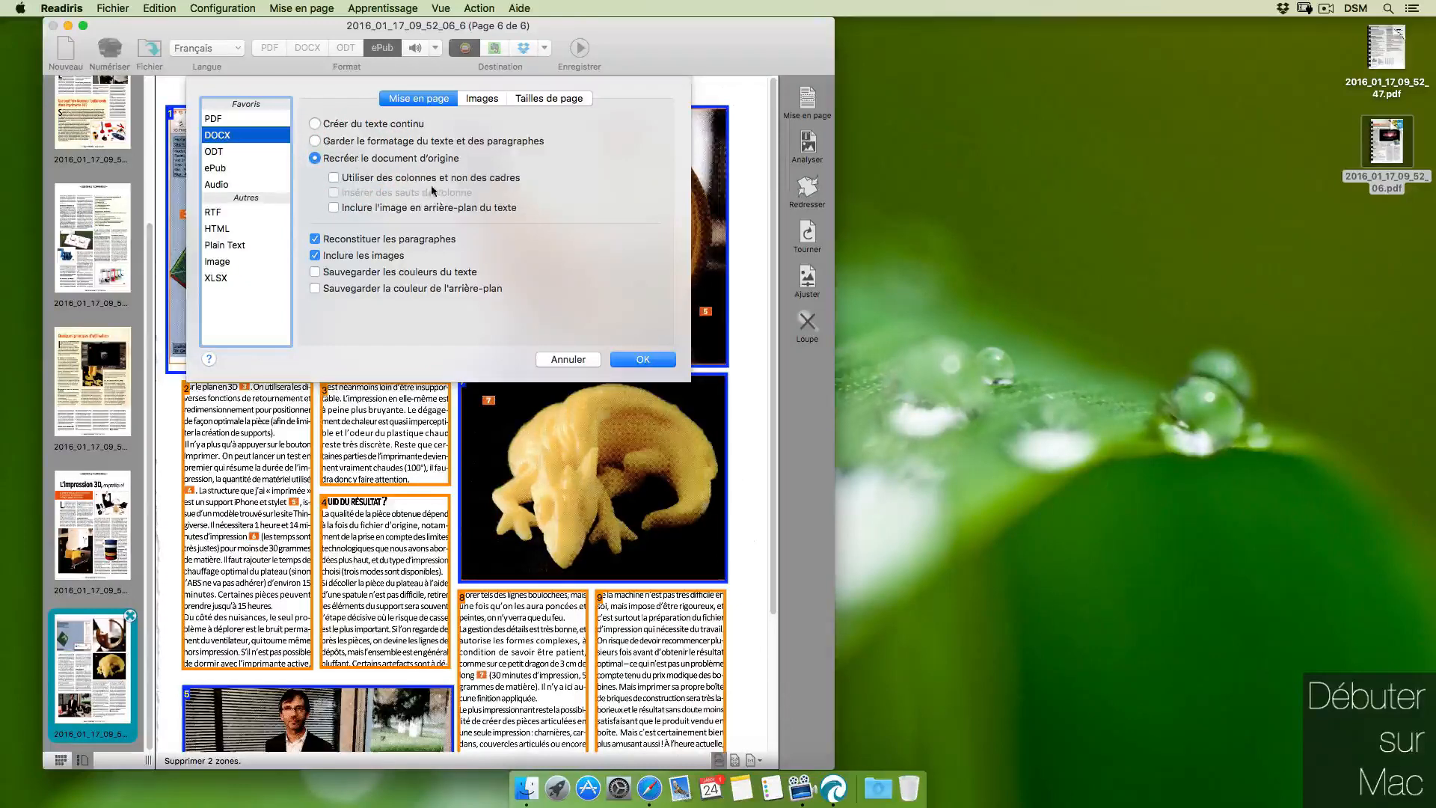
click(385, 209)
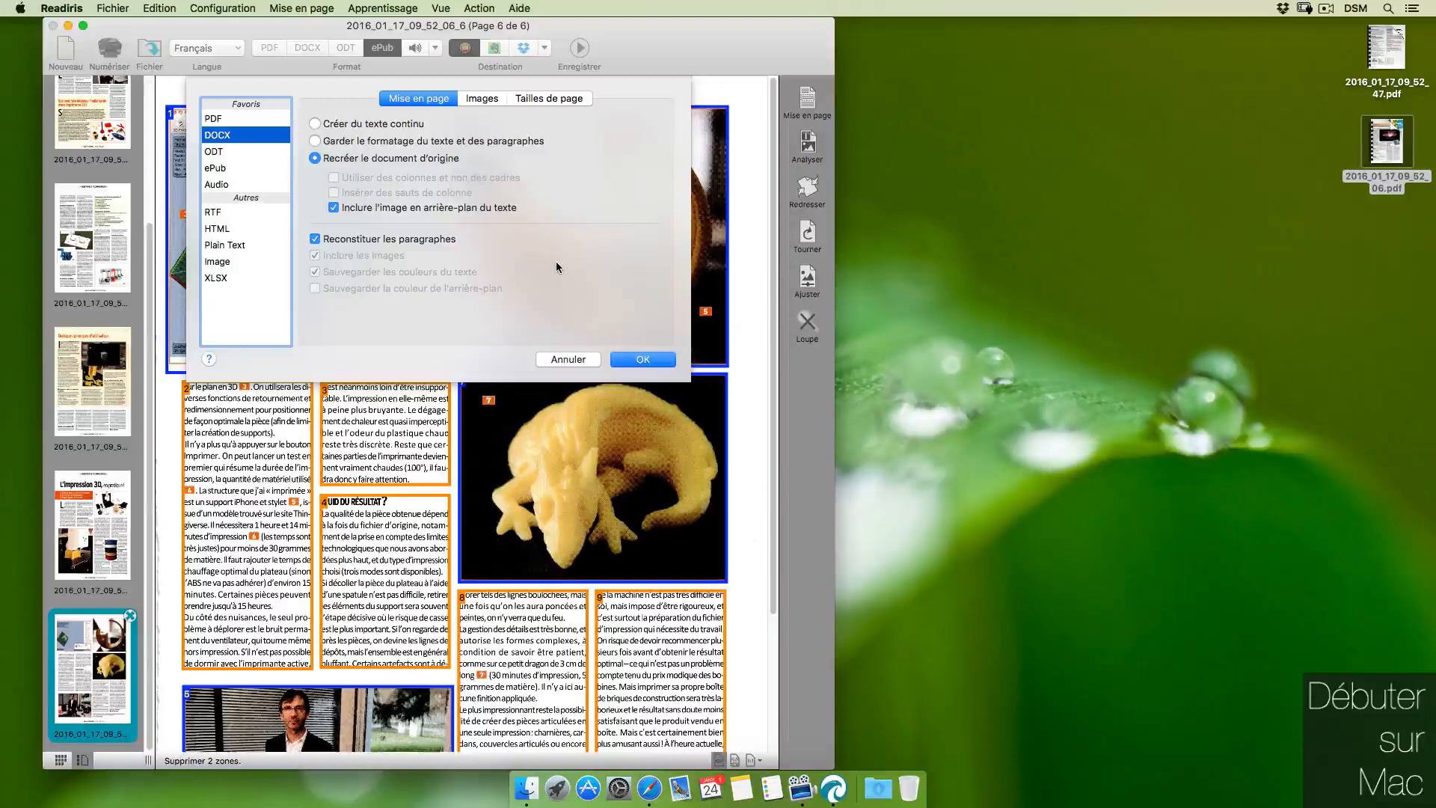
- Keep the DOCX images' colour type at D'origine and quality at Normale, and accept the export settings
click(488, 99)
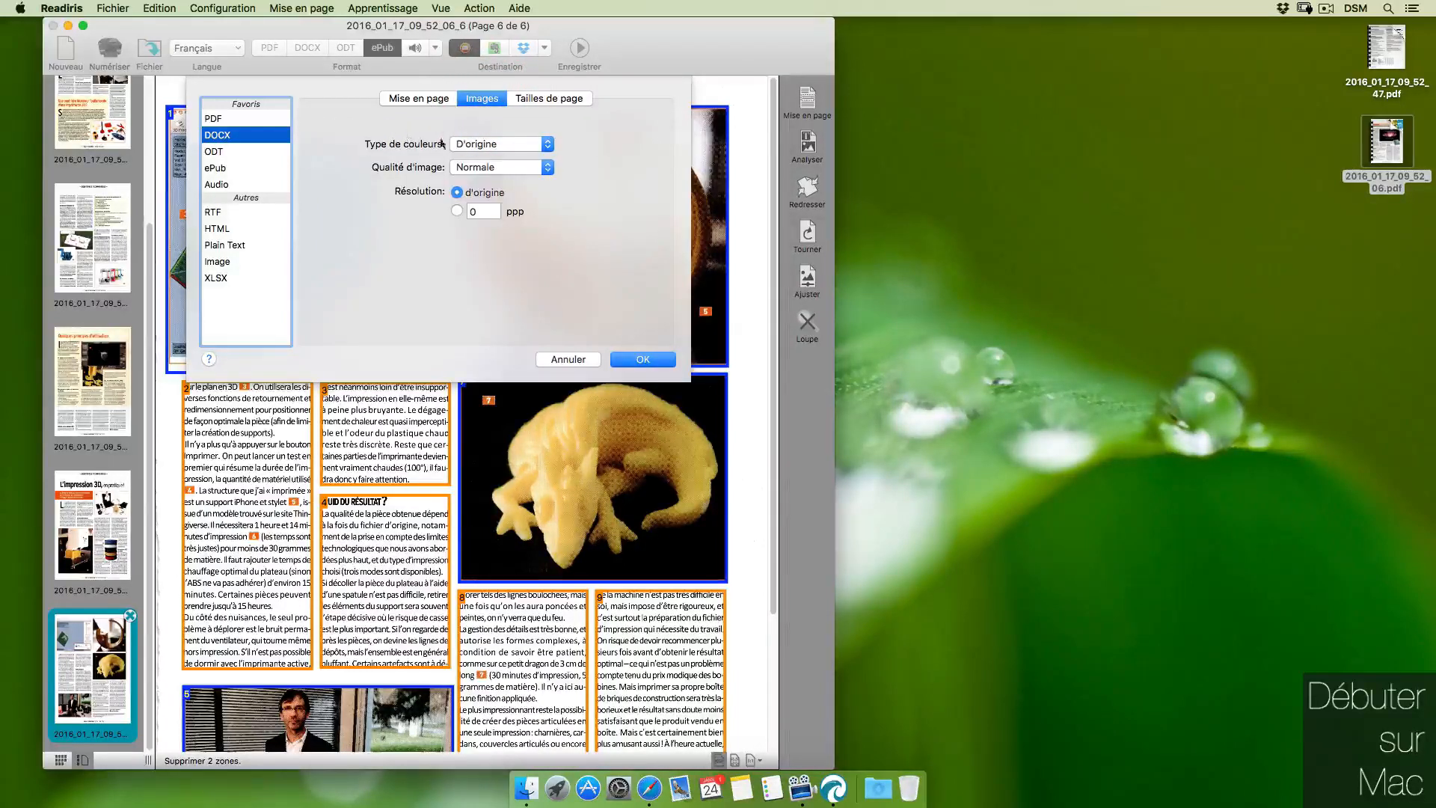
click(483, 144)
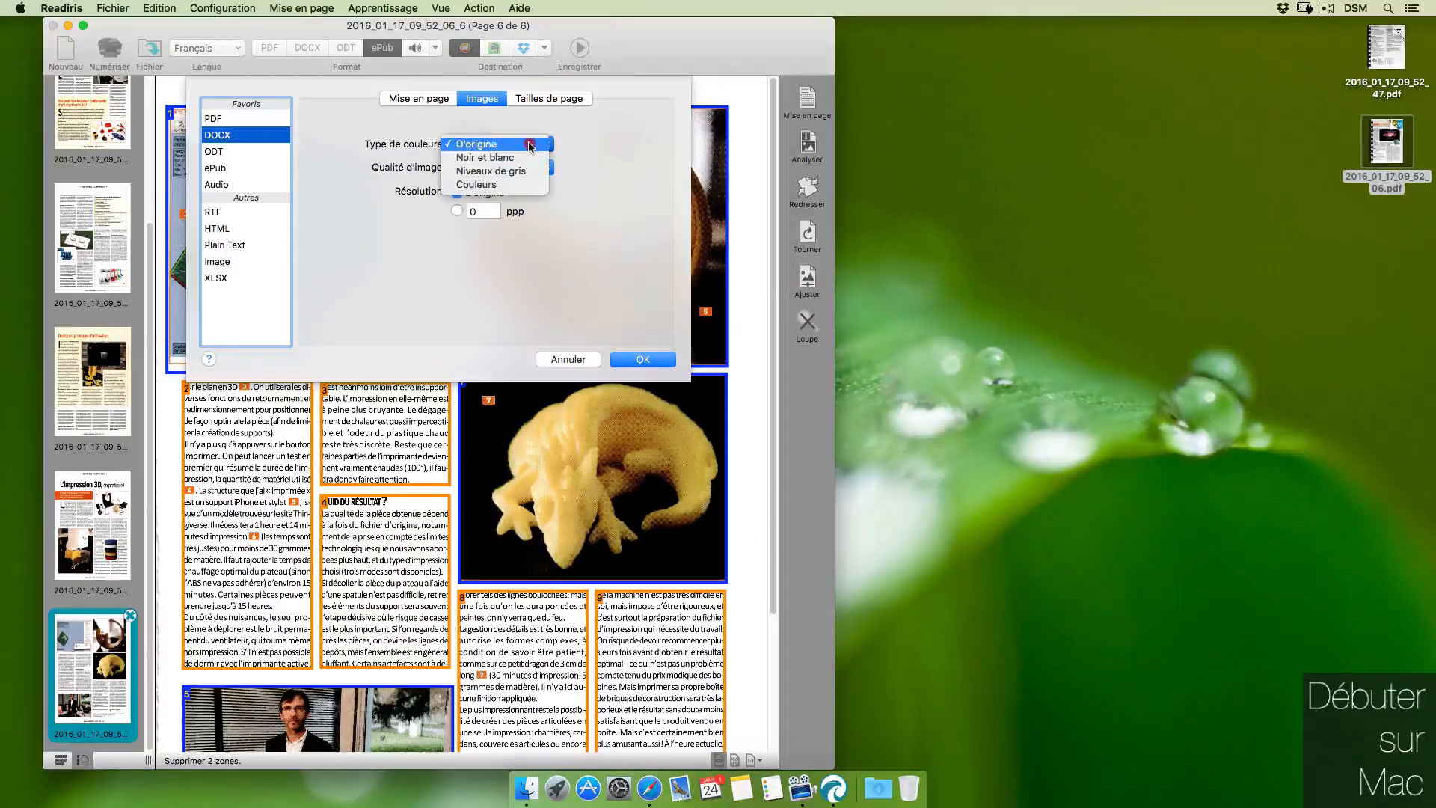
click(573, 138)
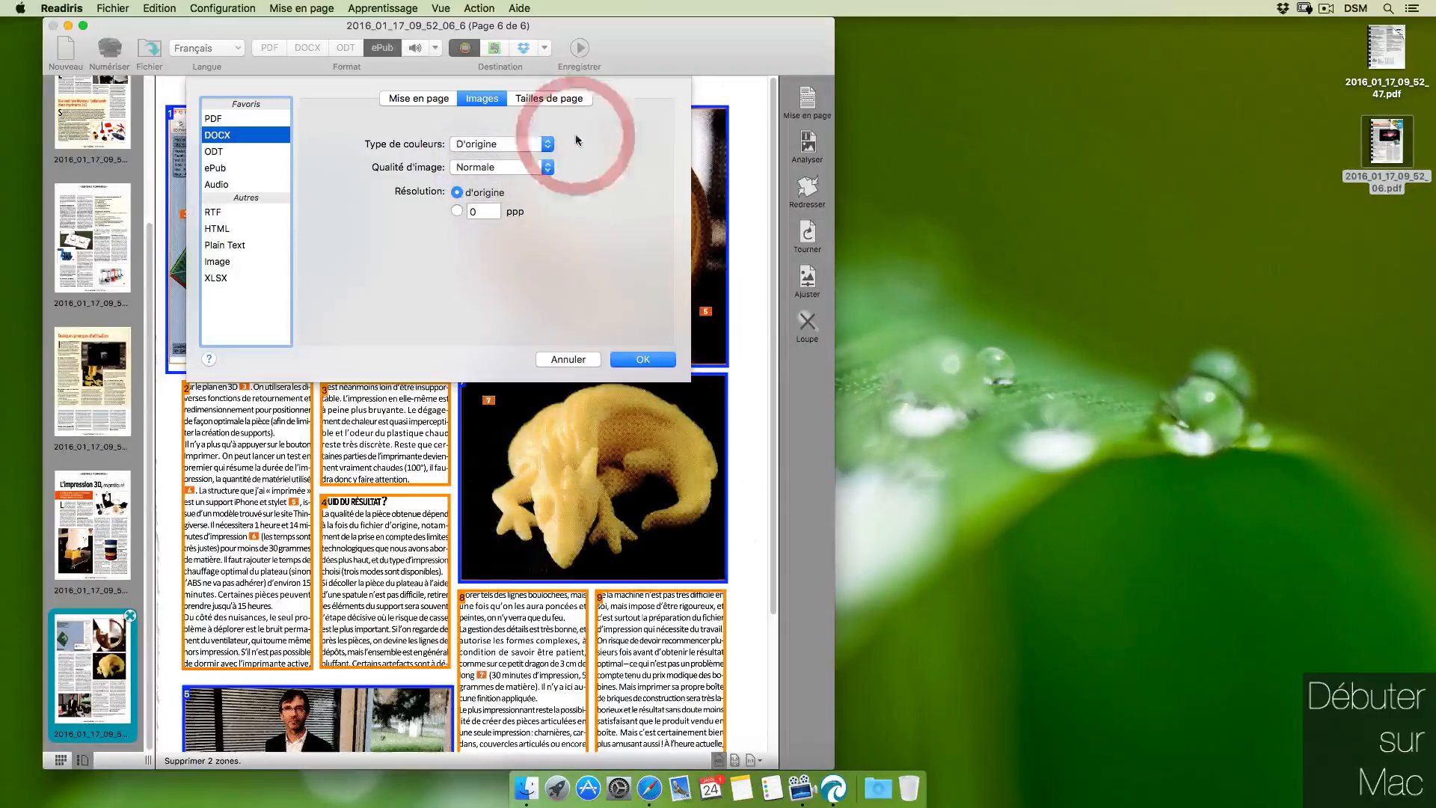
click(540, 167)
click(551, 160)
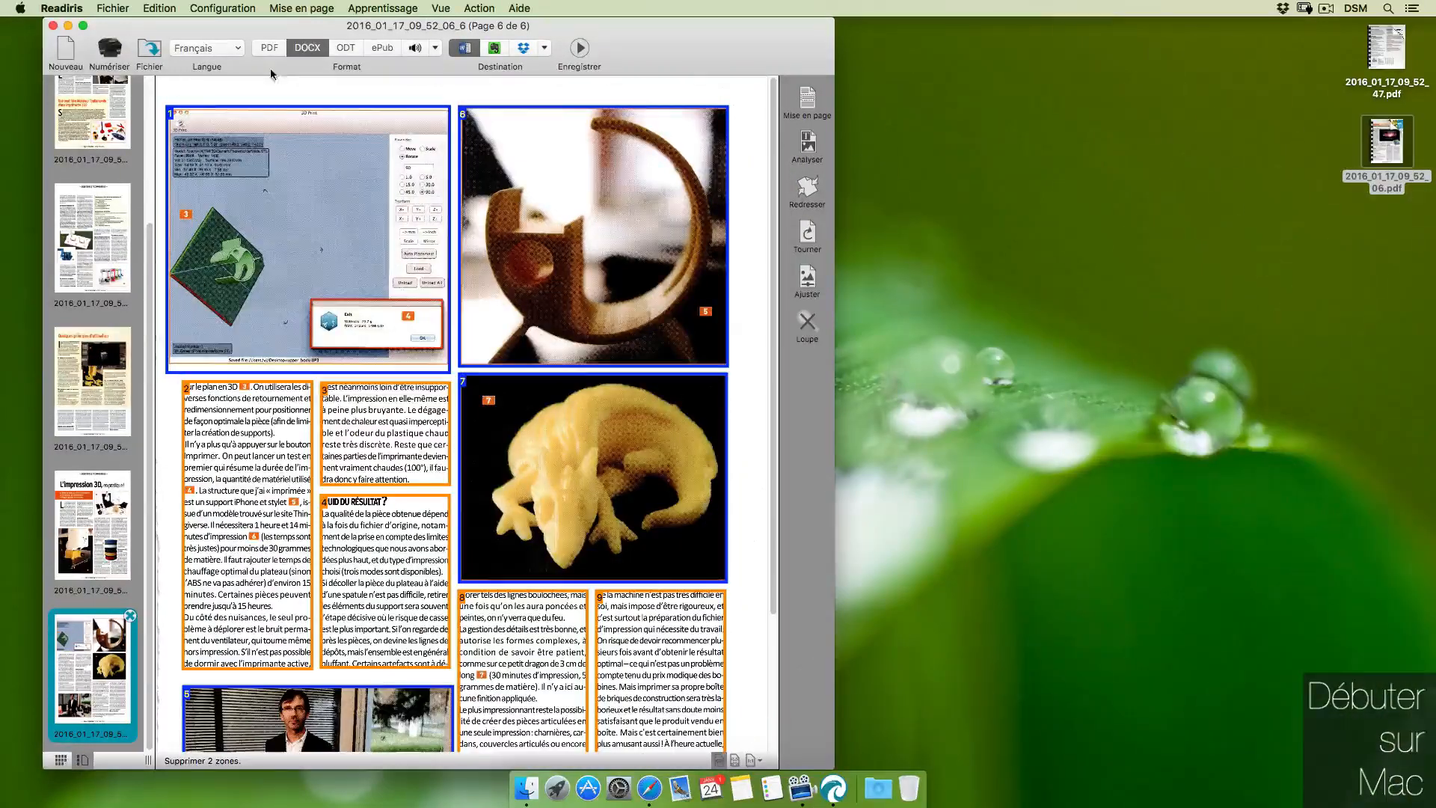
- Set the output format to PDF and choose the first destination rather than PDF+
click(269, 48)
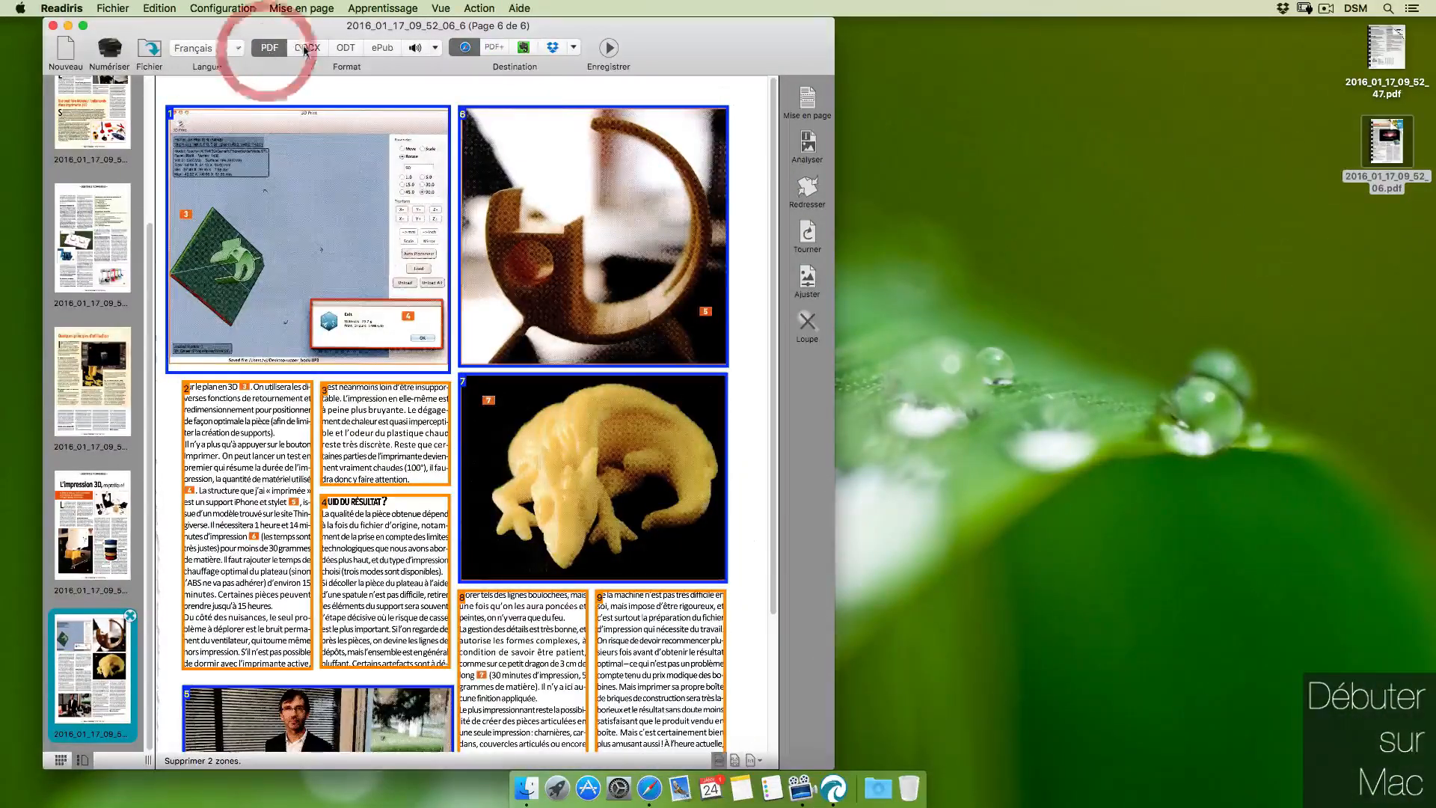
click(462, 49)
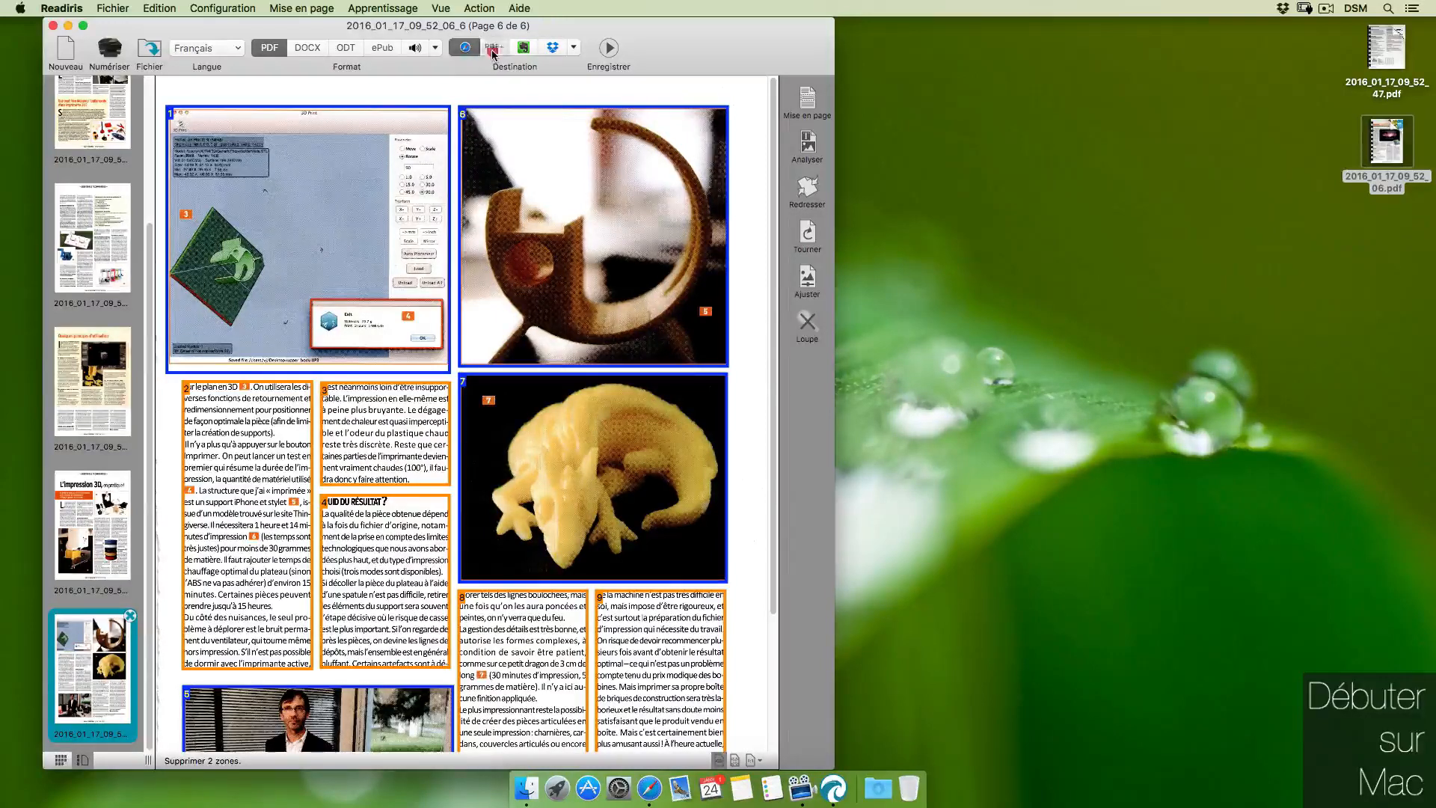
click(458, 48)
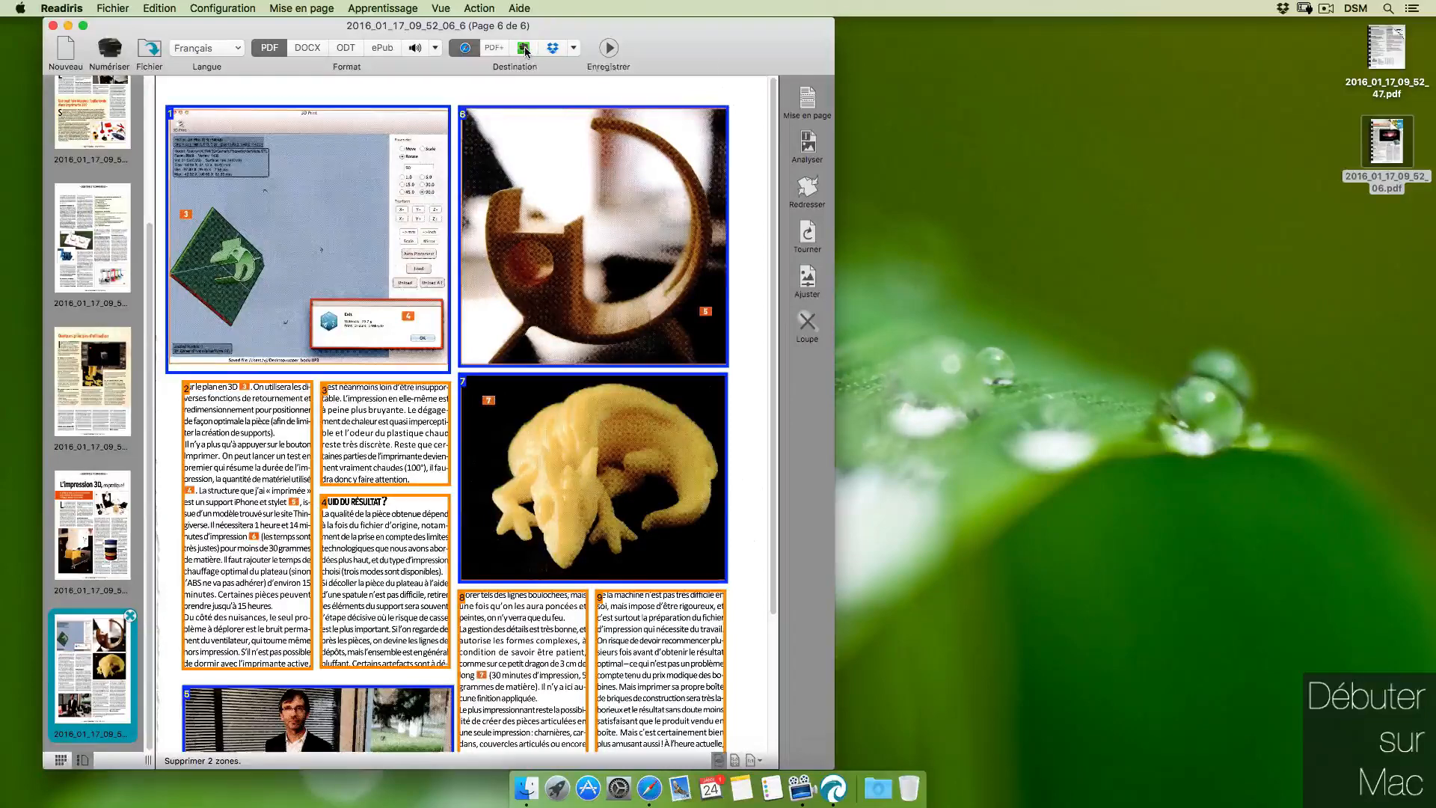
- Open the Dropbox destination settings and check which account types can be added as export destinations
click(554, 49)
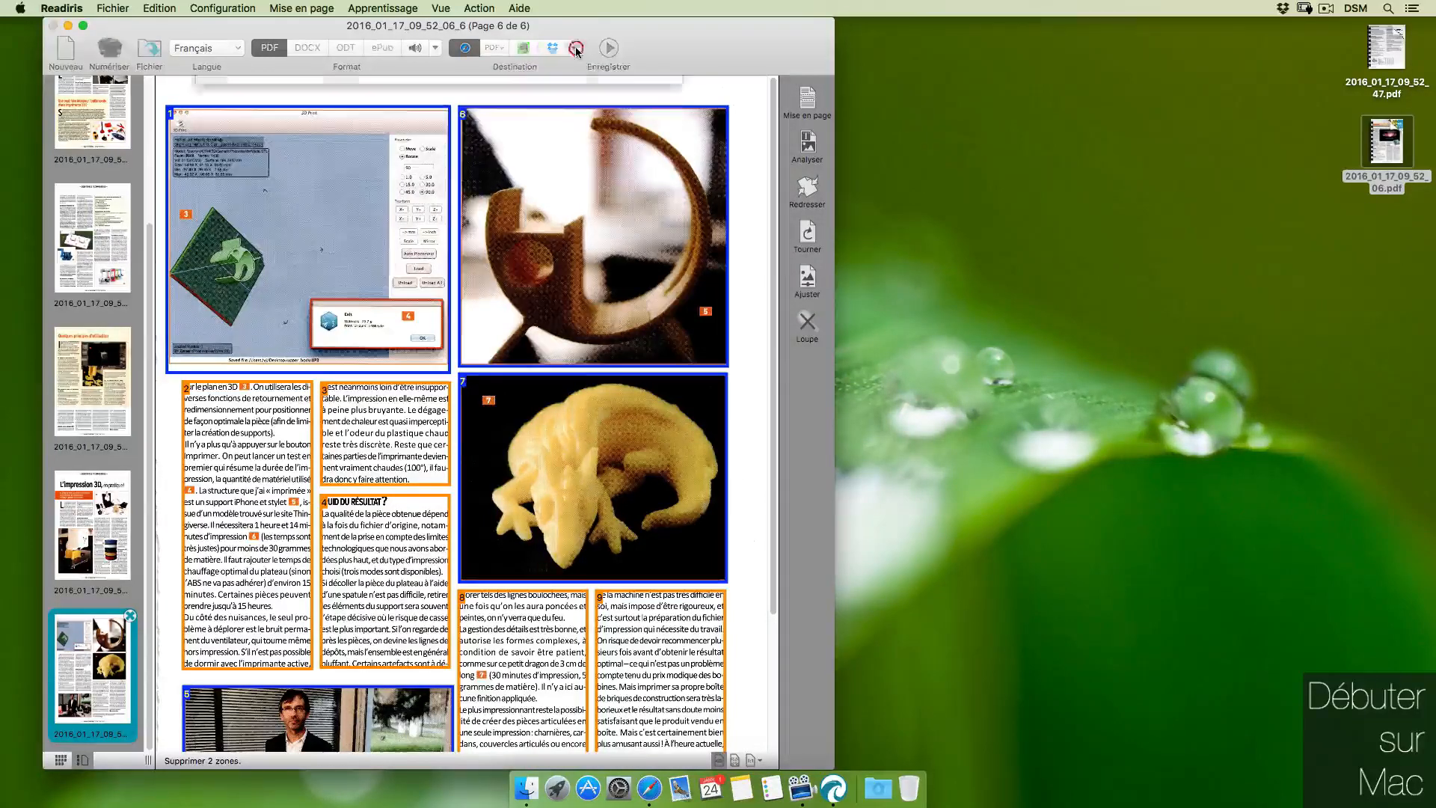
click(310, 325)
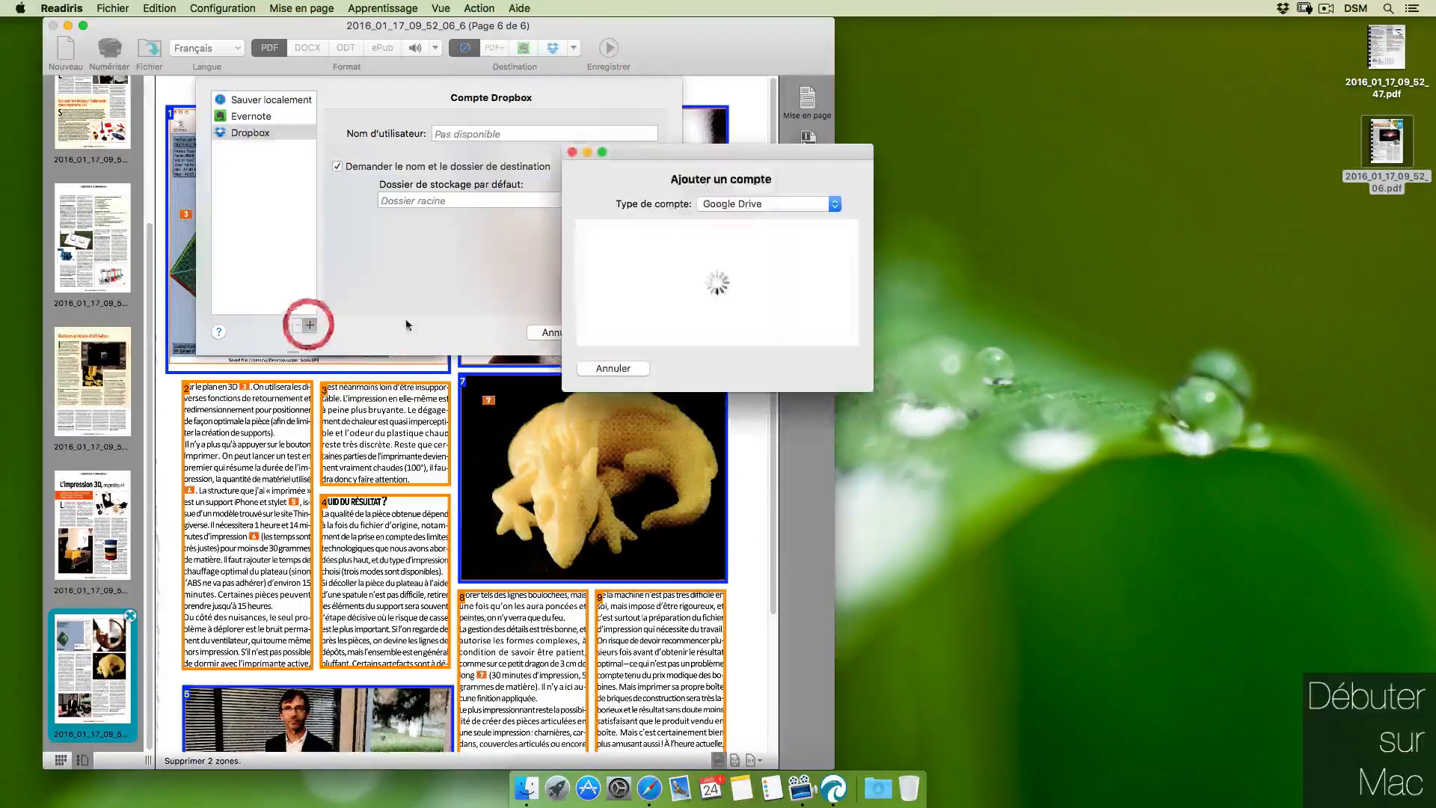
click(816, 204)
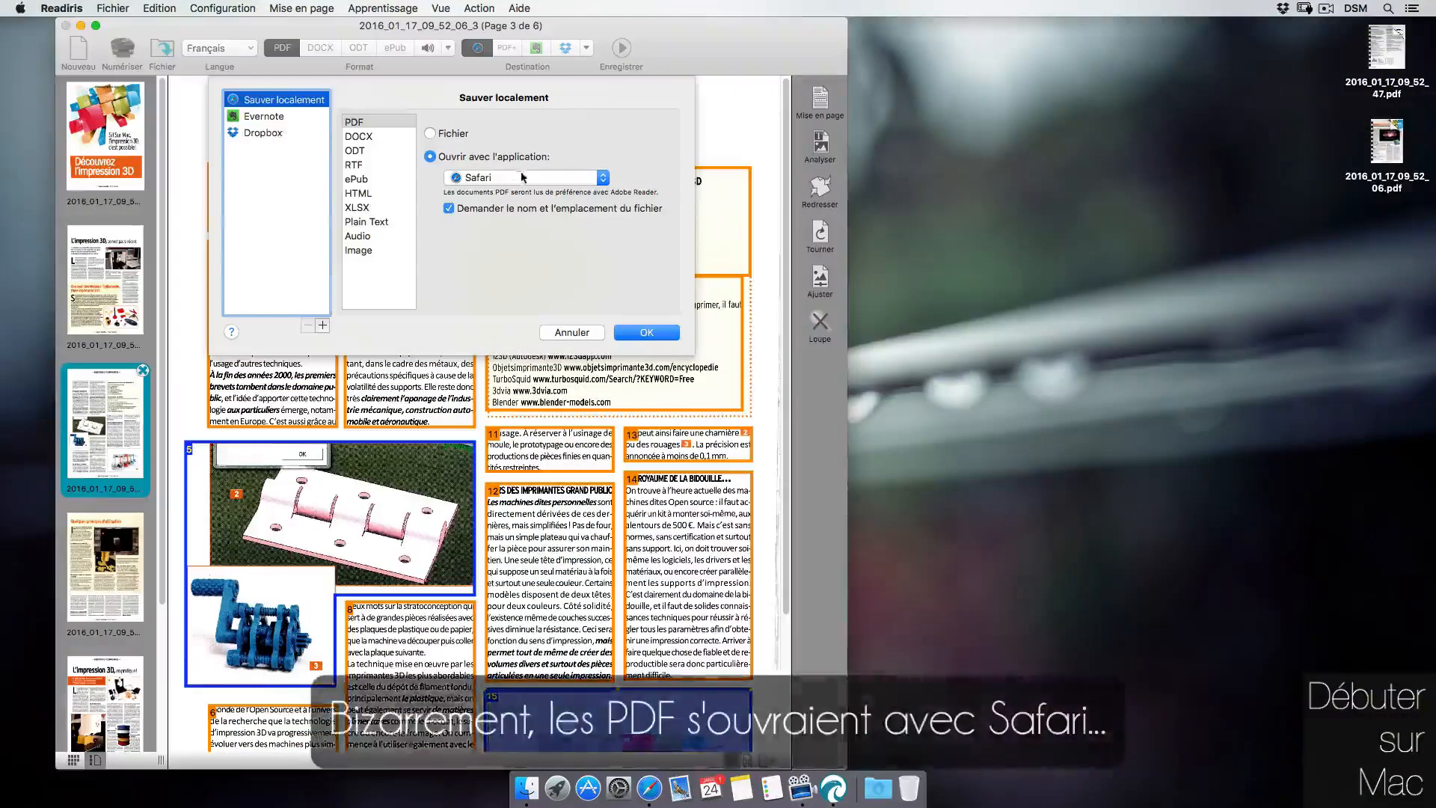
- Set Aperçu as the application that opens locally saved PDF files
click(523, 177)
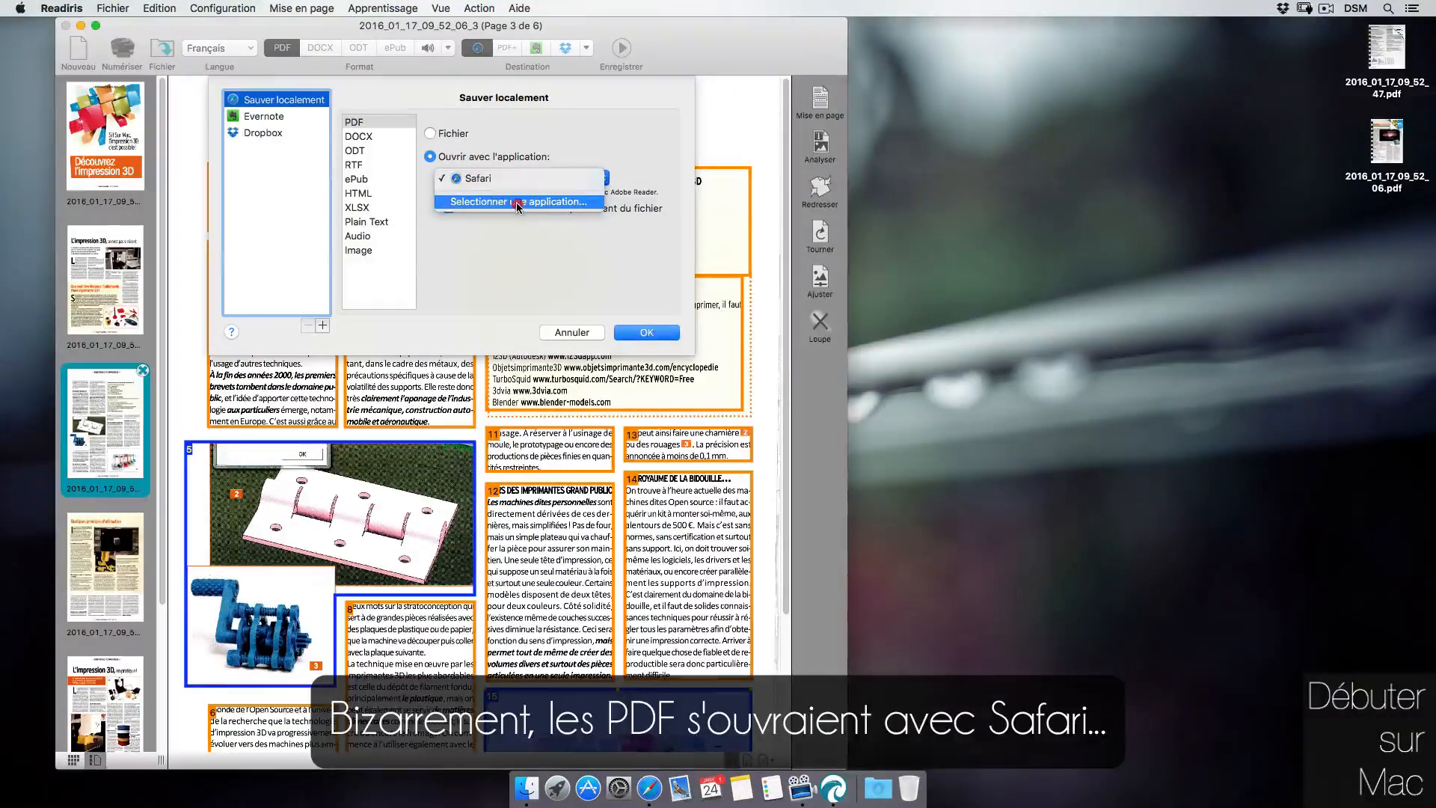
click(519, 204)
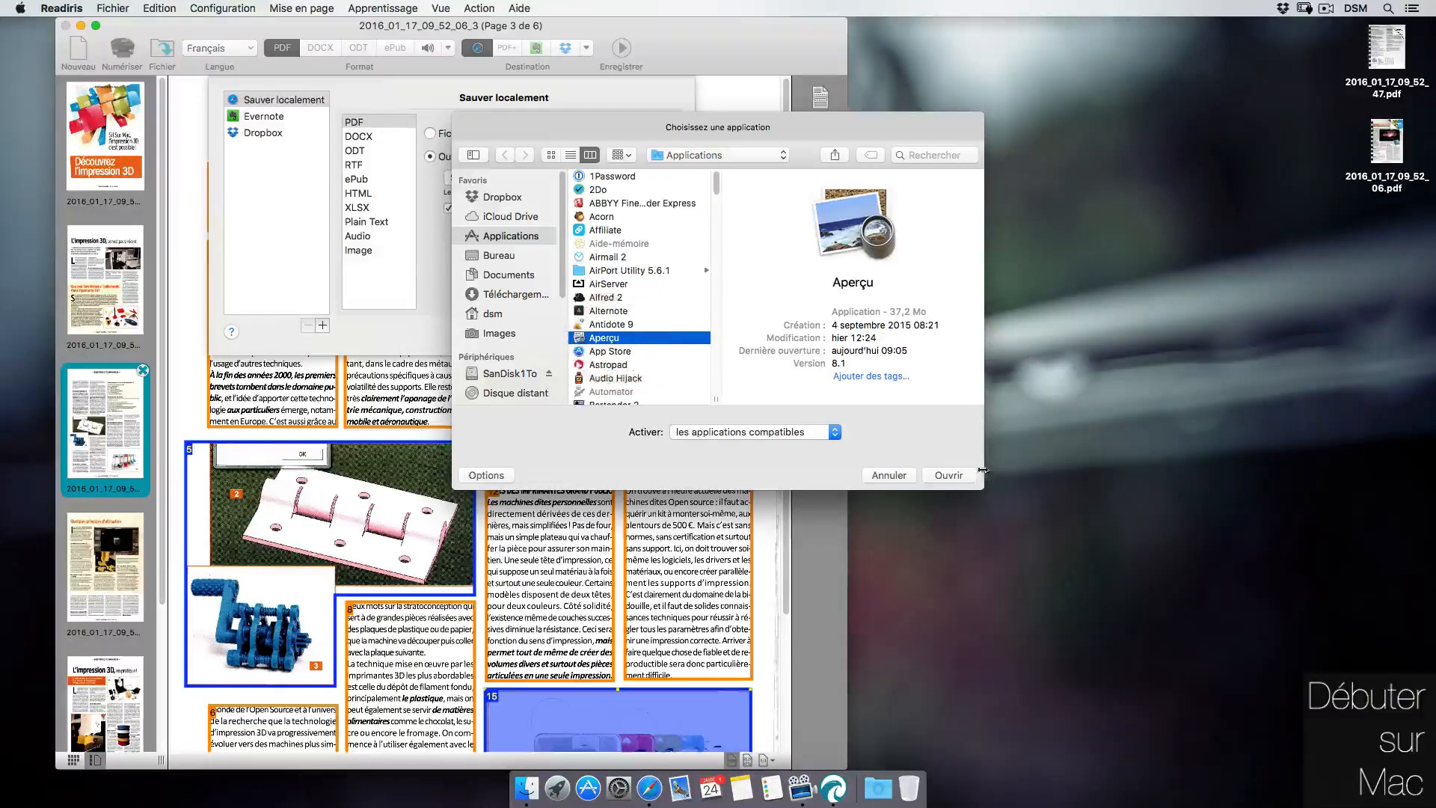
click(949, 475)
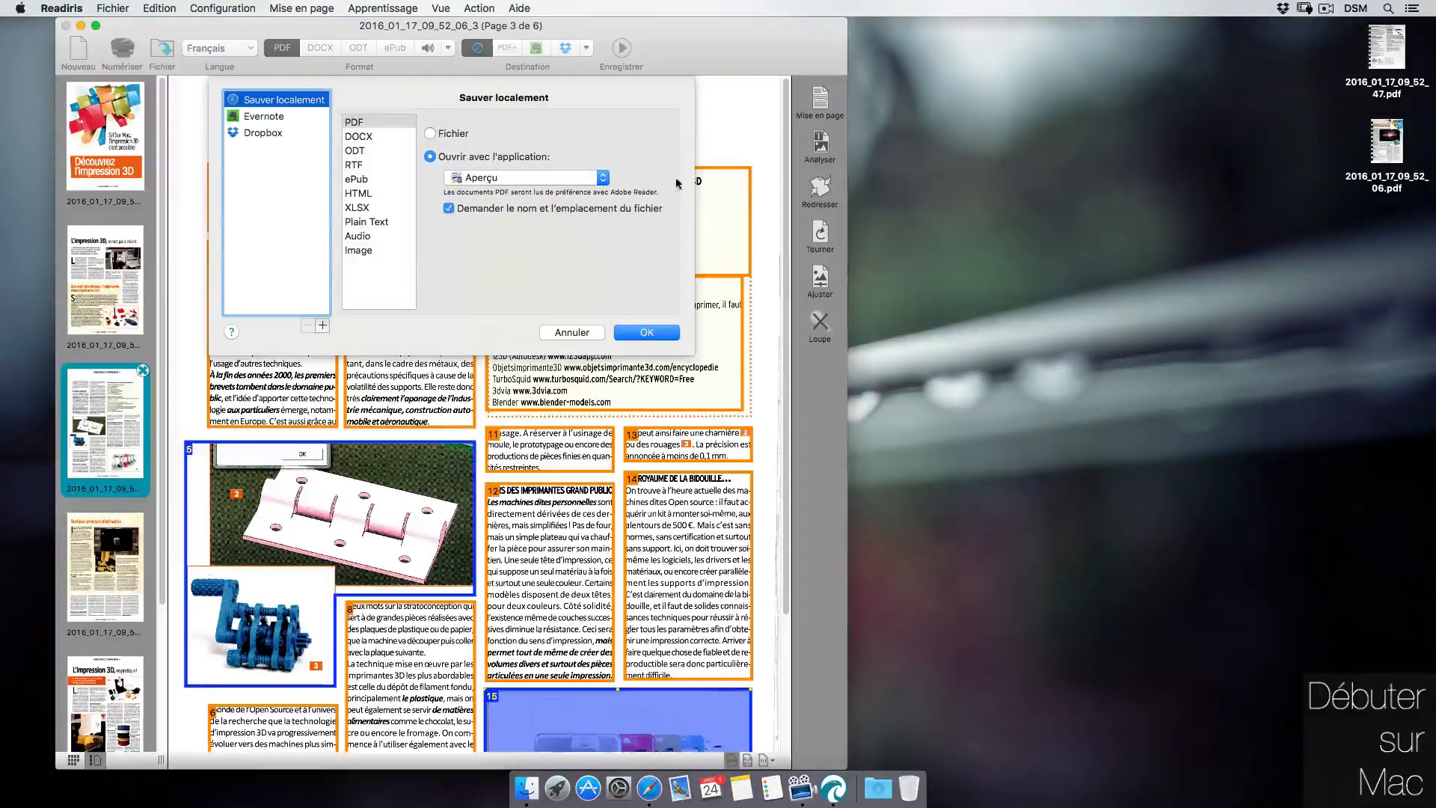
- Check the opening applications assigned to DOCX, ODT and ePub, and accept the local saving settings
click(368, 138)
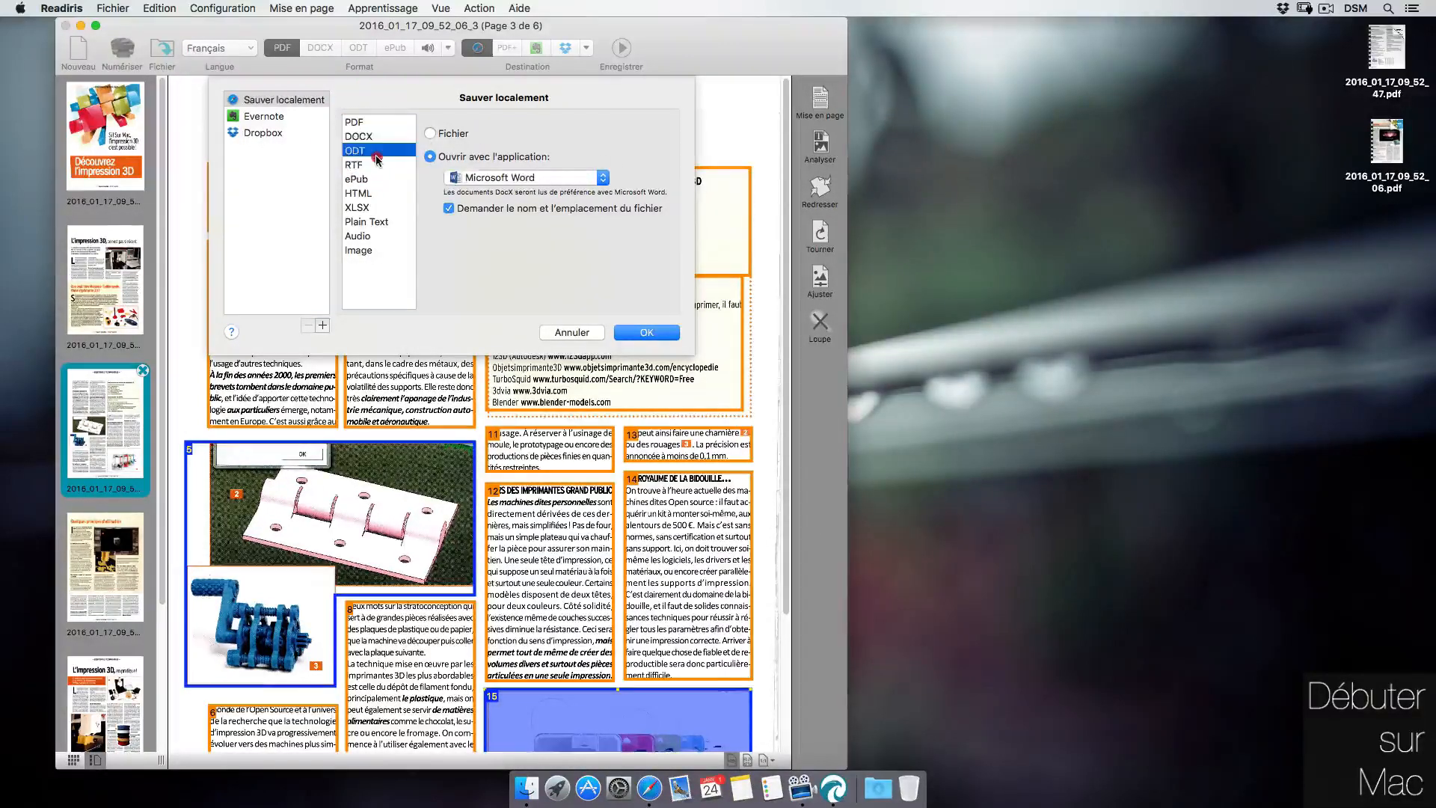
click(376, 179)
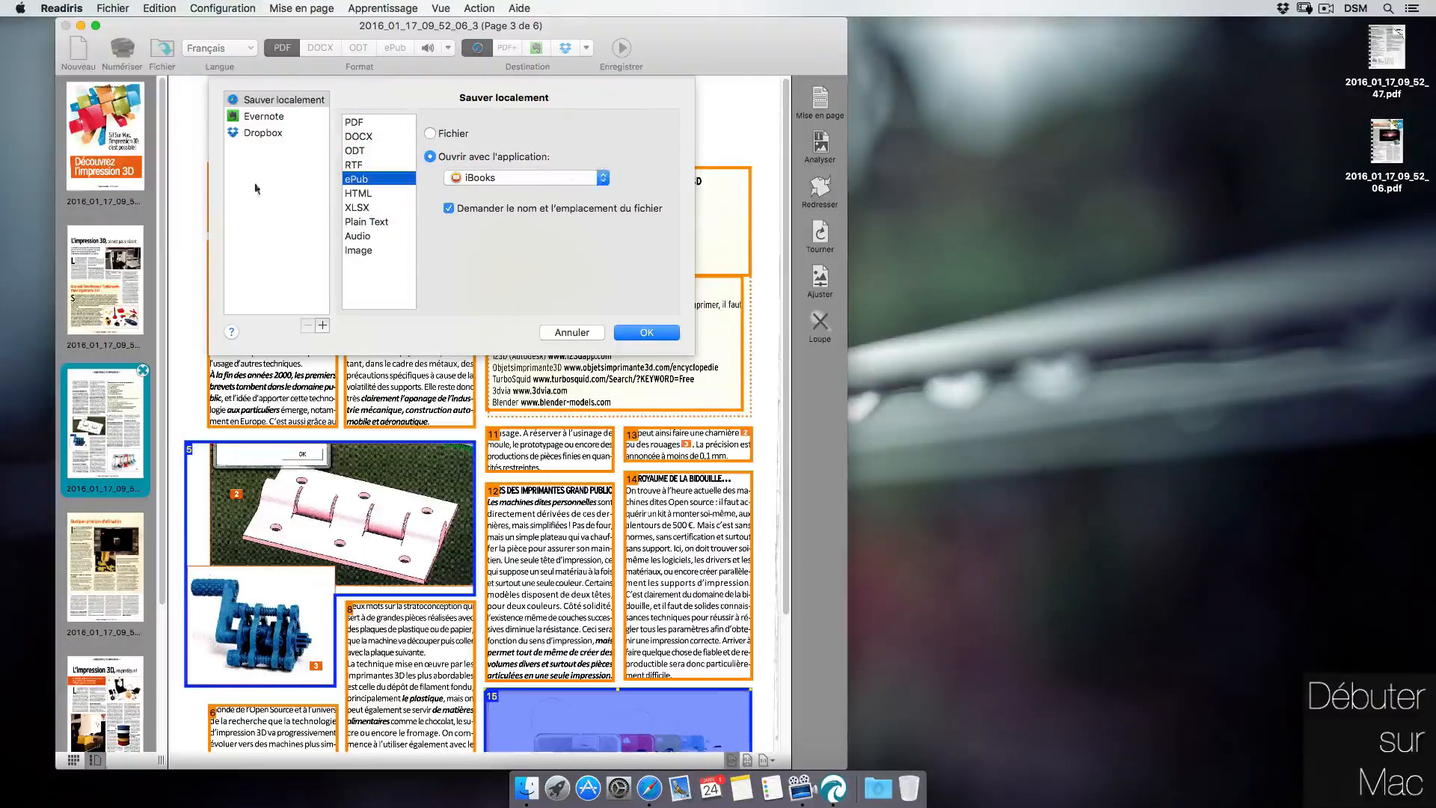
click(644, 332)
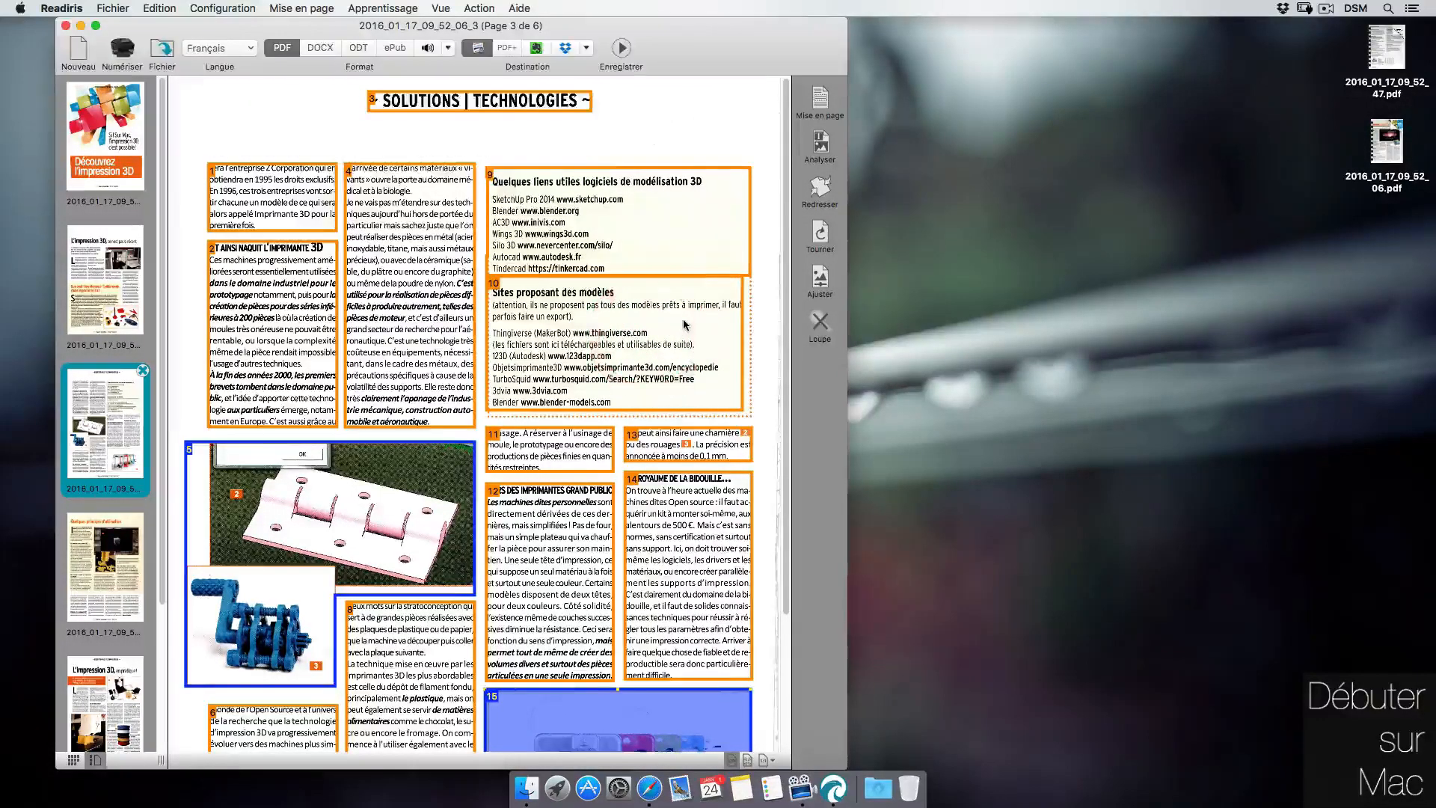
- Save the recognised document as 2016_01_17_09_52_06_1.pdf on the Bureau, replacing the existing file
click(577, 202)
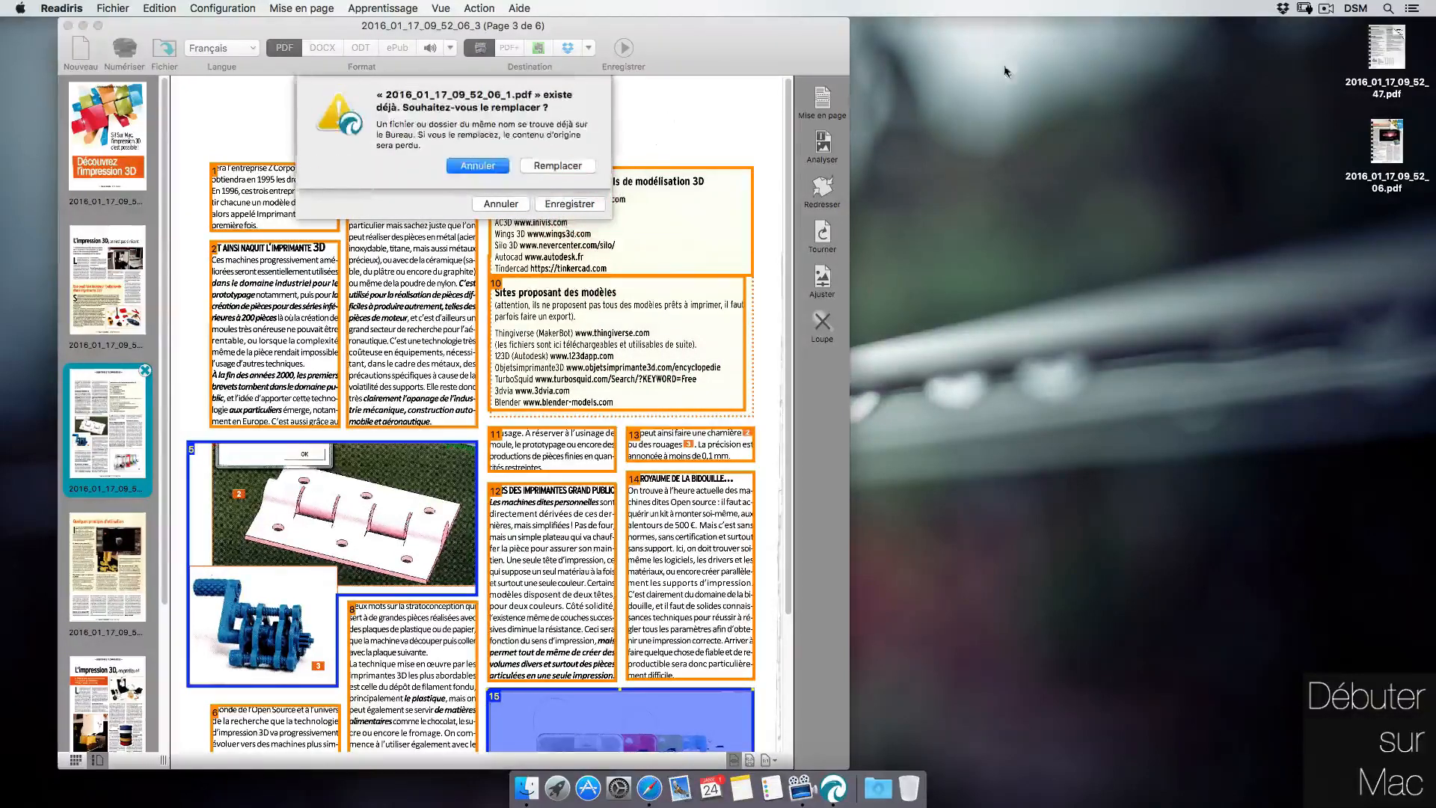
key(Return)
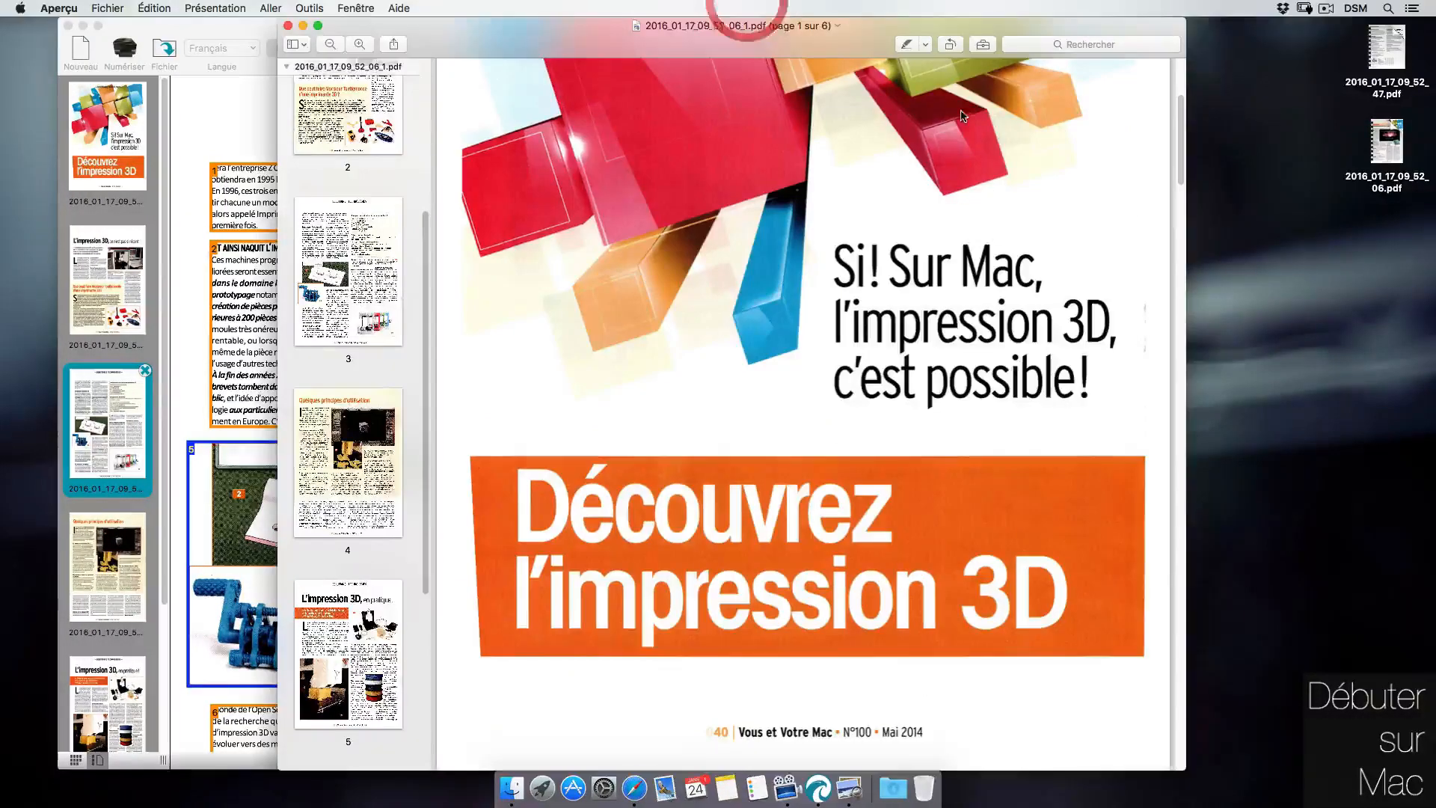
- Narrow the Aperçu window and examine the exported PDF's first pages at several zoom levels
drag(1184, 770, 1111, 770)
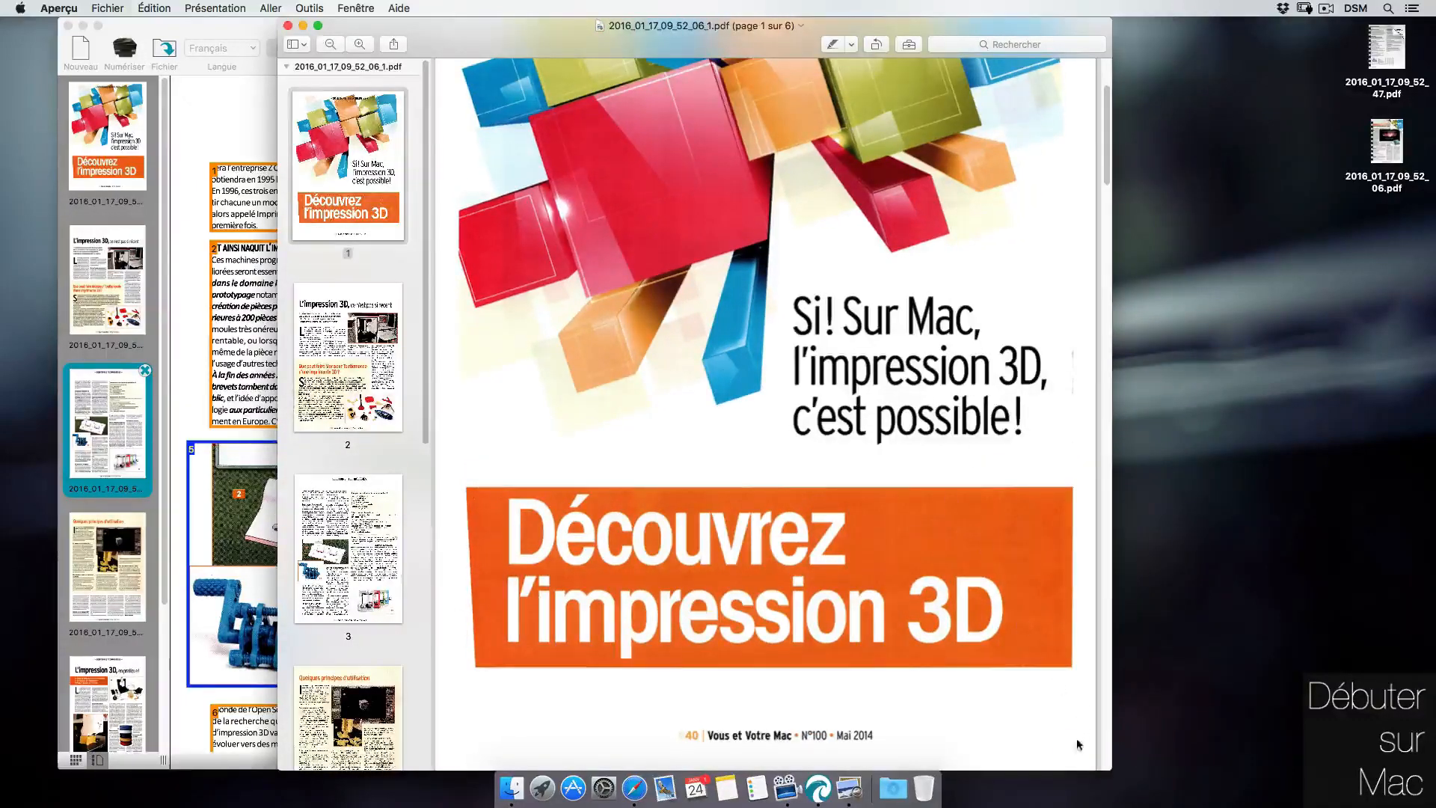
click(330, 44)
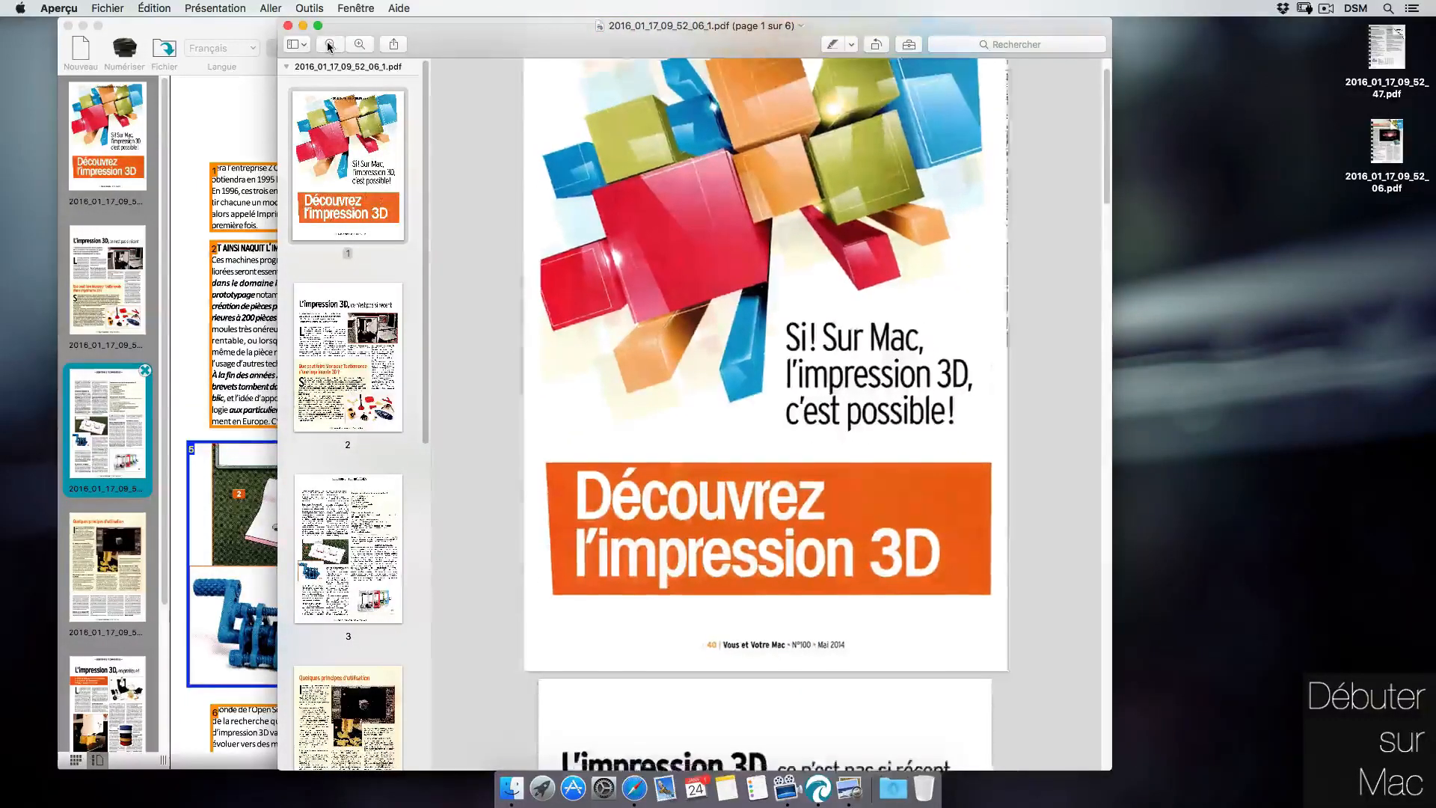
click(330, 44)
click(1097, 687)
drag(1096, 687, 1199, 63)
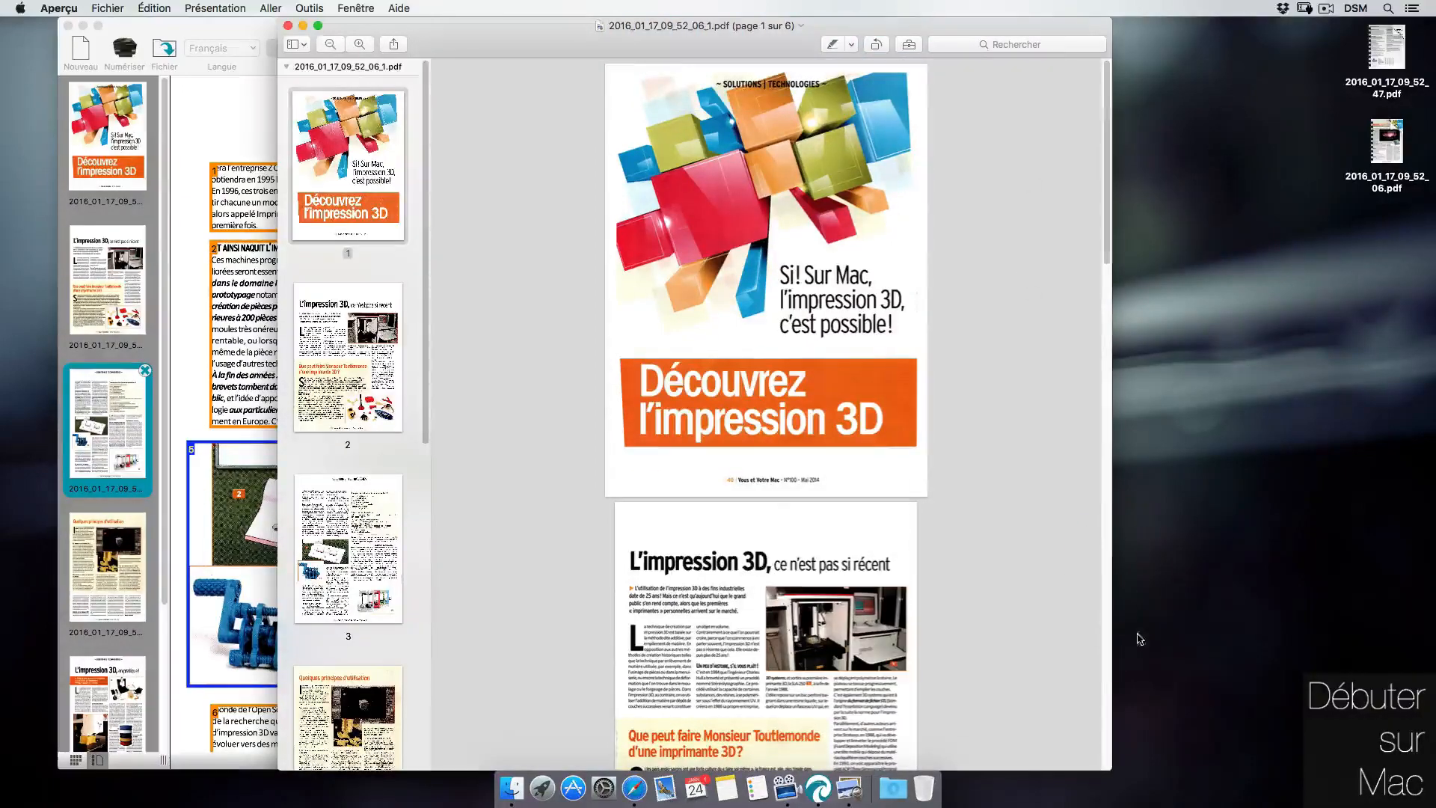
click(360, 45)
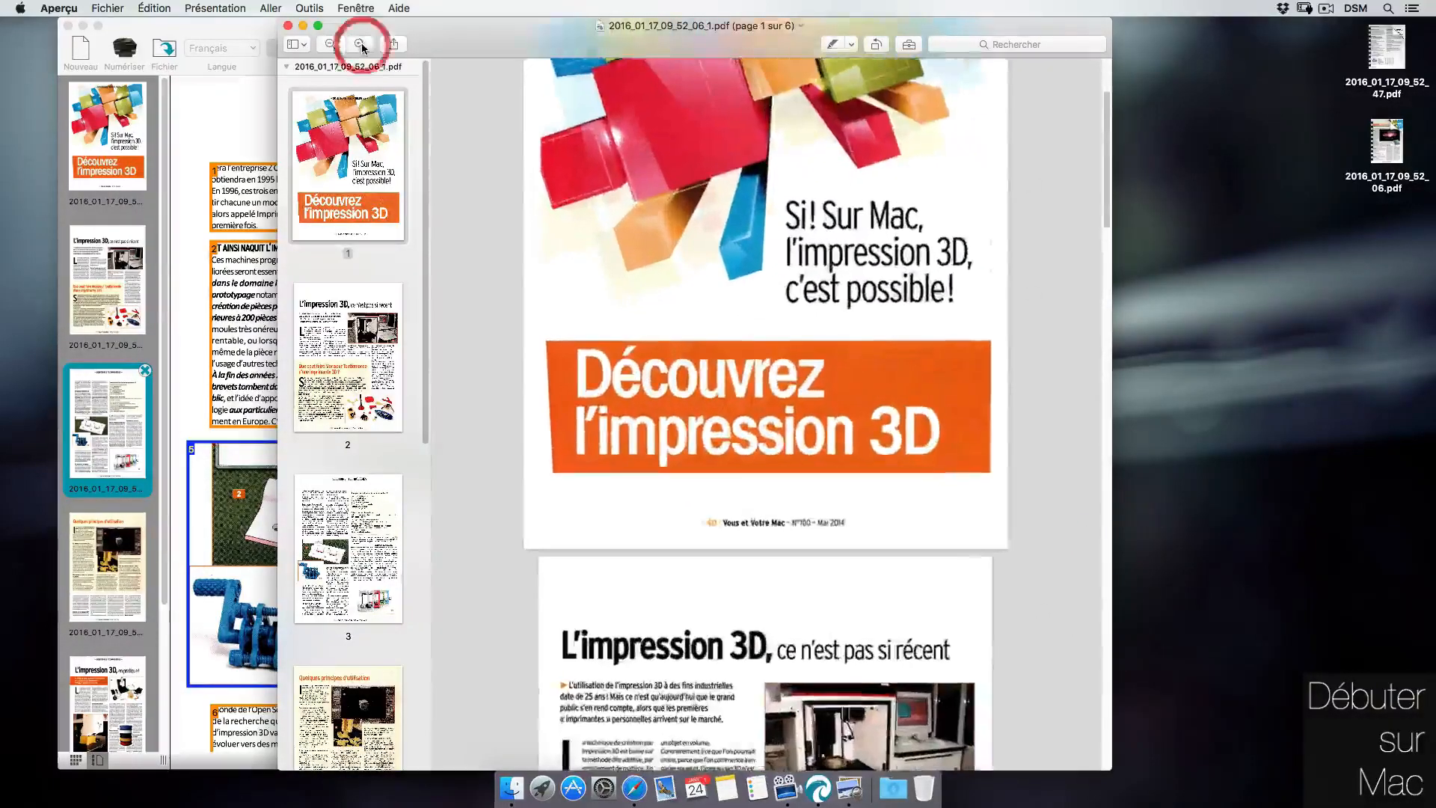
click(359, 45)
- Test the cover's text recognition by selecting "Si! Sur Mac, l'impression 3D, c'est possible!"
click(611, 365)
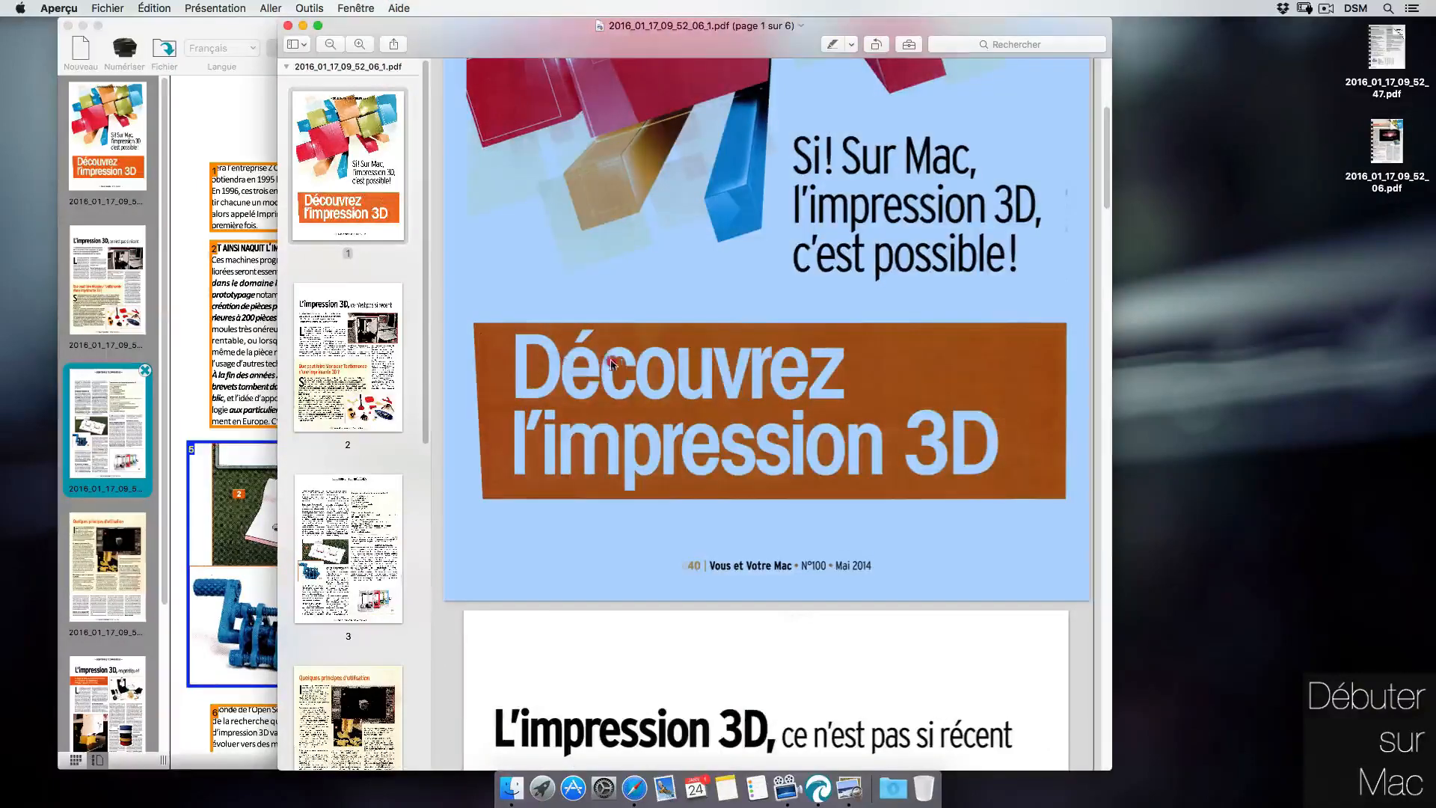
click(812, 287)
drag(1024, 256, 778, 135)
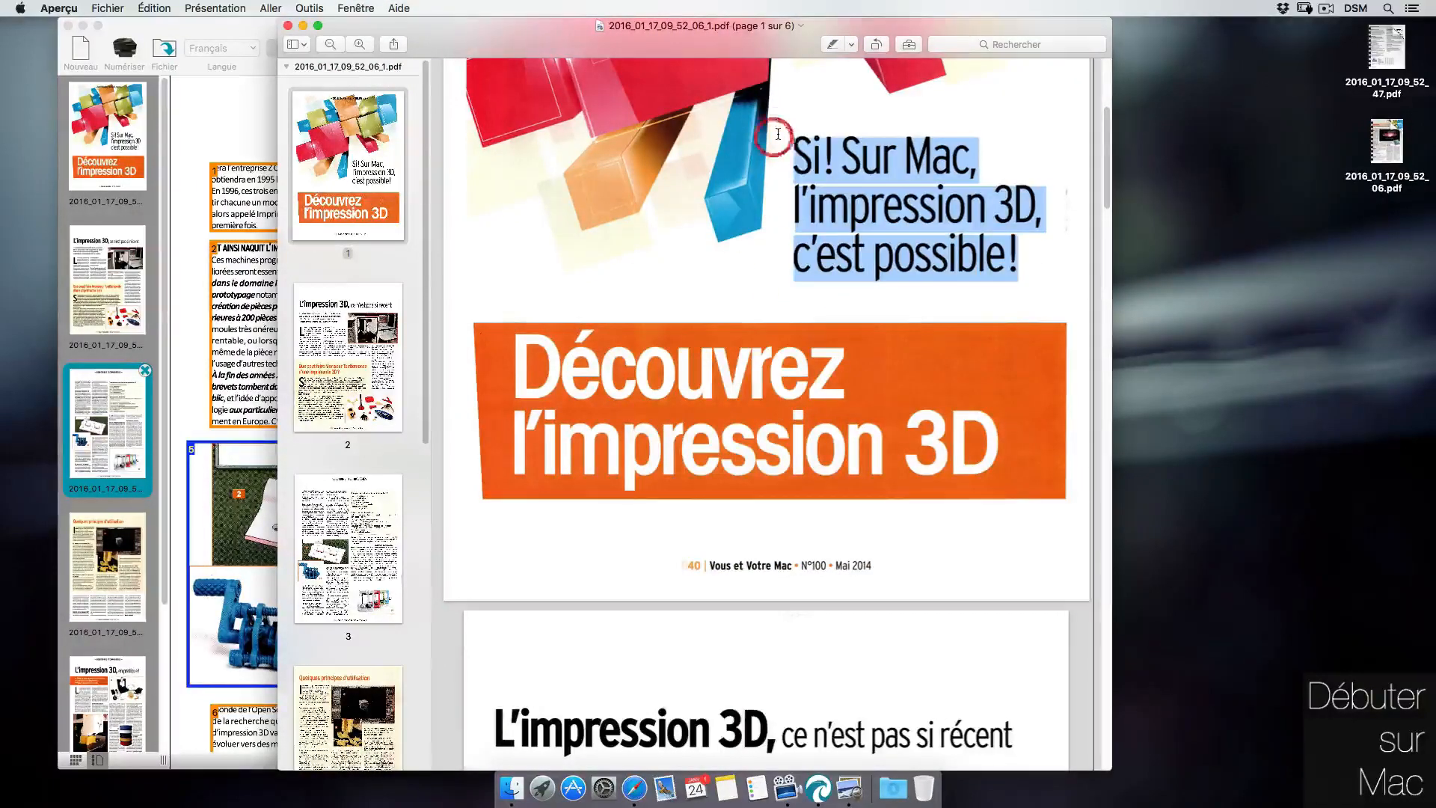
- Copy the body text under the heading "Que peut faire Monsieur Toutlemonde d'une imprimante 3D?" on page 2
click(366, 377)
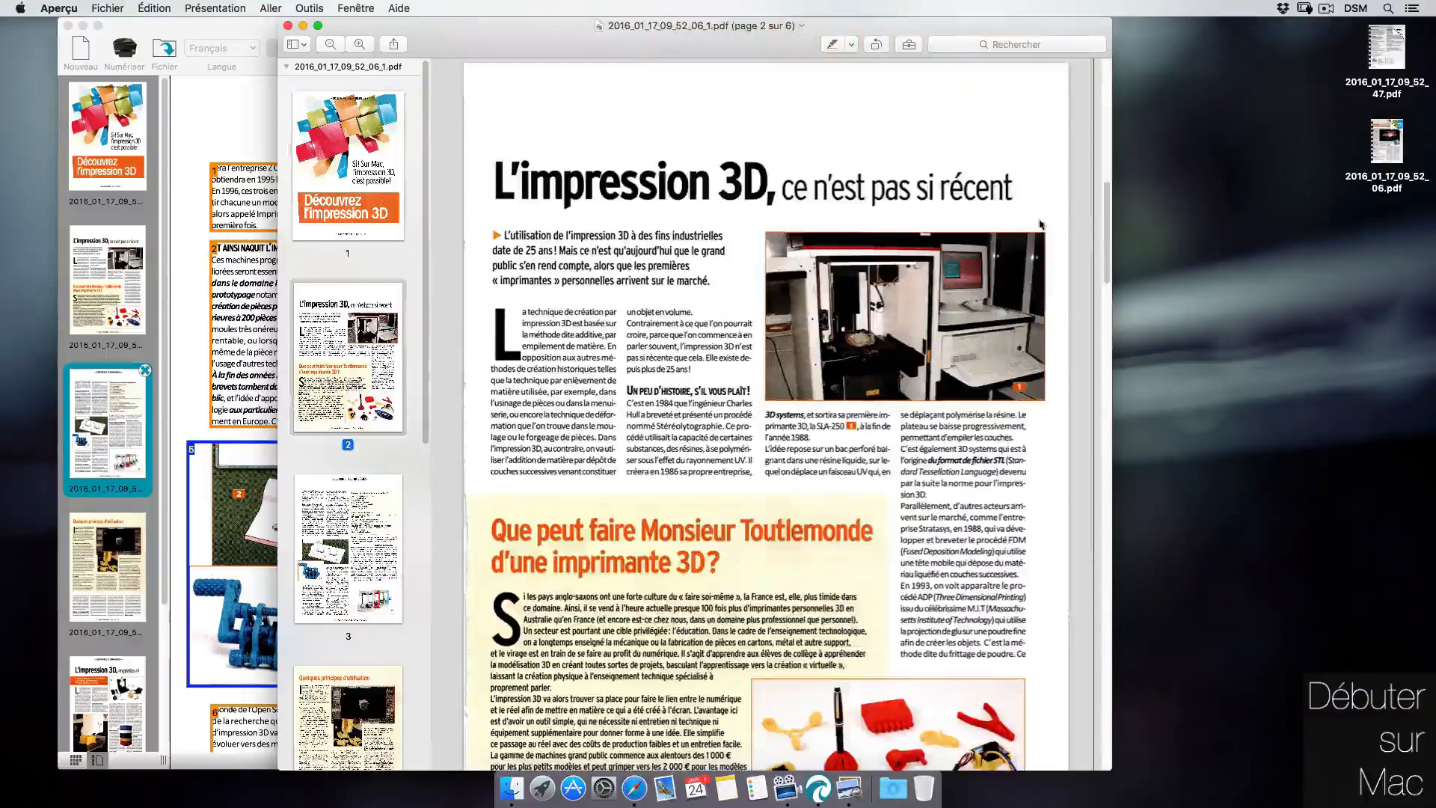
drag(1108, 193, 1115, 235)
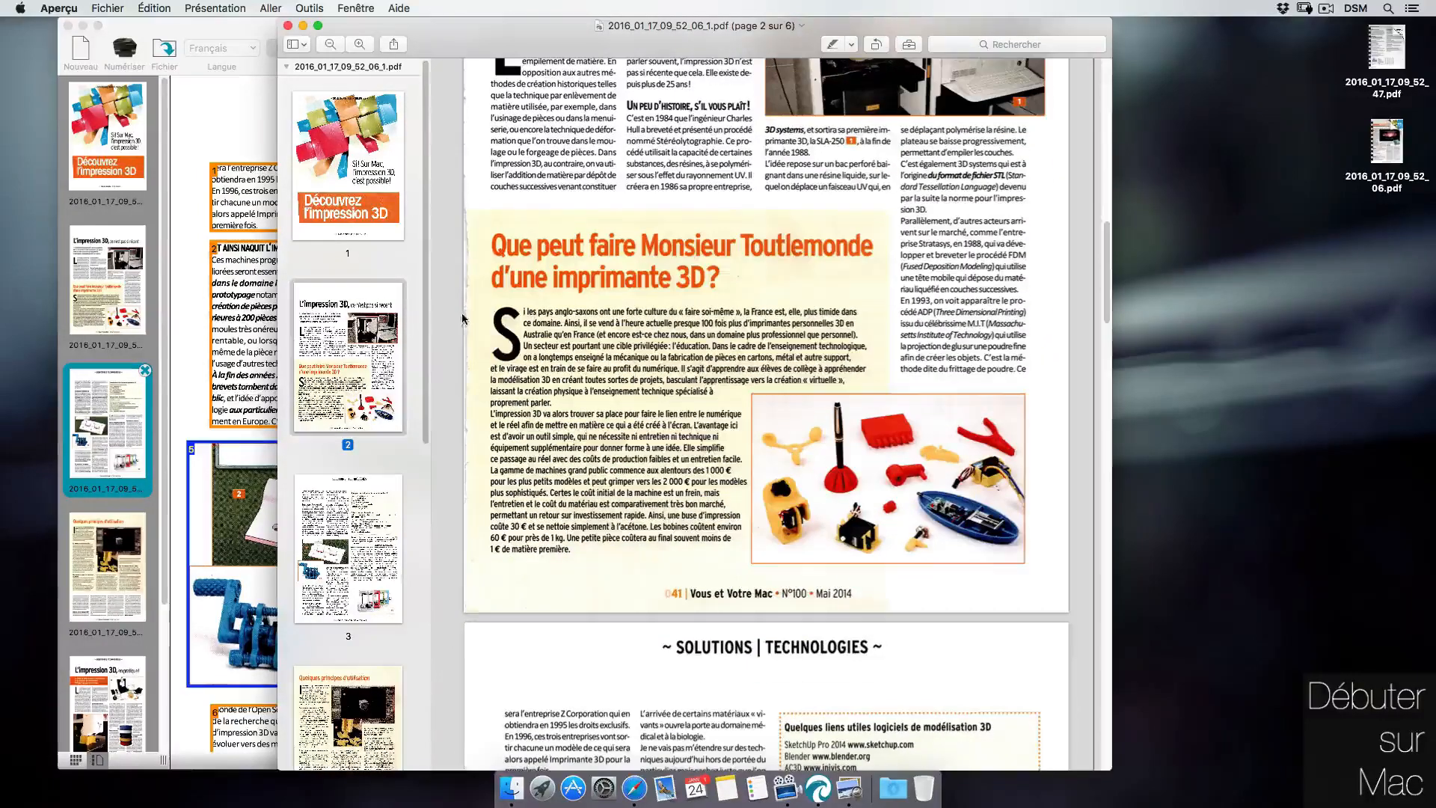
drag(493, 313, 693, 550)
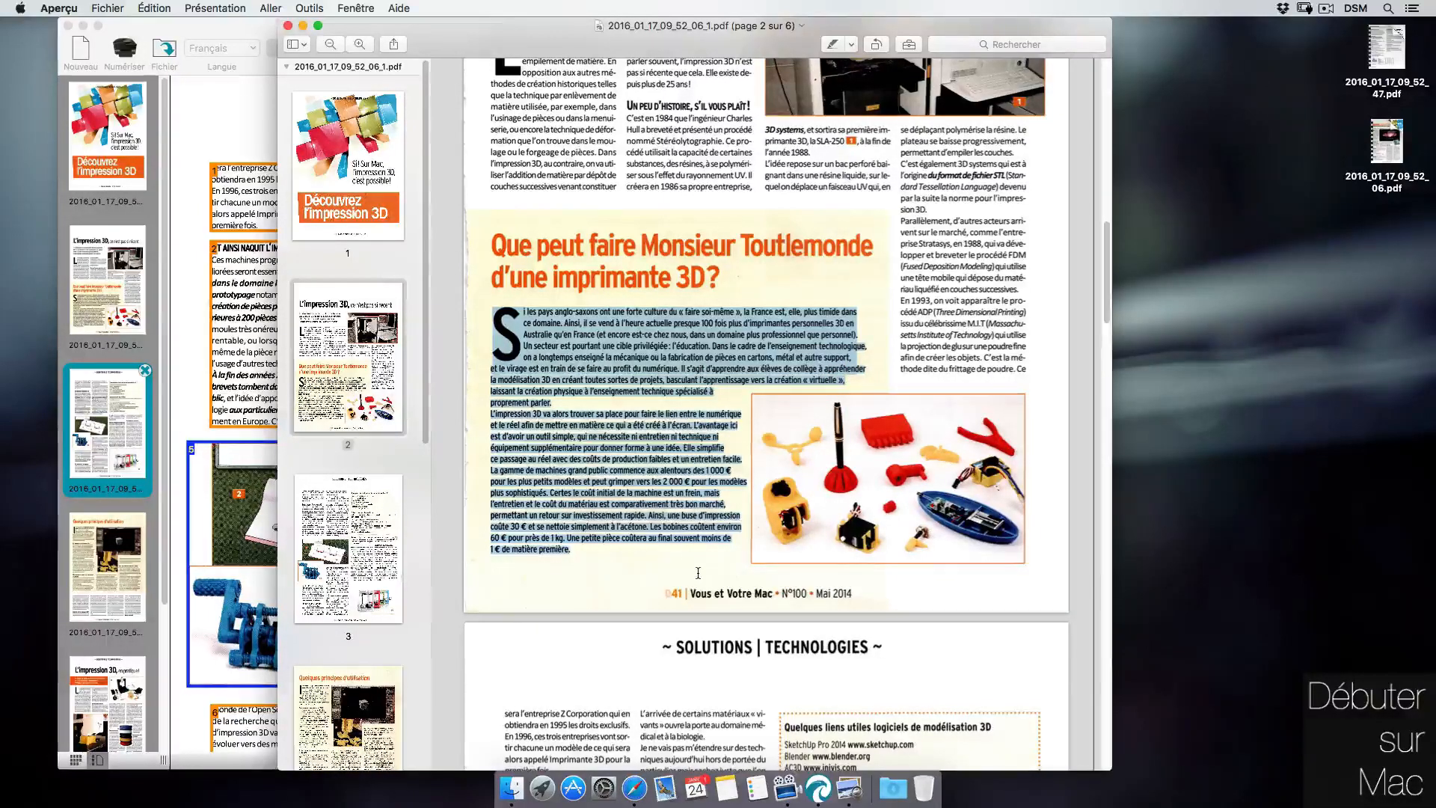
key(super+c)
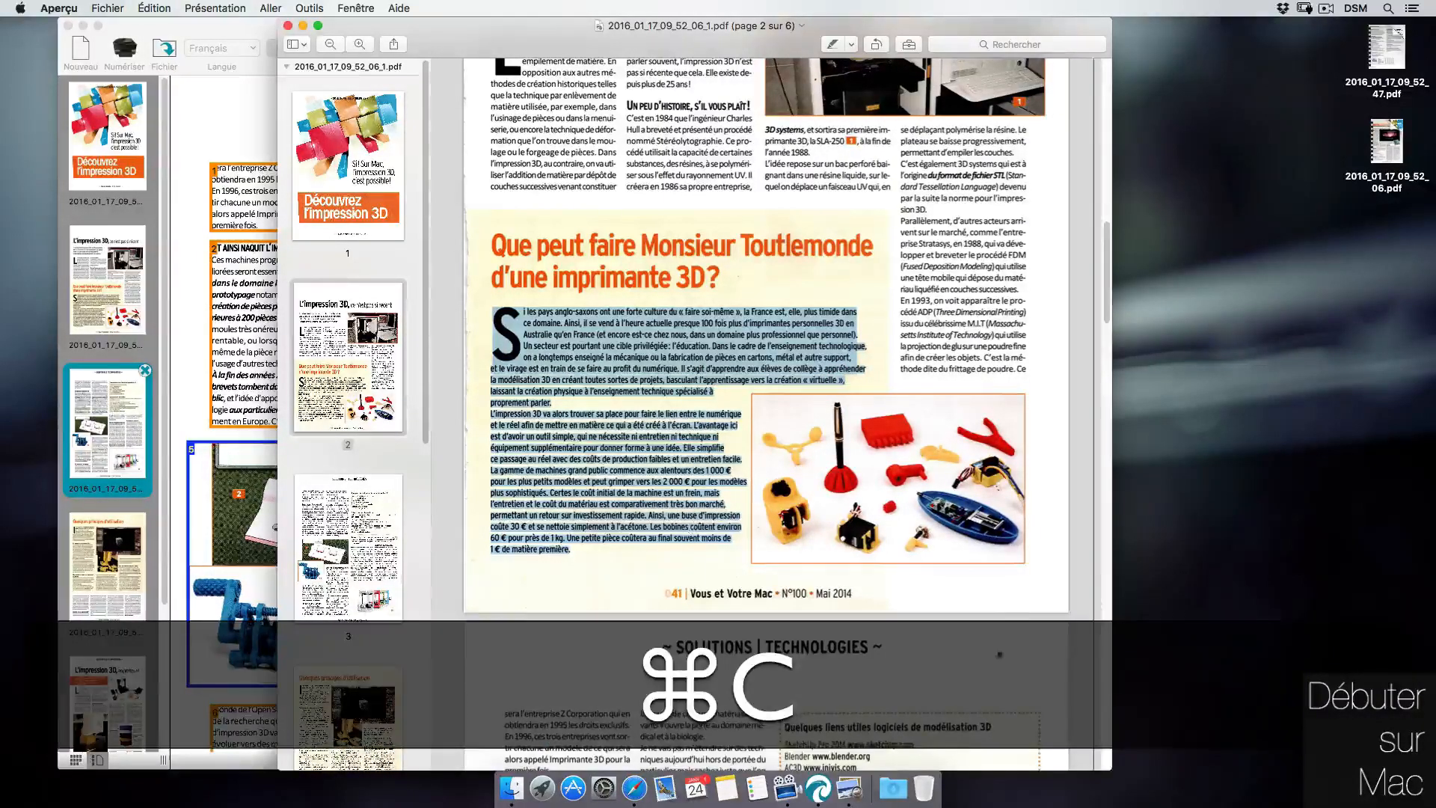
- Switch to TextEdit and paste the copied article text into a new document
key(super+space)
text(te)
key(Return)
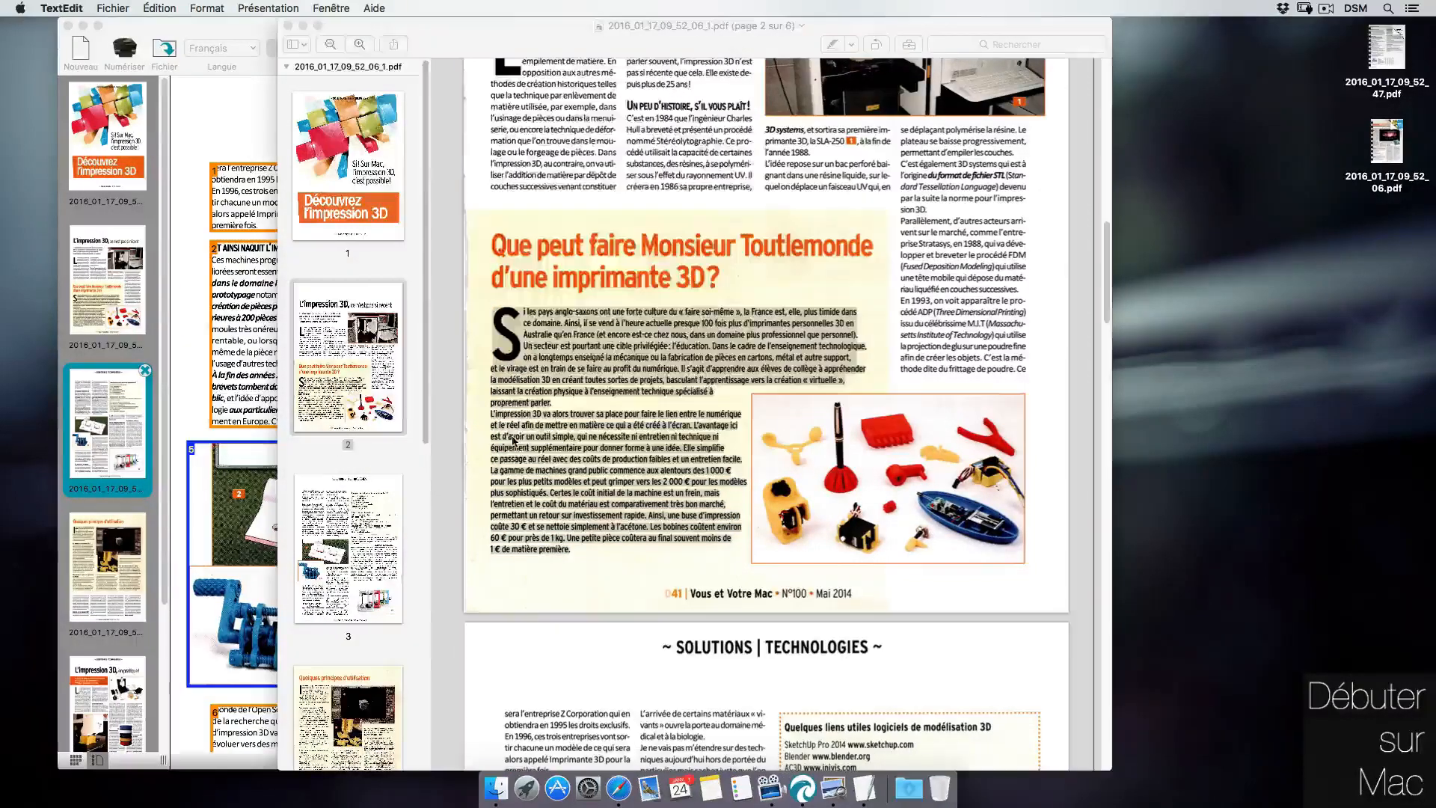
key(super+n)
key(super+v)
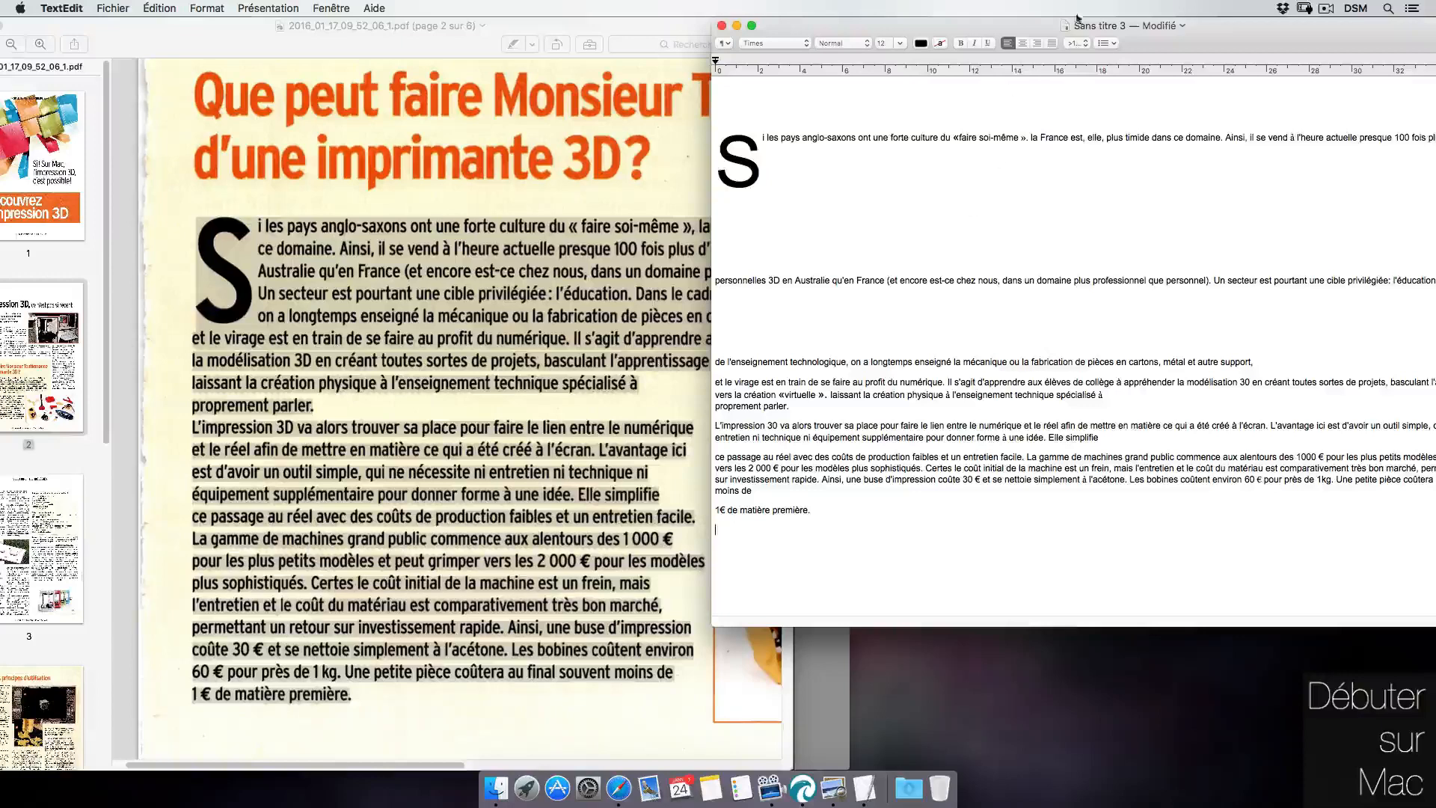
- Compare the pasted text with the original article beside it, then close the untitled TextEdit document
drag(986, 26, 906, 26)
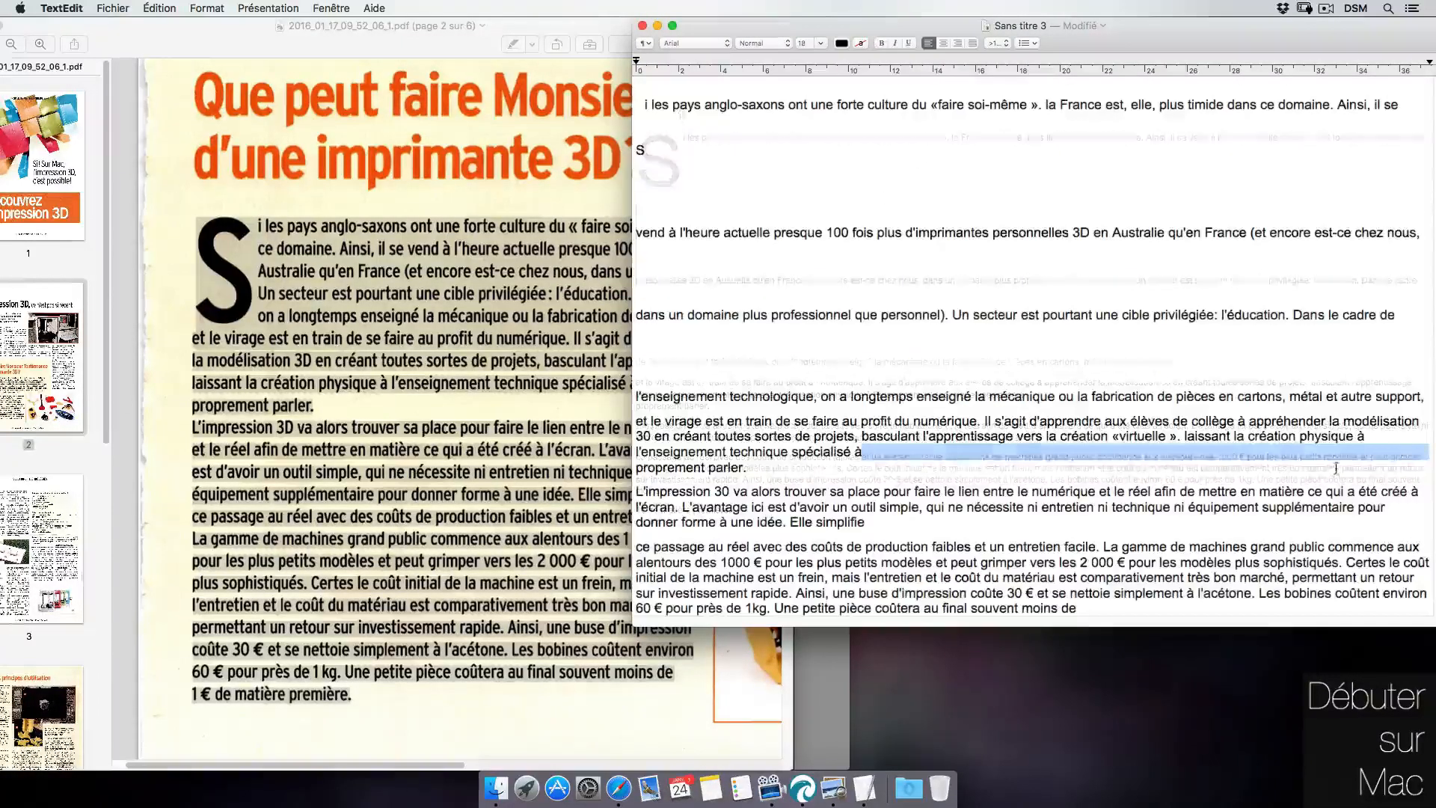
click(1347, 457)
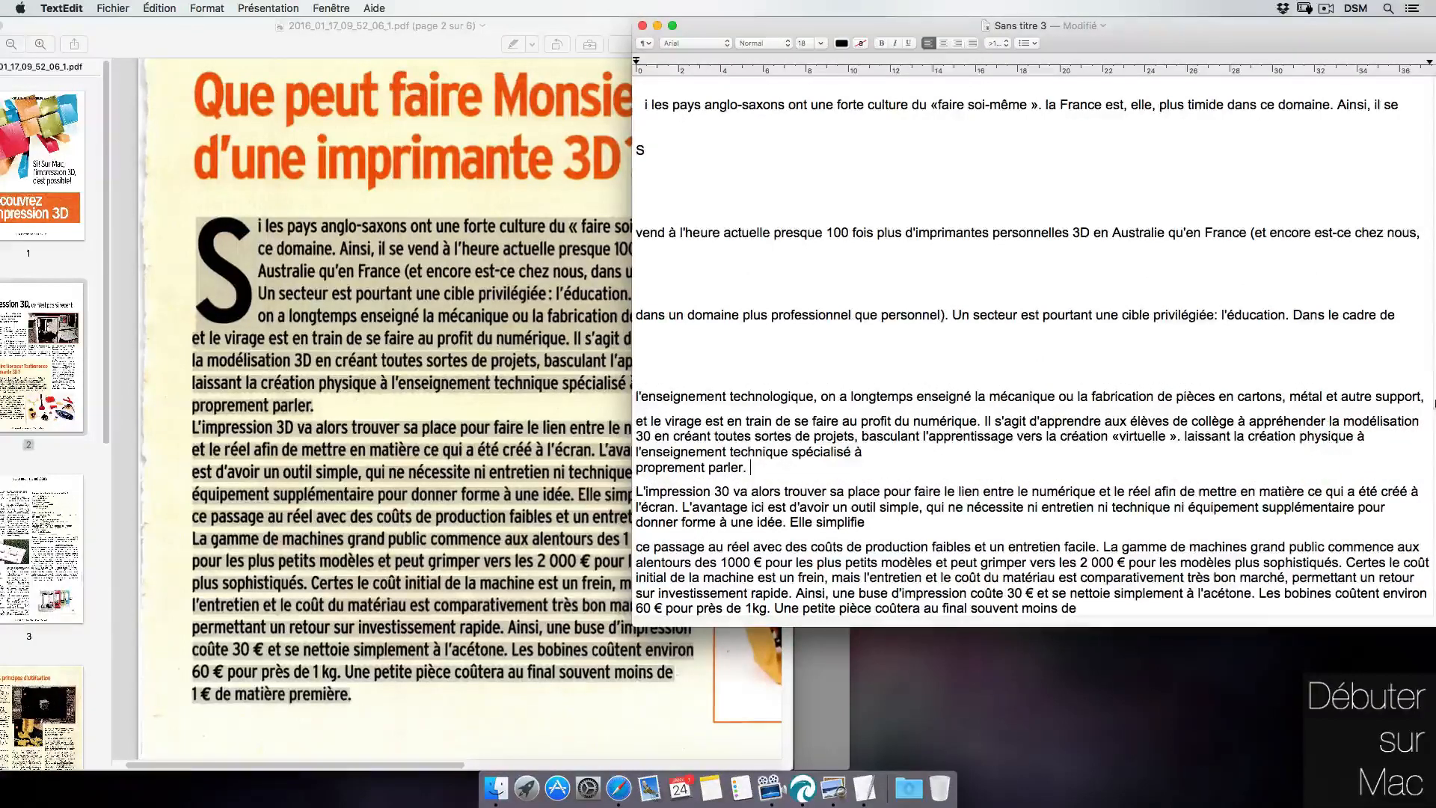
drag(1155, 25, 1045, 25)
scroll(1308, 209, down, 2)
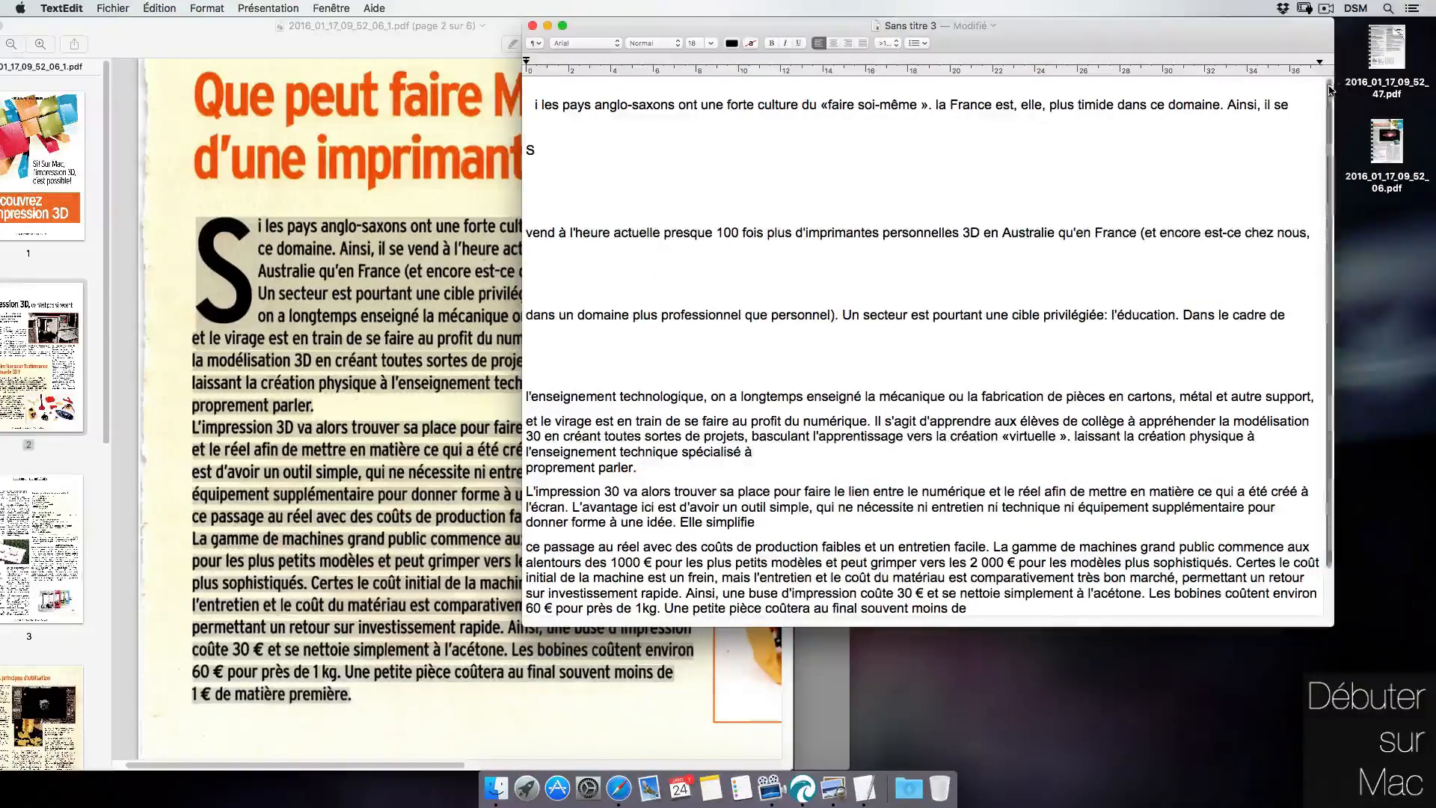
click(1308, 209)
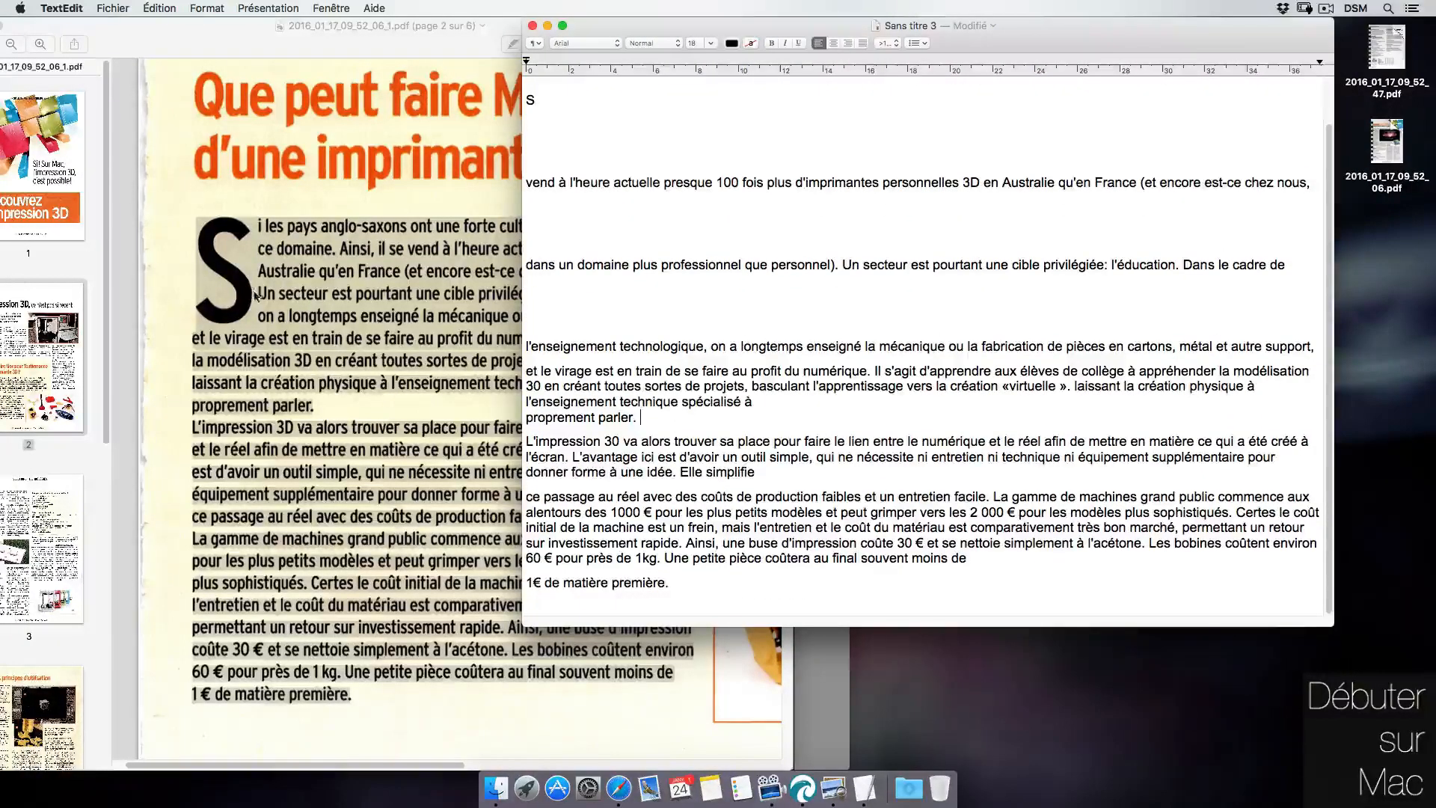
click(533, 26)
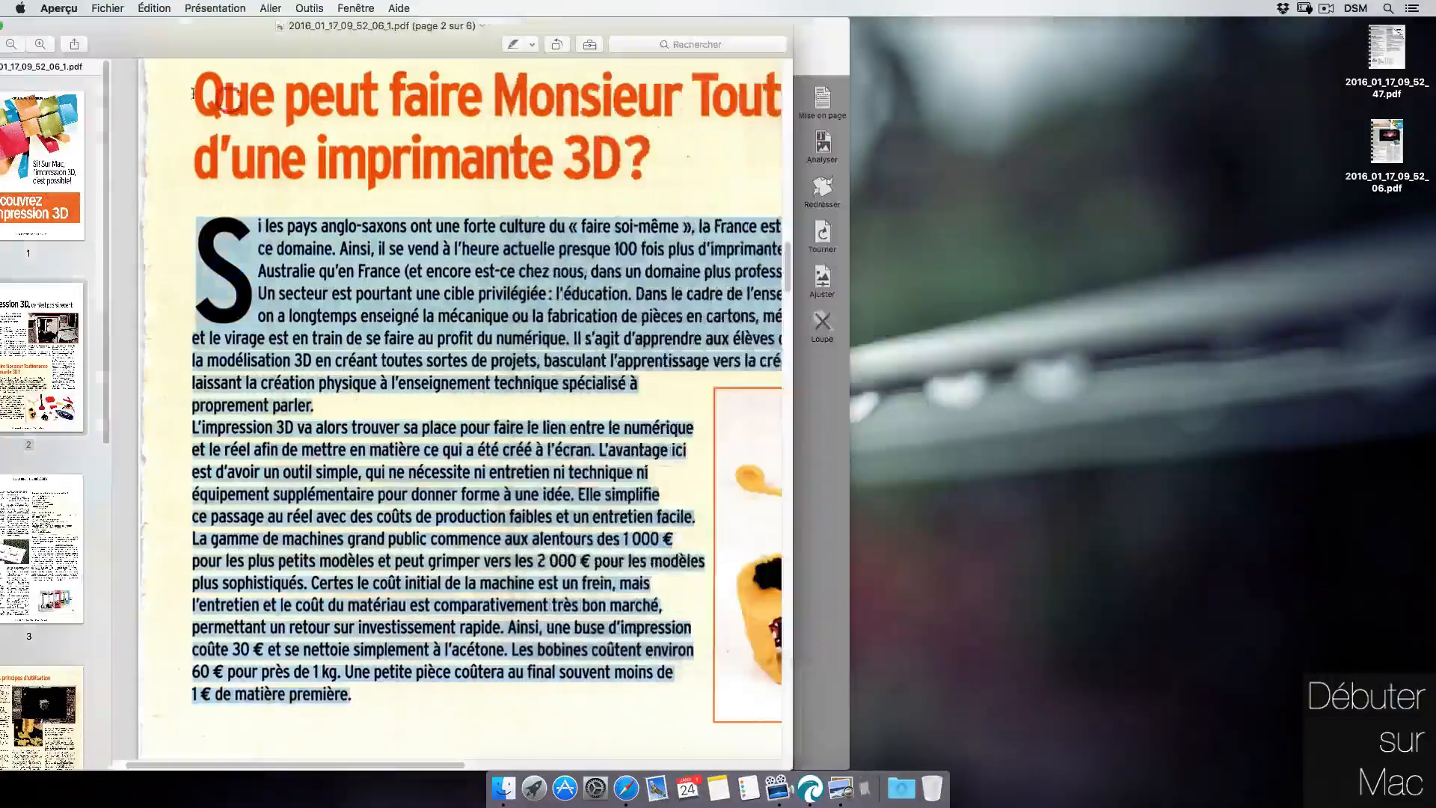
- Copy the heading "Que peut faire Monsieur Toutlemonde d'une imprimante 3D?" into a Notes note and place the PDF window beside it
drag(194, 98, 657, 166)
key(super+c)
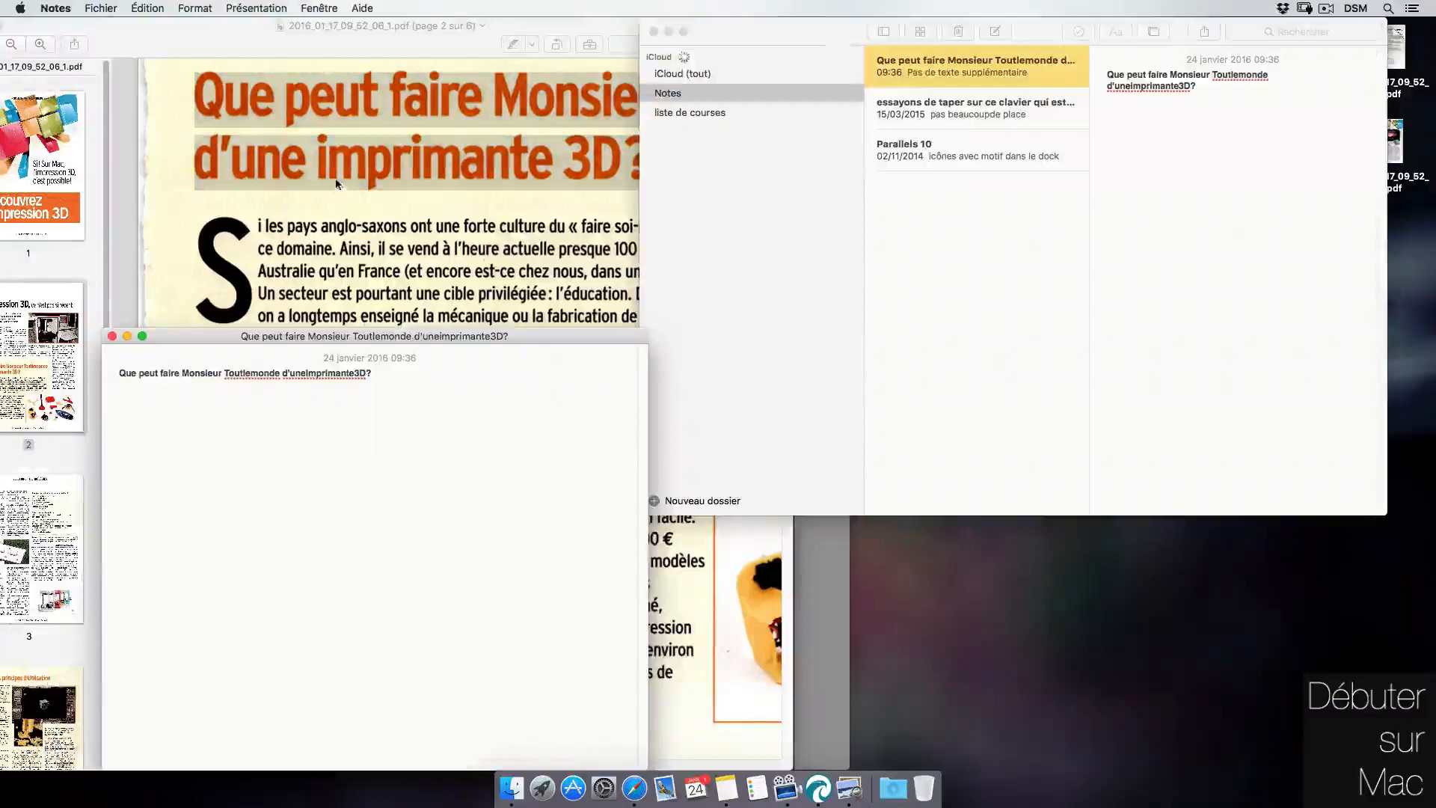
click(490, 219)
drag(233, 27, 831, 28)
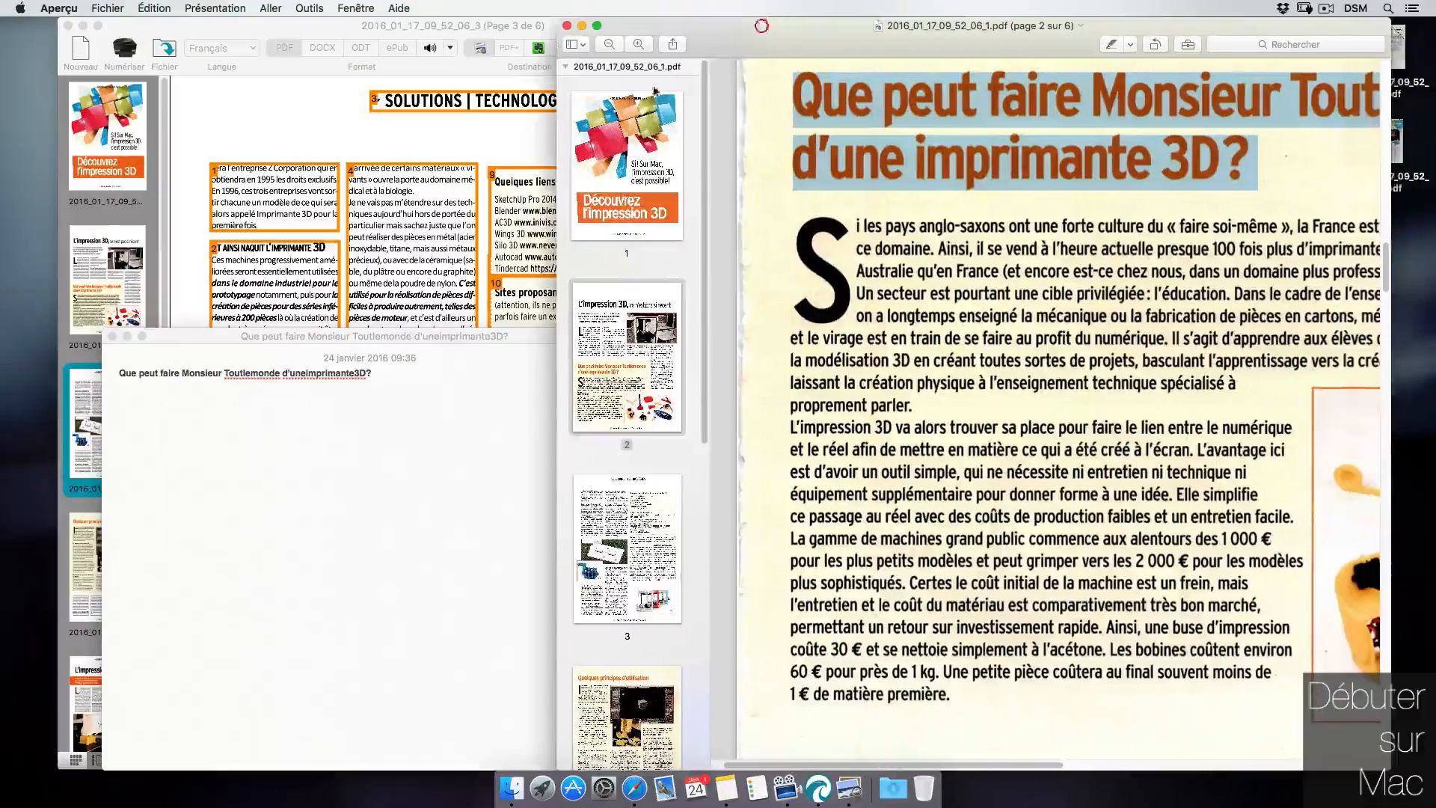
- Correct the spacing in the note's heading to read "Que peut faire Monsieur Tout lemonde d'une imprimante 3D?"
click(392, 400)
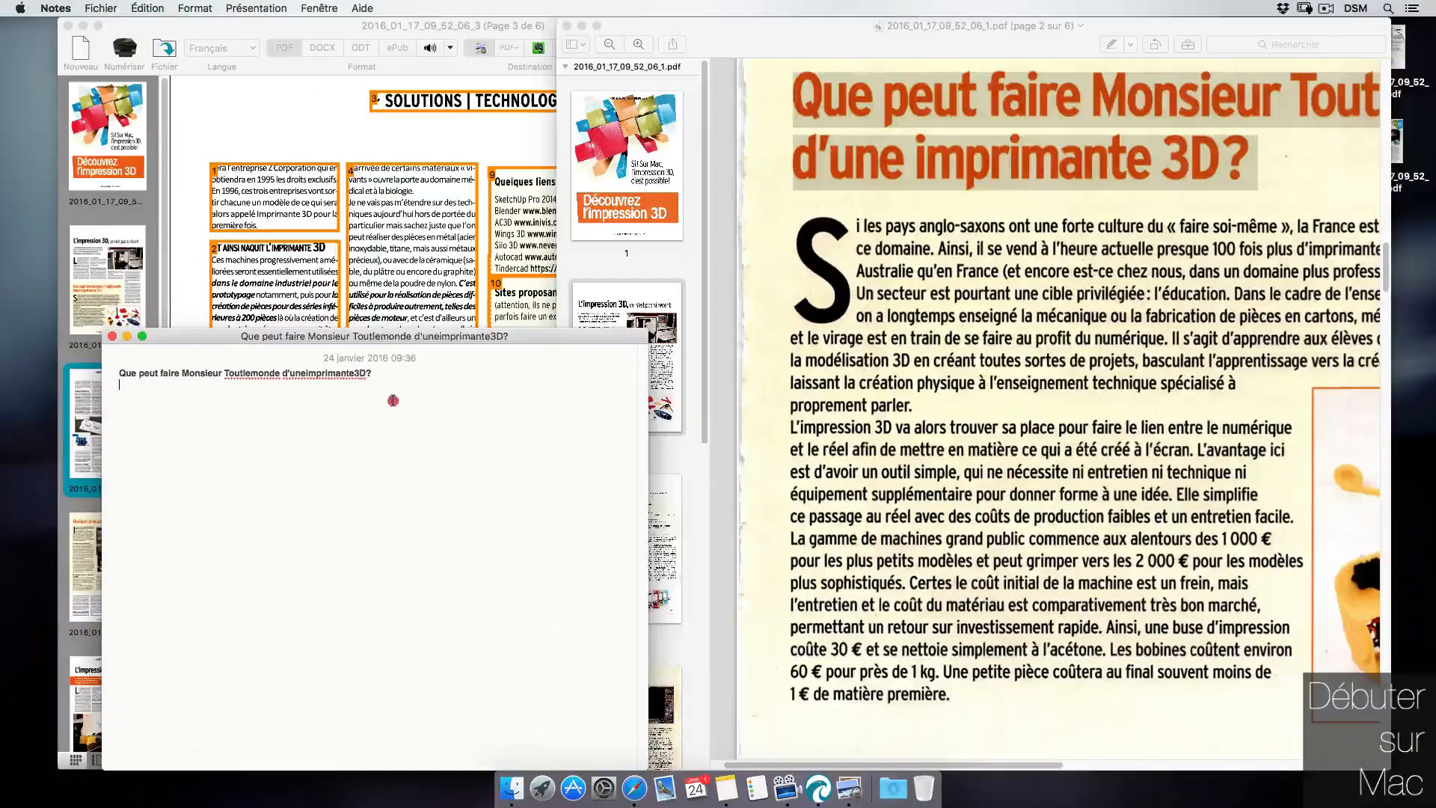
click(305, 373)
click(357, 373)
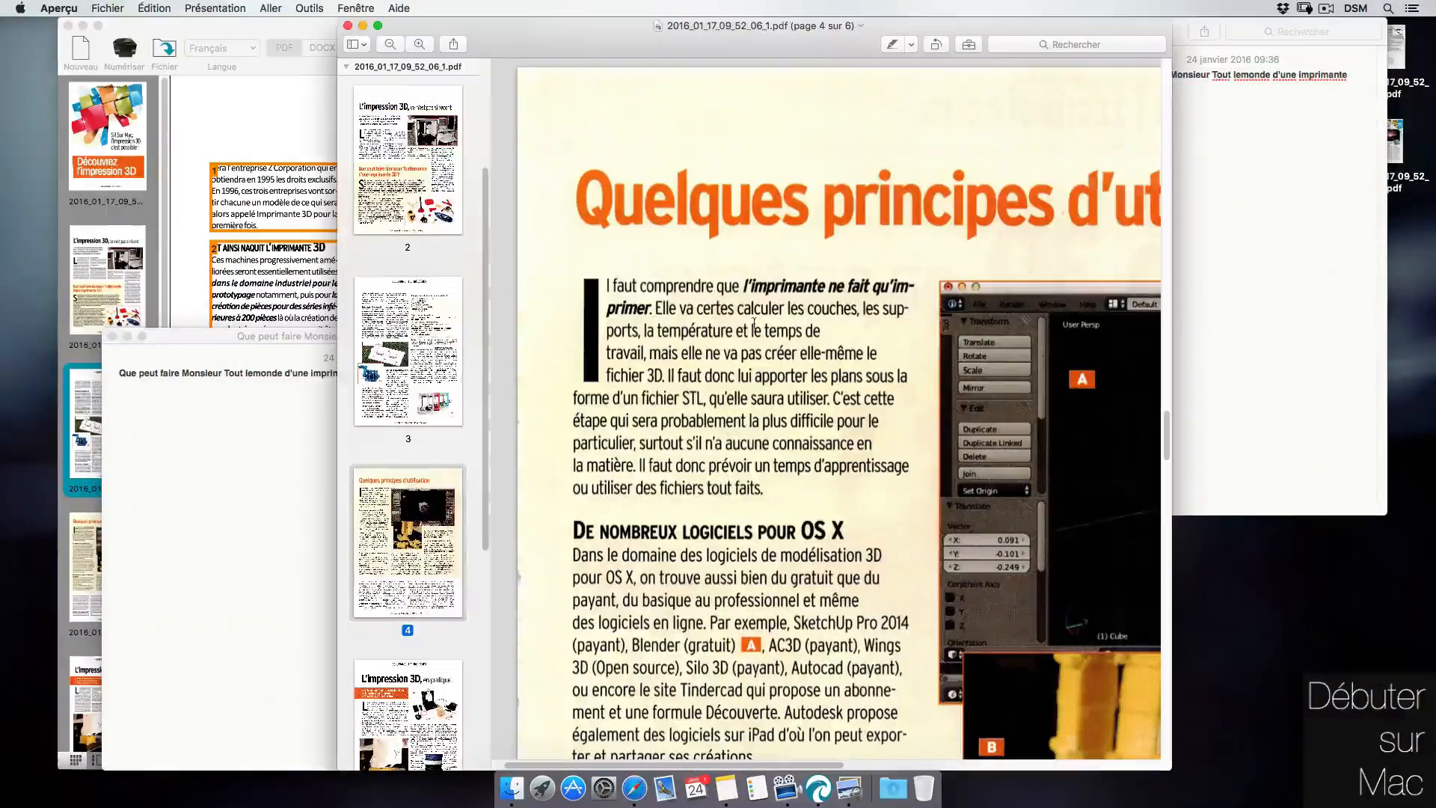
- Copy page 4's opening paragraph, beginning "Il faut comprendre que", into the note and move the note aside for comparison
drag(660, 277, 843, 484)
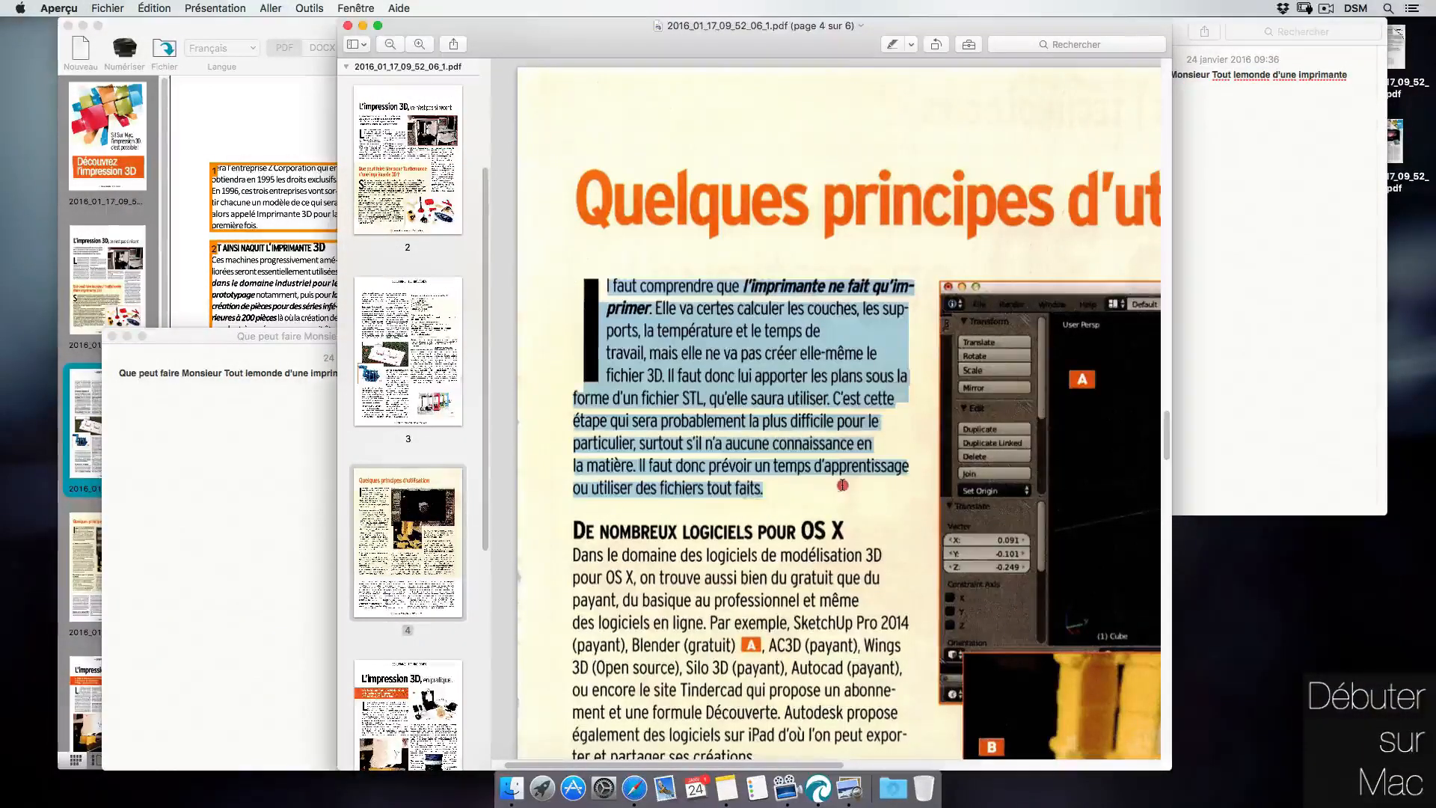
key(cmd+c)
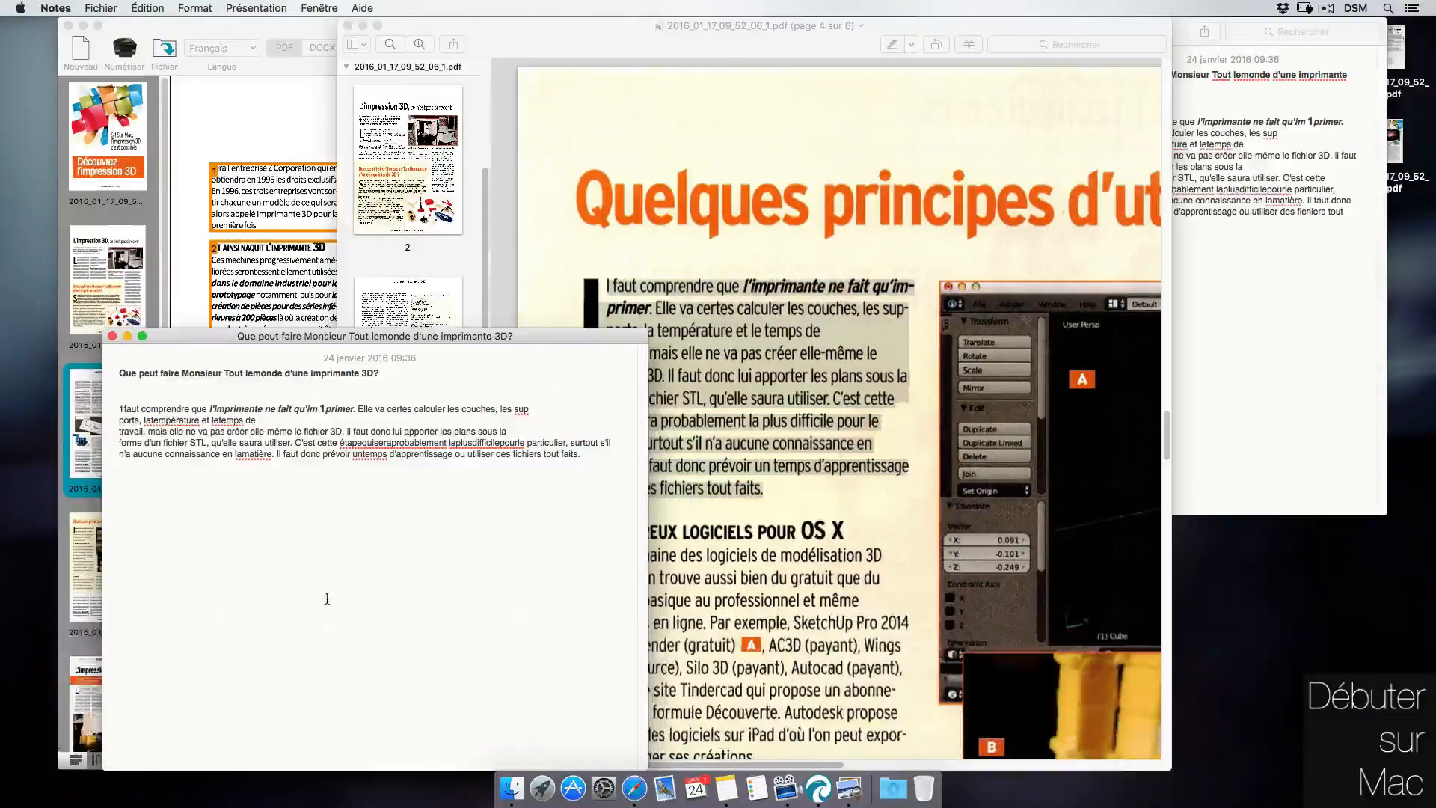
click(538, 345)
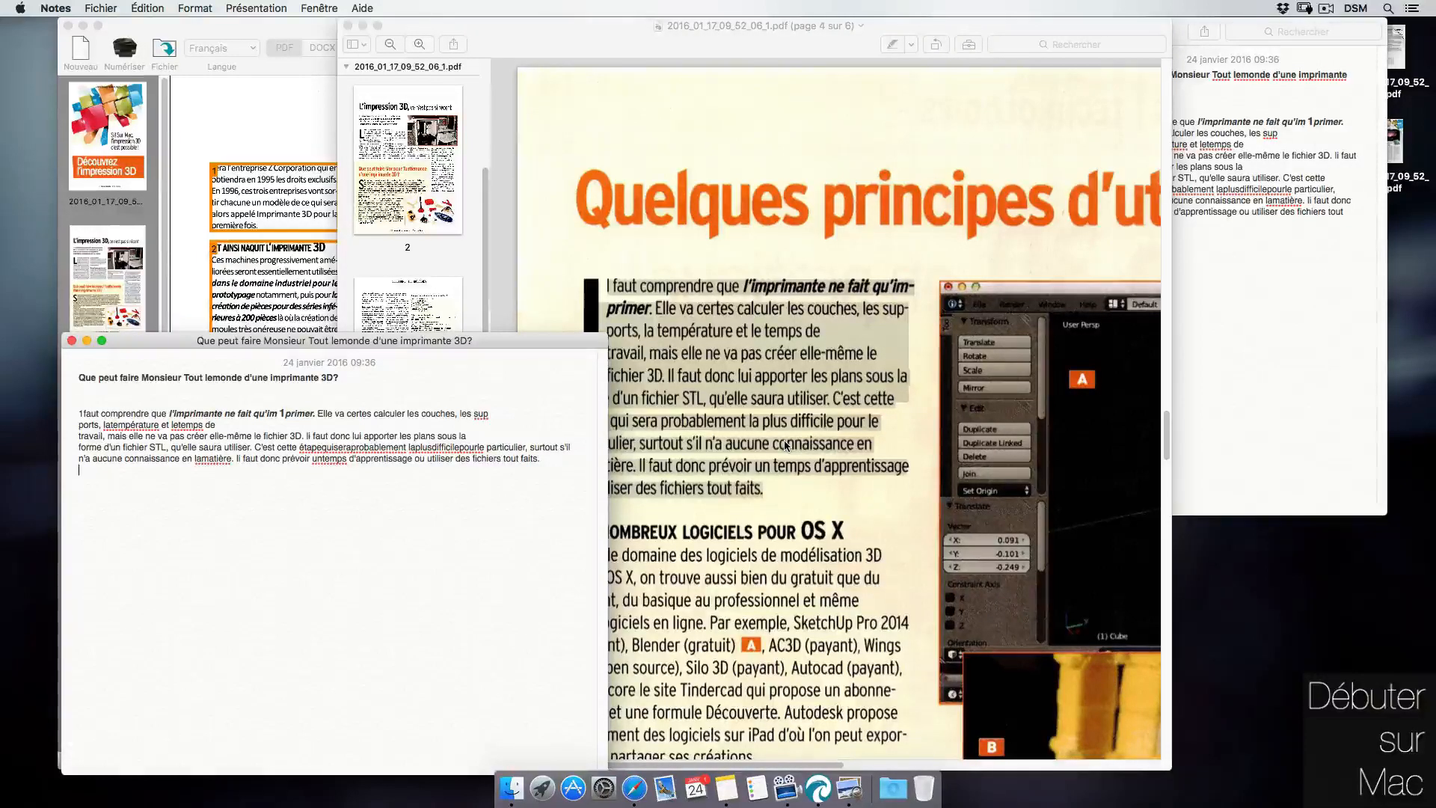
- Export the corrected magazine as 2016_01_17_09_52_06_1.epub to the Desktop and skim through the resulting book
click(760, 73)
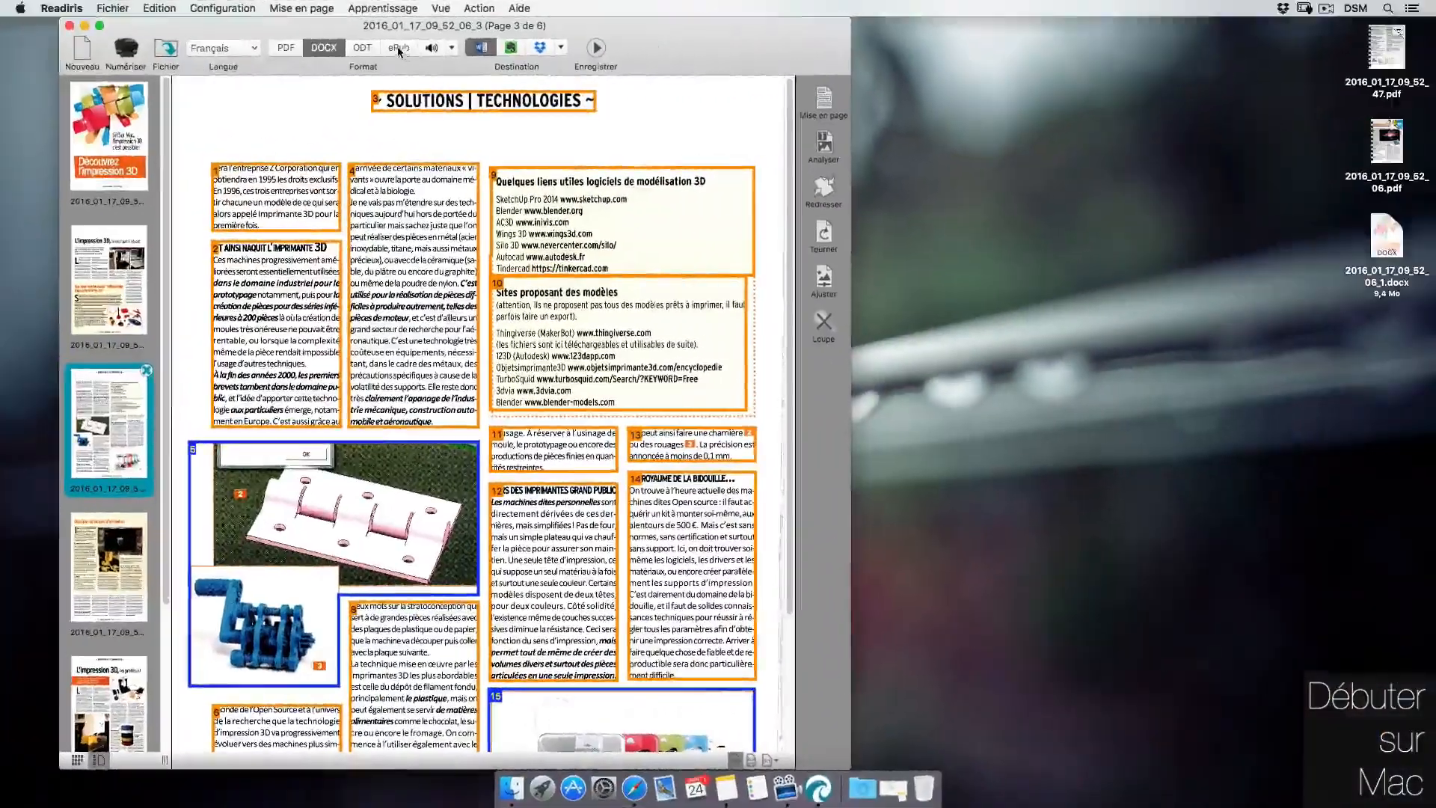
click(764, 71)
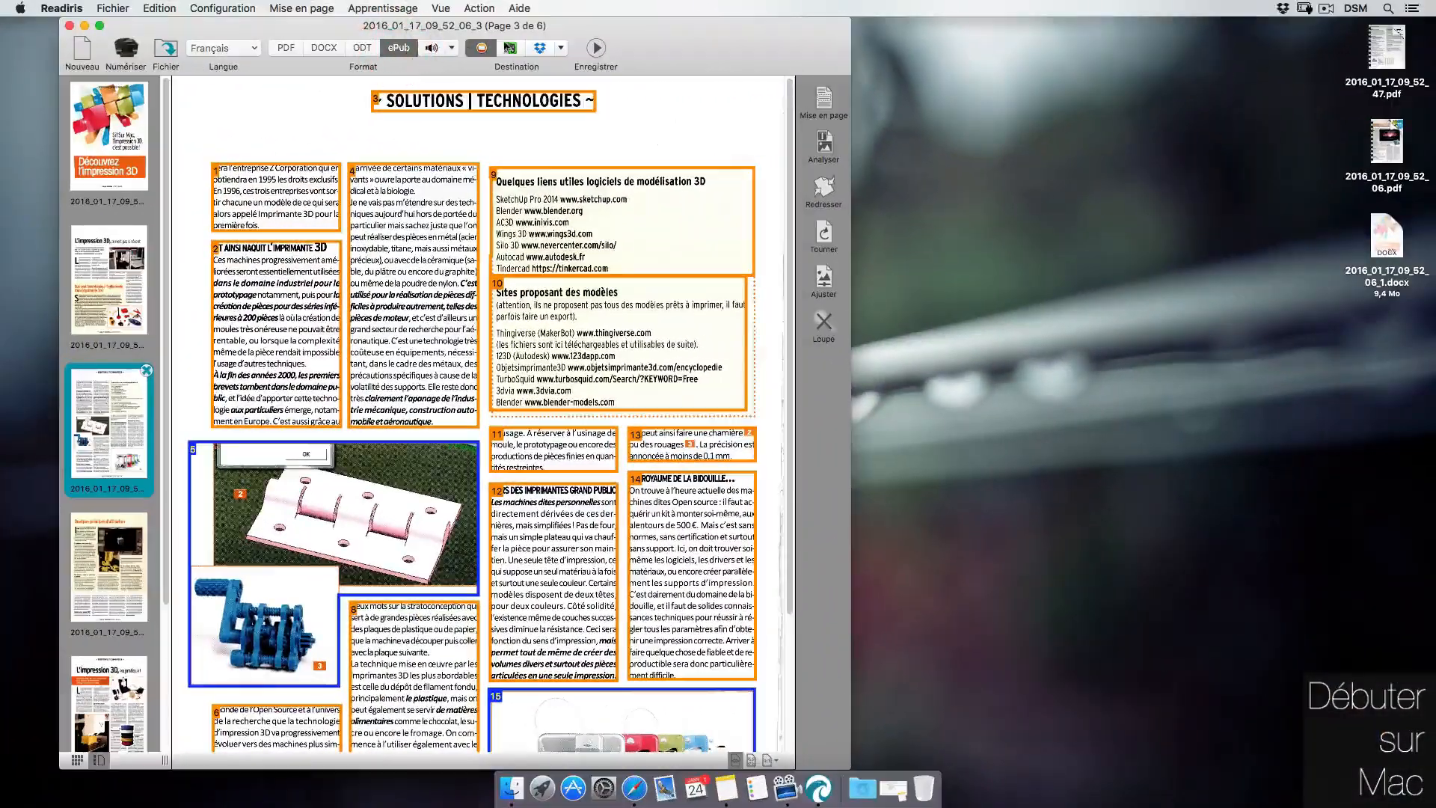
click(597, 50)
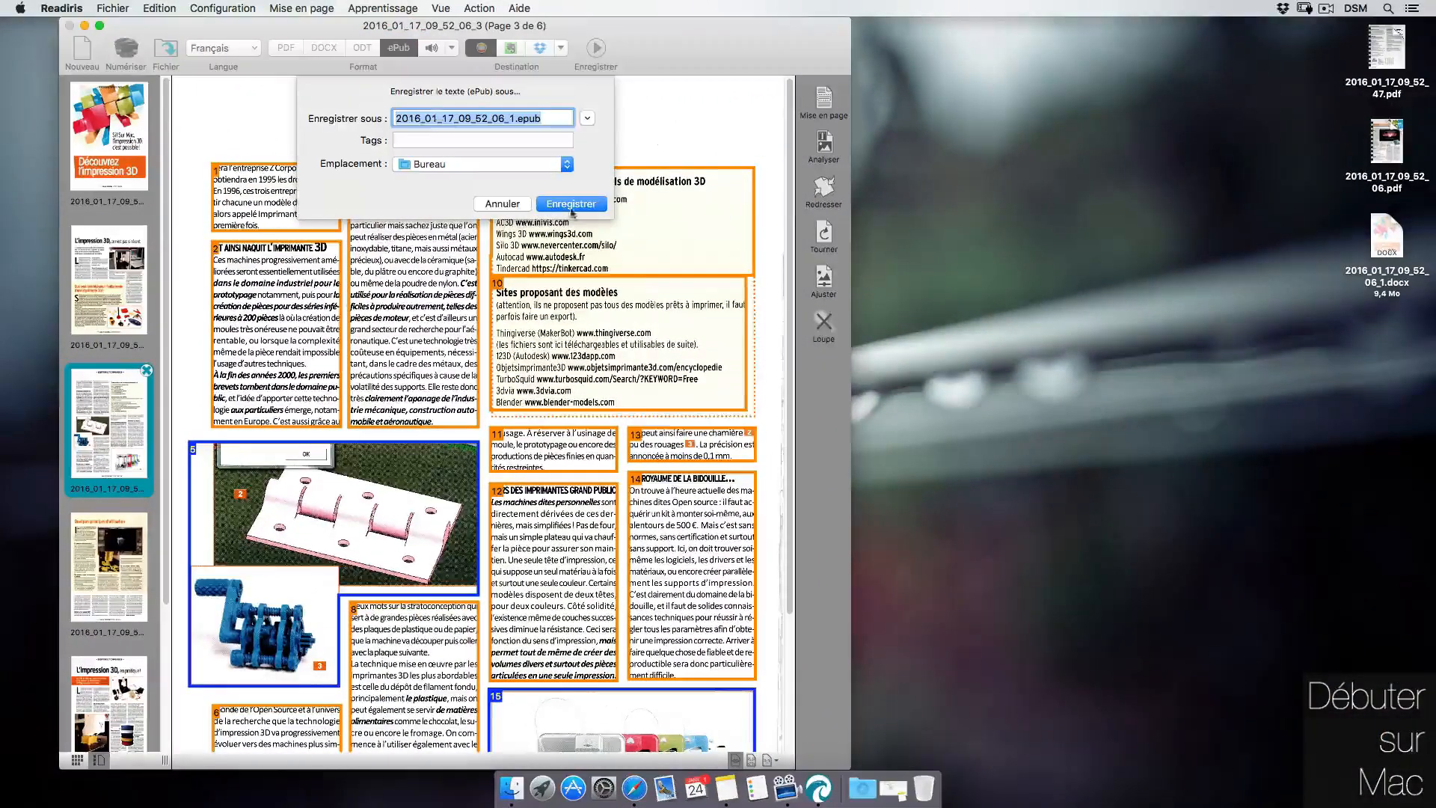
click(595, 204)
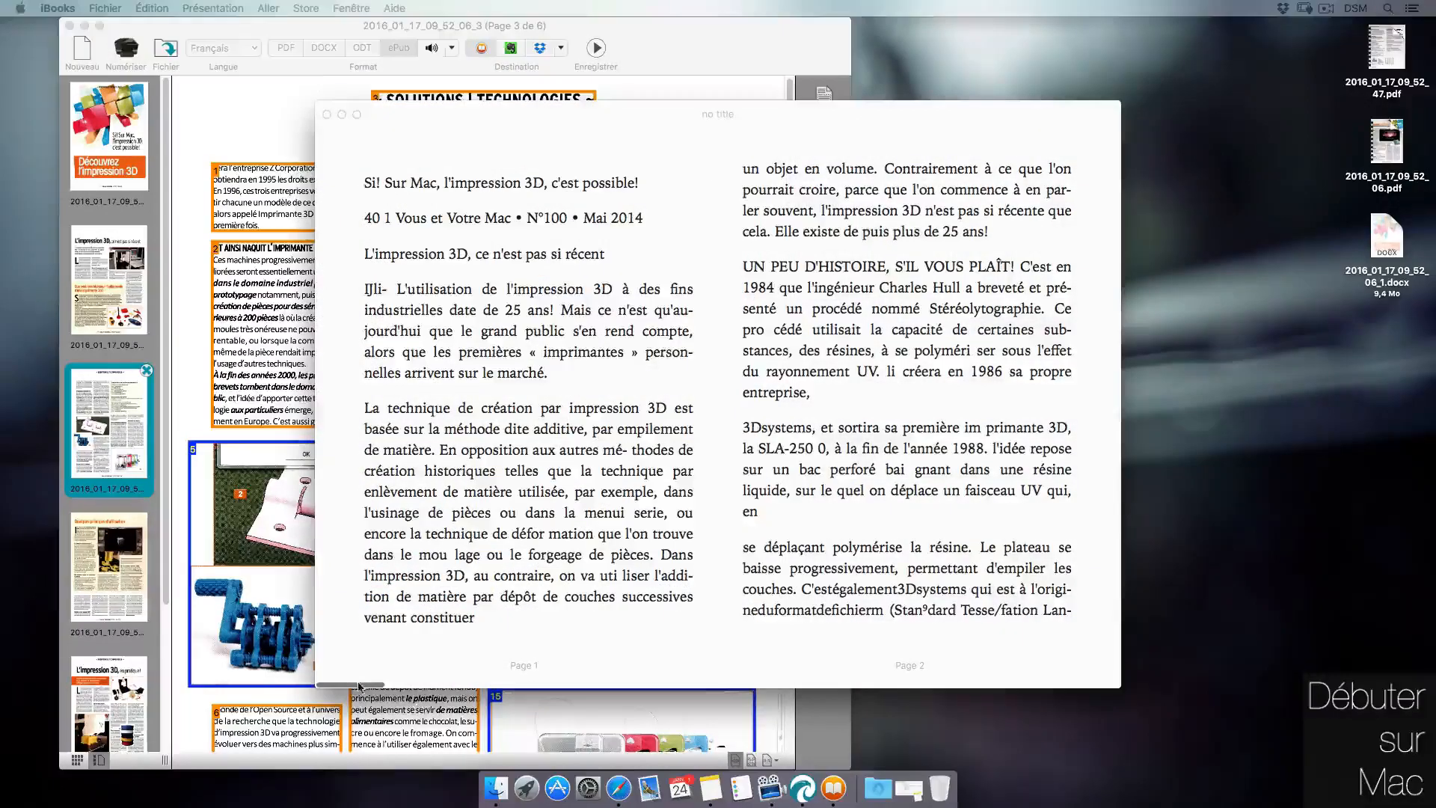
mouse_move(359, 687)
mouse_down()
mouse_move(963, 671)
mouse_move(1094, 682)
mouse_move(358, 661)
mouse_up()
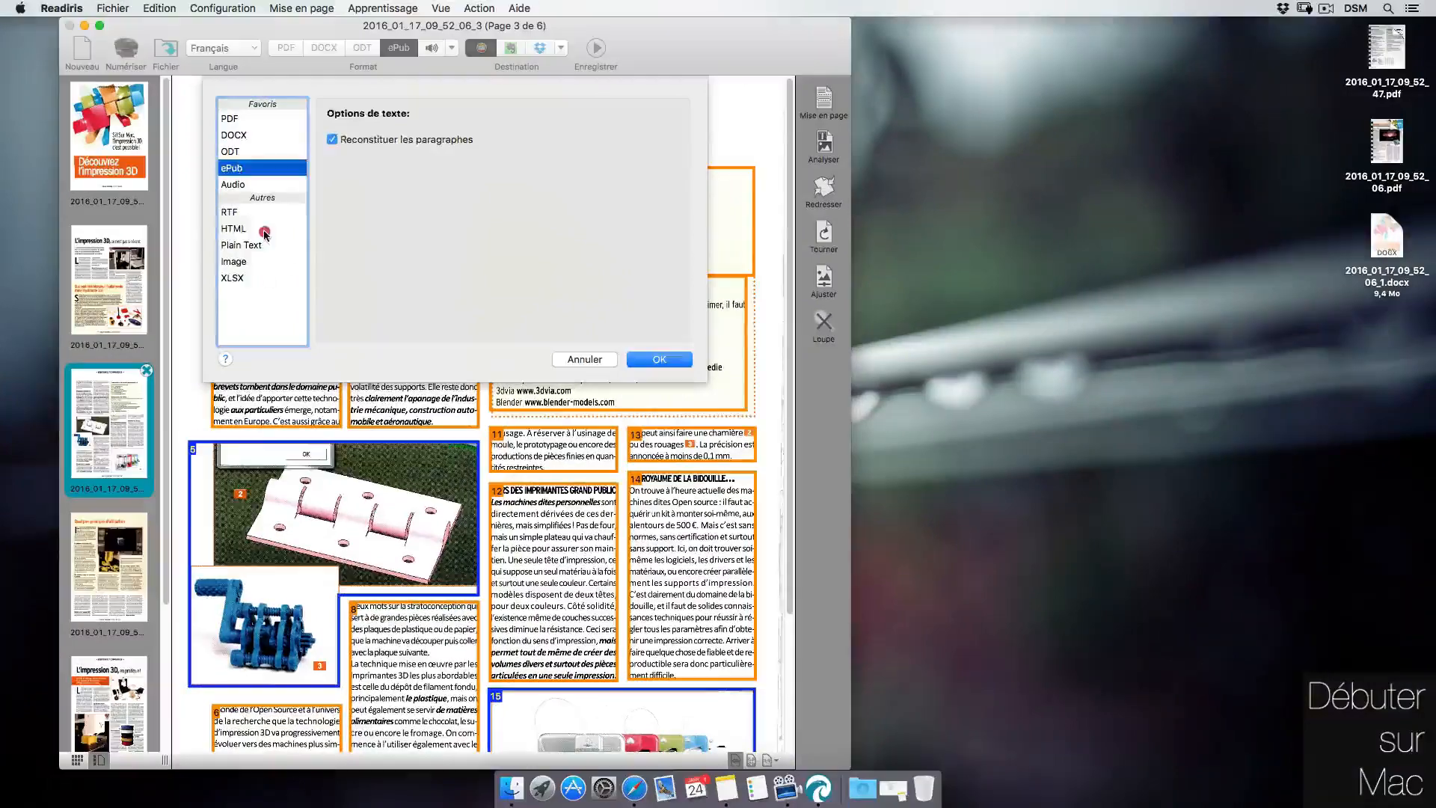
- Export the magazine as HTML with the original document recreated, then widen the browser window to look through the web page
click(263, 228)
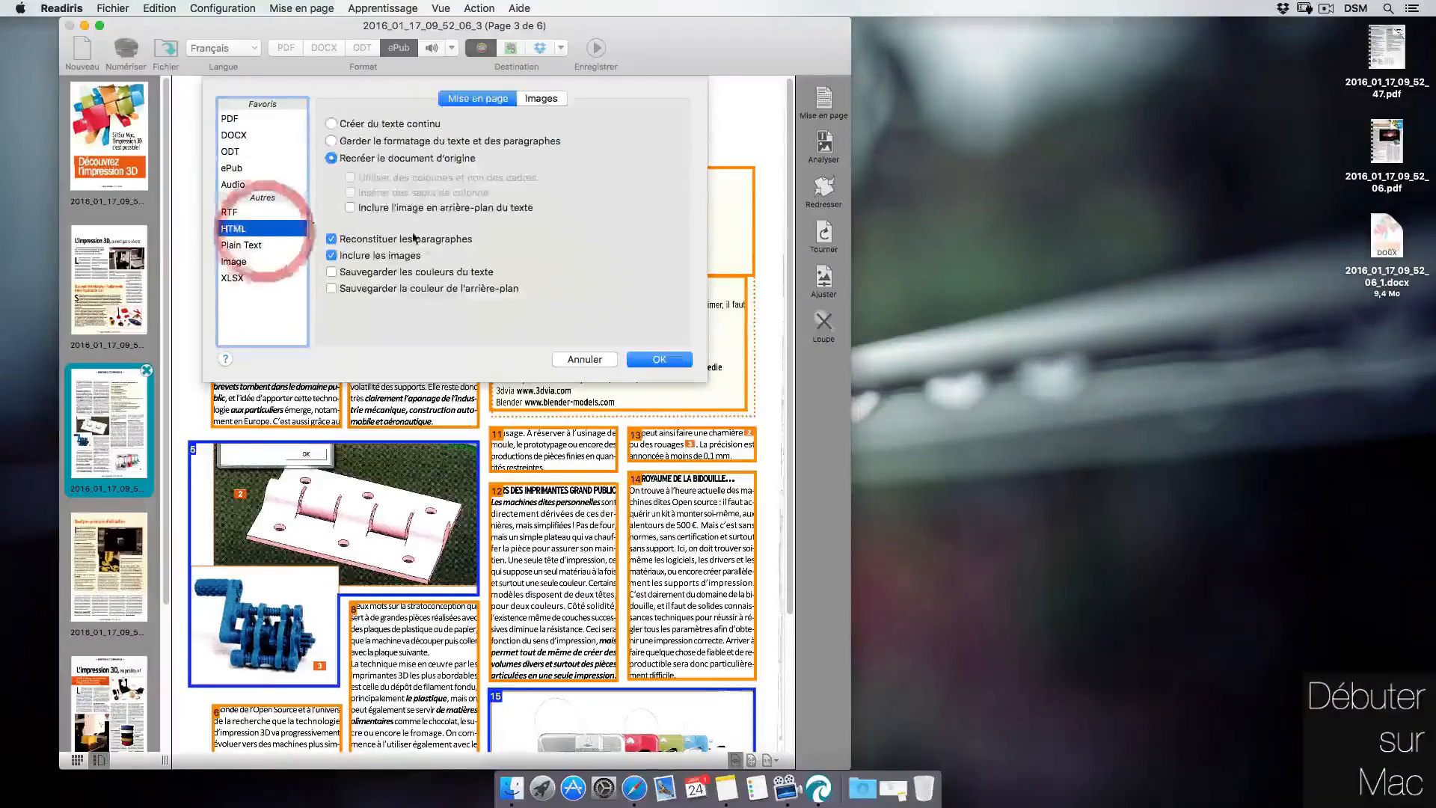
click(659, 360)
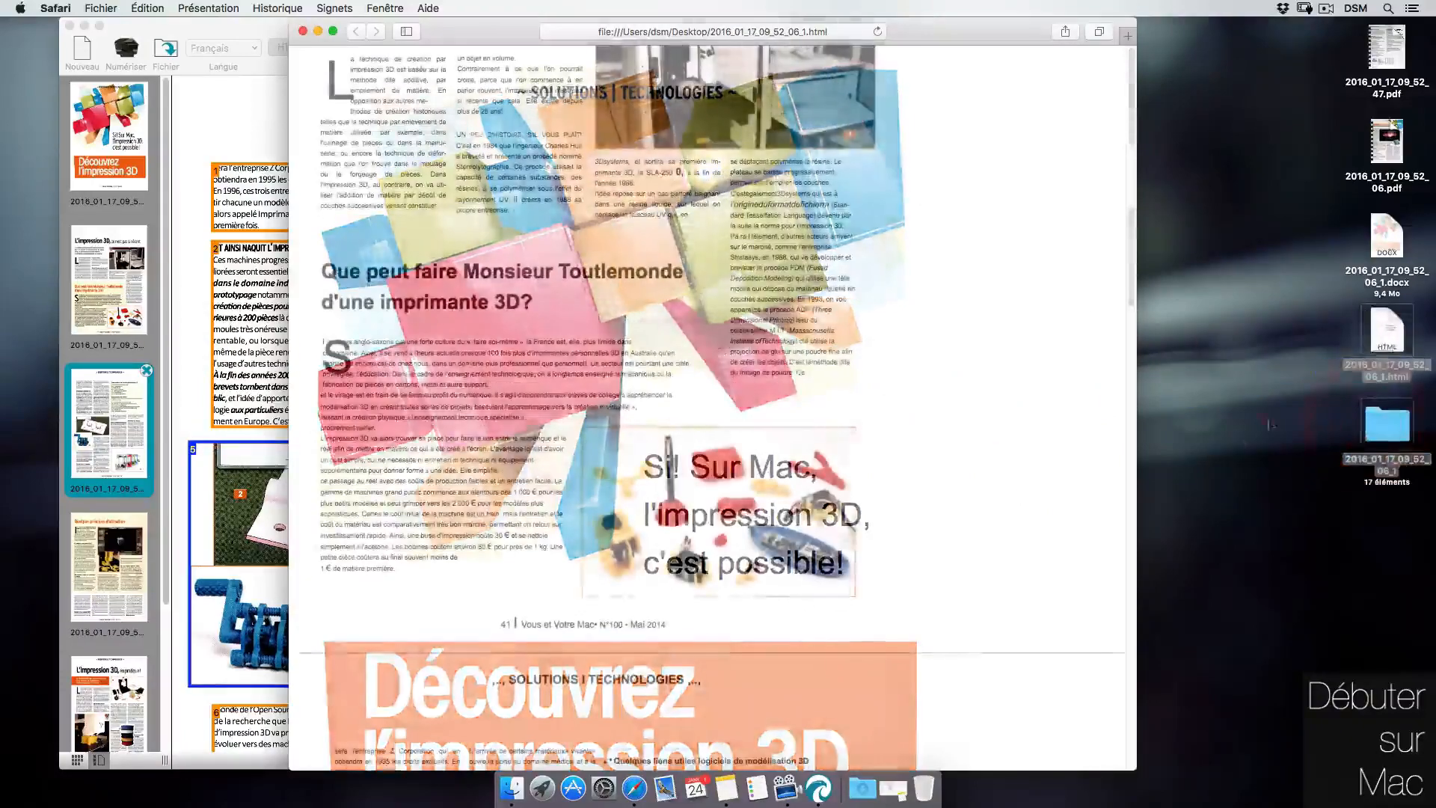
click(1174, 292)
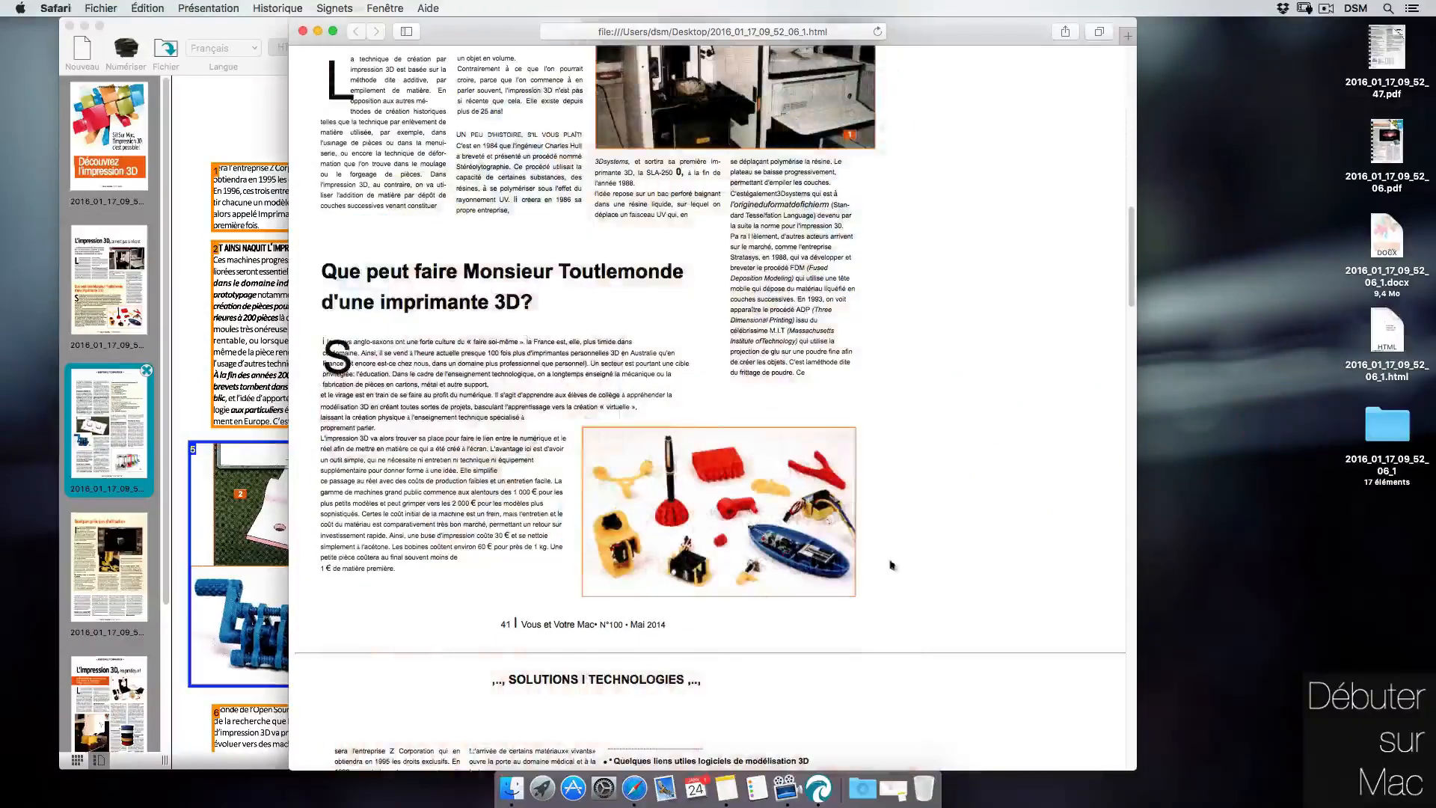
drag(1131, 272, 1157, 351)
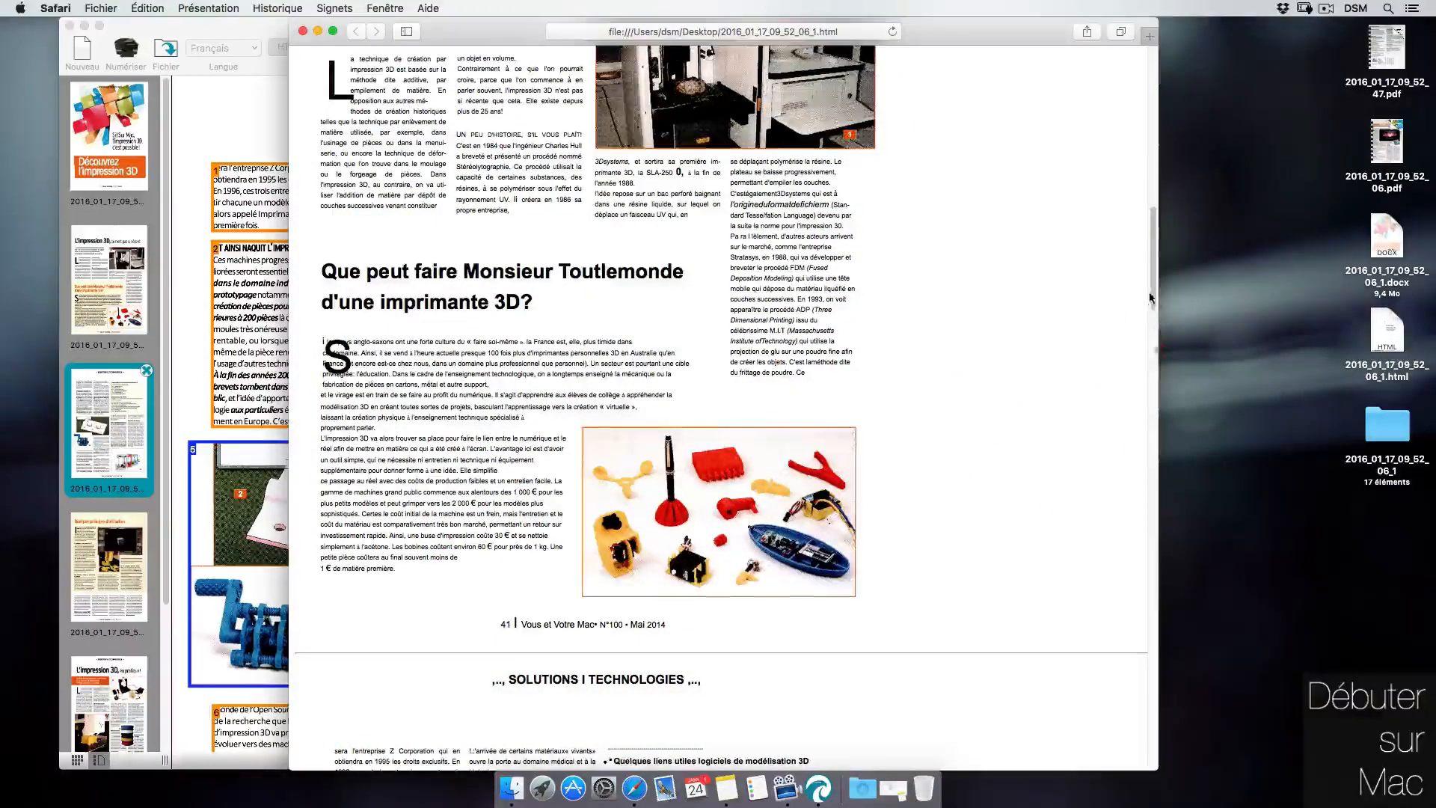
drag(1153, 292, 1151, 344)
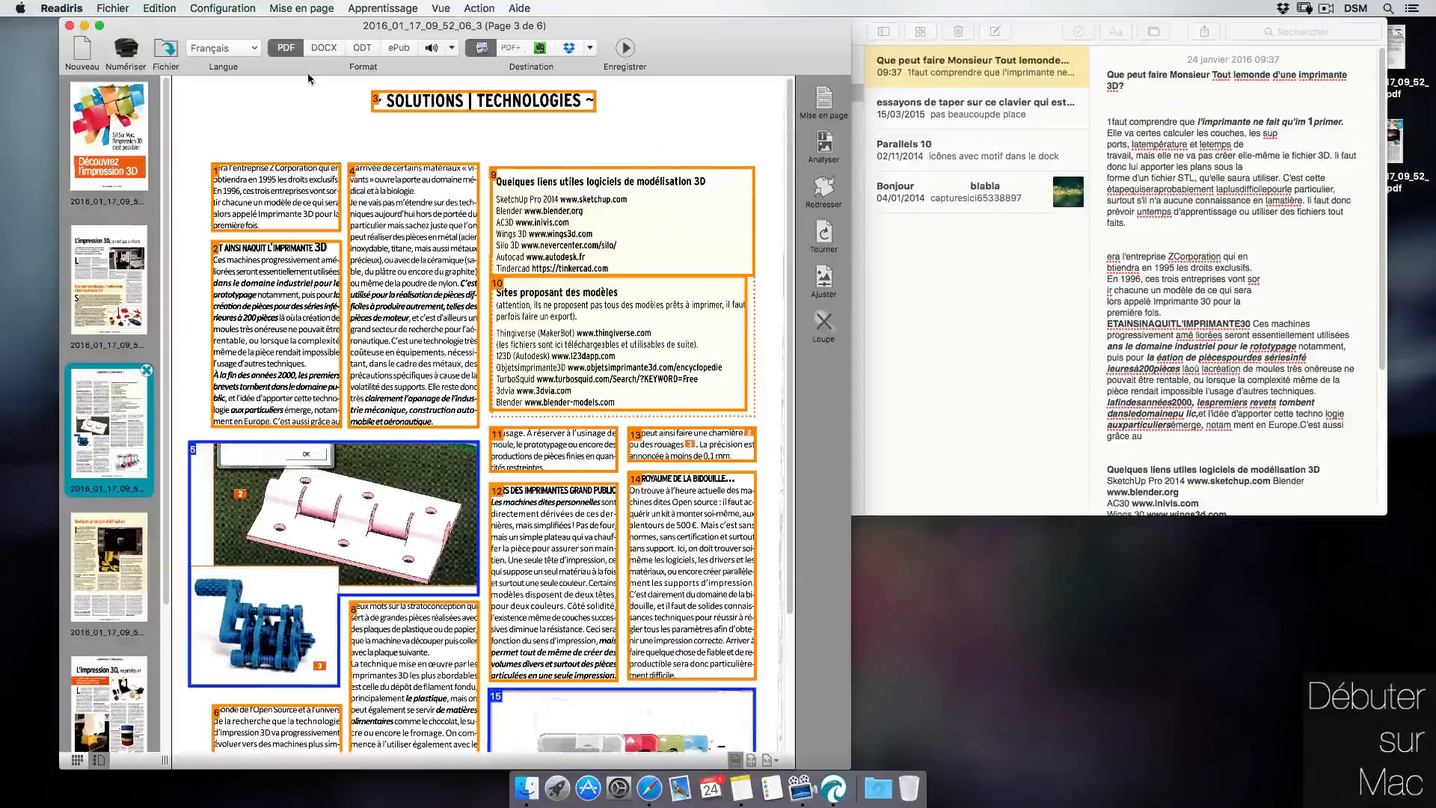
- Set the output format to DOCX and save the magazine as 2016_01_17_09_52_06_1.docx on the Desktop
click(324, 48)
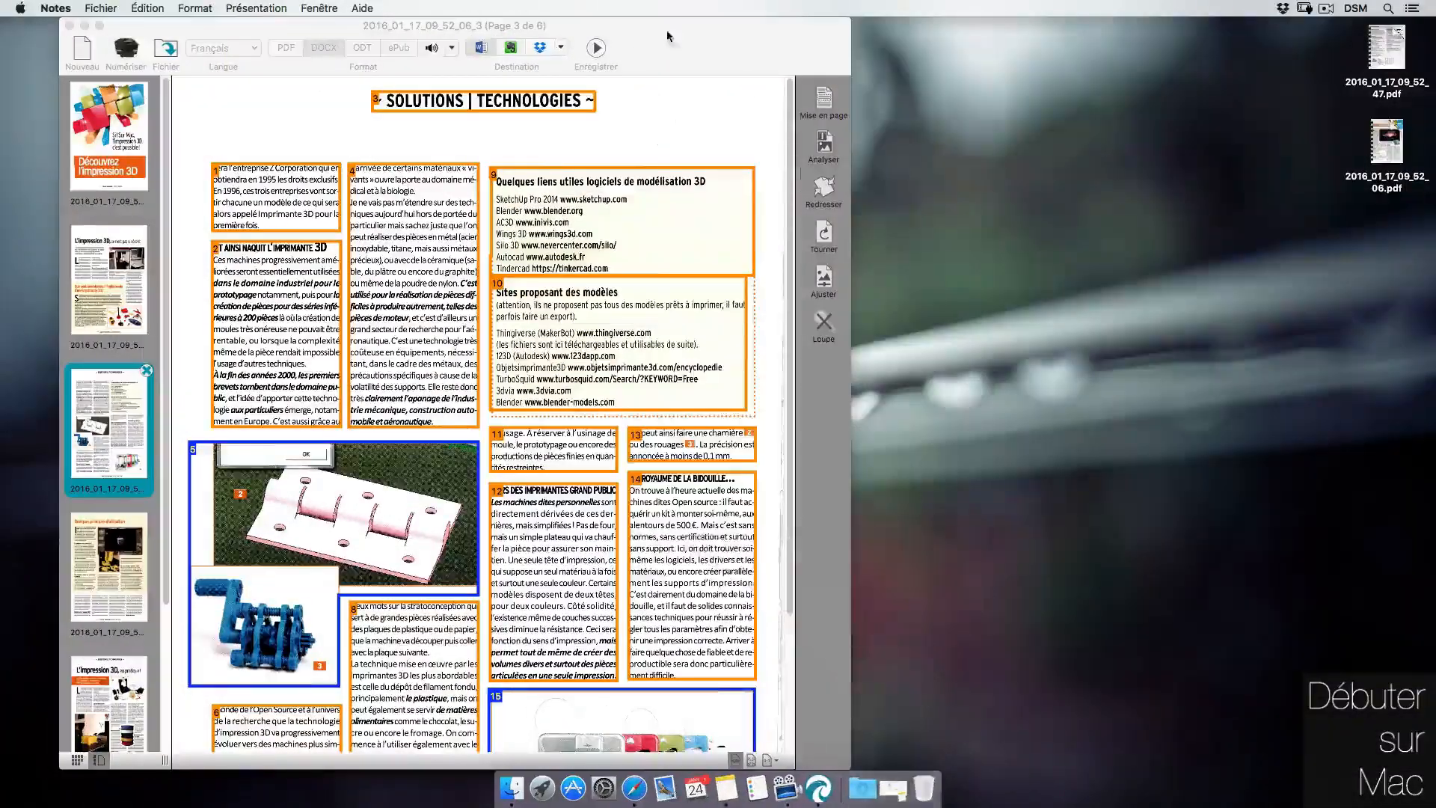
click(668, 36)
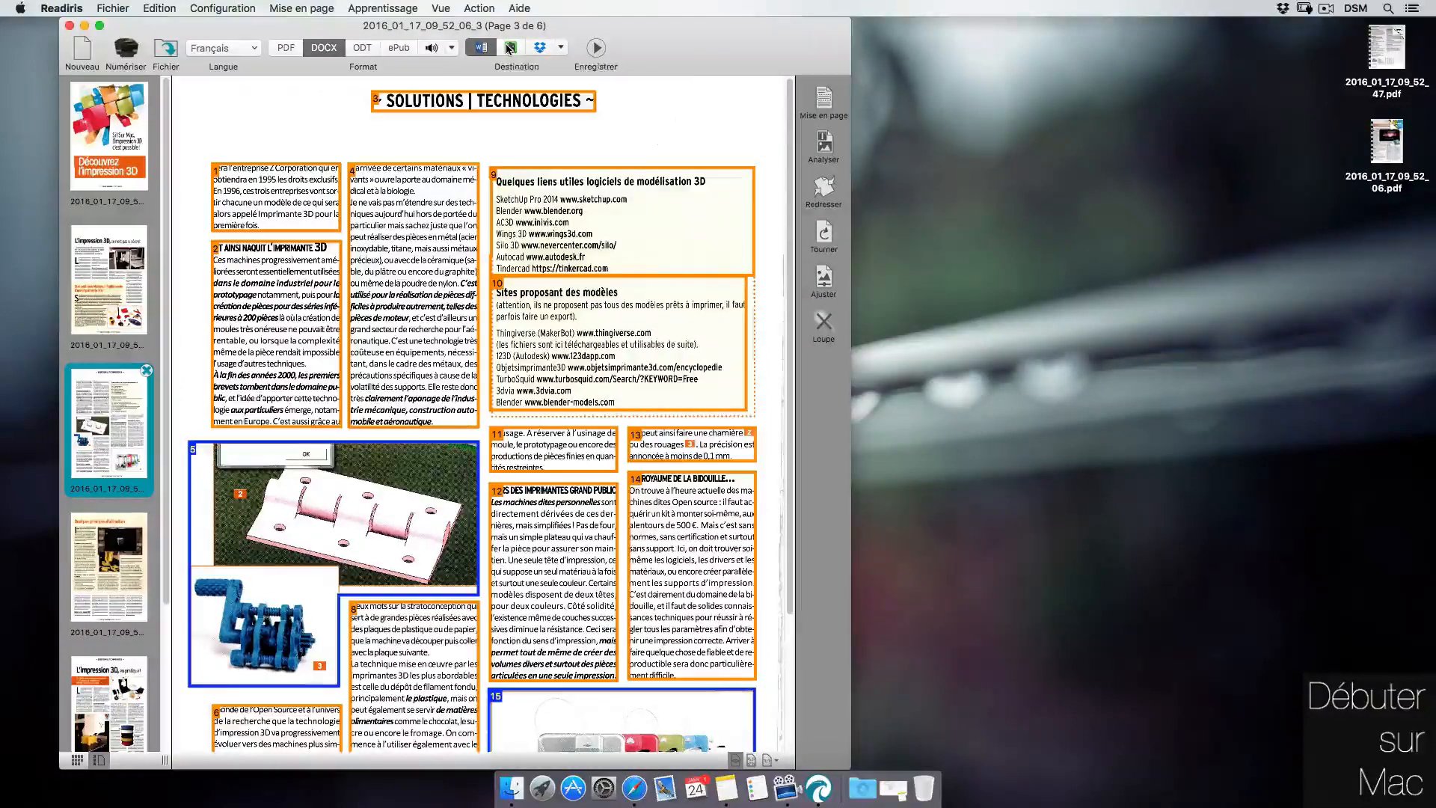
click(596, 47)
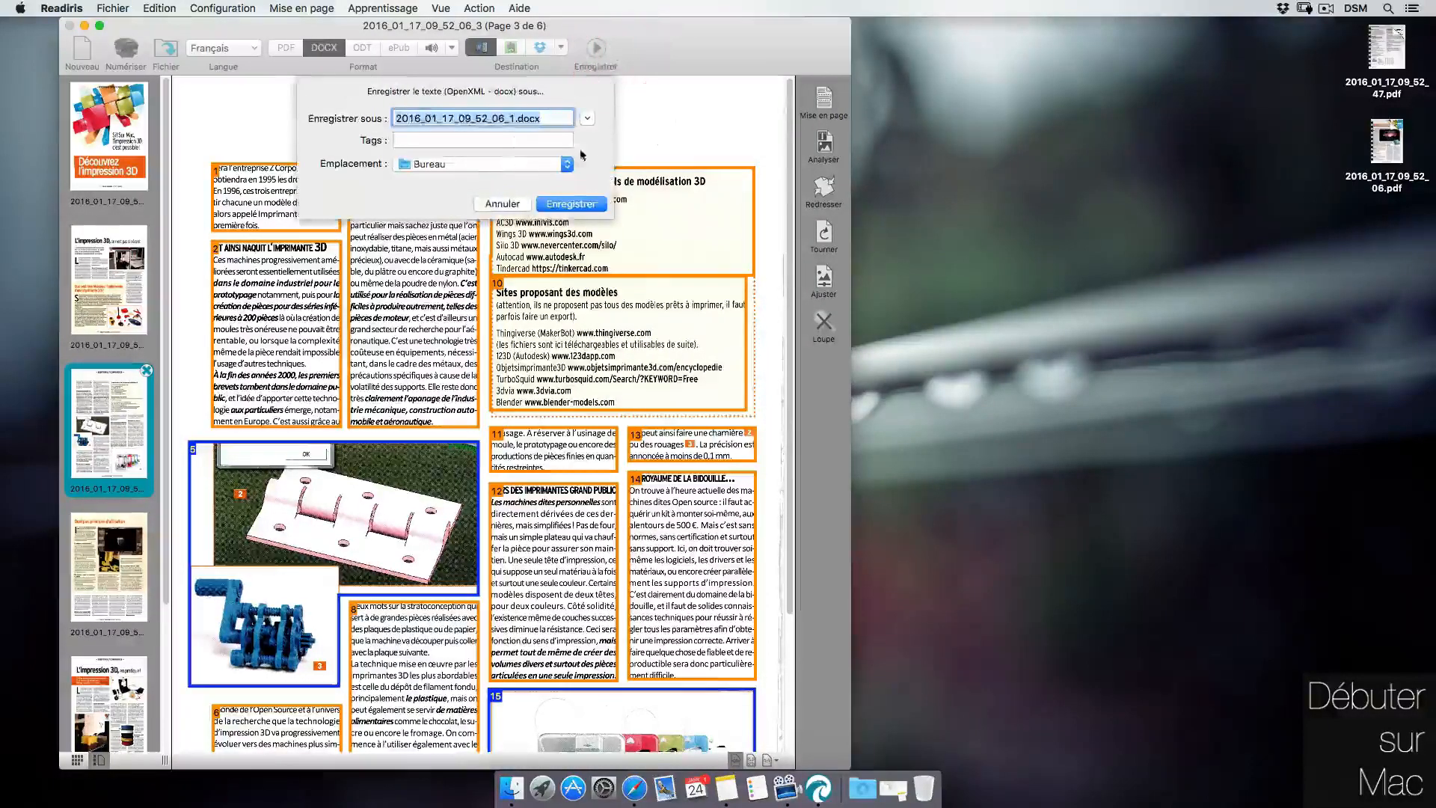
click(578, 203)
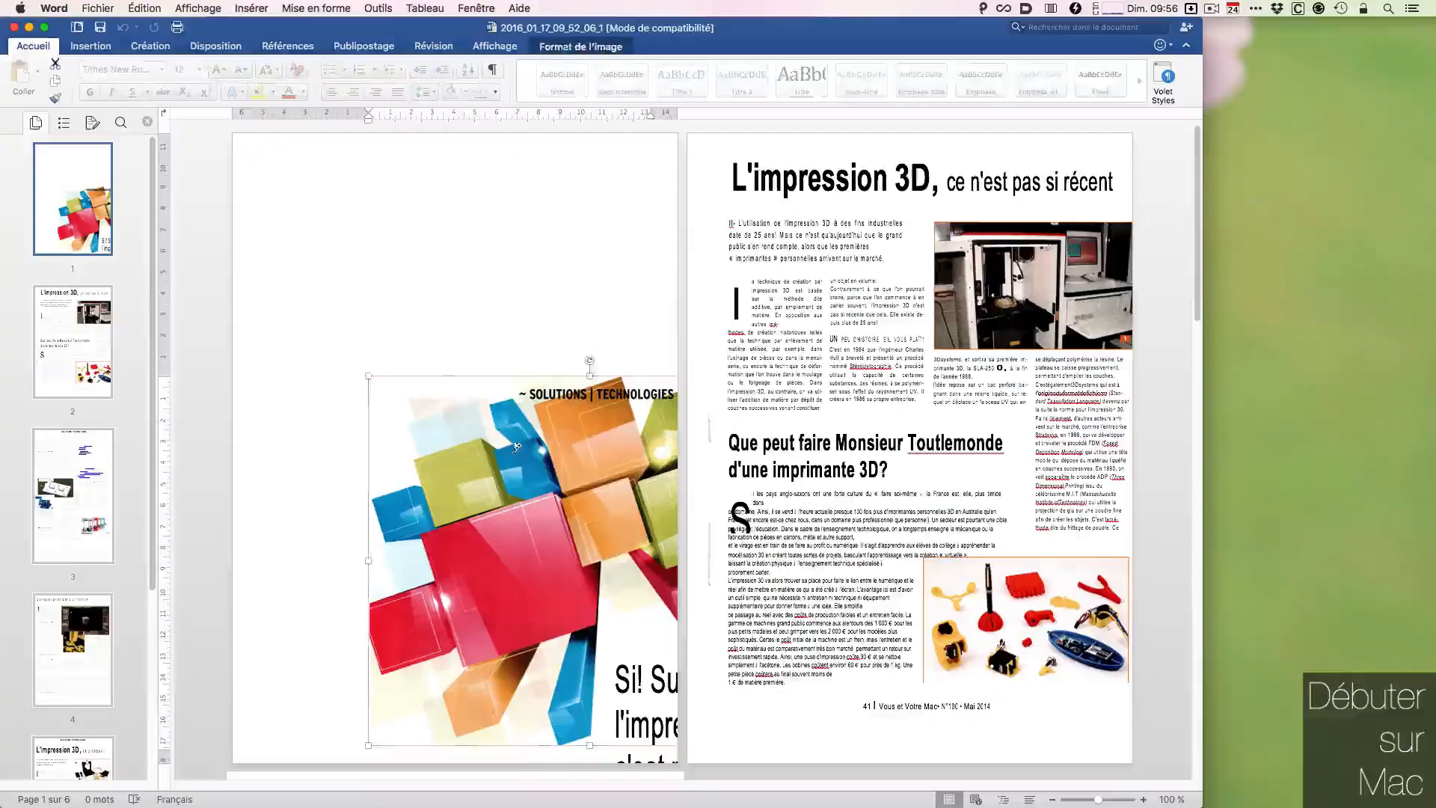
- Switch to Word, move the cover picture to the top of page 1, and examine the recognised text on the following pages
drag(374, 269, 382, 225)
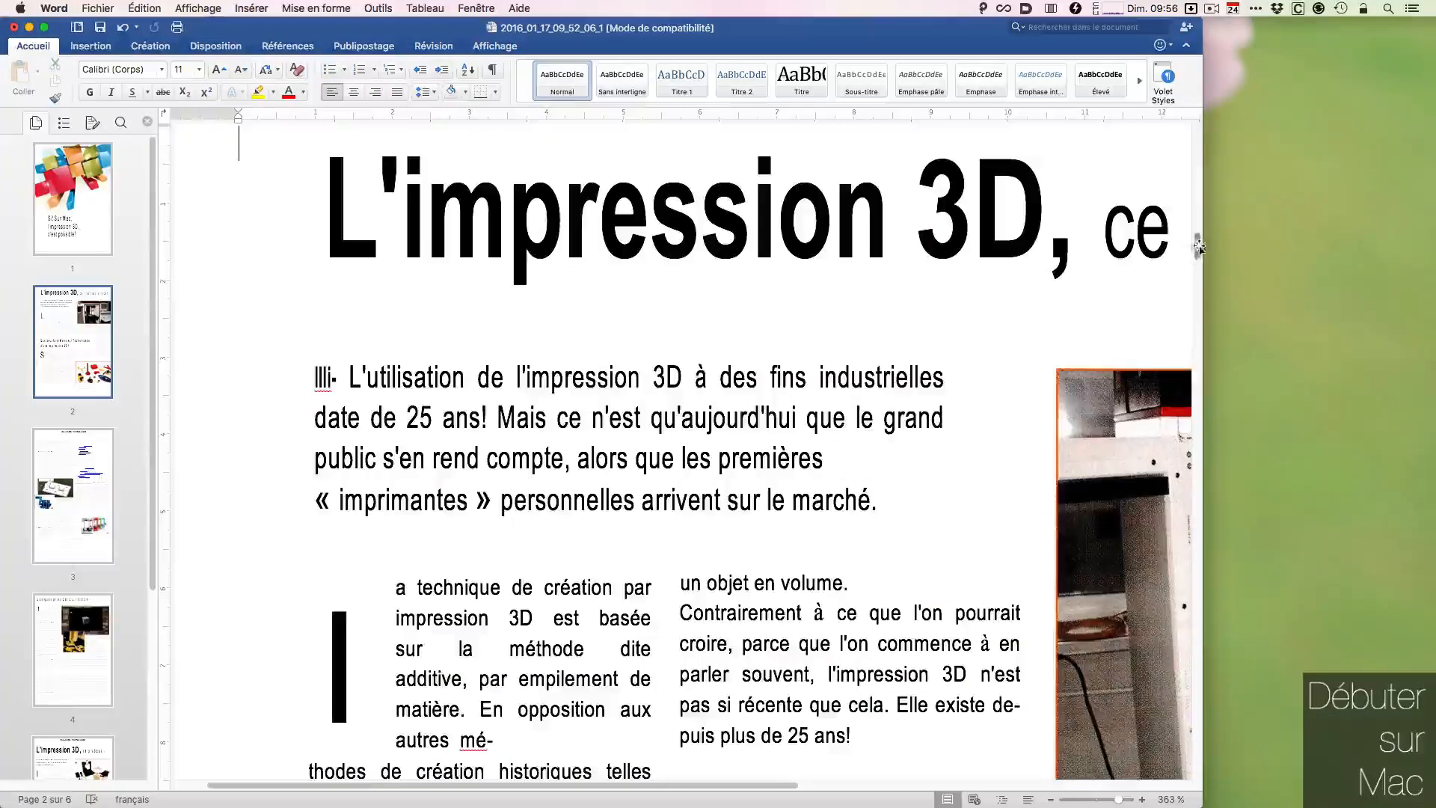
drag(1200, 247, 1204, 251)
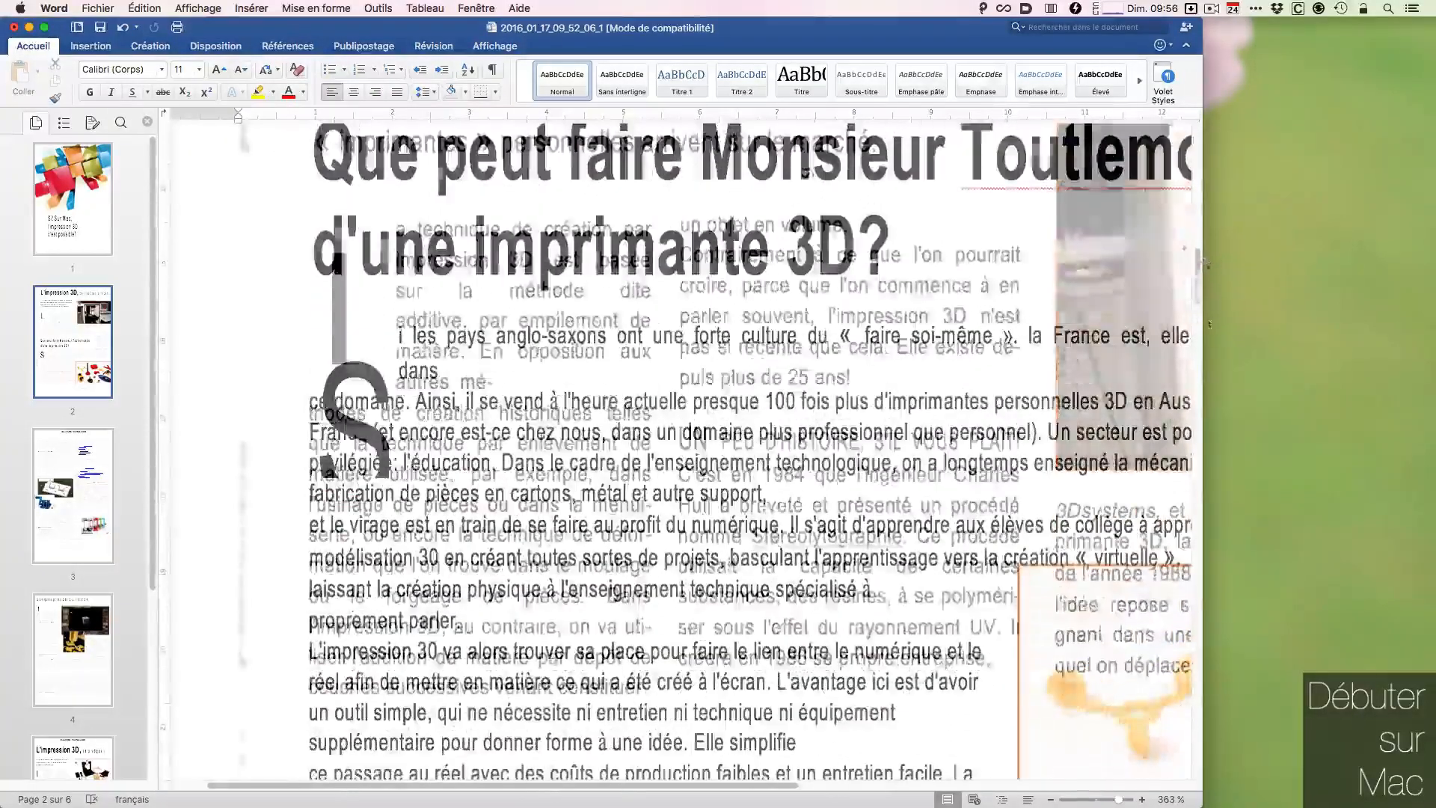
drag(1202, 309, 1402, 367)
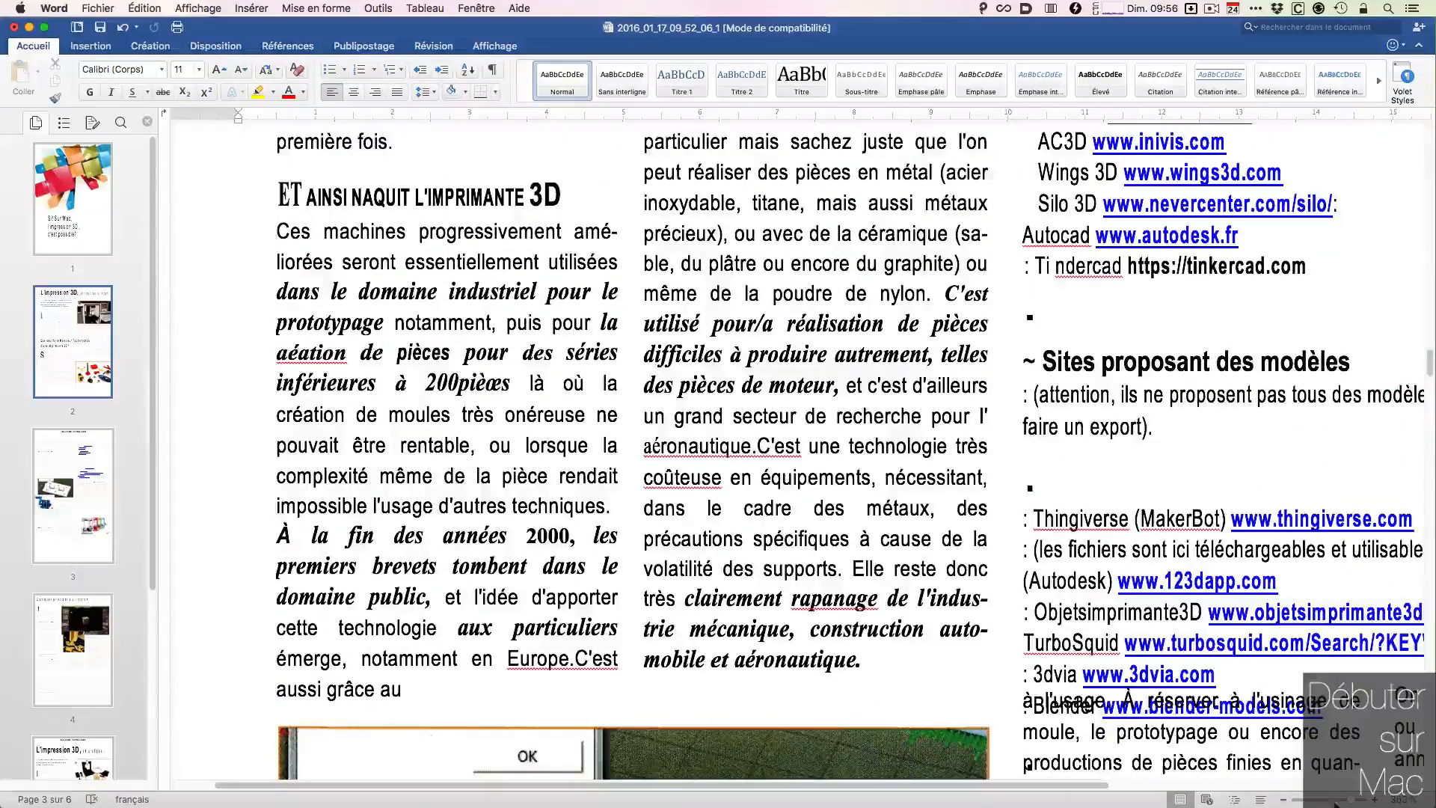
click(1282, 800)
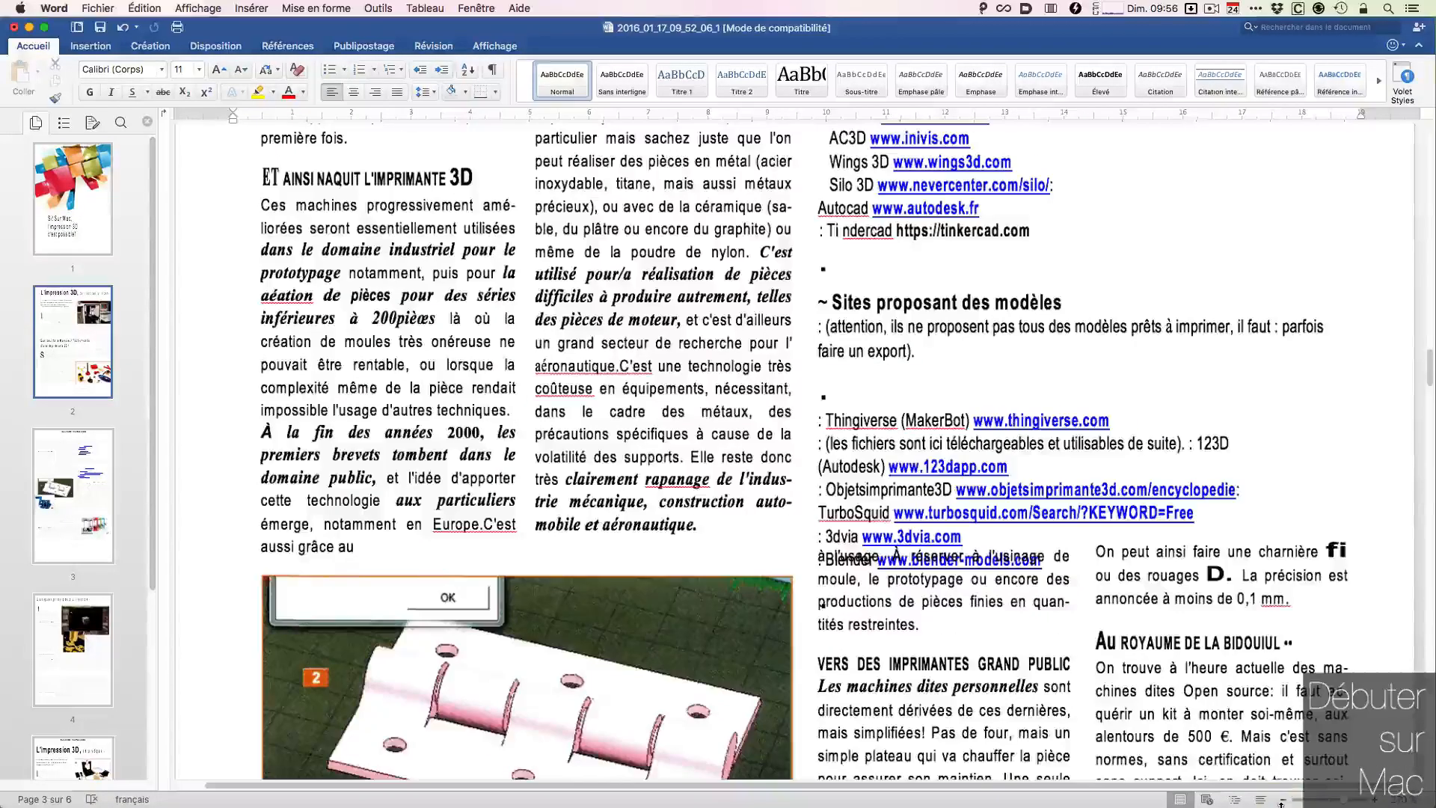
click(1281, 800)
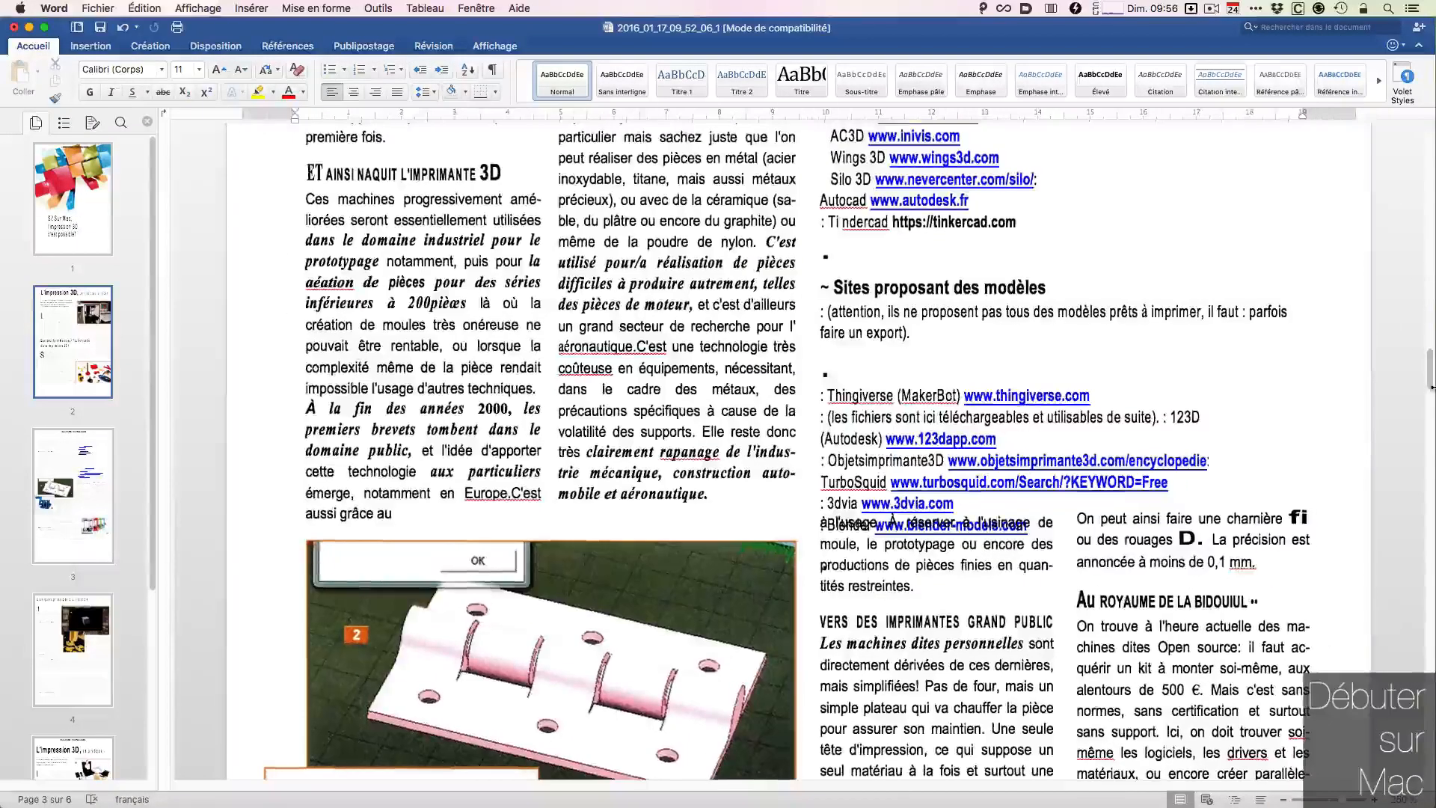
drag(1430, 360, 1405, 526)
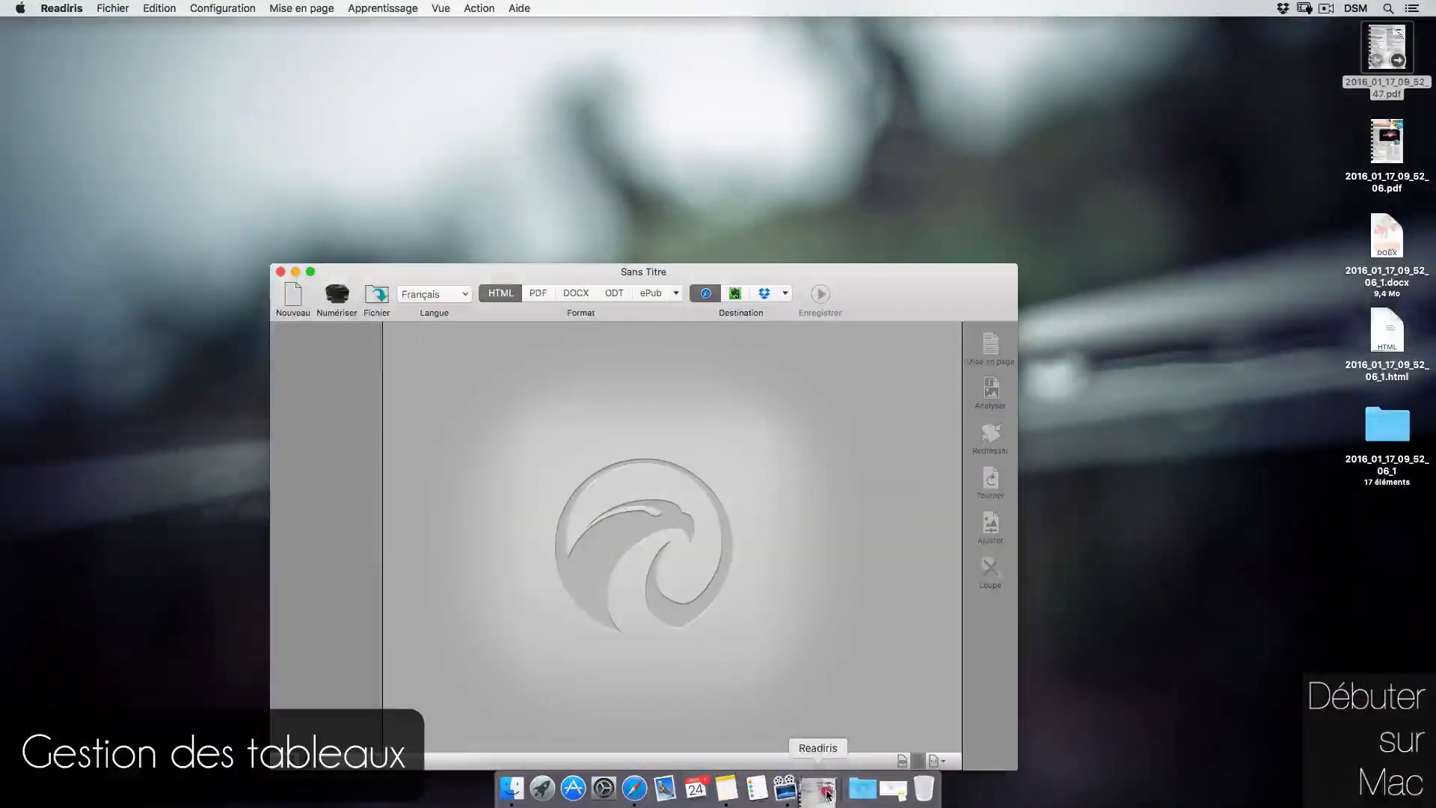
- Open 2016_01_17_09_52_47.pdf in Readiris, enlarge the window and display page 1
drag(827, 795, 828, 795)
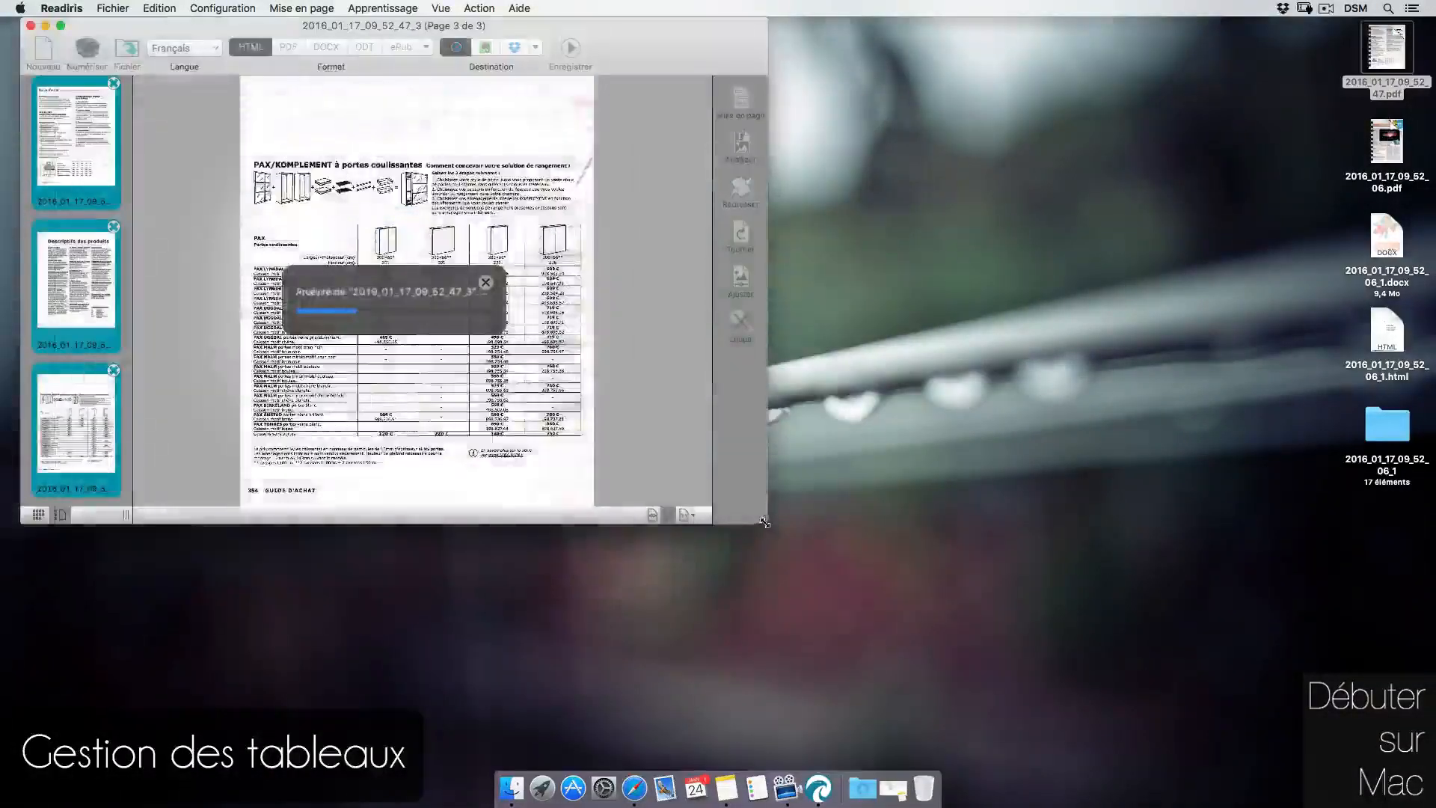
drag(768, 677, 1110, 771)
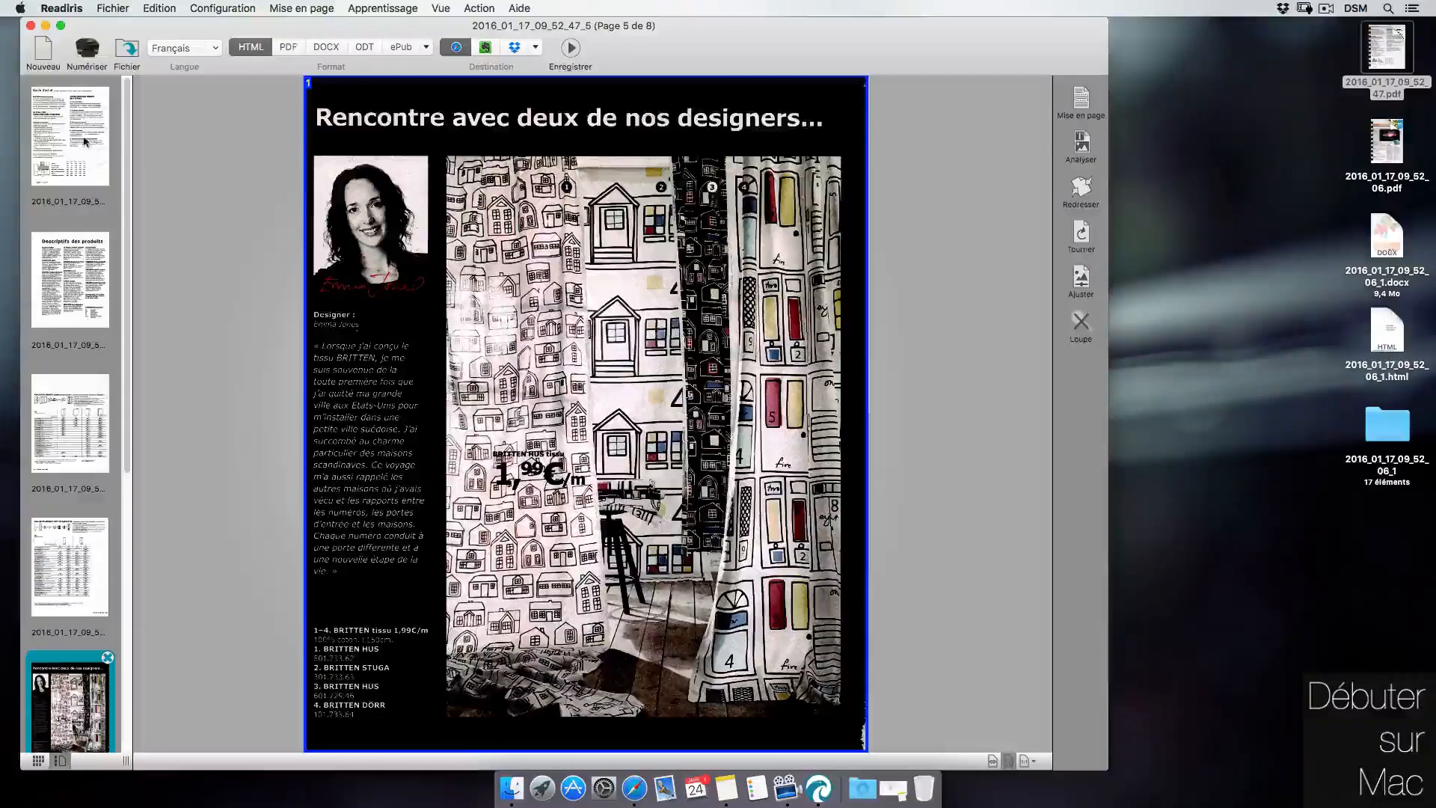
click(96, 164)
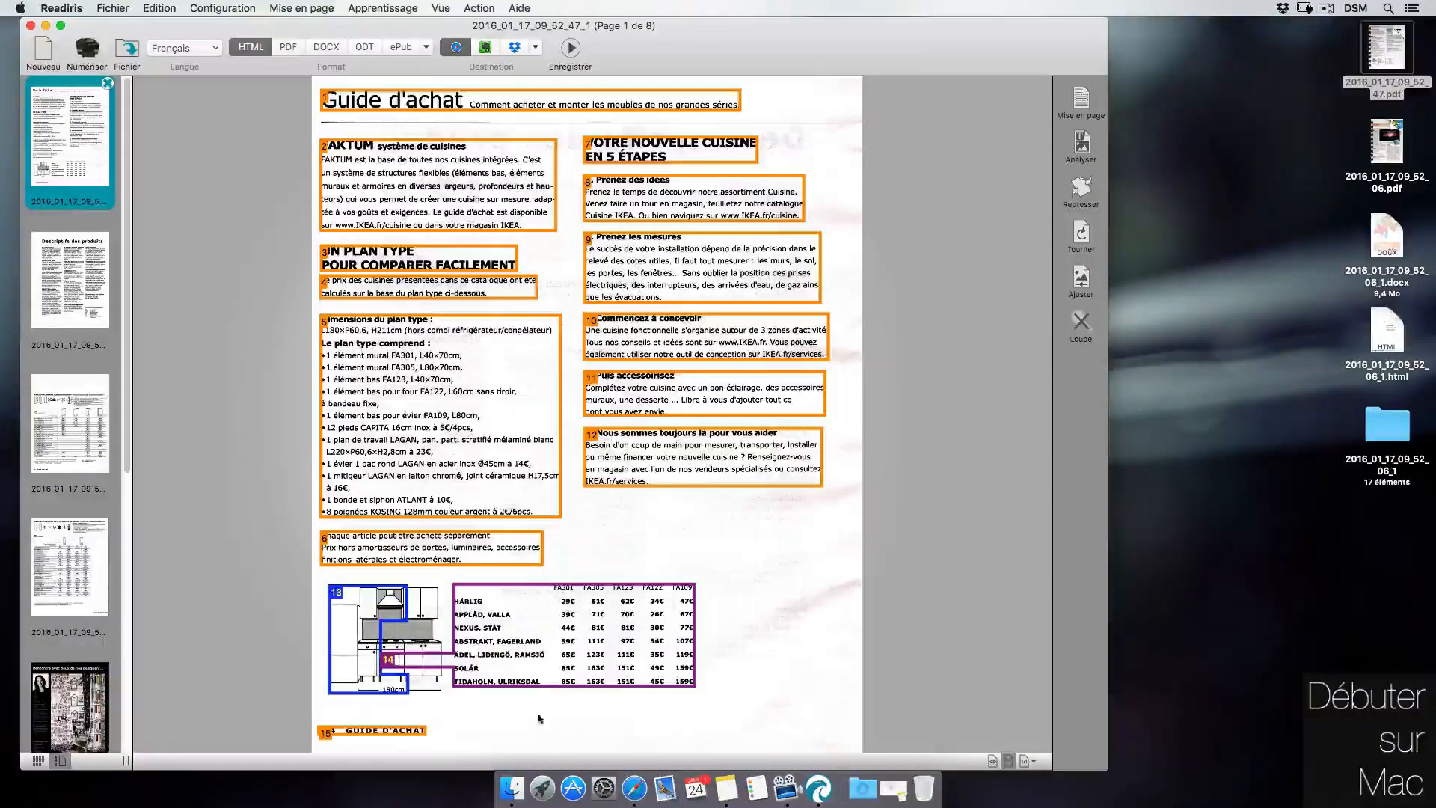
- On page 1, draw a graphic zone around the whole kitchen drawing and a table zone around the price table beside it
click(1084, 101)
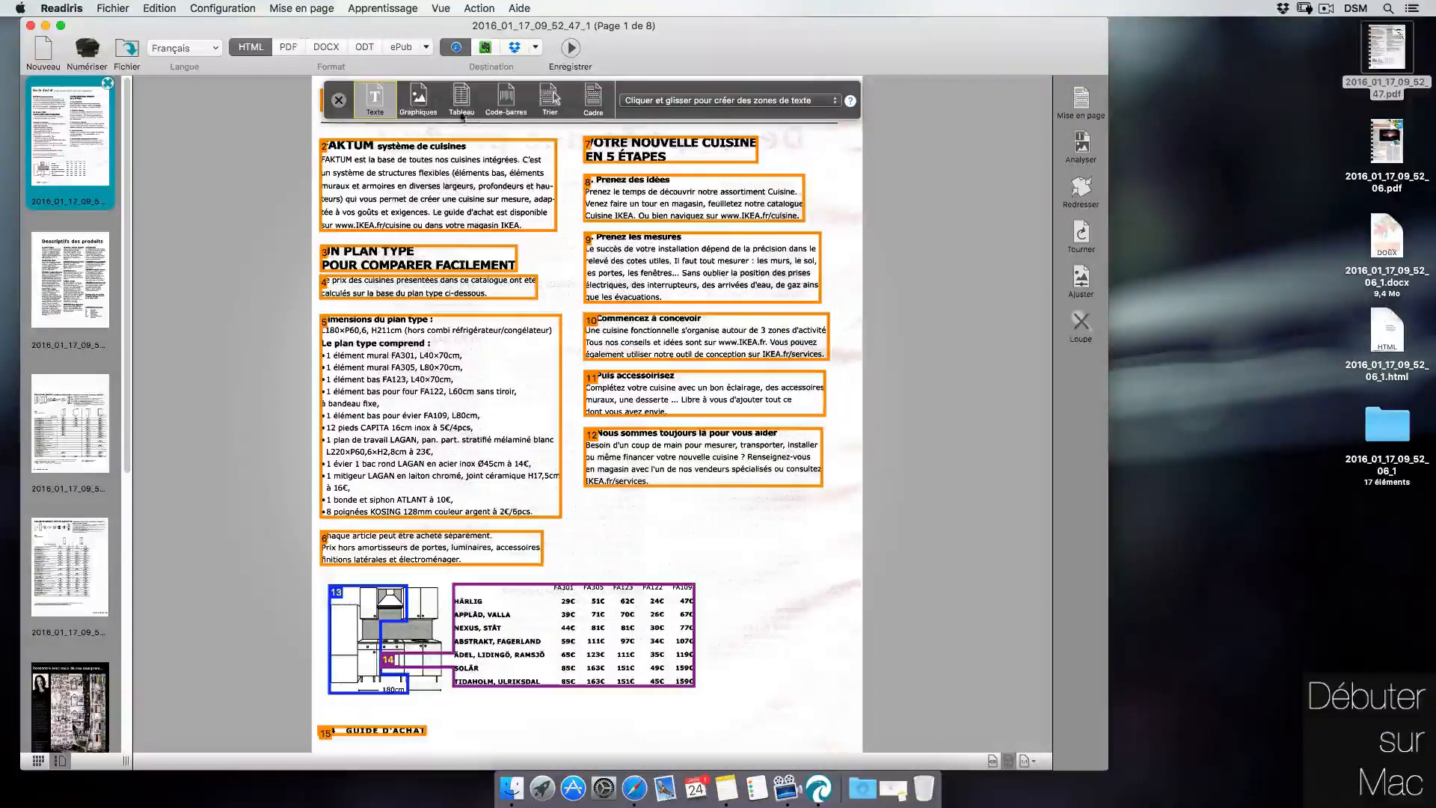
click(418, 99)
mouse_move(326, 583)
mouse_down()
mouse_move(339, 621)
mouse_move(447, 708)
mouse_up()
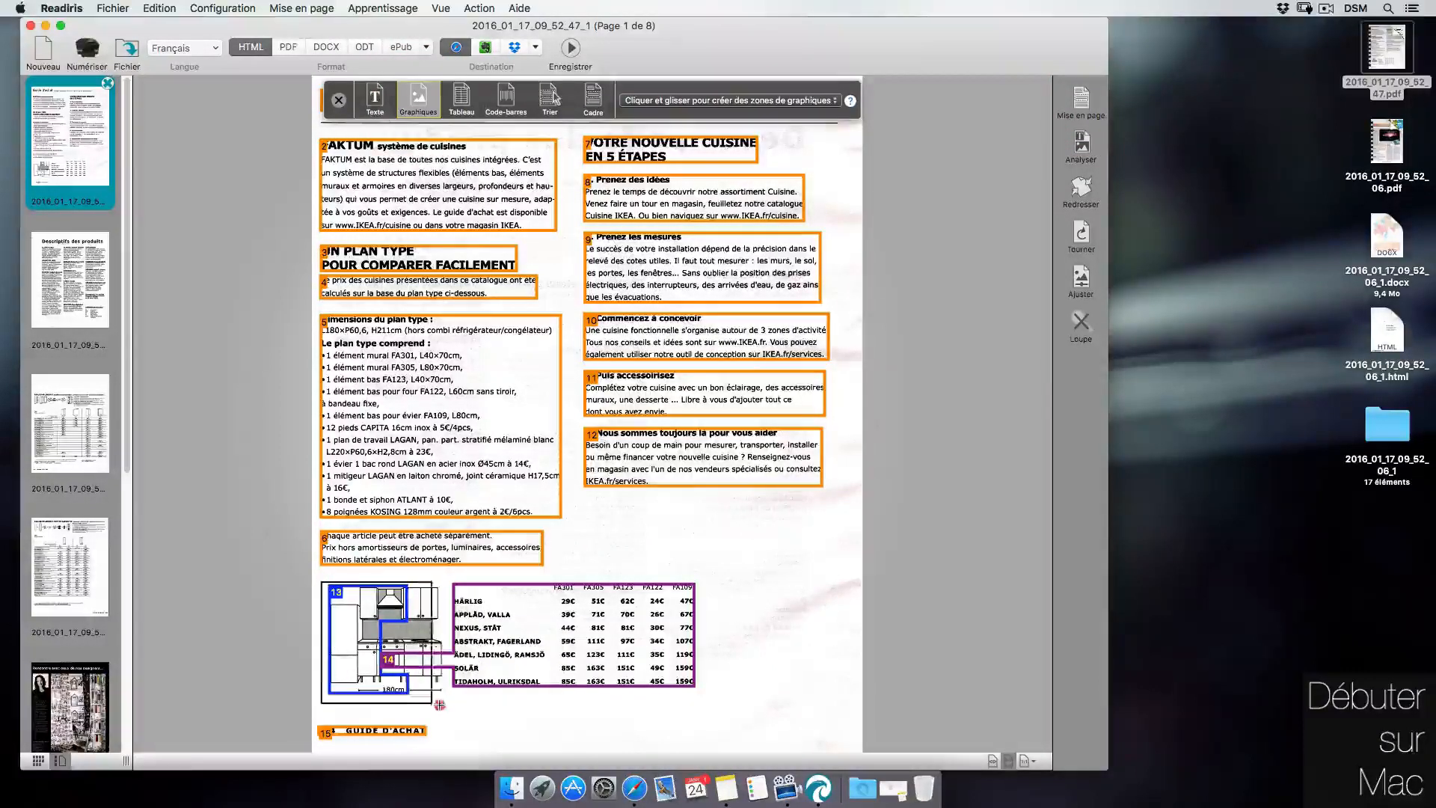
click(375, 101)
click(461, 105)
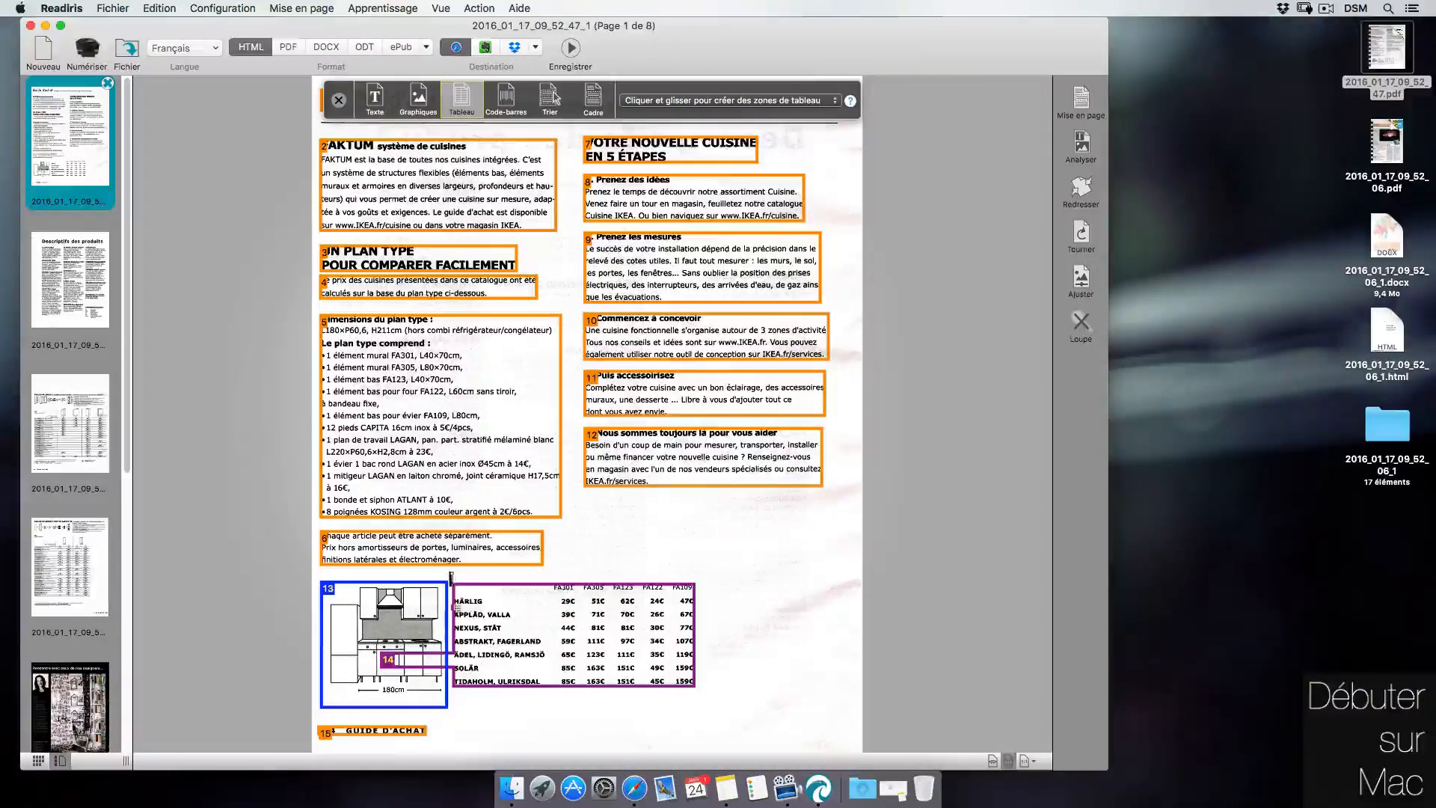
mouse_move(451, 575)
mouse_down()
mouse_move(553, 718)
mouse_move(705, 721)
mouse_up()
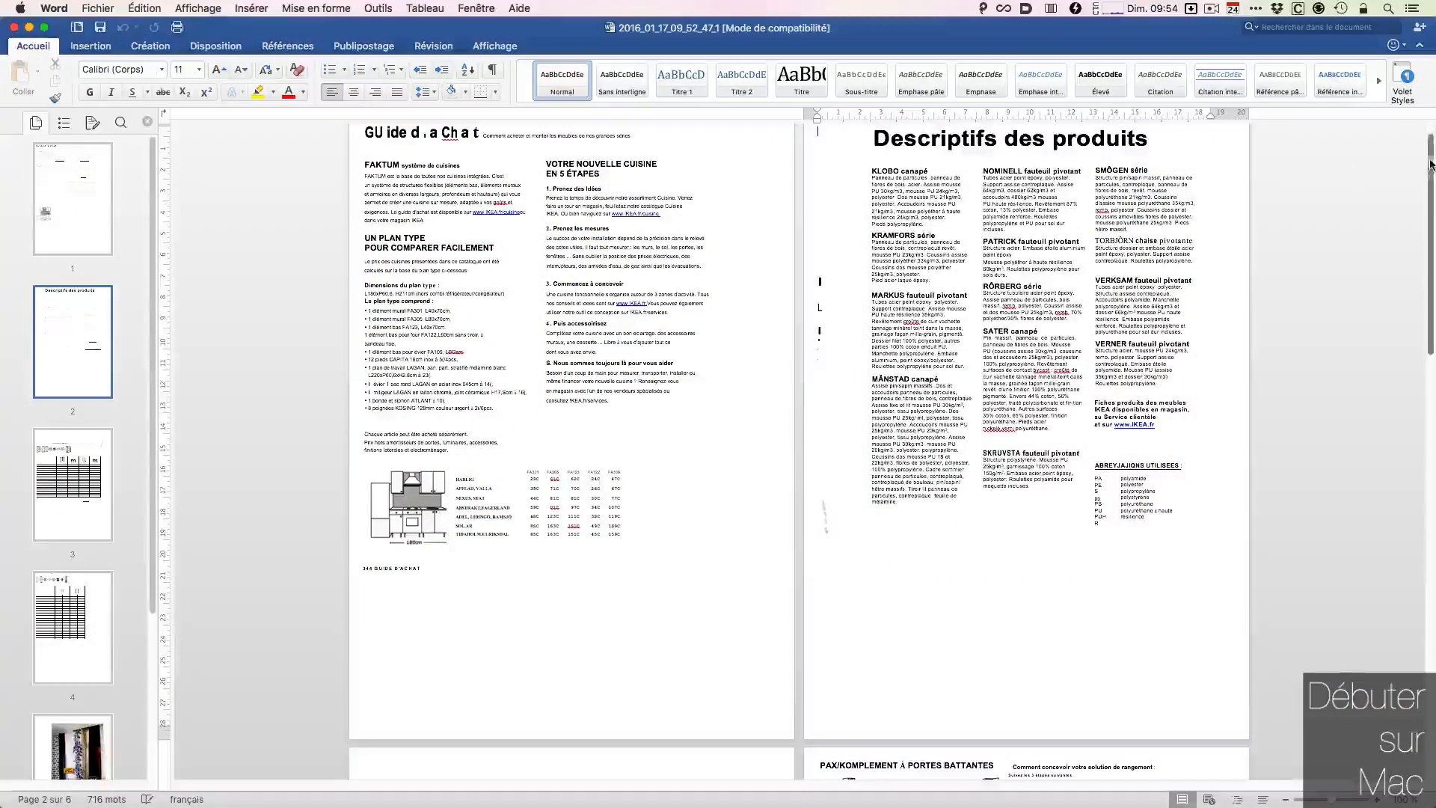
- In the exported Word document, delete the stray scan mark beside the heading of the PAX/KOMPLEMENT sliding-door page
scroll(1431, 175, down, 2)
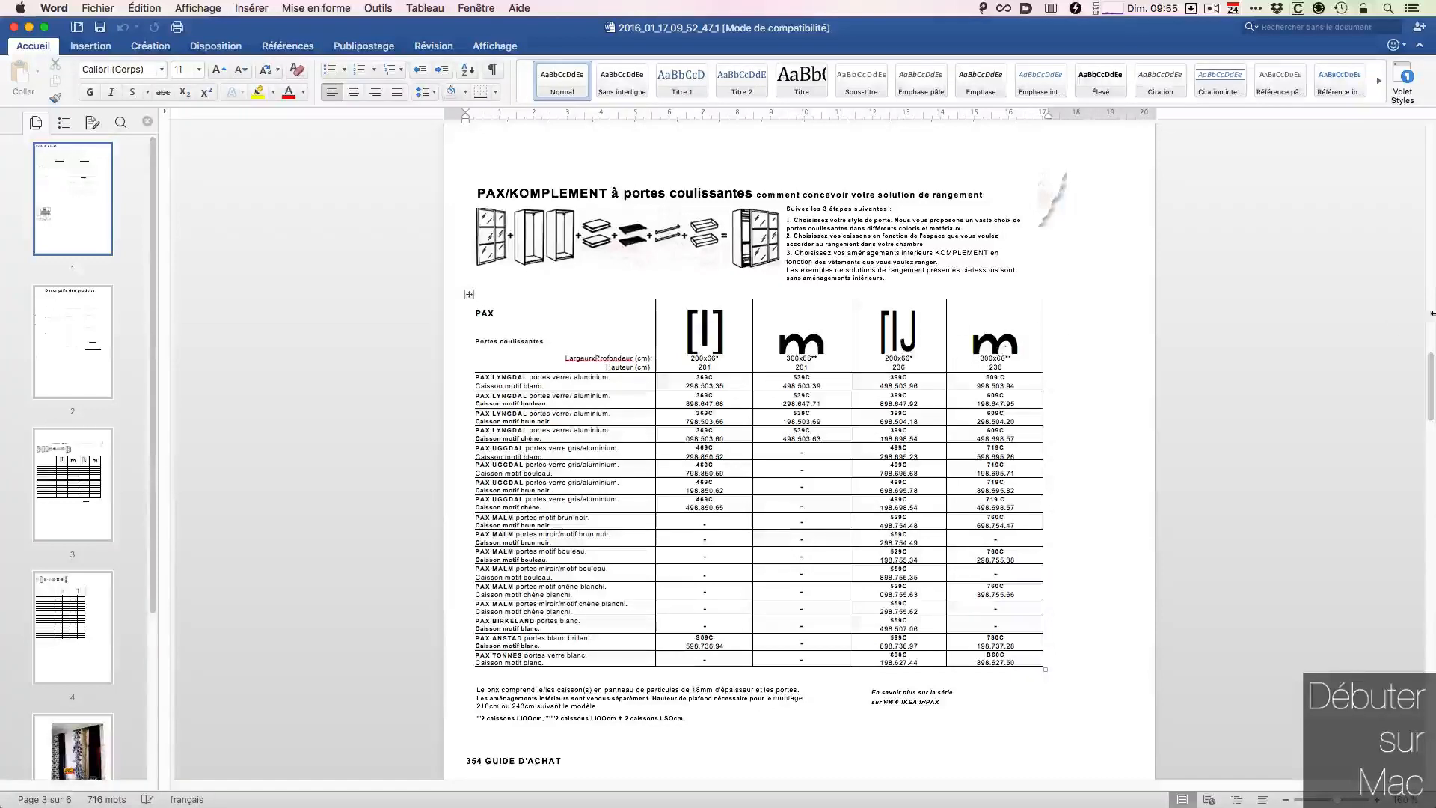
click(1047, 196)
key(BackSpace)
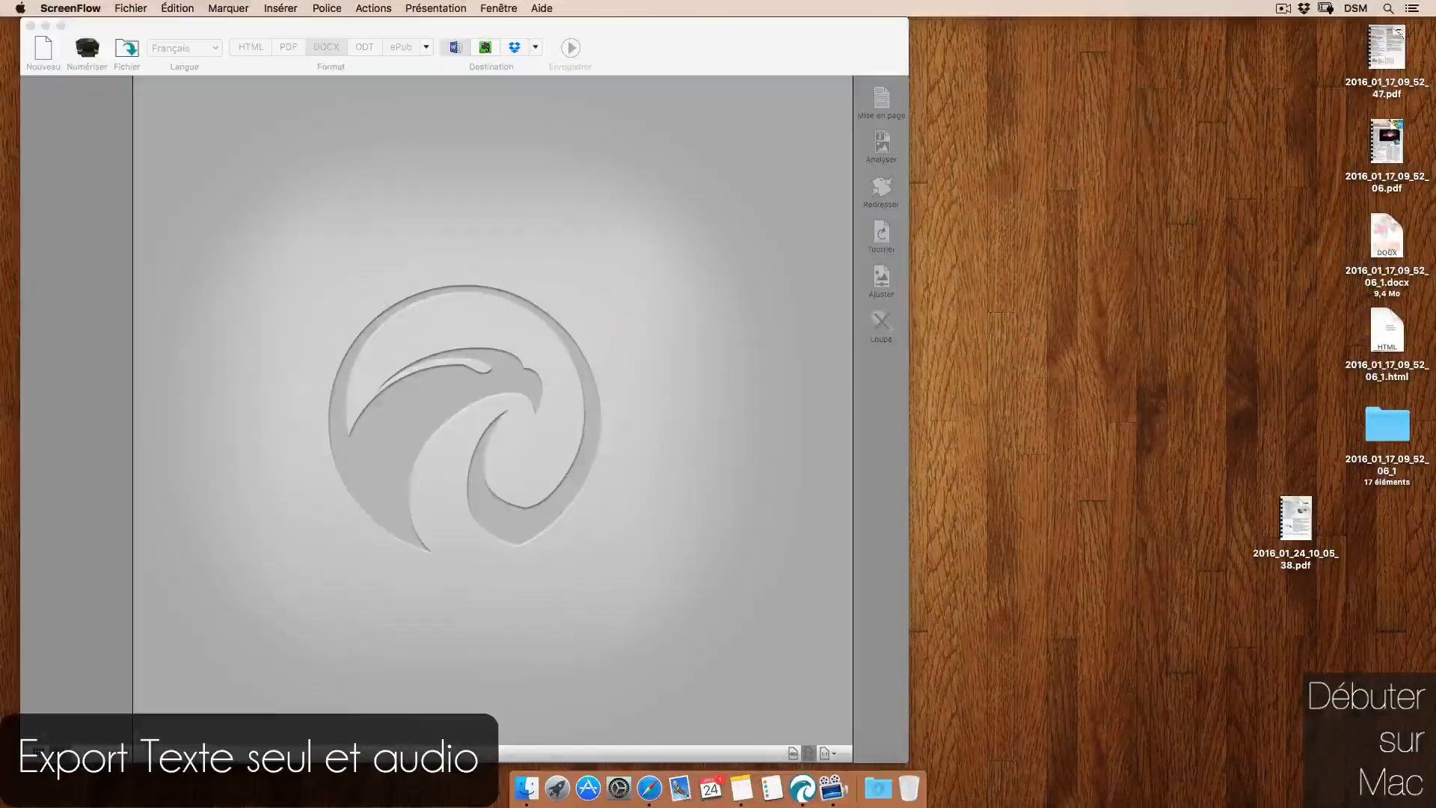
- Open 2016_01_24_10_05_38.pdf in Preview and look through the IRISPen Air 7 press release pages
double_click(1304, 502)
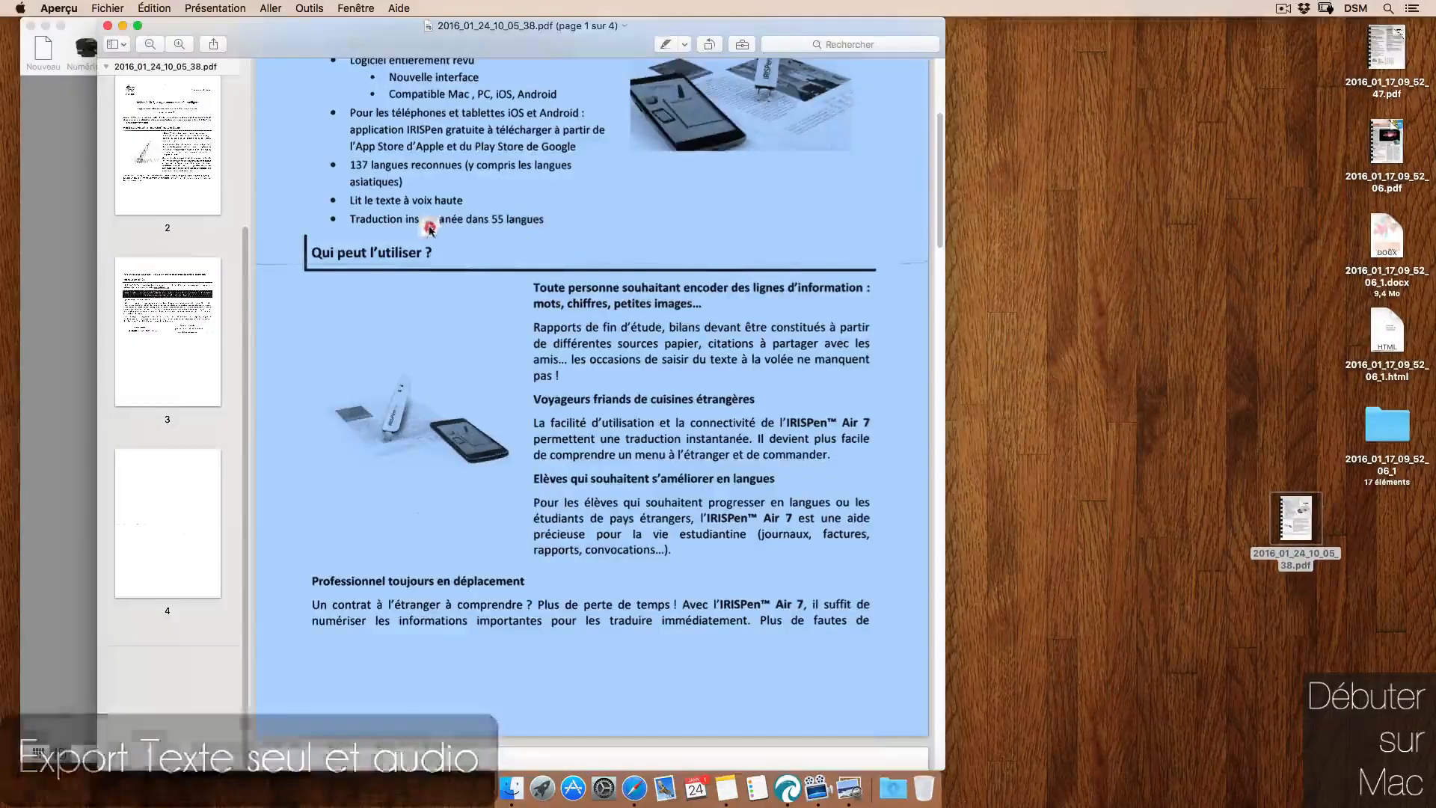
drag(430, 228, 479, 265)
drag(940, 195, 941, 199)
scroll(941, 199, up, 10)
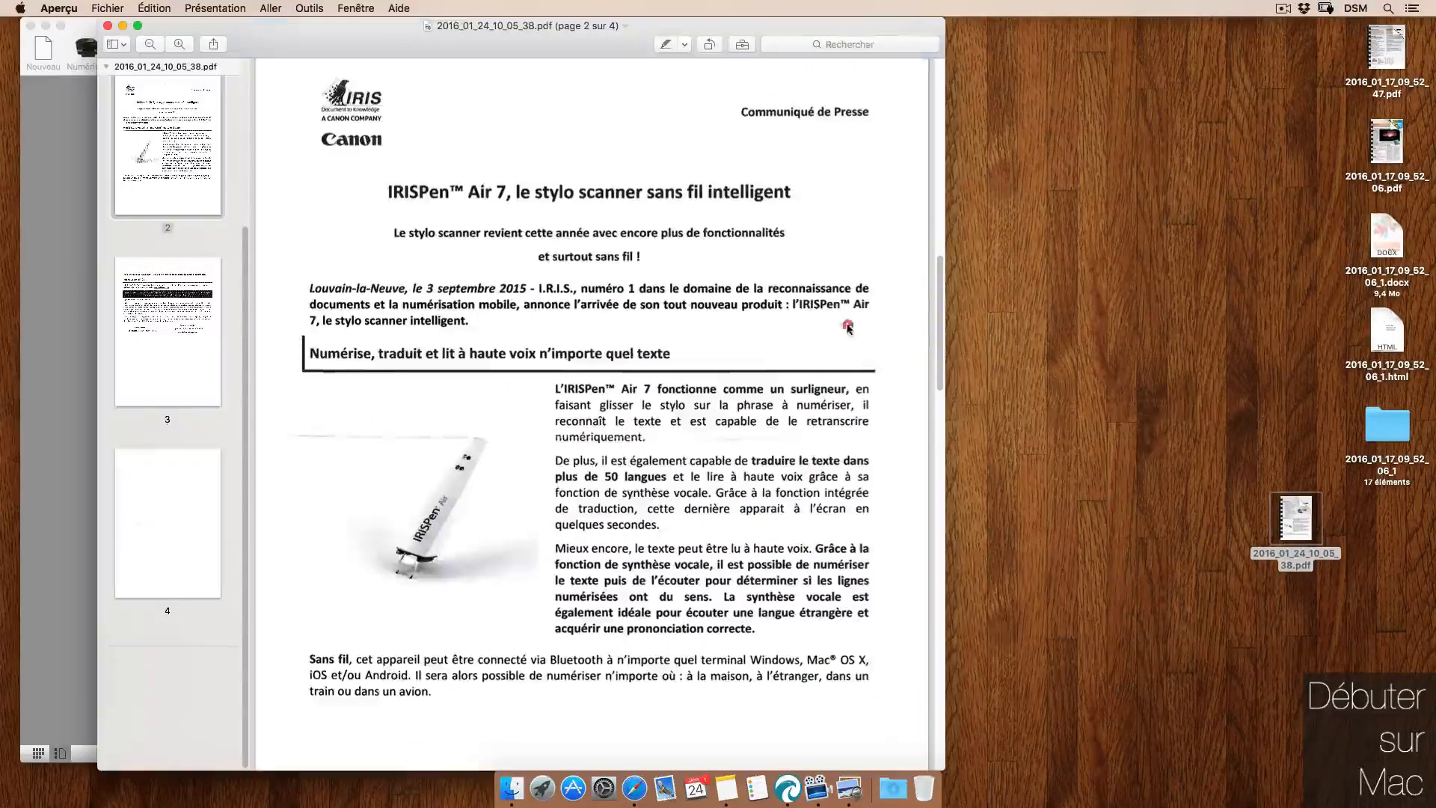
click(1017, 265)
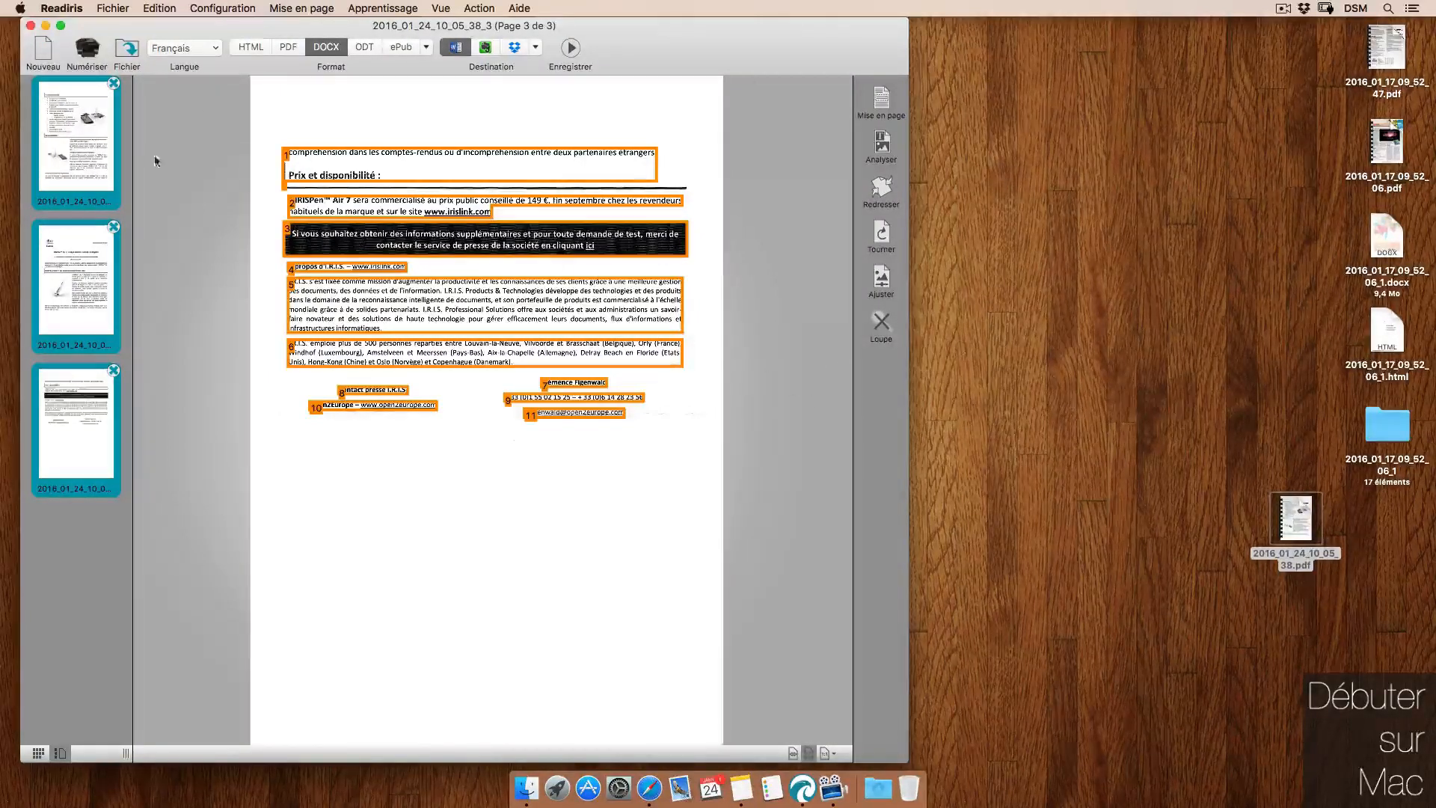
- Export the press release from Readiris as the RTF file 2016_01_24_10_05_38_1.rtf and enlarge its TextEdit window
click(71, 144)
click(425, 46)
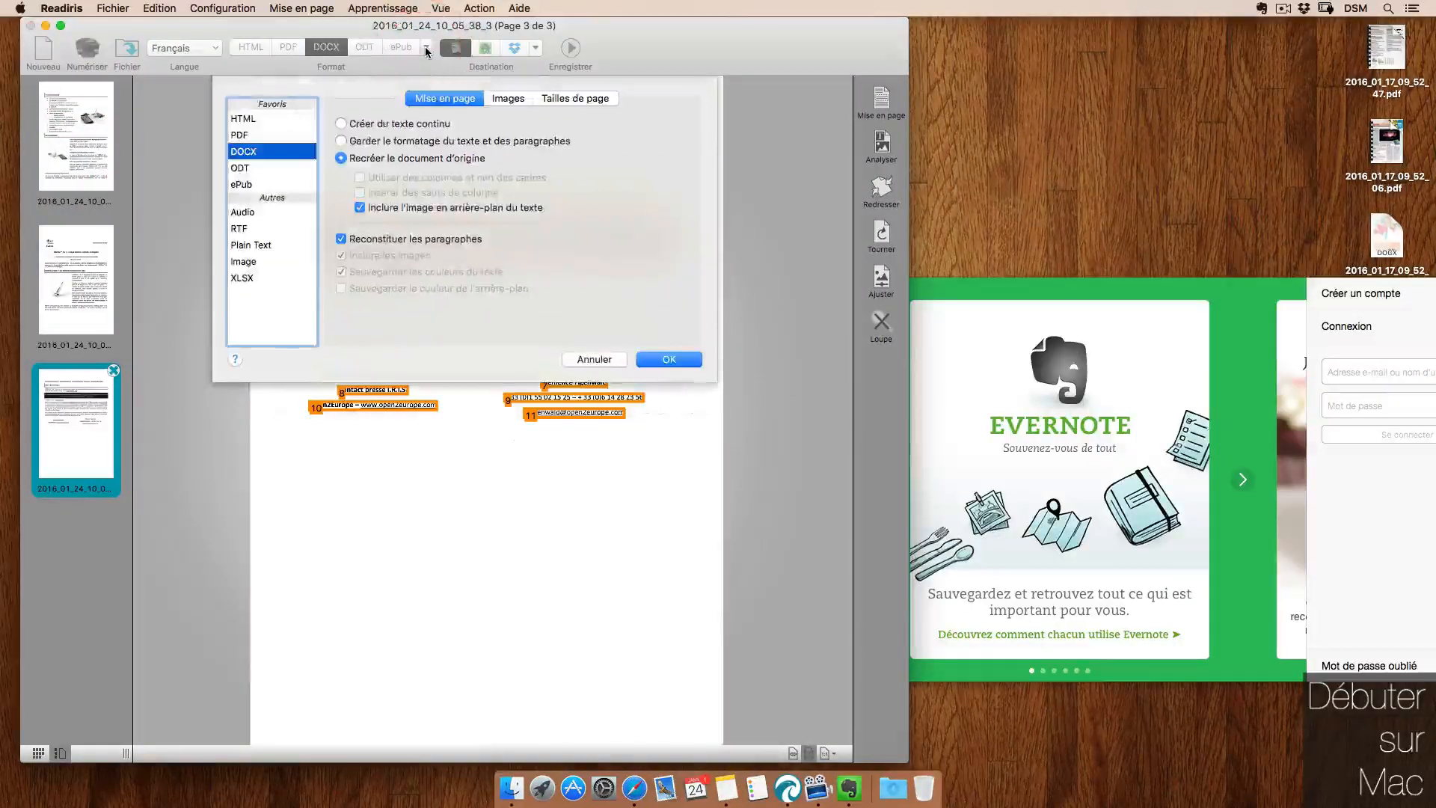
double_click(252, 229)
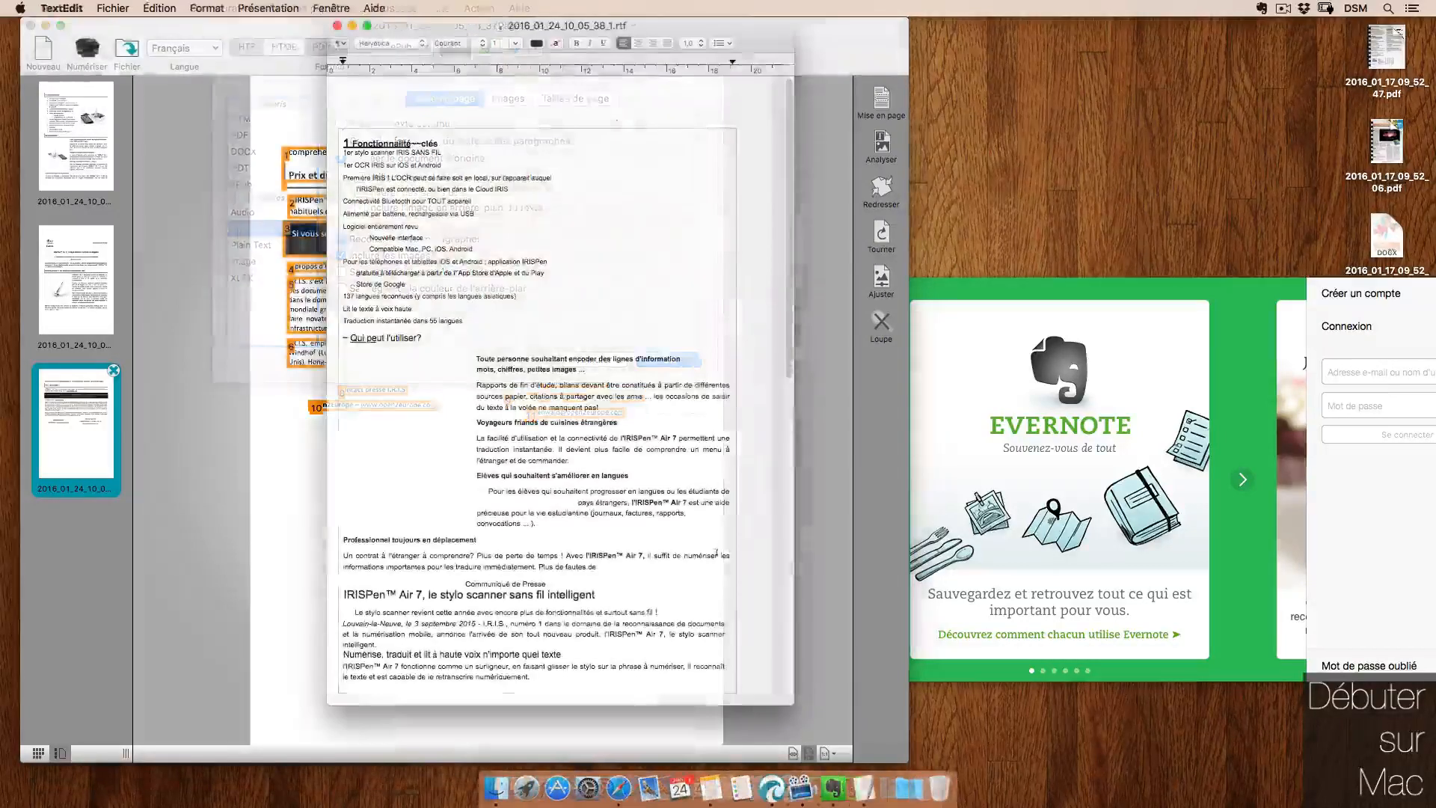
drag(786, 704, 945, 768)
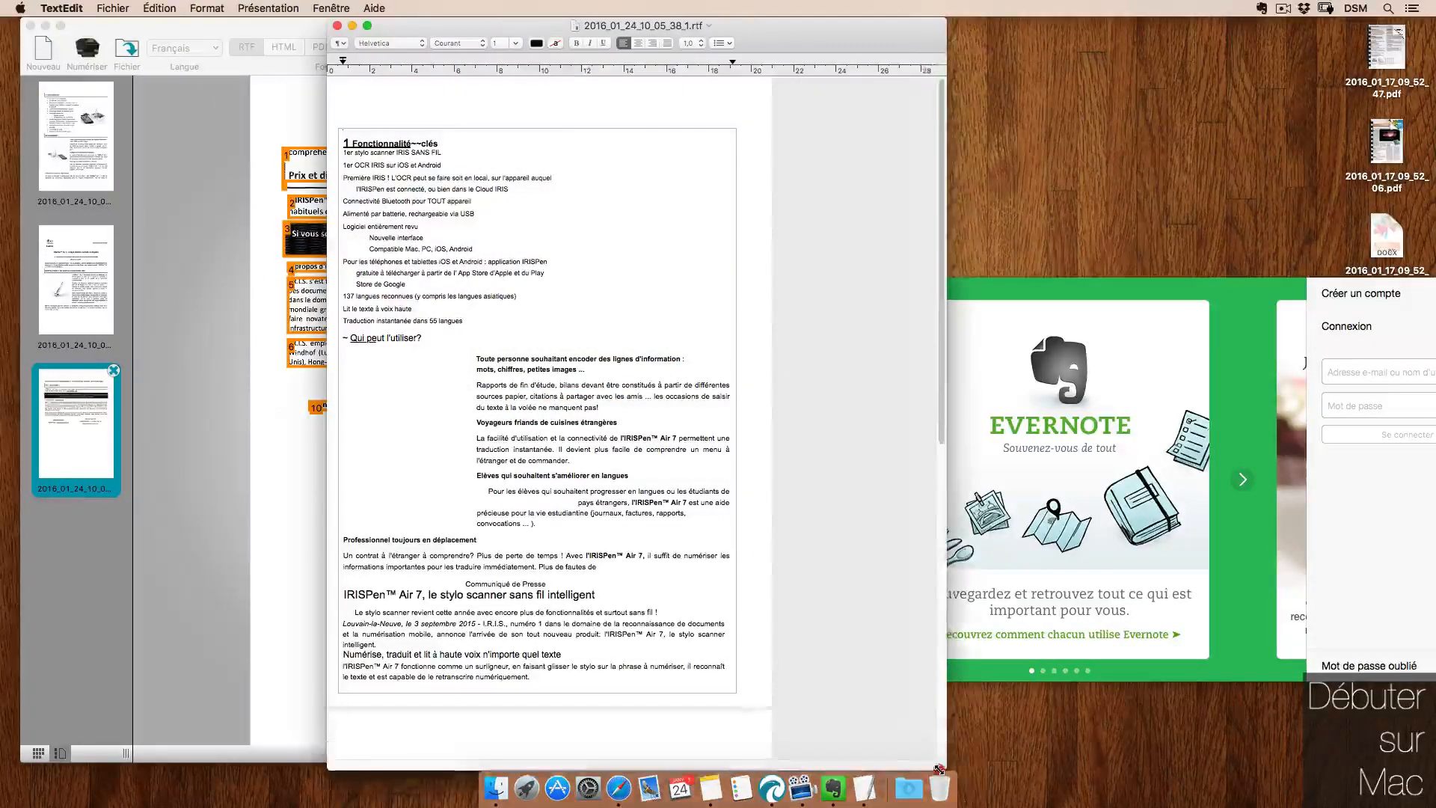
- Look over the rest of the RTF text, and export the press release from Readiris as audio with the Thomas voice
scroll(640, 335, down, 10)
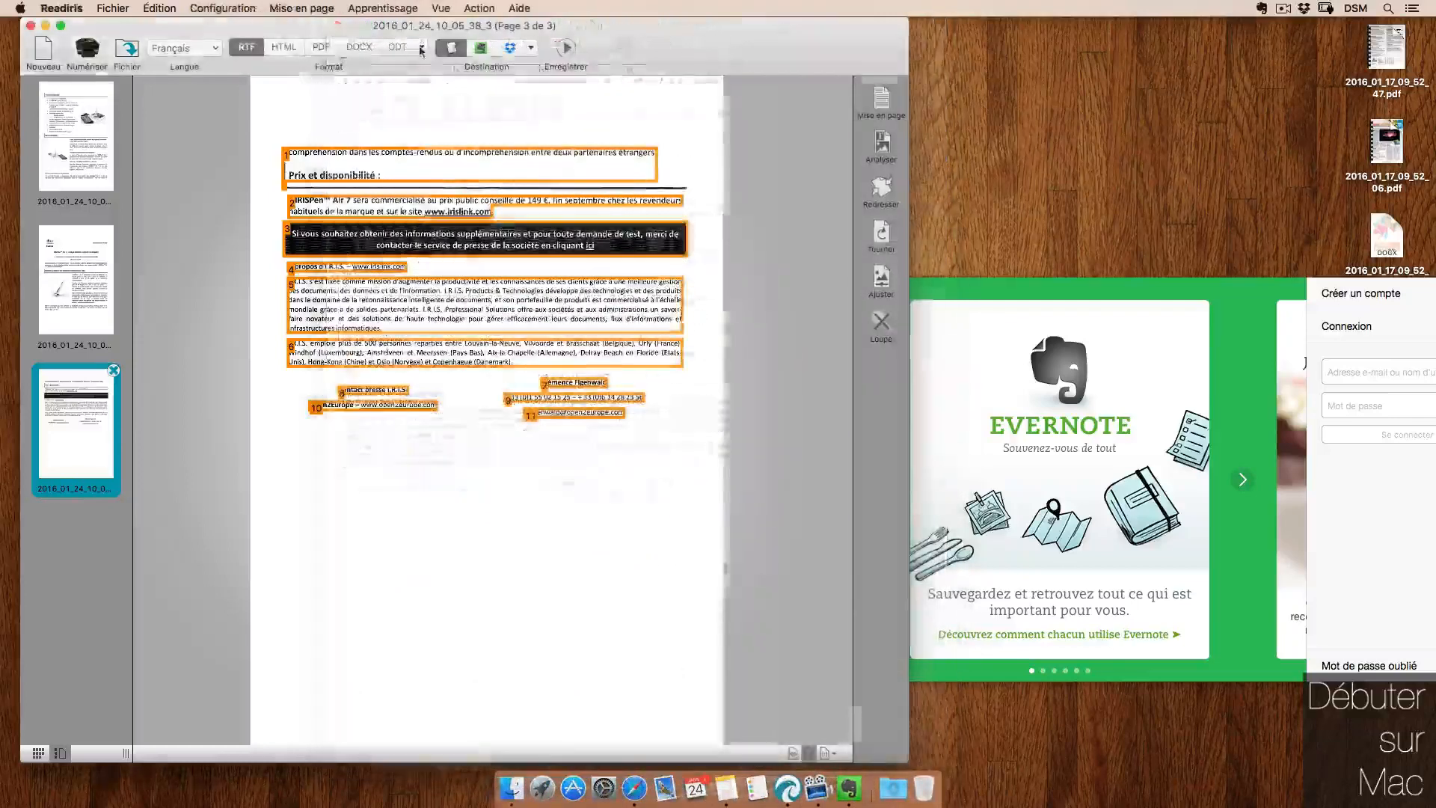
click(421, 47)
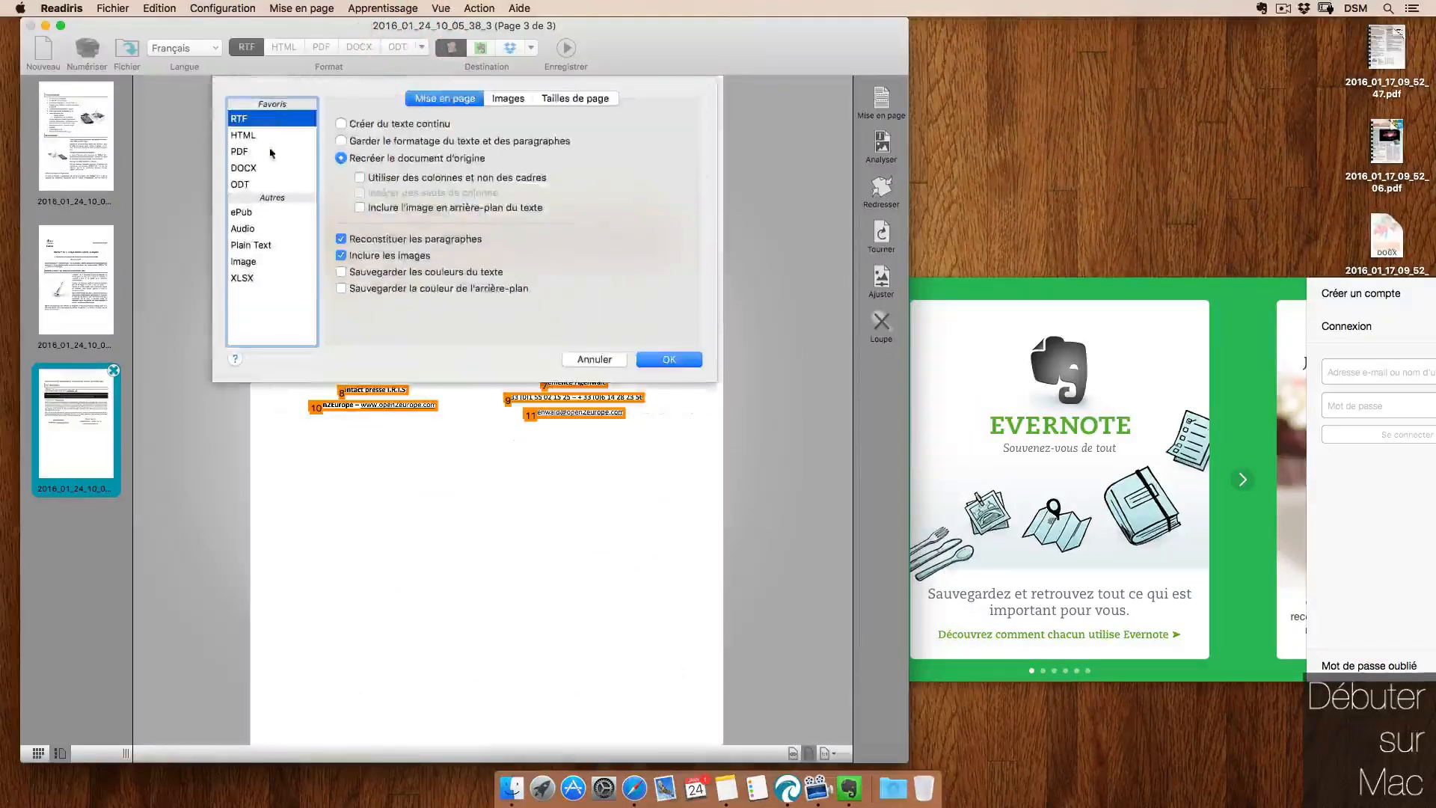
click(273, 230)
click(522, 141)
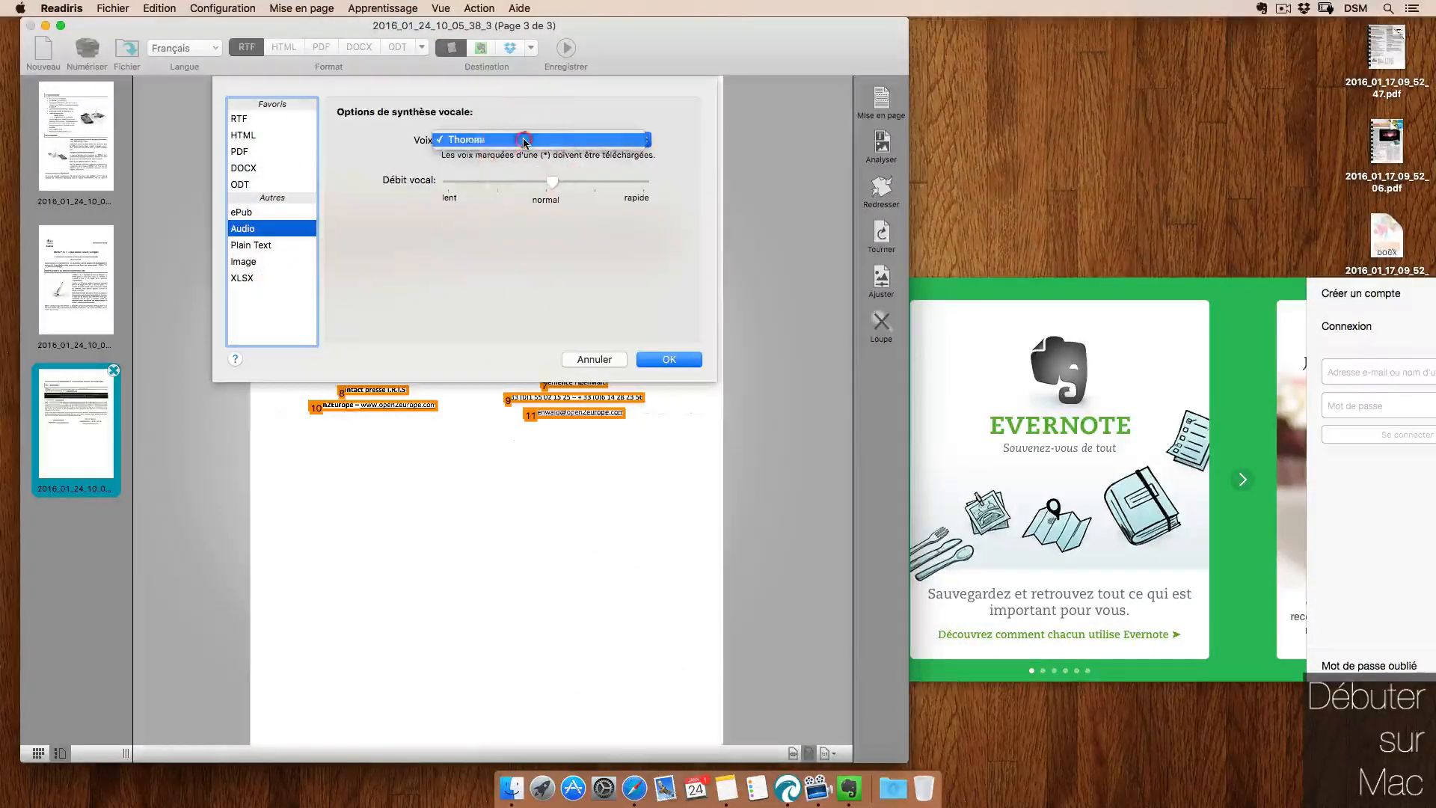
click(525, 142)
click(682, 358)
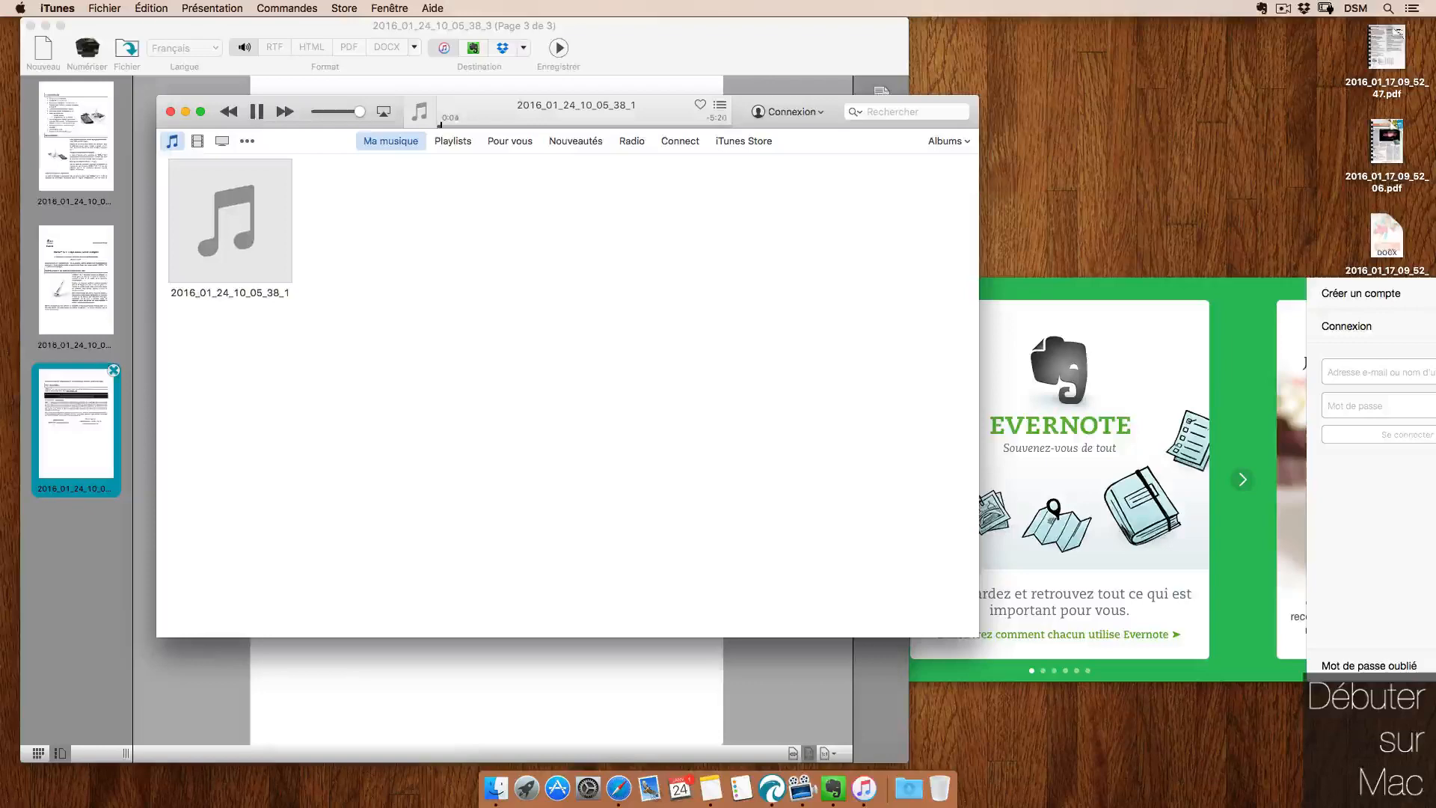
- Return to Readiris, show page 1 of the press release at actual size in a wider window, and read its key features list
click(436, 50)
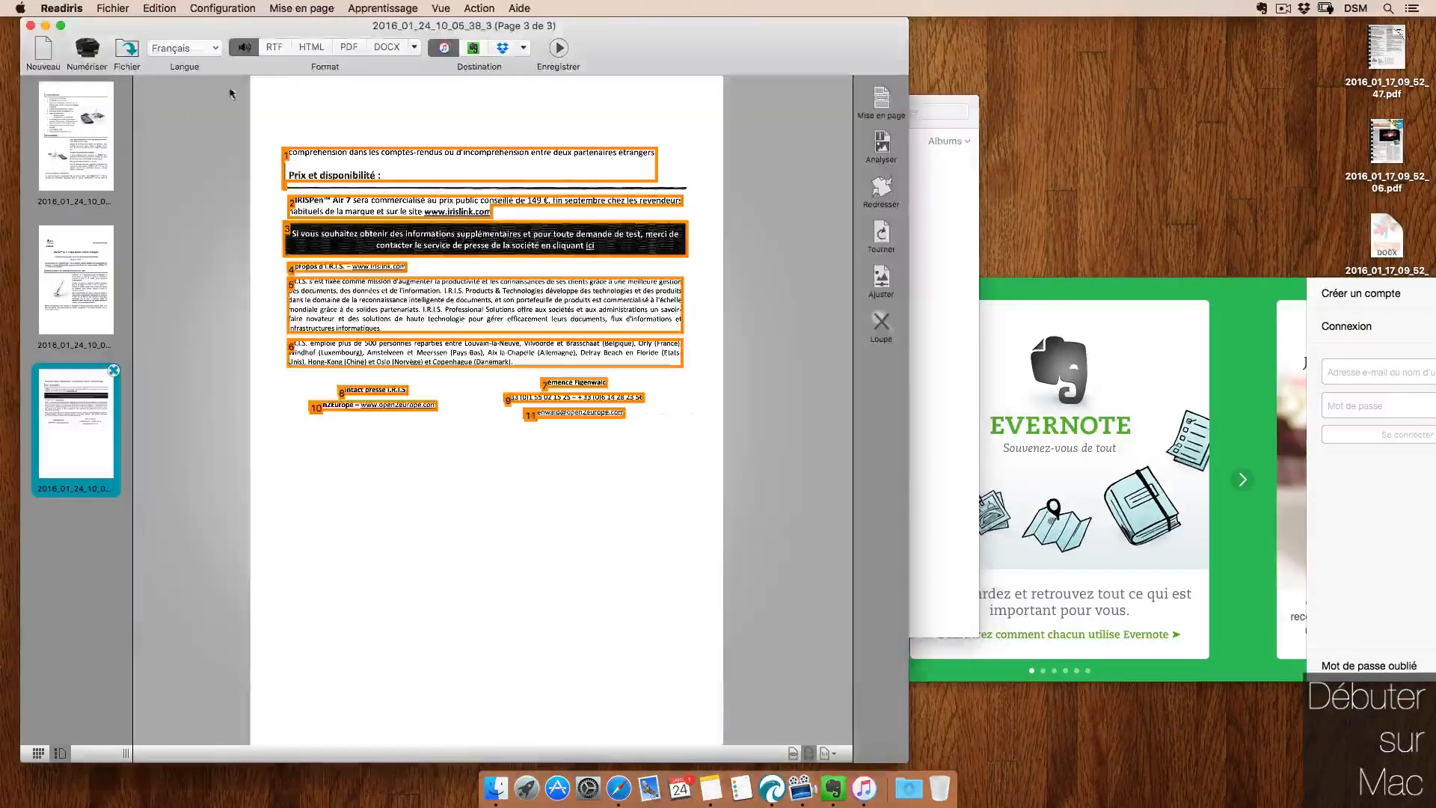
click(105, 131)
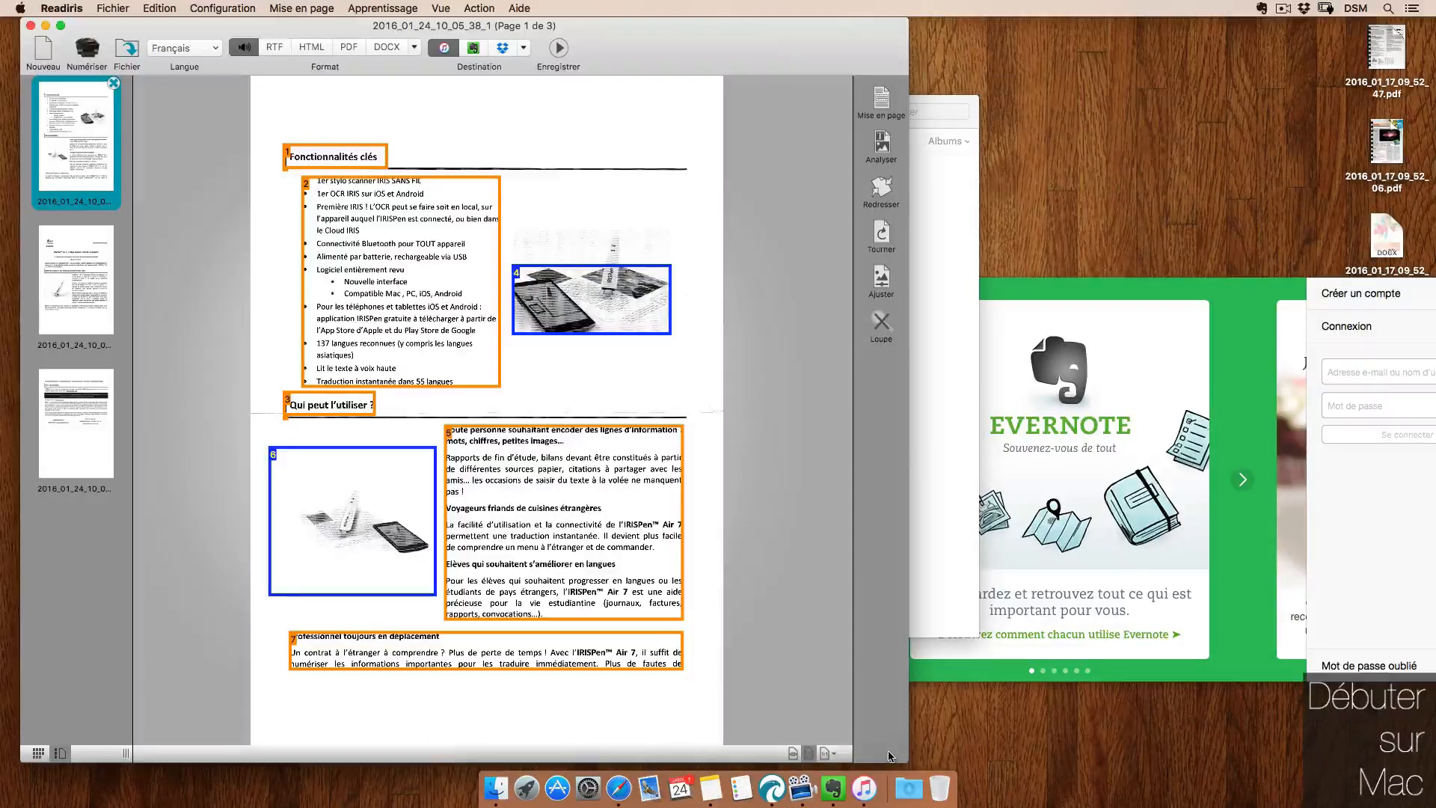
click(828, 754)
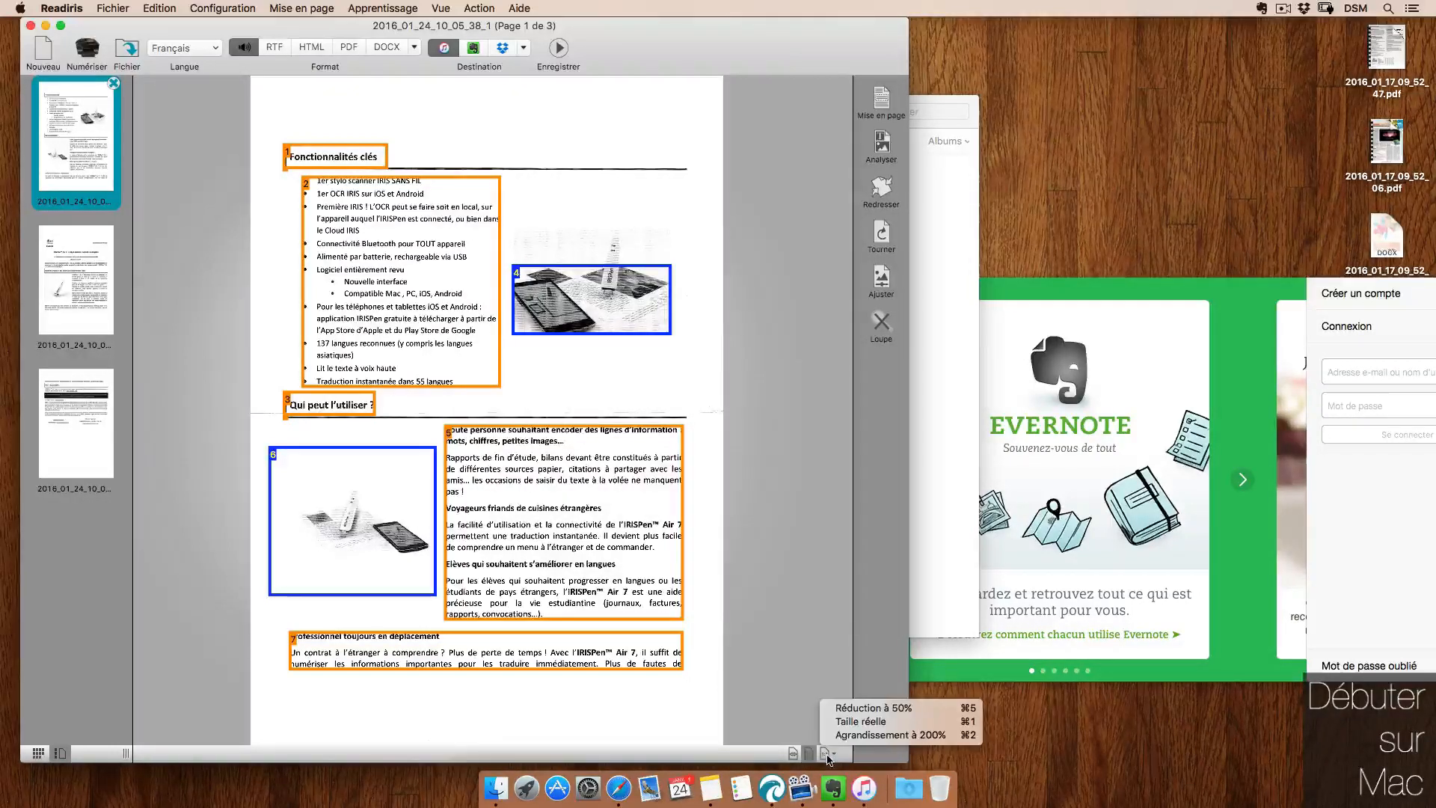
click(860, 721)
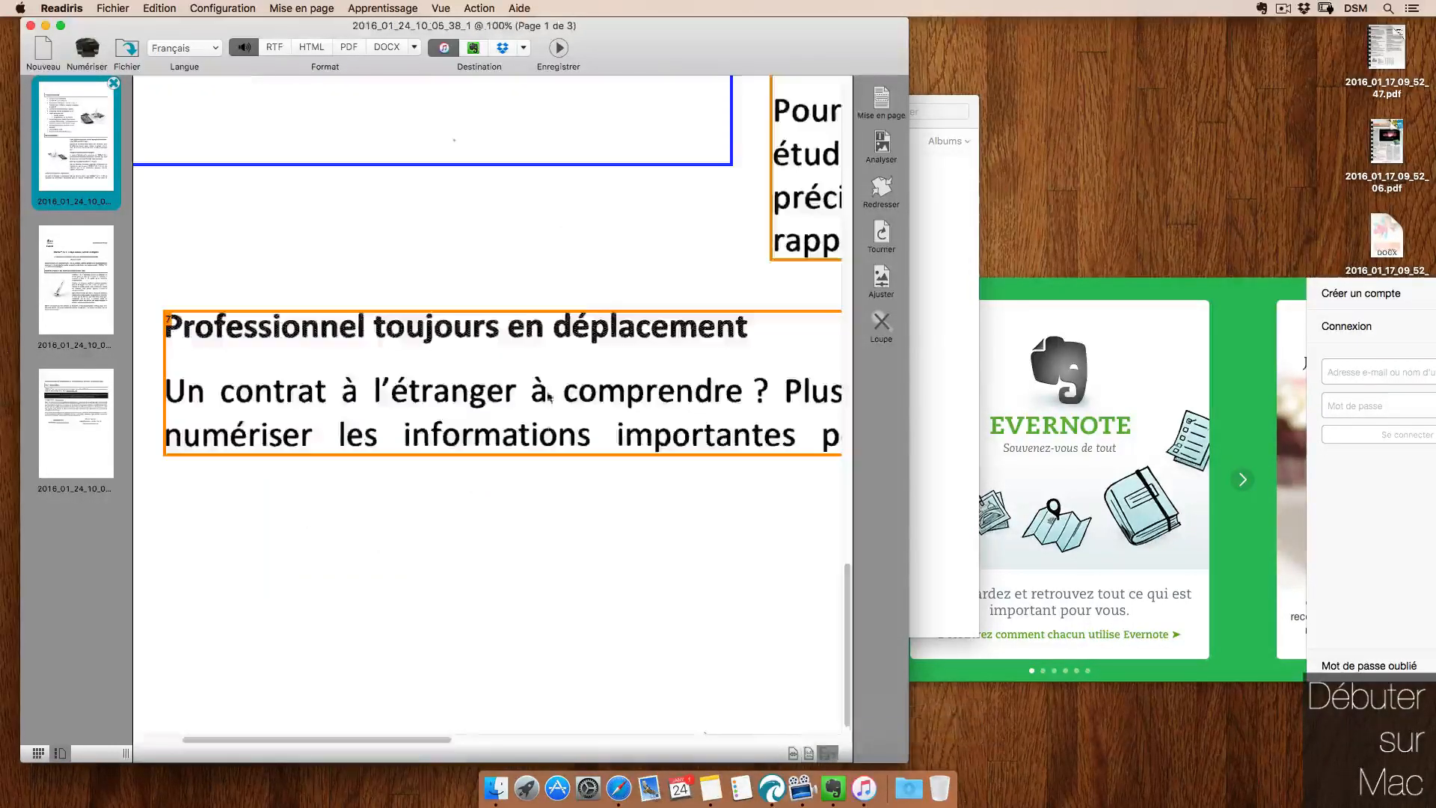
scroll(840, 473, up, 10)
scroll(840, 472, up, 10)
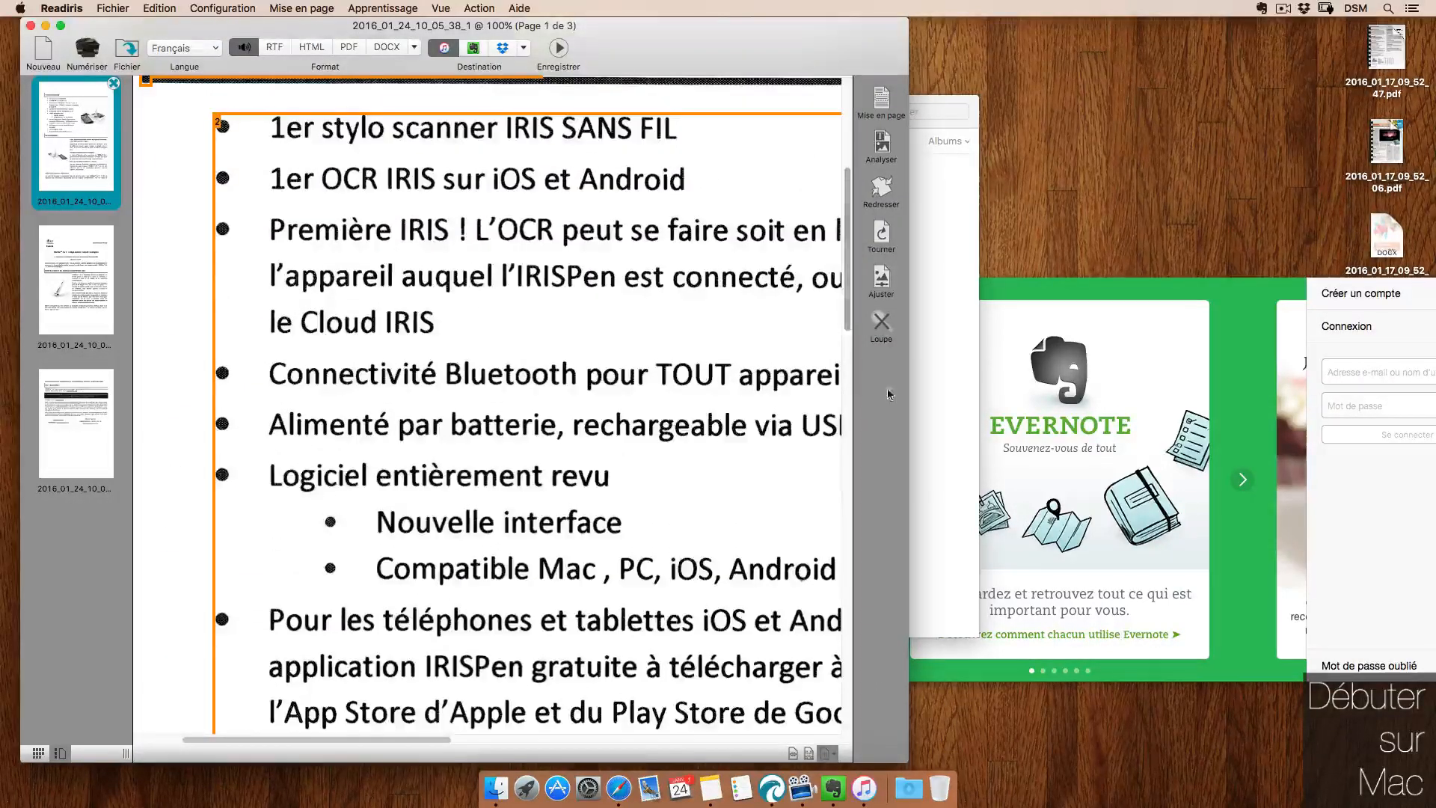
drag(909, 384, 1124, 384)
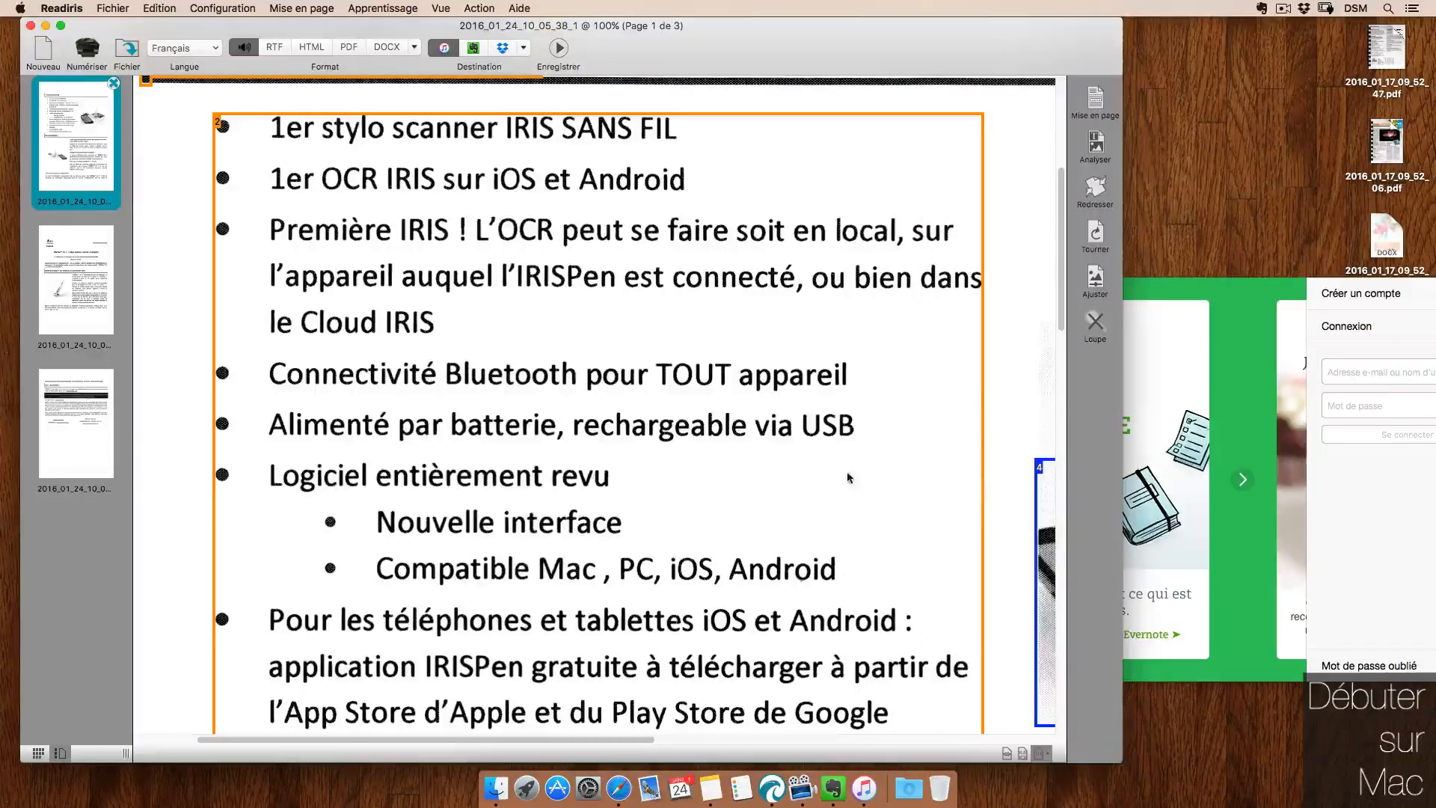
scroll(466, 486, down, 8)
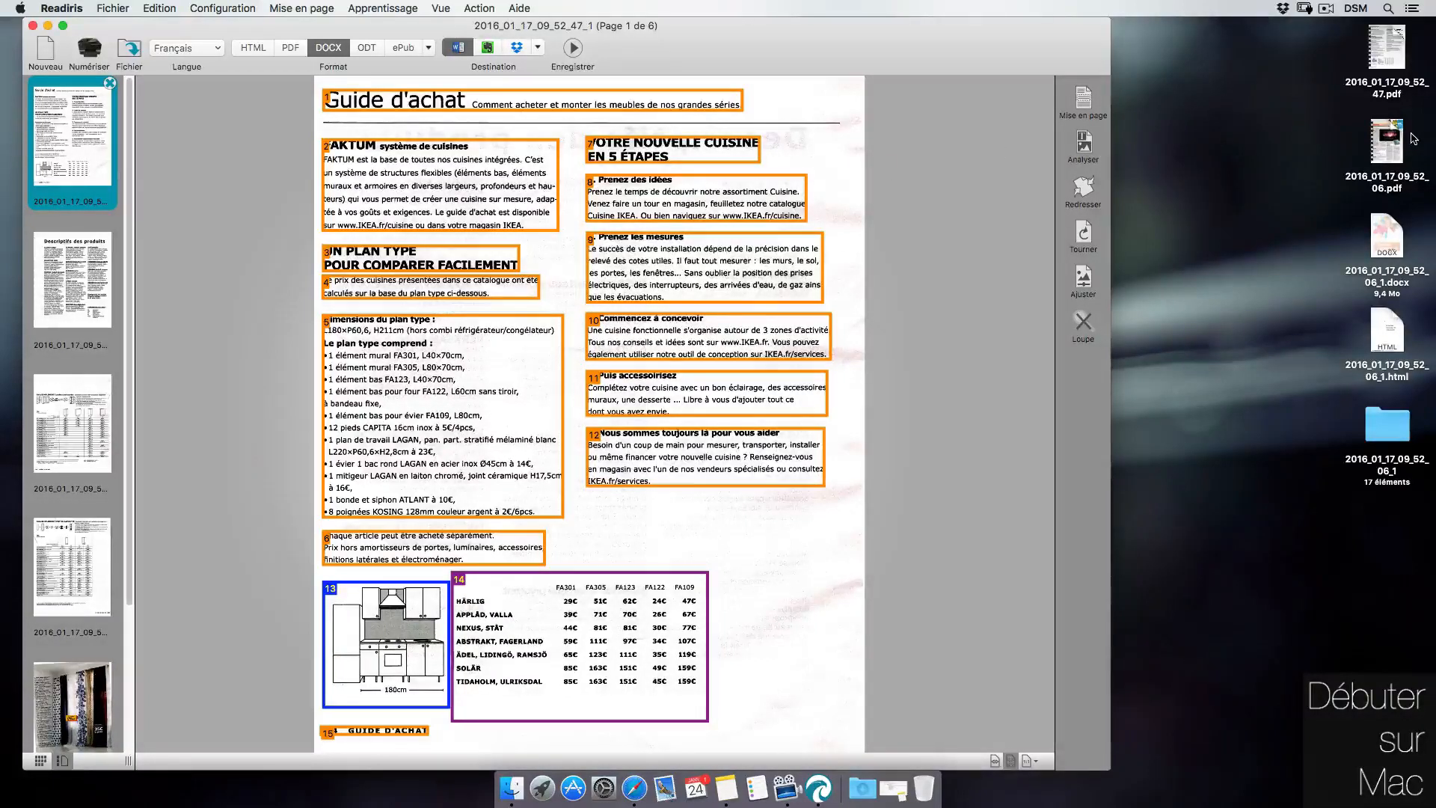
mouse_move(1412, 137)
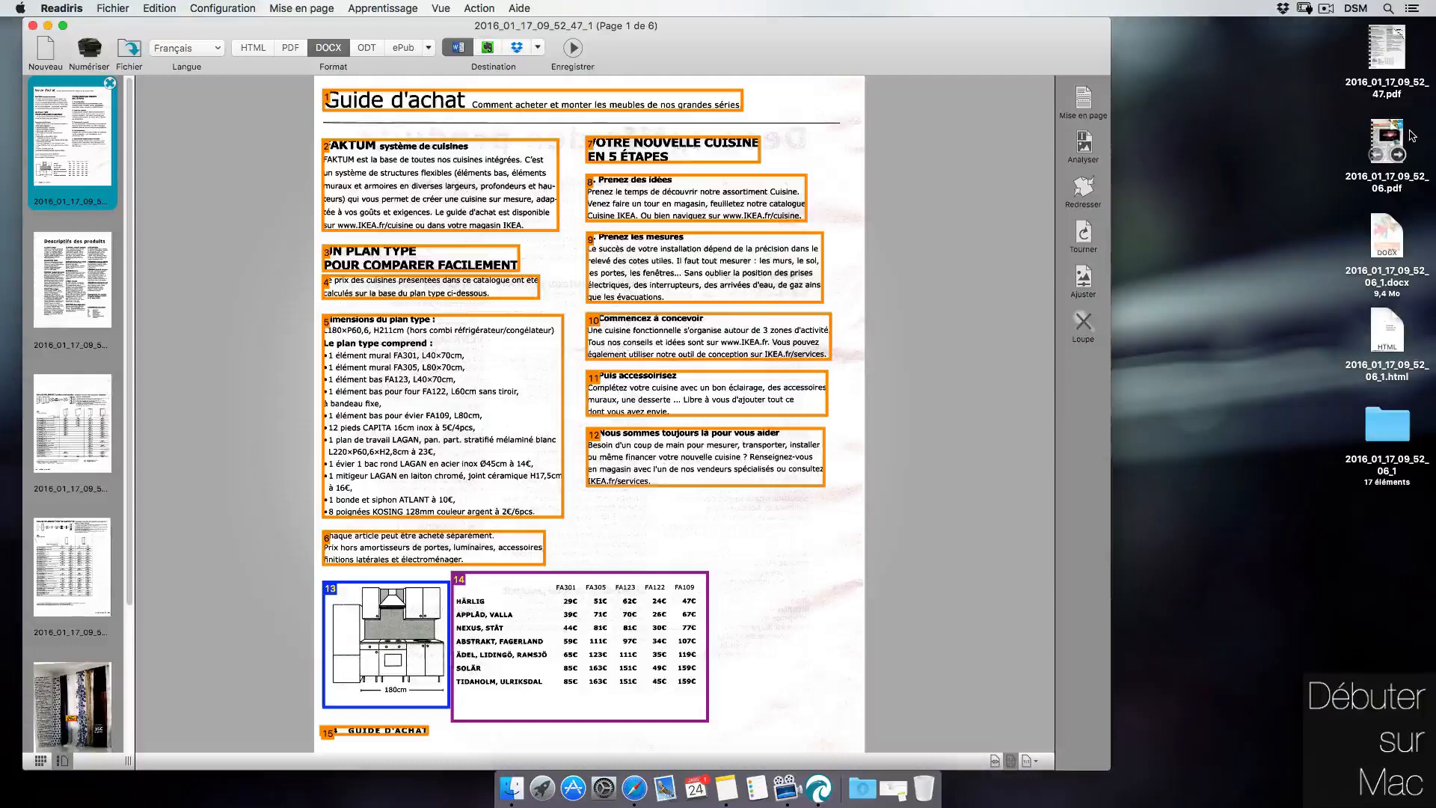